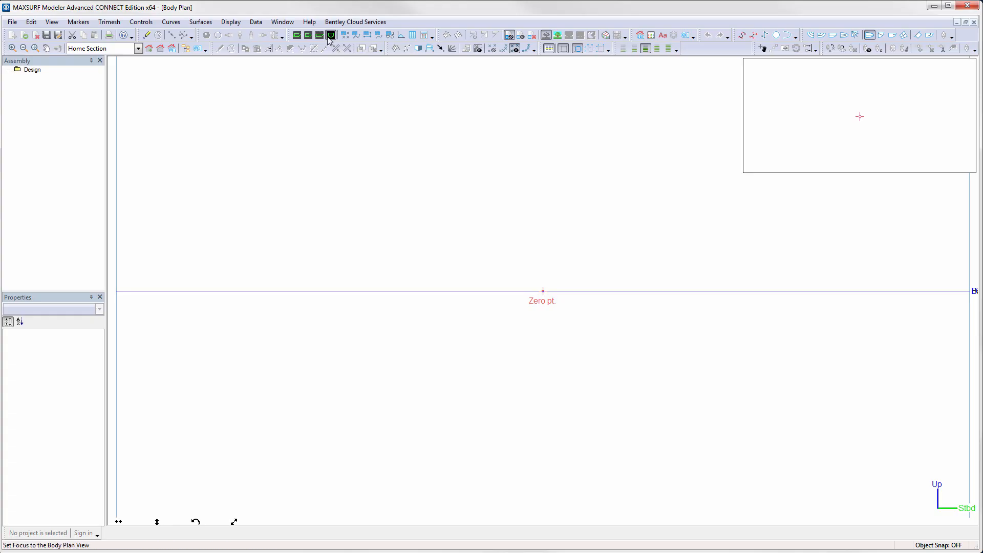
- Import the body plan drawing as a background image
click(11, 22)
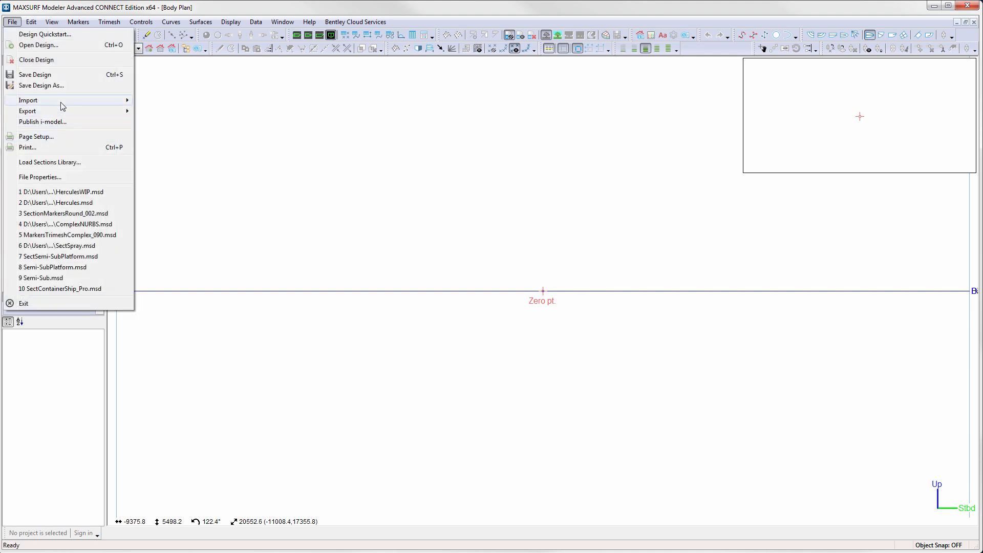
mouse_move(59, 101)
click(187, 210)
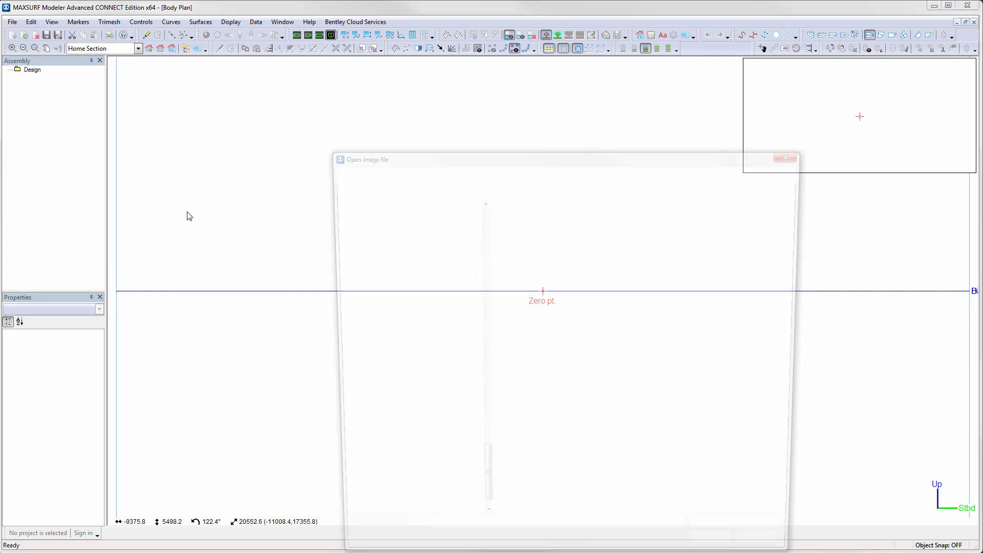
double_click(508, 228)
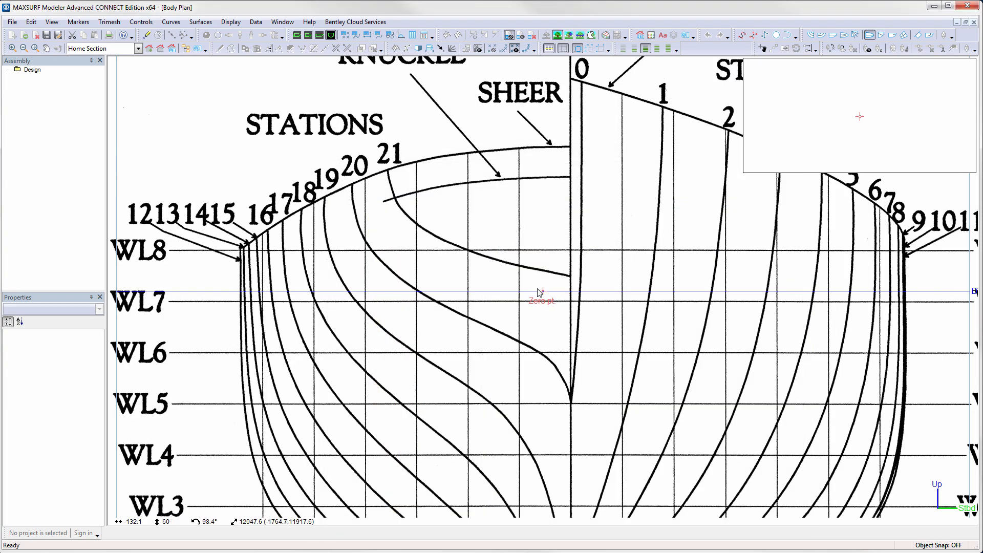
- Set the background image zero point where the centreline meets WL1 at the keel
middle_drag(622, 440, 537, 258)
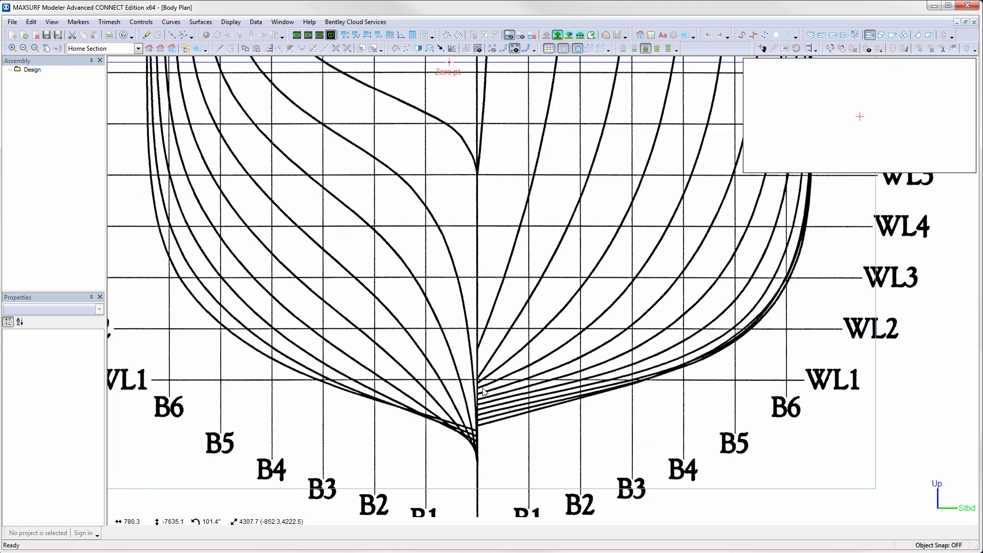
scroll(484, 391, up, 3)
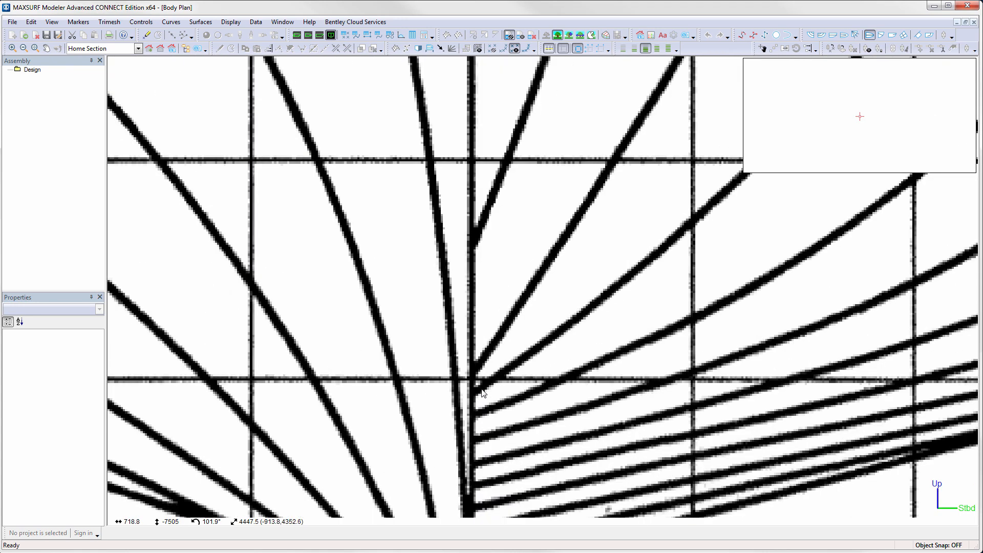
click(228, 22)
mouse_move(260, 157)
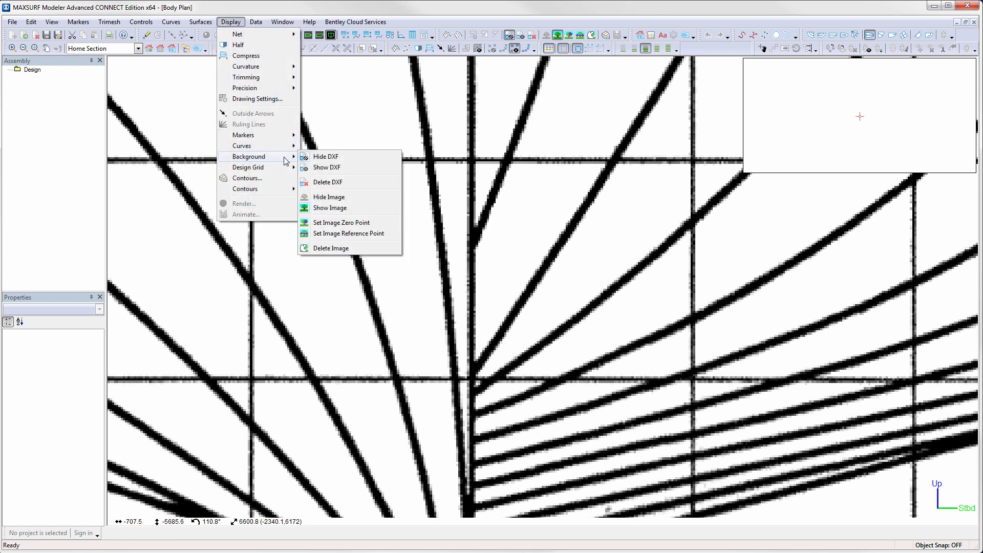
click(342, 223)
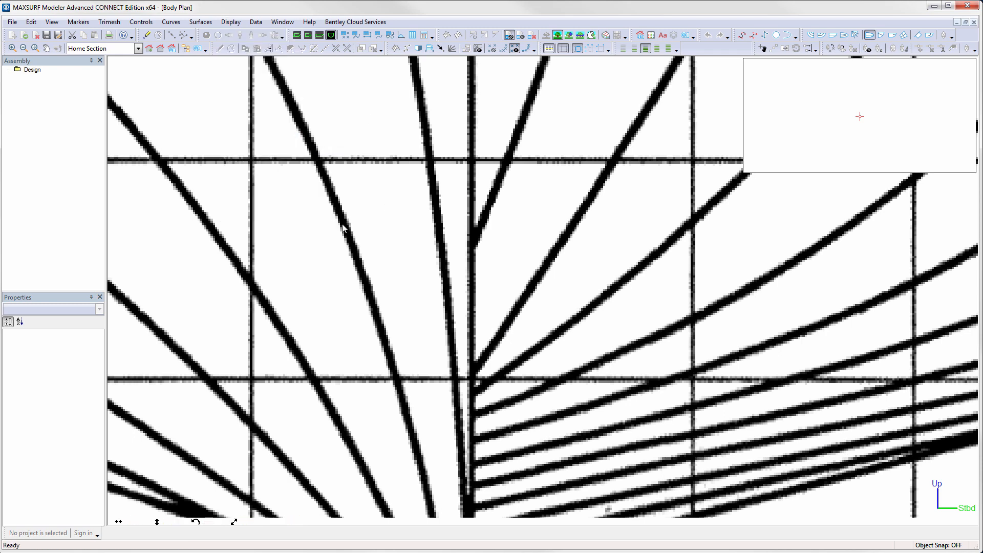
click(472, 380)
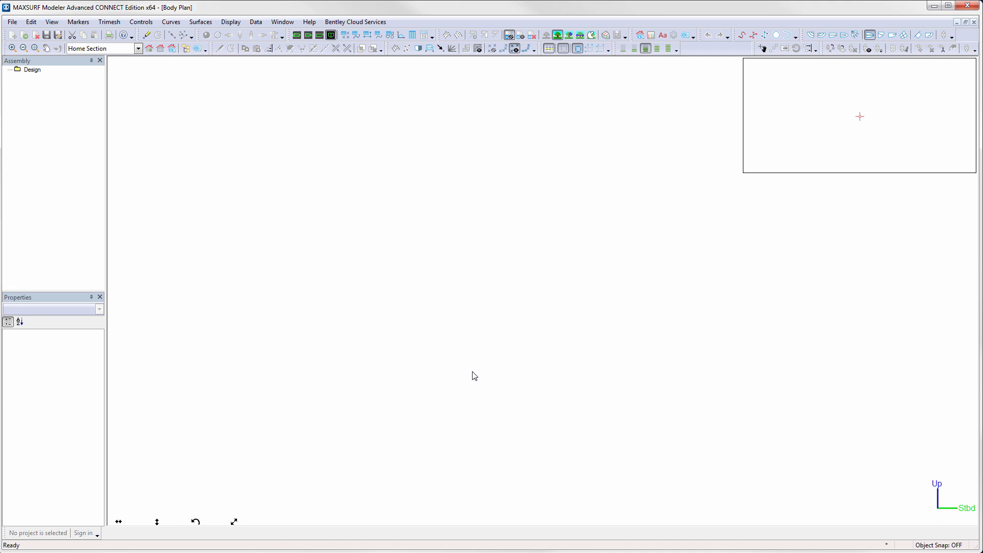
- Pick the image reference point where the centreline crosses the WL8 line
click(160, 48)
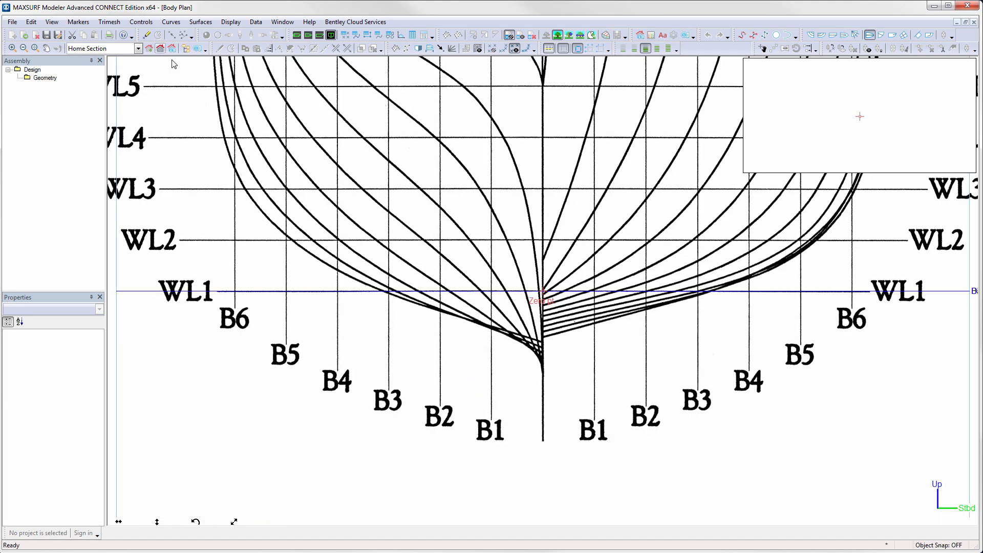
middle_drag(551, 291, 545, 449)
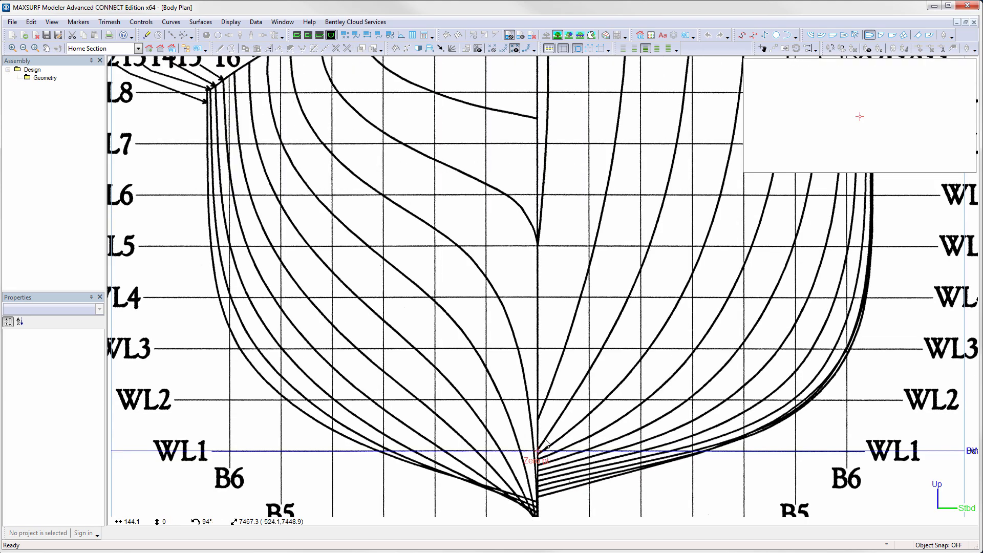
middle_drag(568, 259, 569, 402)
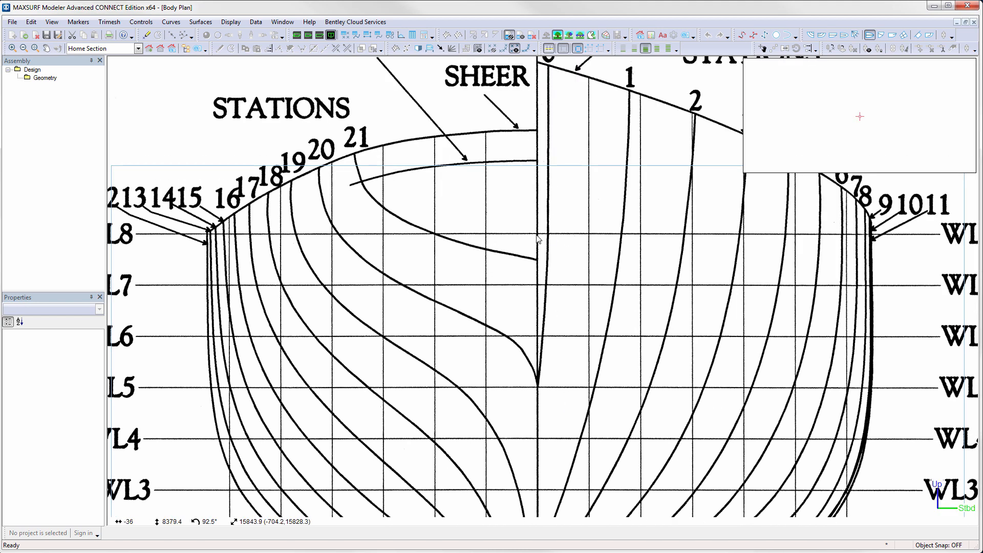
scroll(537, 239, up, 5)
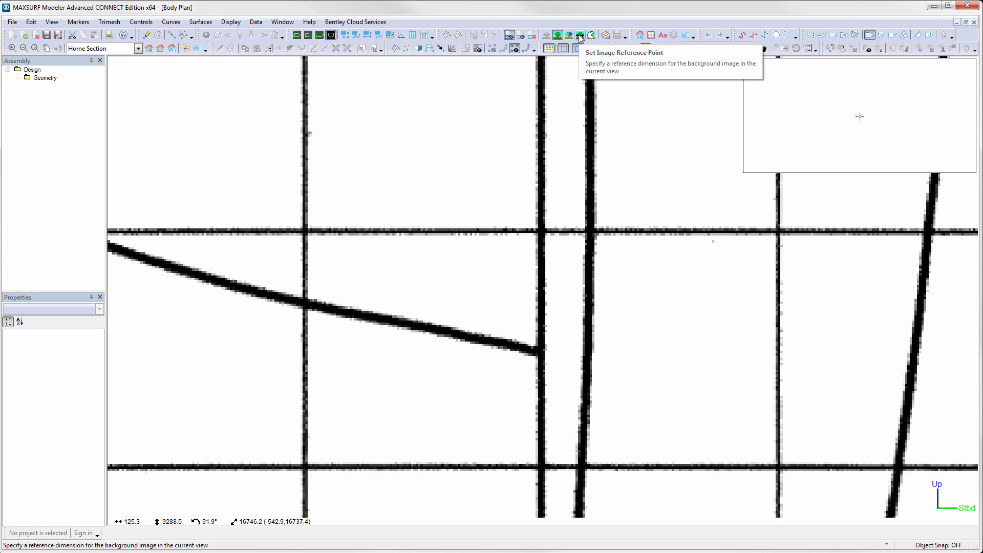
click(544, 235)
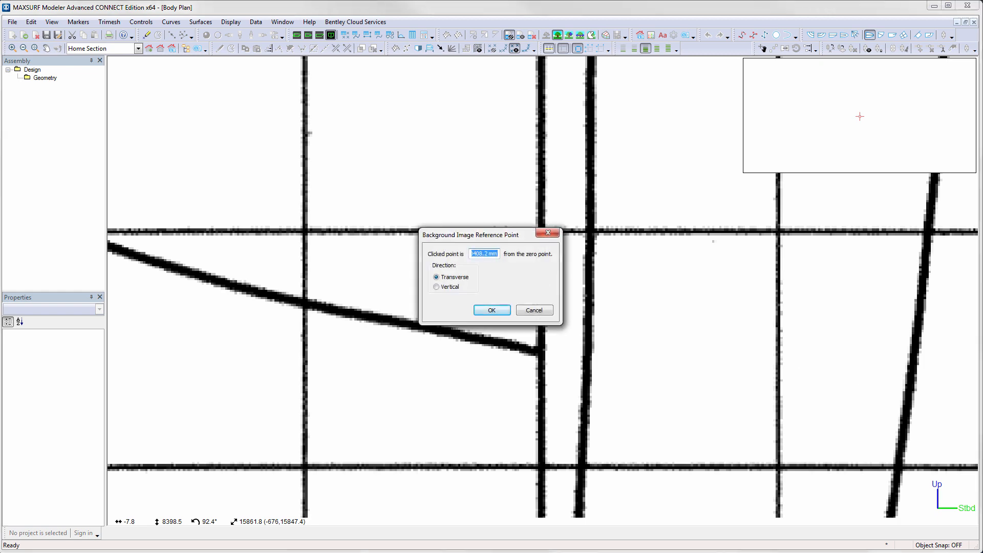
- Copy the WL8 height of 1400 from the Hercules spreadsheet and enter it as the vertical reference distance
key(alt+Tab)
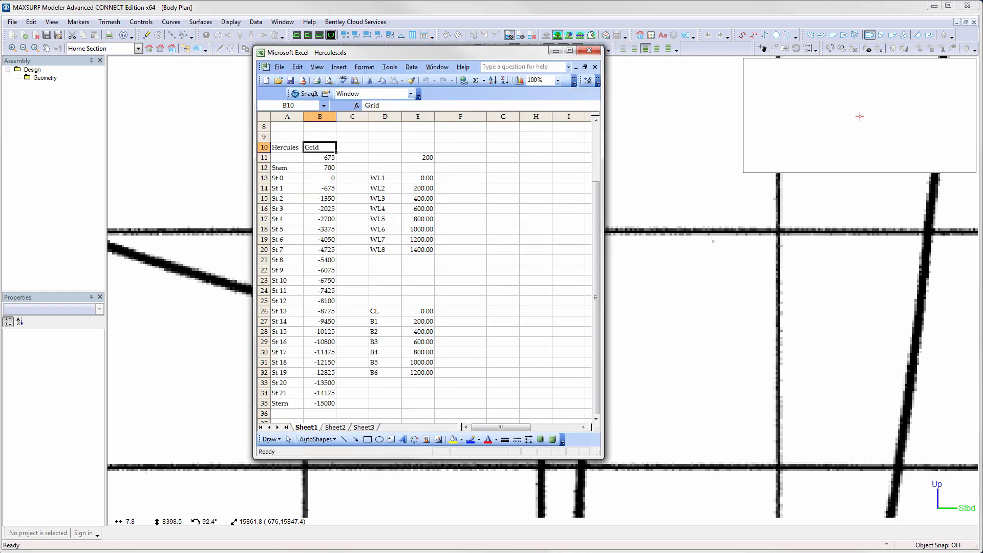
click(418, 251)
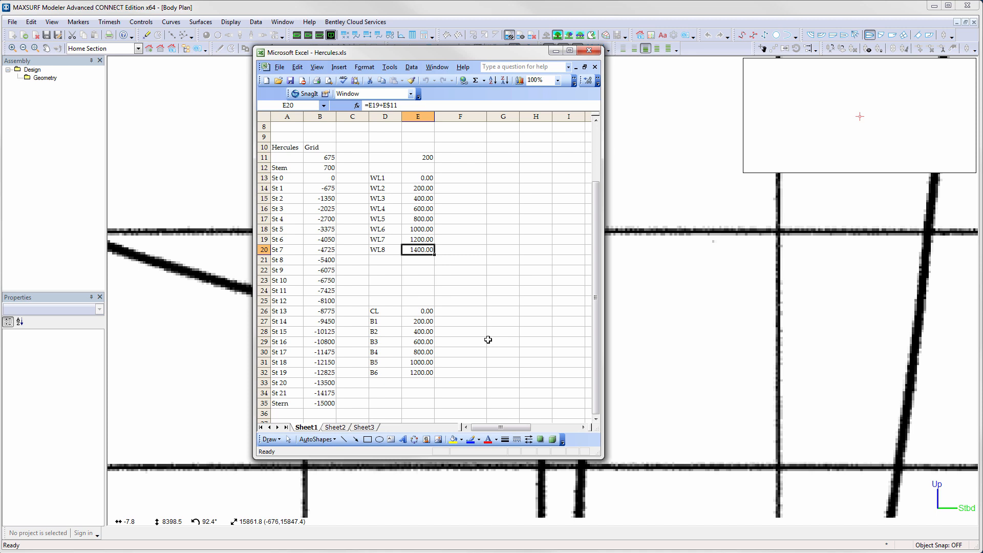
key(ctrl+c)
click(649, 5)
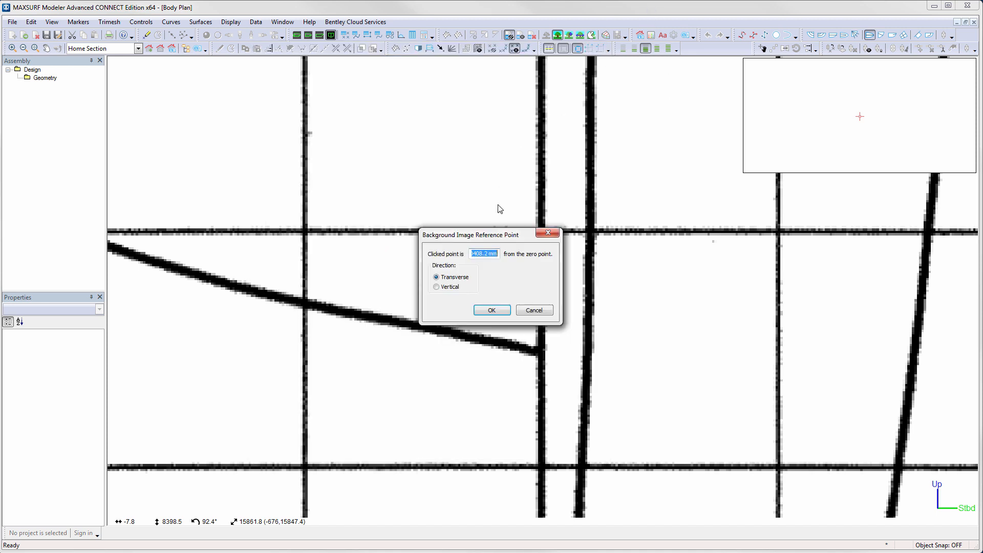
key(ctrl+v)
click(456, 288)
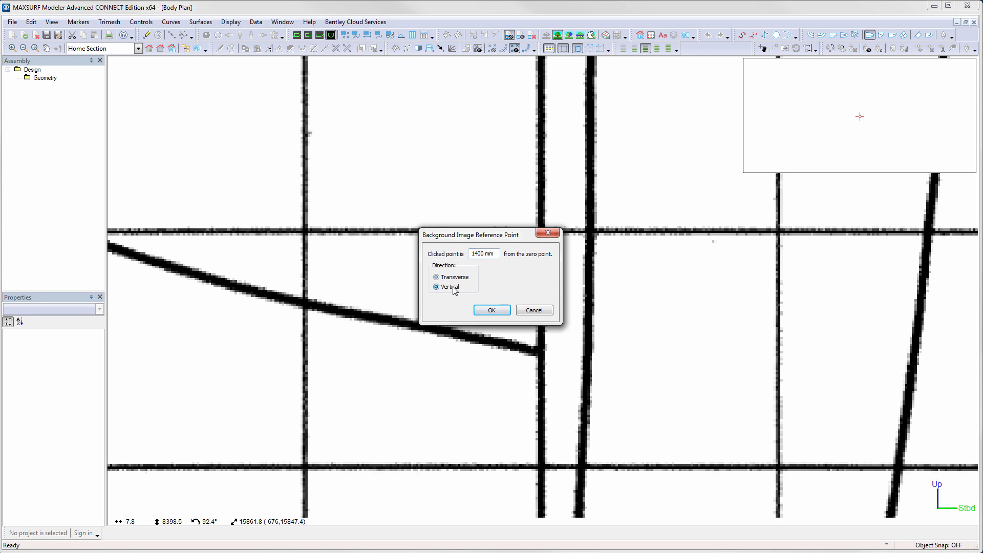
click(497, 310)
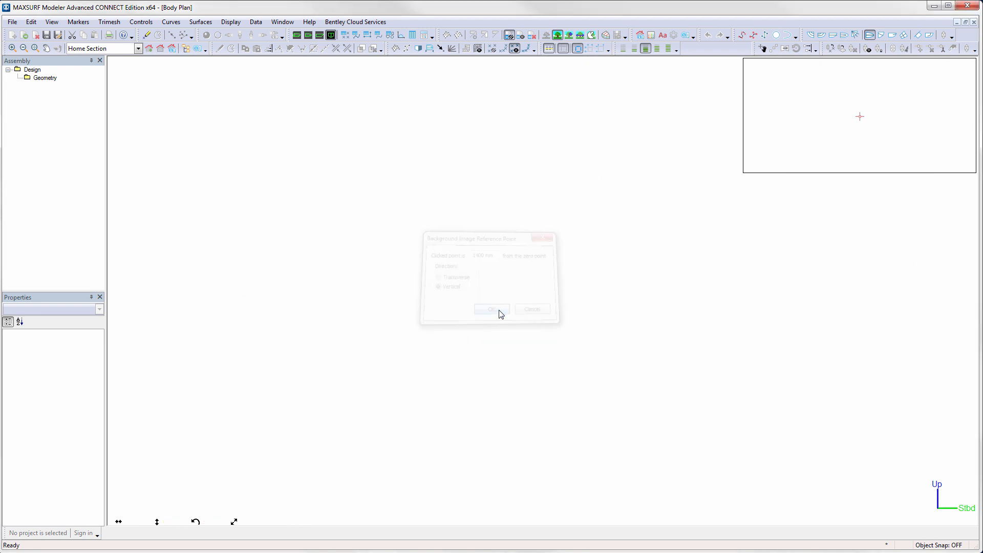
- Open the Design Grid and add 6 buttocks
click(161, 50)
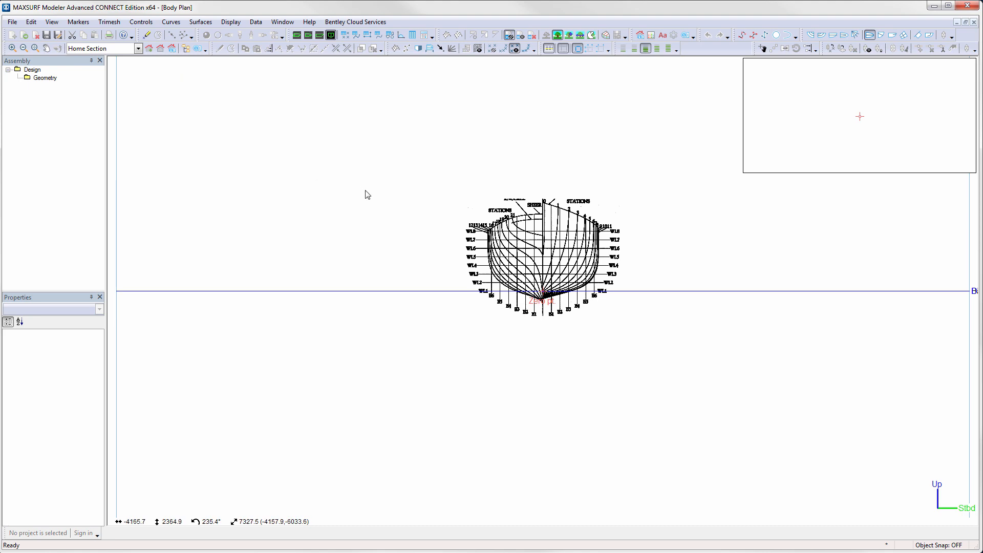
scroll(549, 263, up, 3)
middle_drag(547, 254, 541, 316)
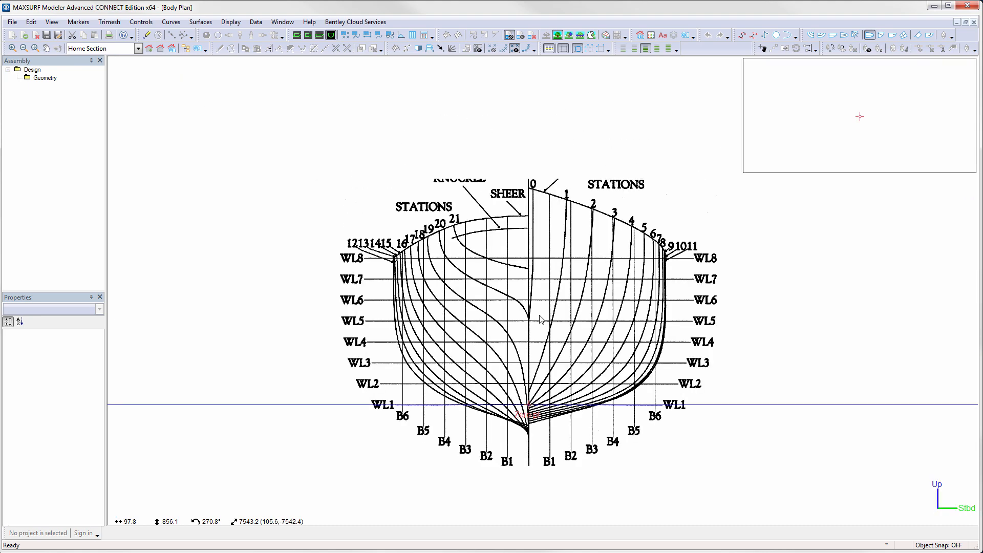
scroll(540, 315, up, 2)
click(258, 22)
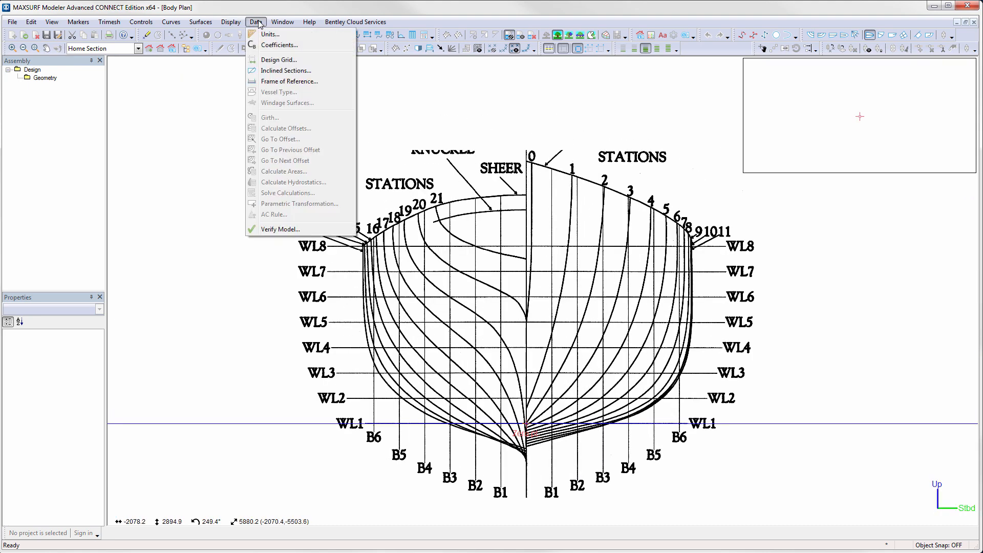
click(280, 60)
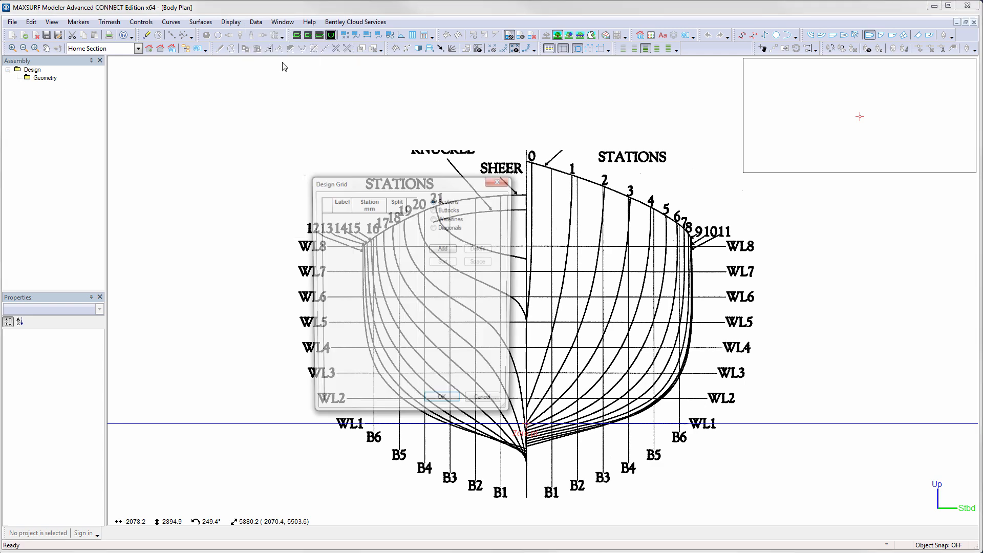
click(456, 210)
click(444, 248)
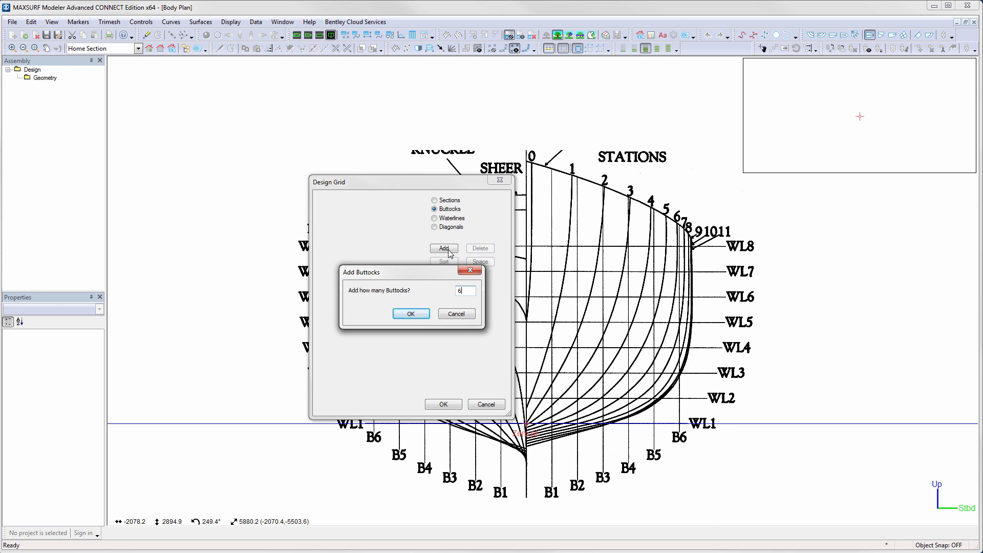
text(6)
click(420, 314)
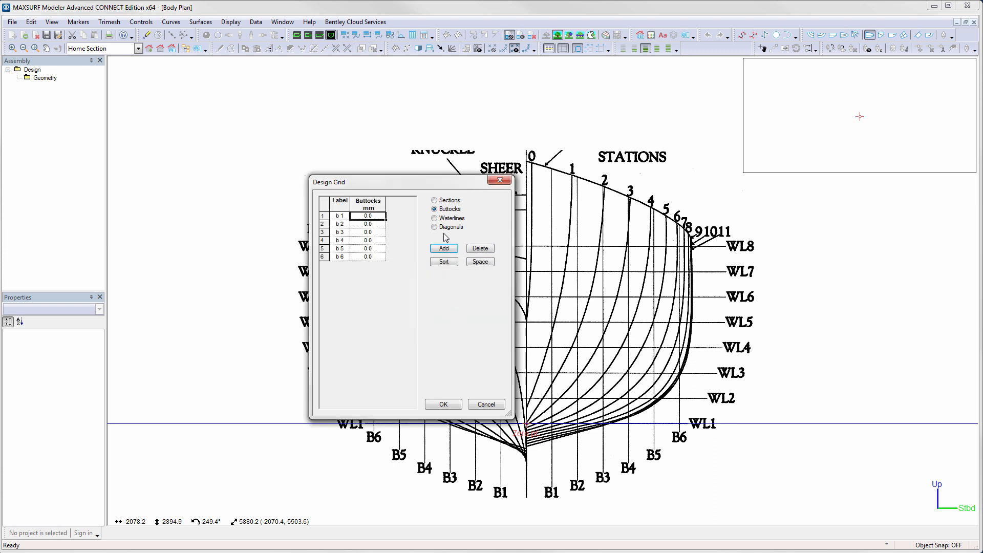
- Space buttocks 1 through 6 in steps of 200 mm starting from 200 mm
click(480, 262)
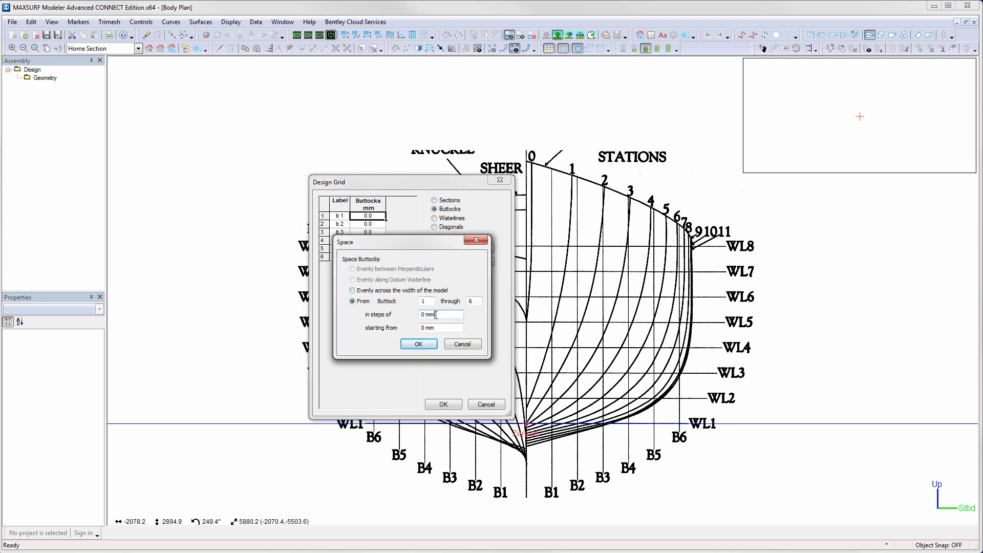
drag(435, 315, 407, 330)
text(2)
text(20)
click(429, 345)
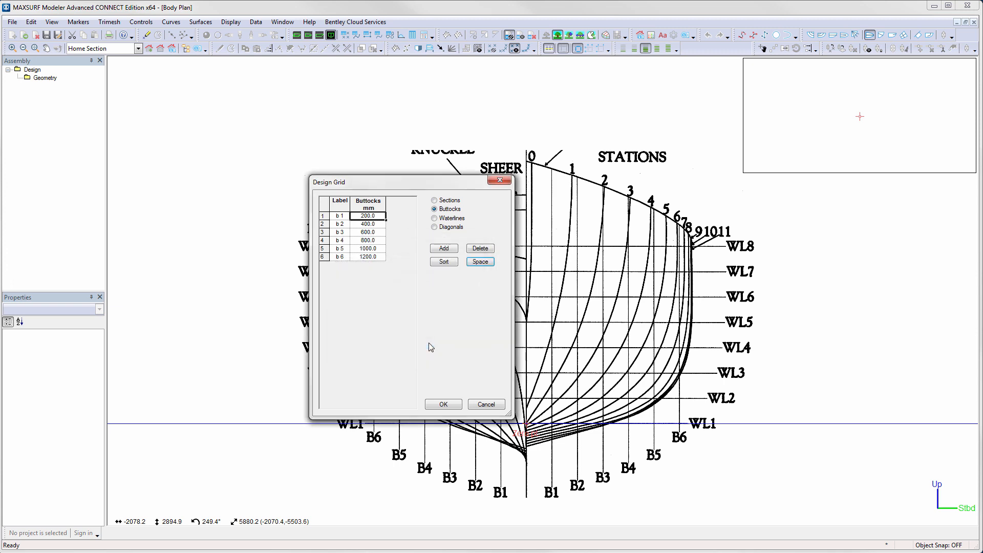
- Add 8 waterlines to the design grid
click(449, 220)
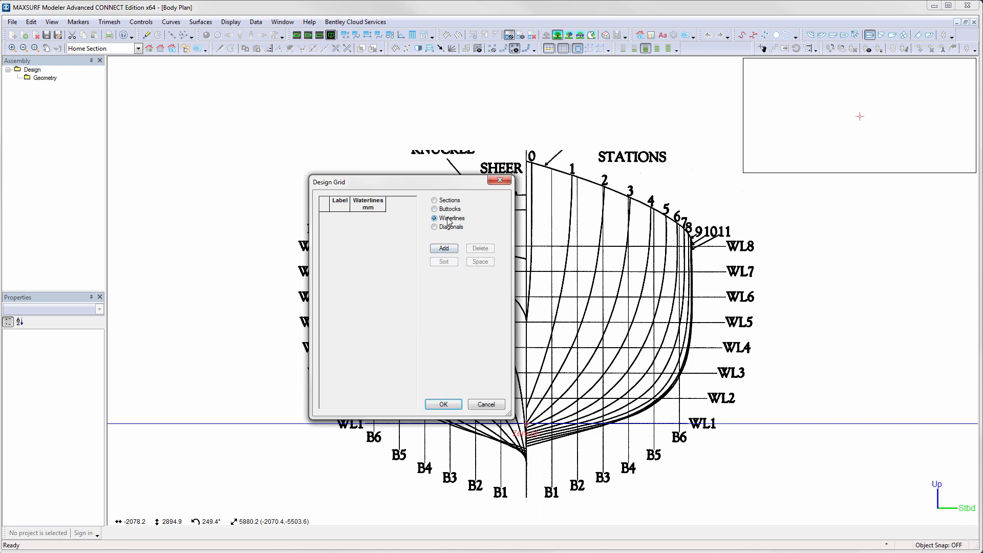
click(443, 249)
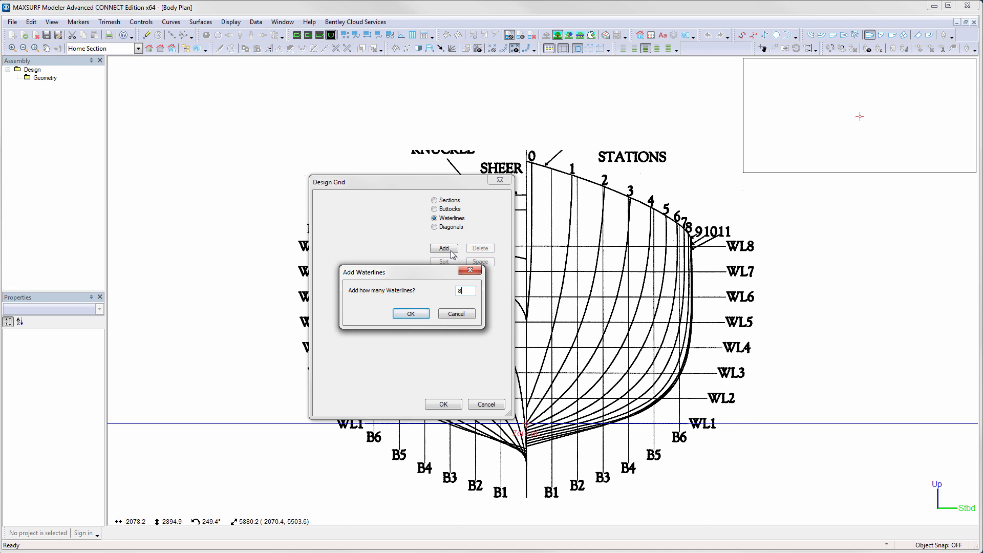
text(8)
click(410, 314)
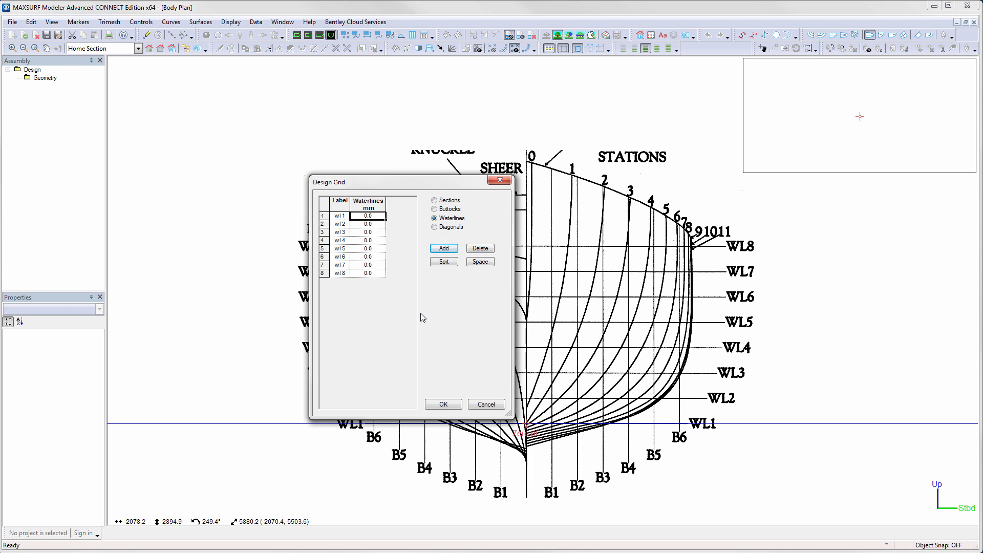
- Copy the WL1–WL8 labels and heights from the spreadsheet and paste them into the waterline table
key(alt+Tab)
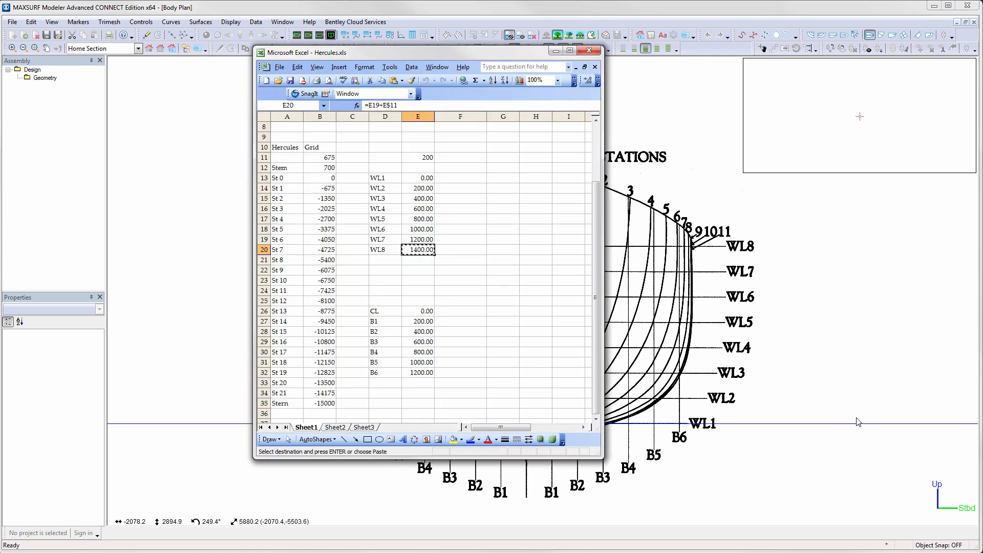
drag(388, 183, 420, 249)
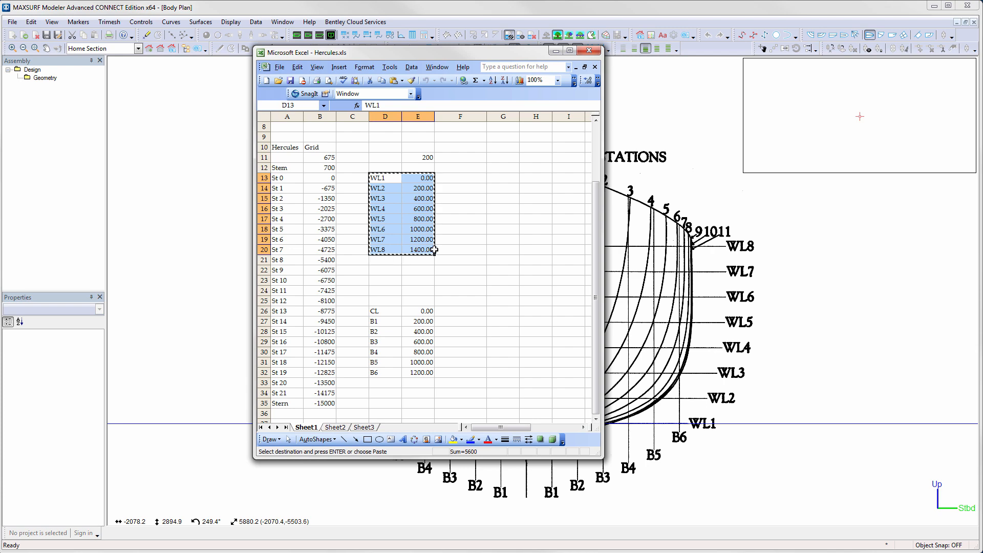
key(alt+Tab)
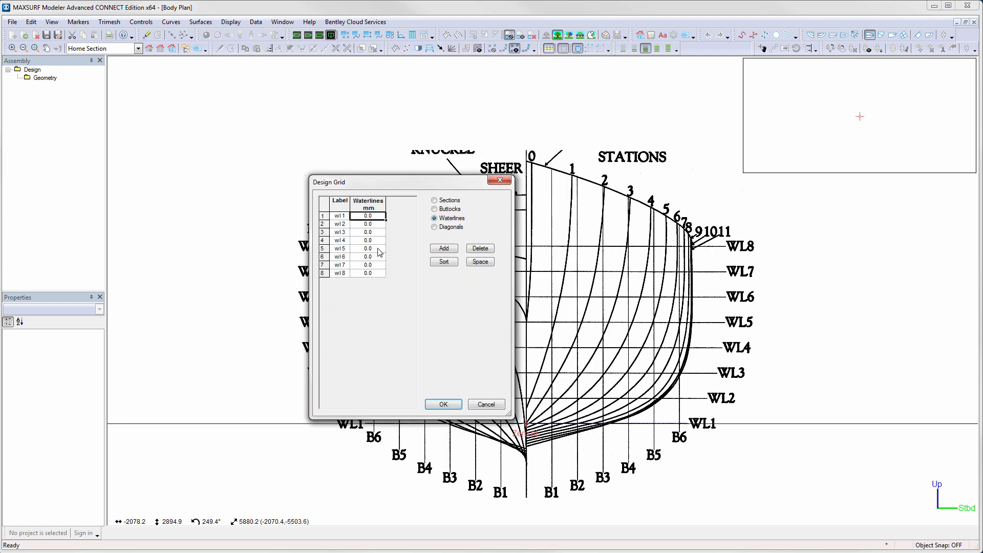
click(340, 216)
key(ctrl+v)
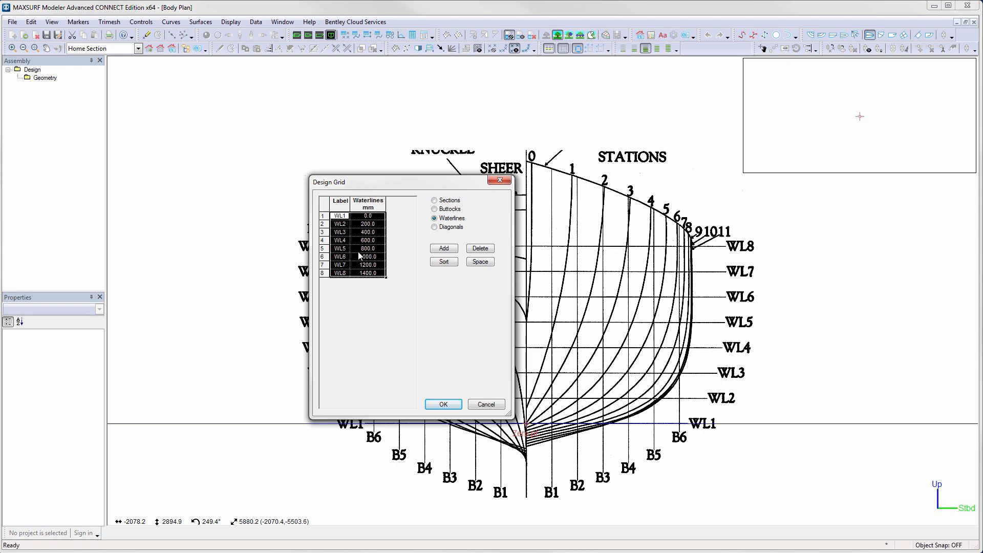
- Copy the B1–B6 labels from the spreadsheet, paste them into the buttock table and close the Design Grid
click(451, 210)
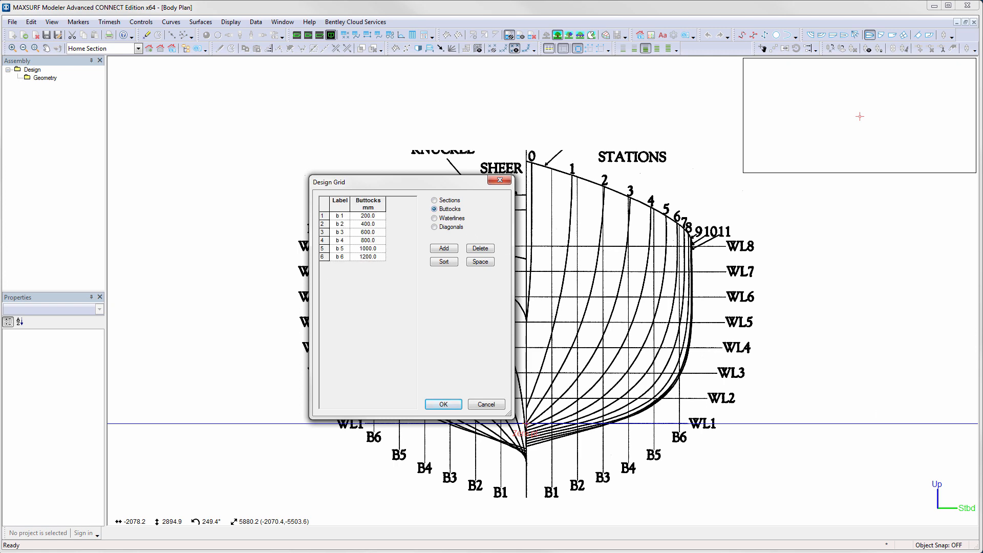
key(alt+Tab)
drag(385, 322, 379, 373)
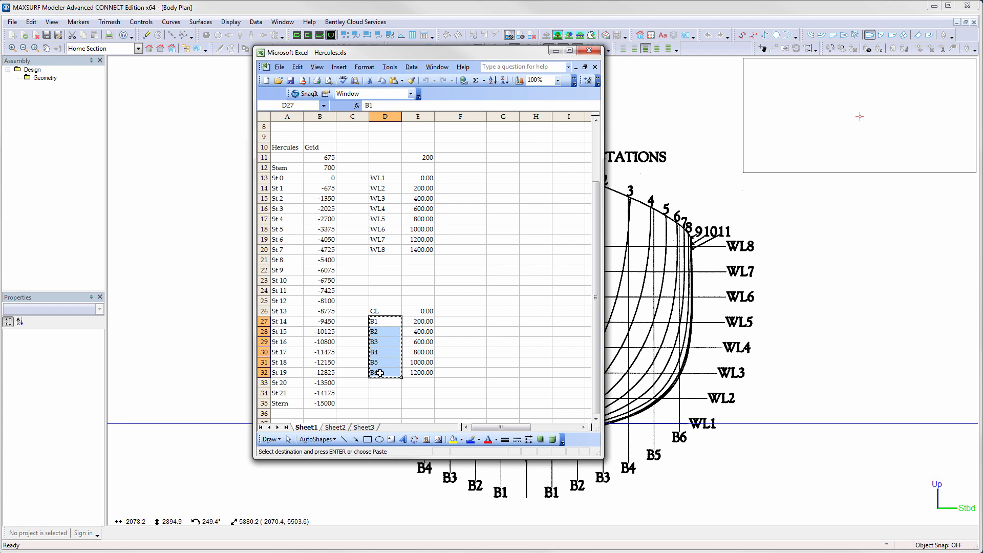
key(ctrl+c)
key(alt+Tab)
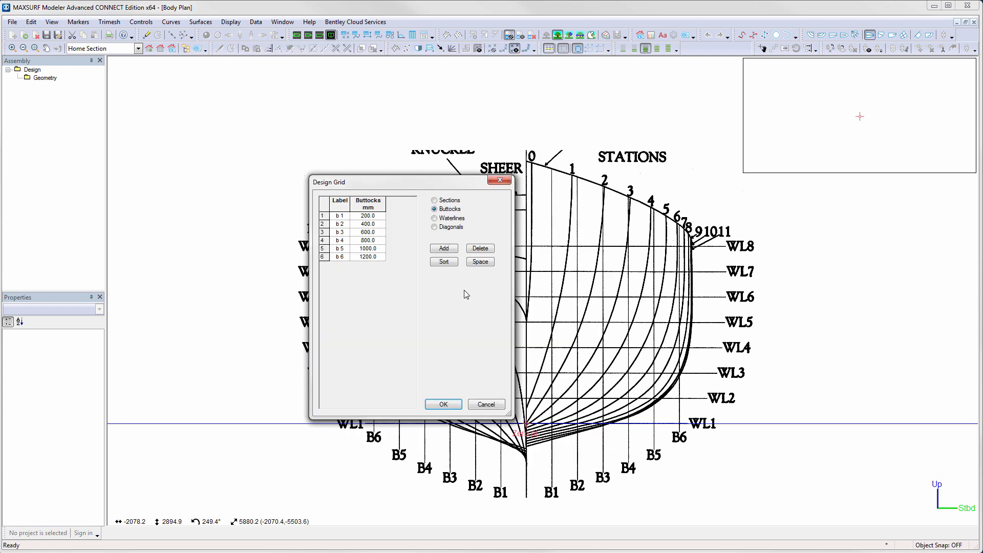
click(341, 217)
key(ctrl+v)
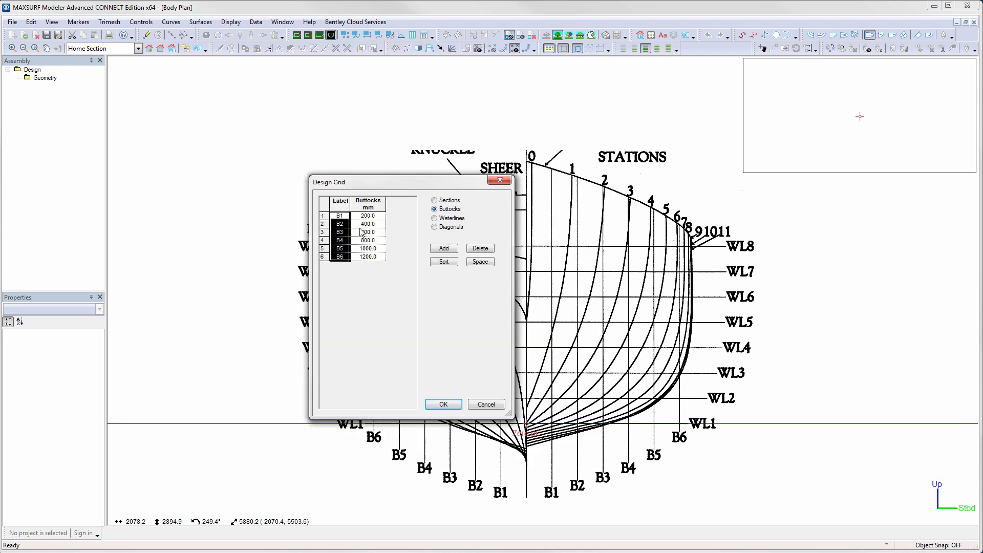
click(444, 404)
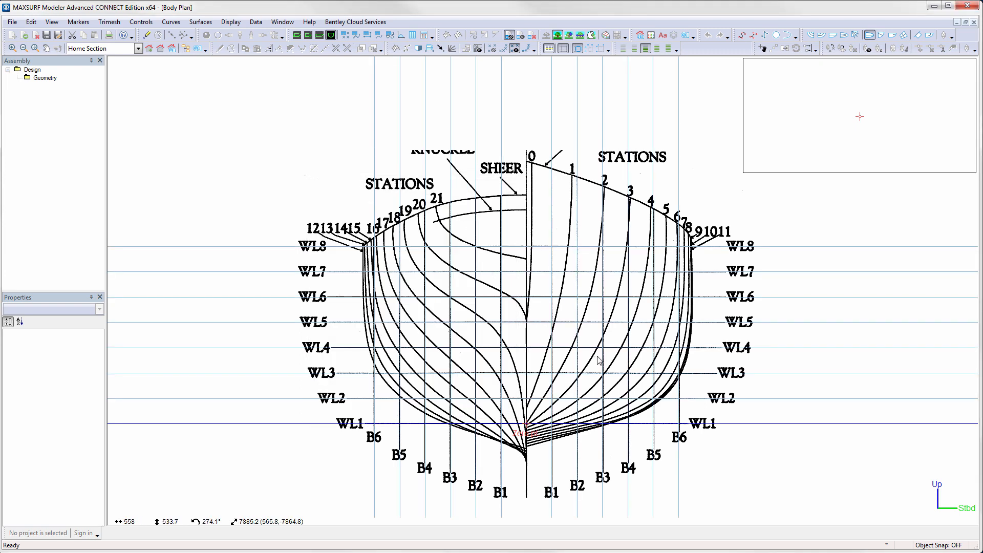
- Switch to the Profile view and import Profile.png as the background image
scroll(668, 351, up, 2)
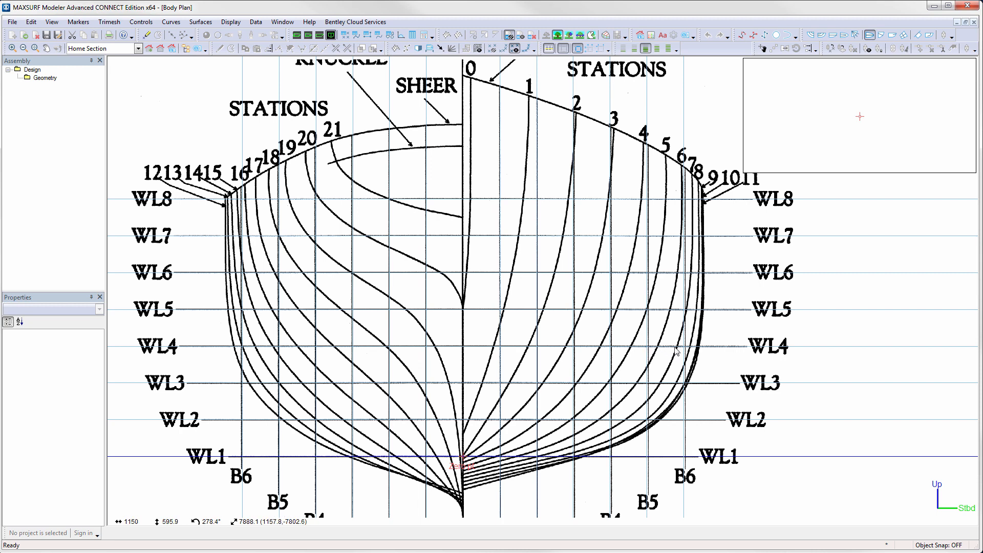
scroll(676, 350, up, 2)
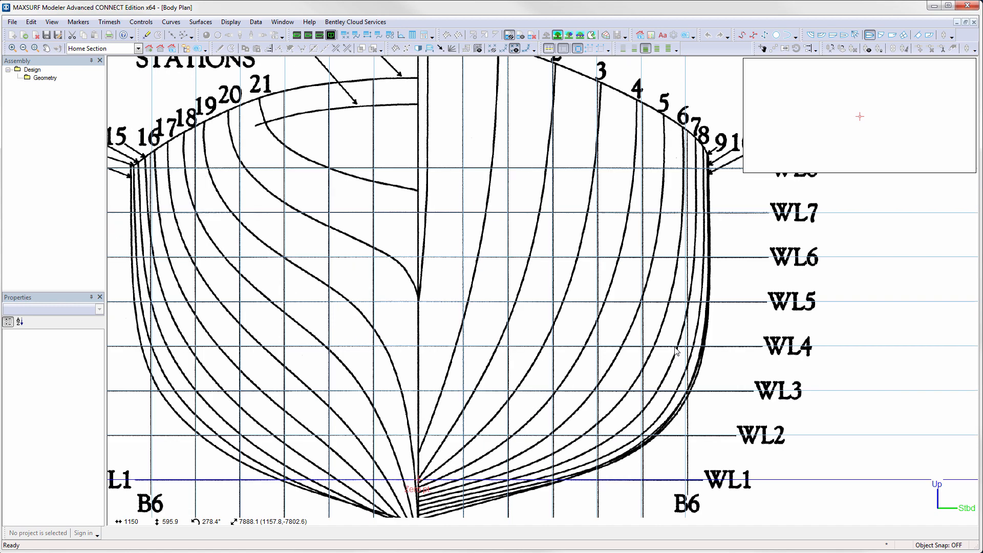
scroll(676, 351, down, 2)
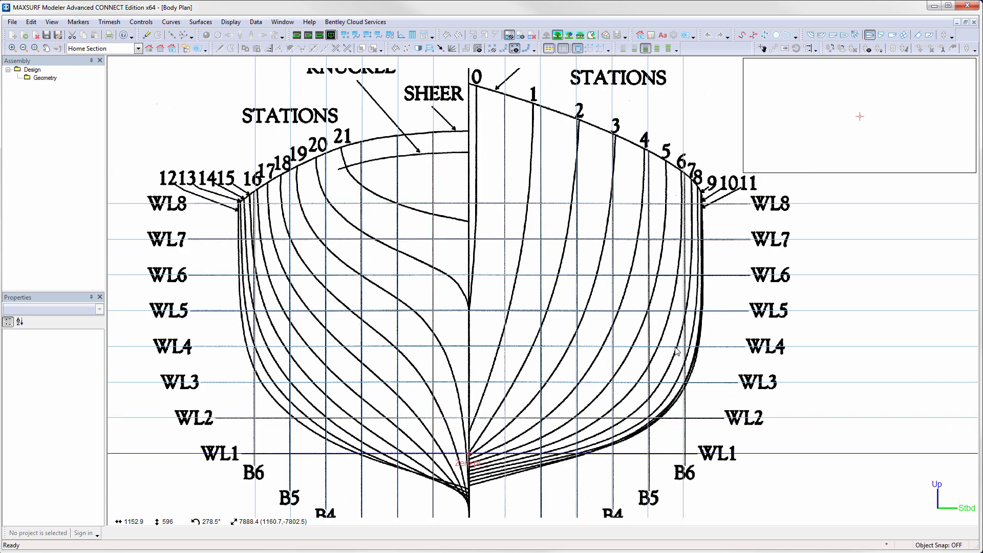
click(319, 36)
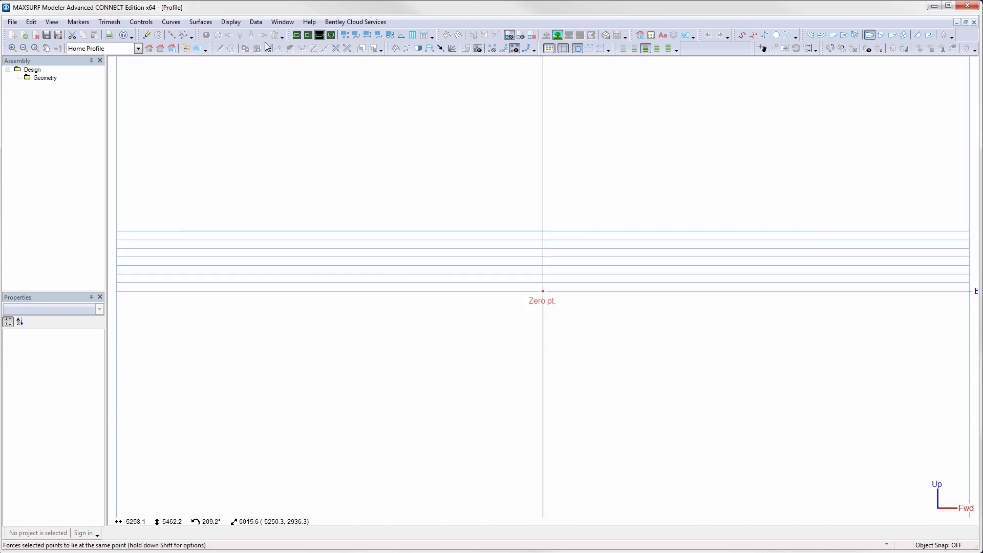
click(15, 24)
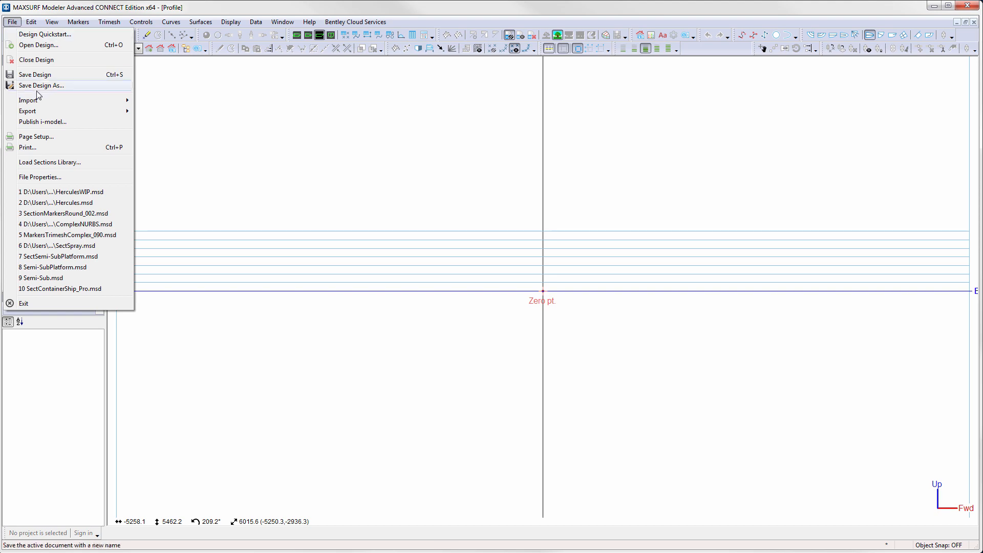
mouse_move(44, 102)
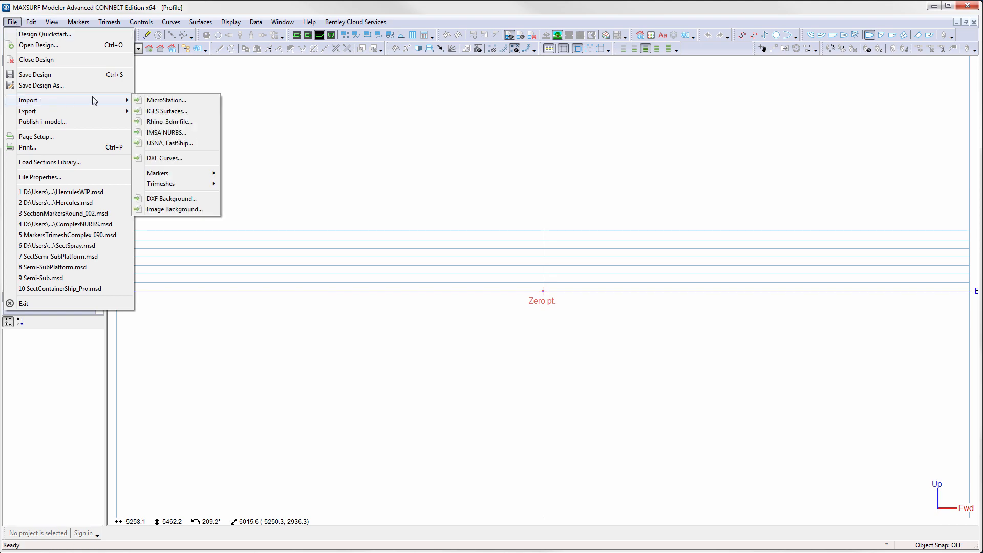
click(182, 210)
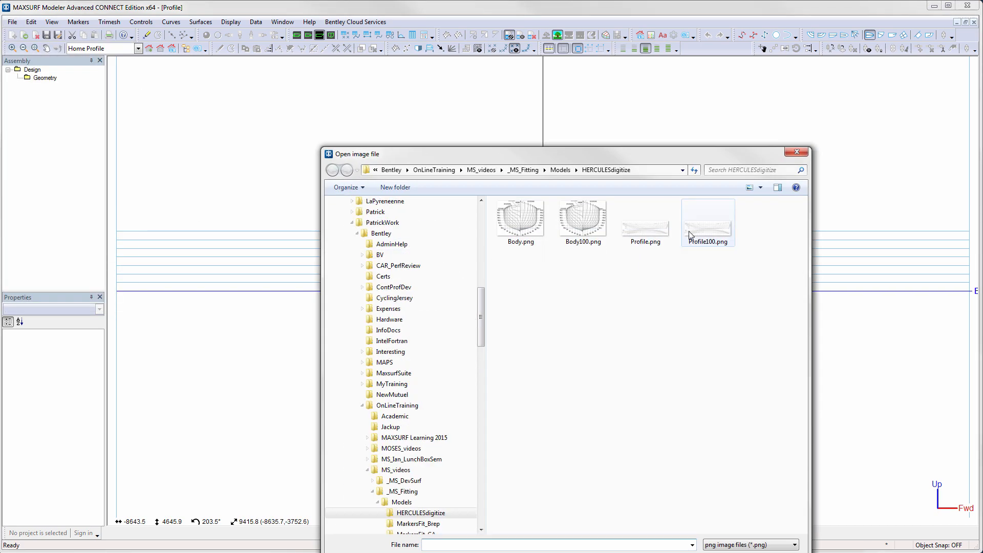
double_click(658, 235)
- Set the background image's zero point where WL1 meets station 0 at the bow
middle_drag(817, 324, 364, 253)
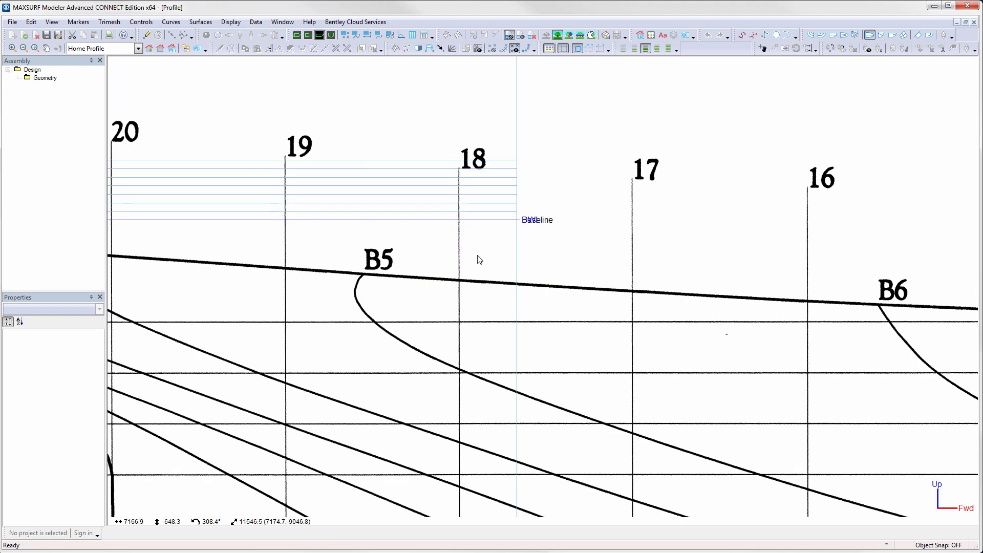
middle_drag(744, 331, 297, 186)
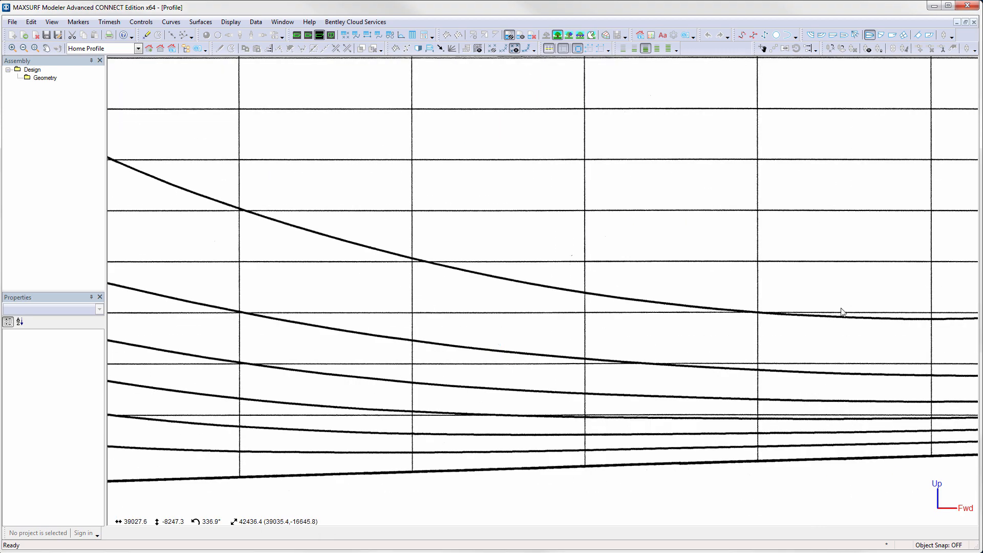
scroll(840, 309, down, 3)
middle_drag(858, 313, 299, 287)
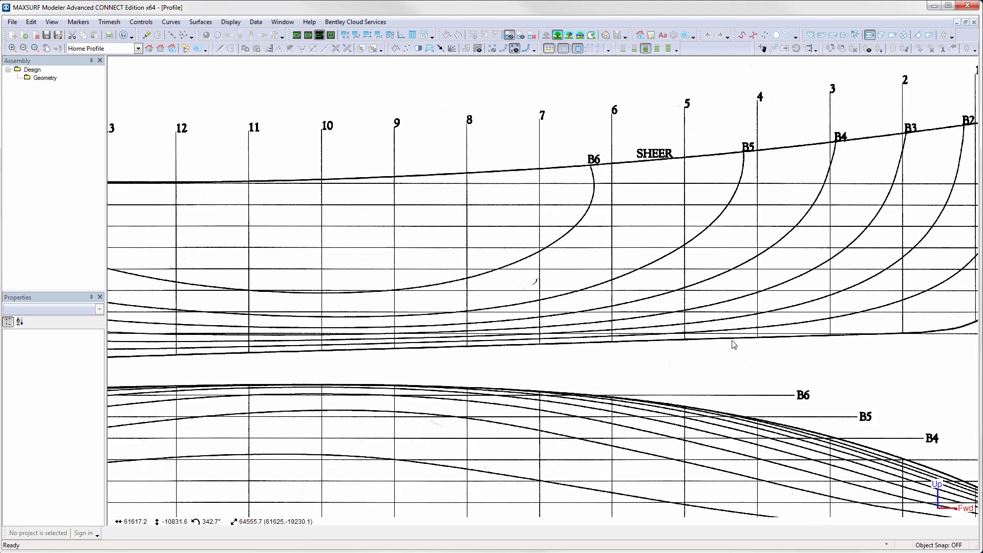
middle_drag(840, 331, 423, 298)
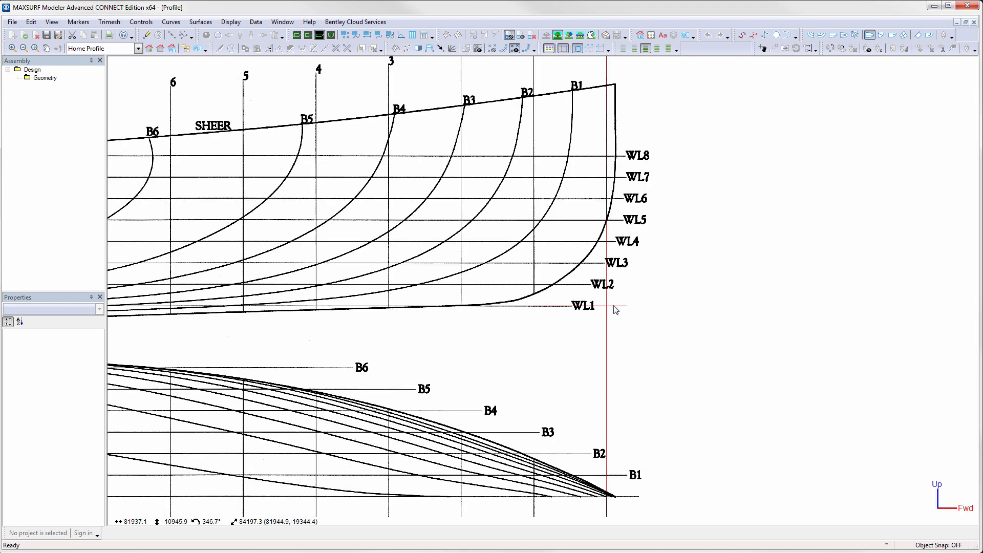
scroll(614, 315, up, 5)
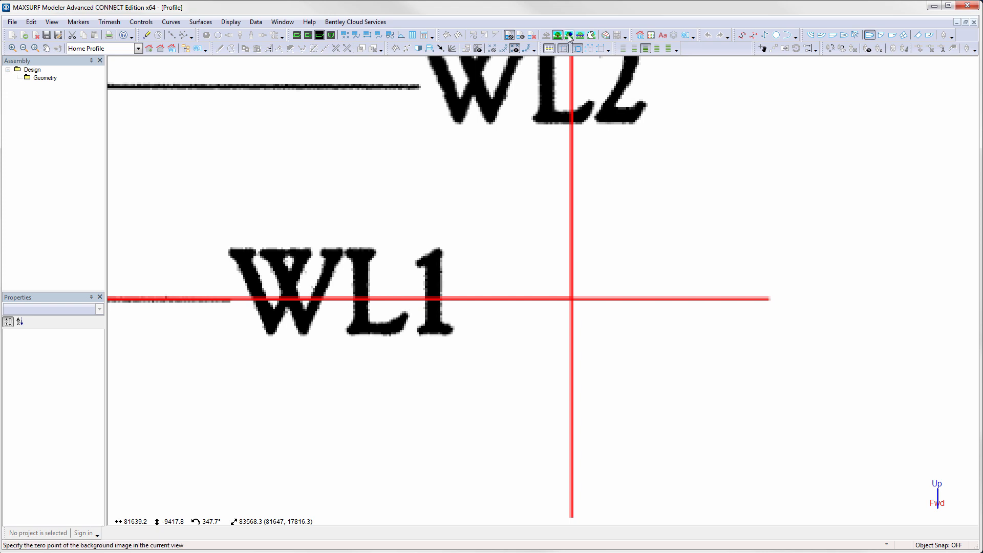
click(572, 299)
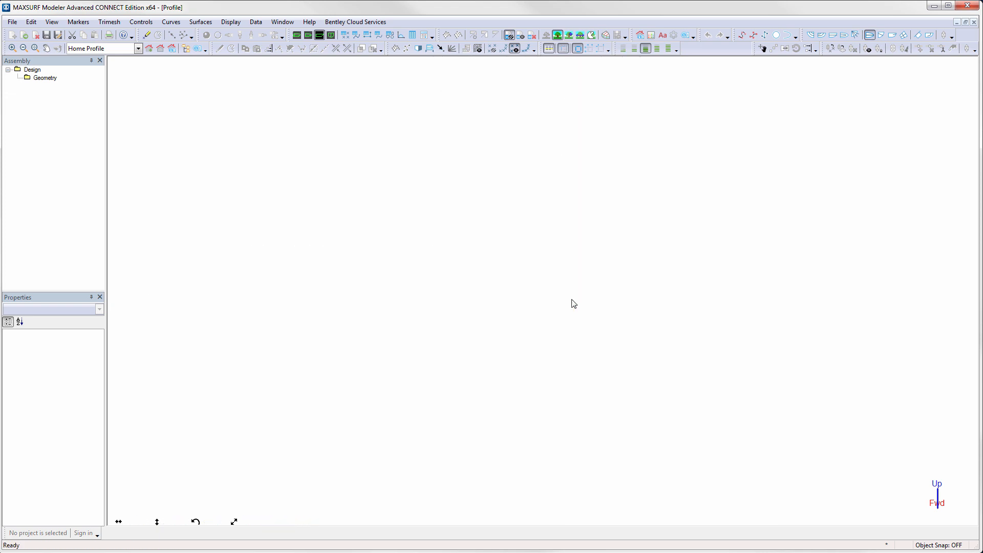
- Set a longitudinal reference point on station 21 at the sheer line, at -14175 mm from the zero point
click(160, 49)
middle_drag(308, 188, 650, 194)
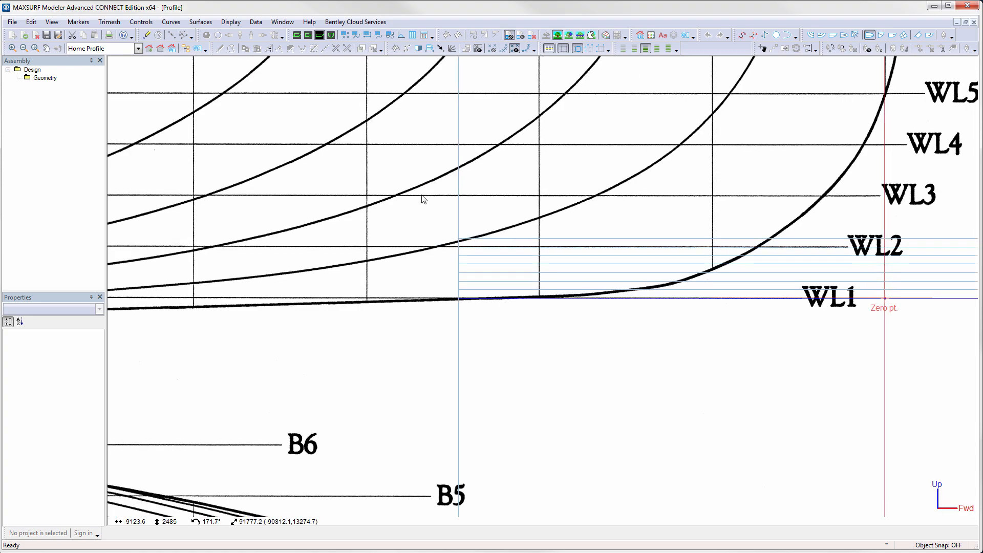
scroll(317, 175, down, 5)
middle_drag(233, 190, 643, 220)
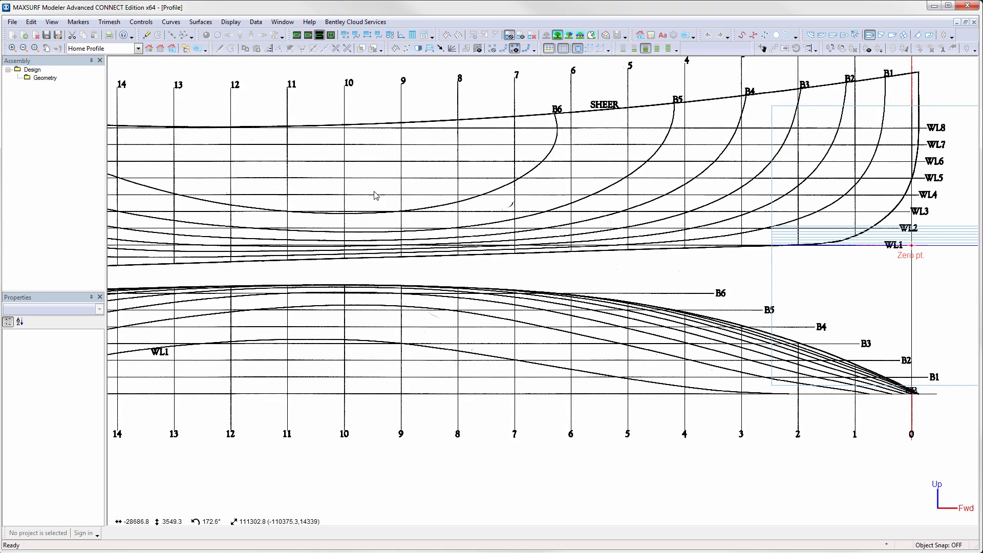
middle_drag(268, 199, 551, 226)
middle_drag(242, 223, 486, 242)
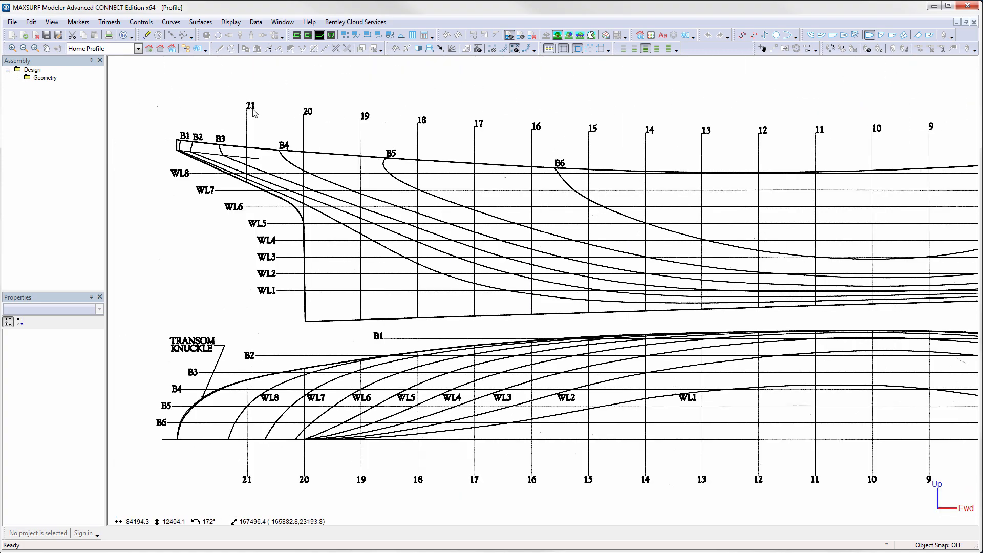
scroll(249, 152, up, 10)
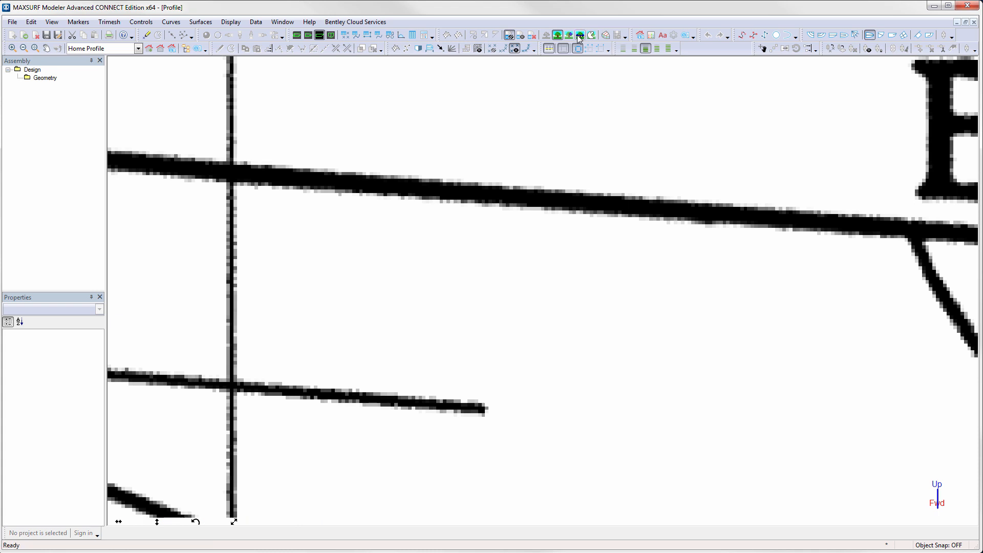
click(232, 190)
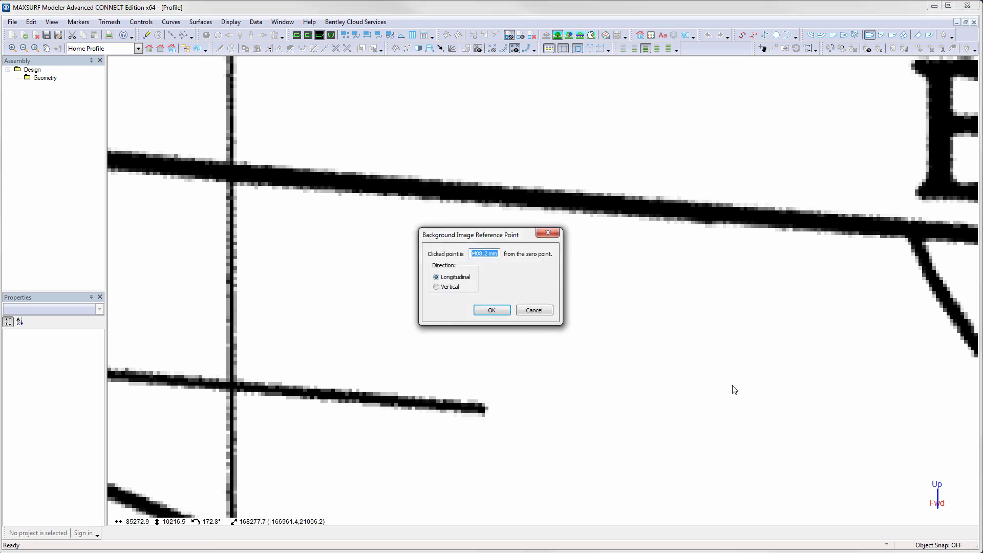
key(alt+Tab)
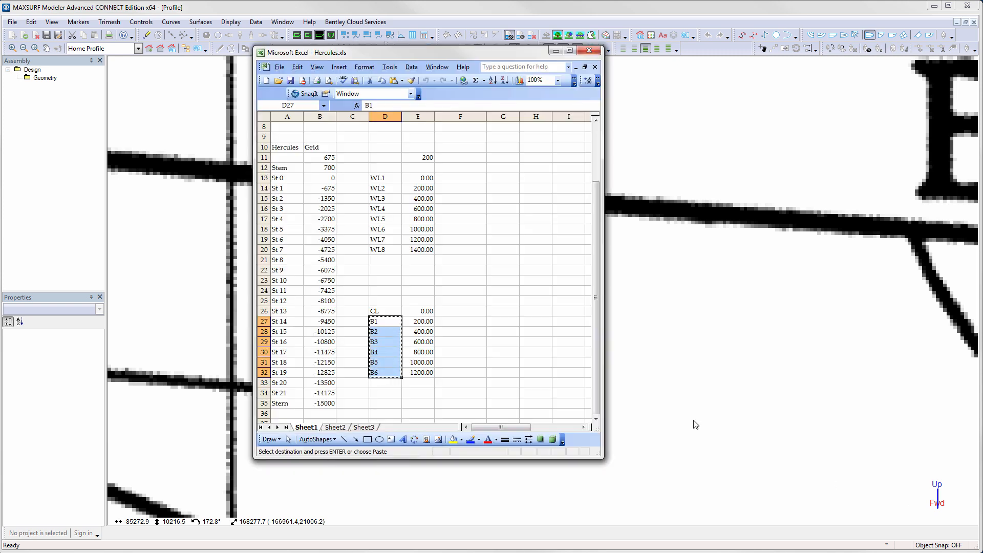
click(323, 392)
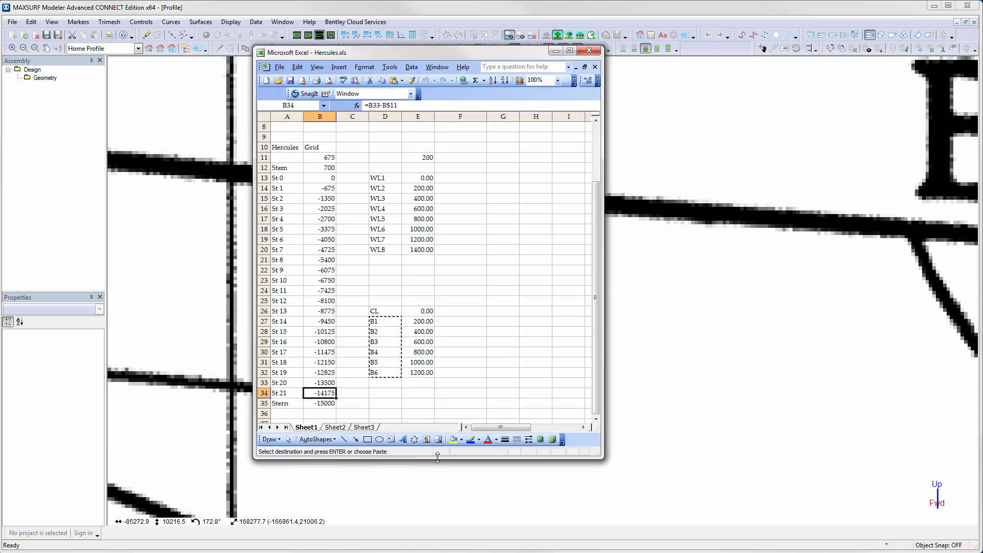
key(ctrl+c)
click(653, 173)
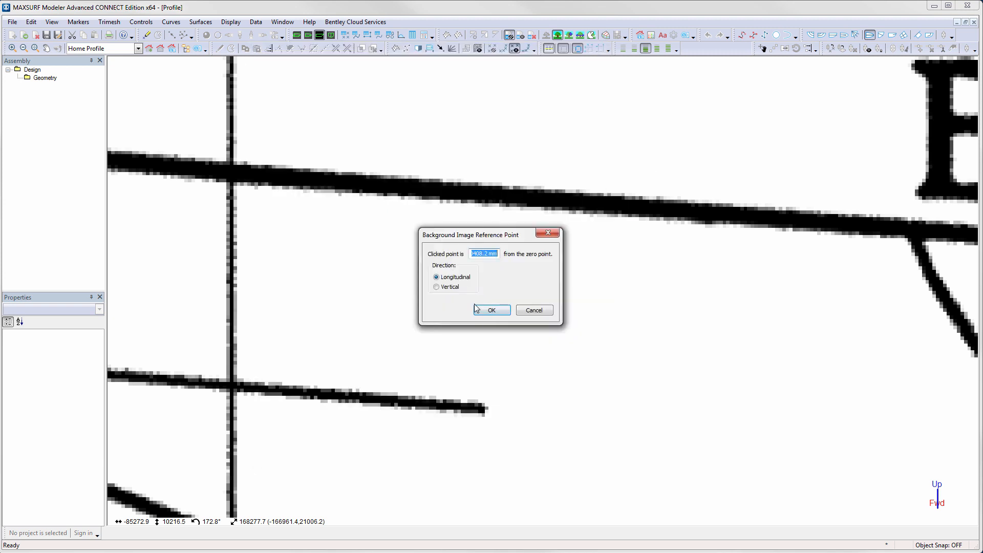
key(ctrl+v)
click(497, 312)
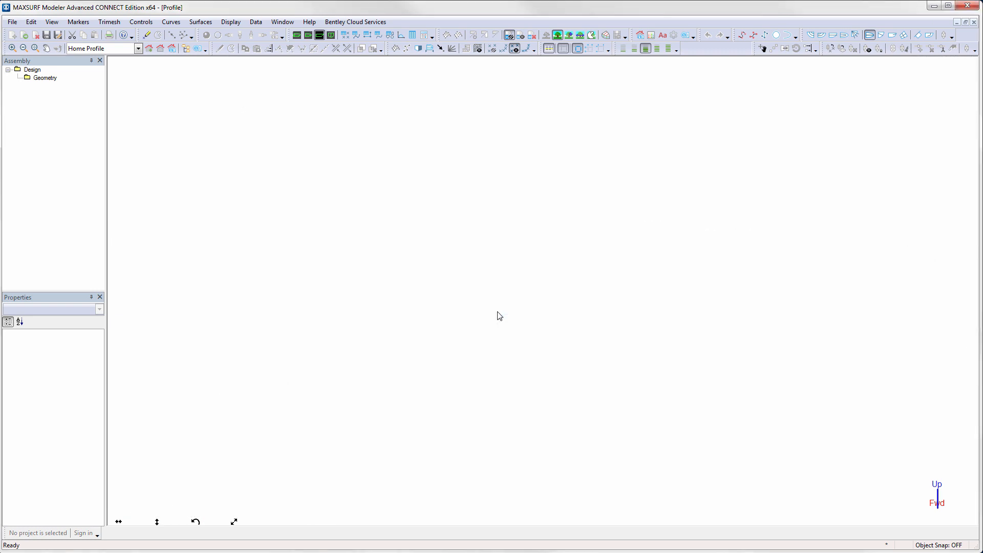
- Open the Design Grid and add 24 sections
click(161, 48)
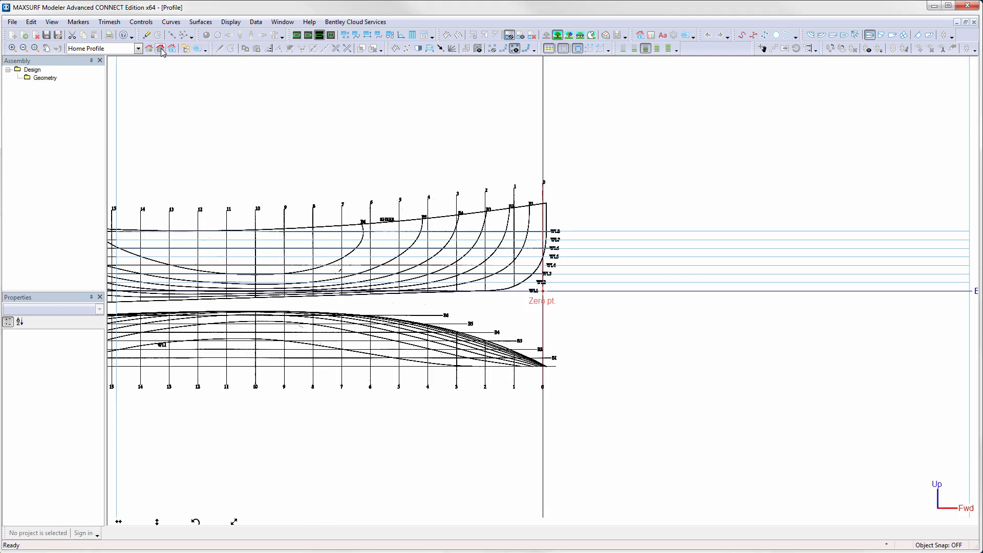
drag(273, 133, 600, 148)
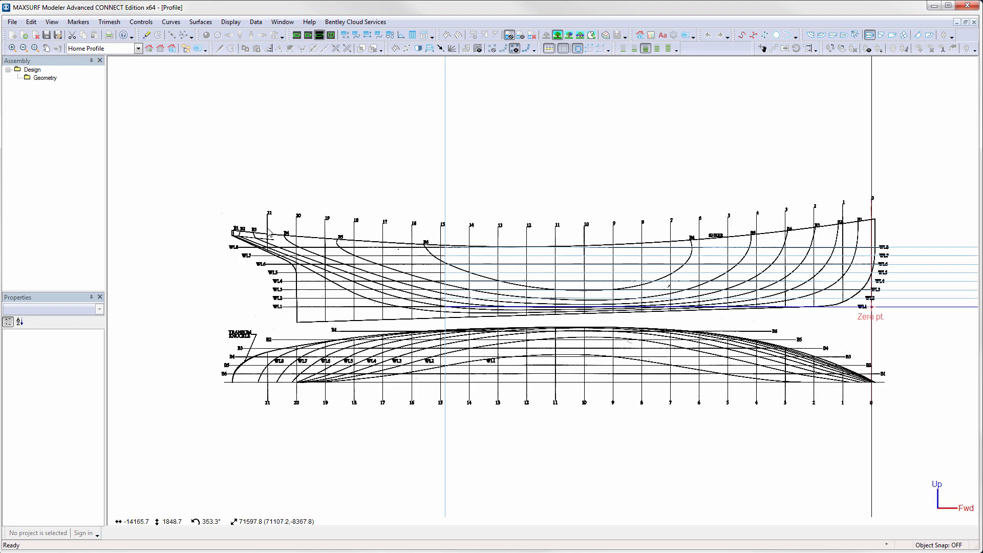
click(256, 22)
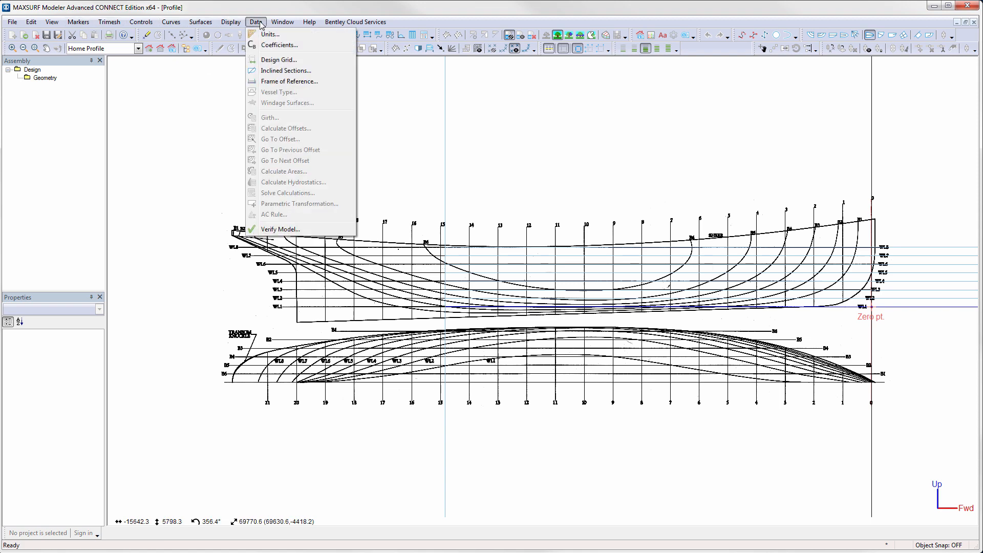
click(273, 60)
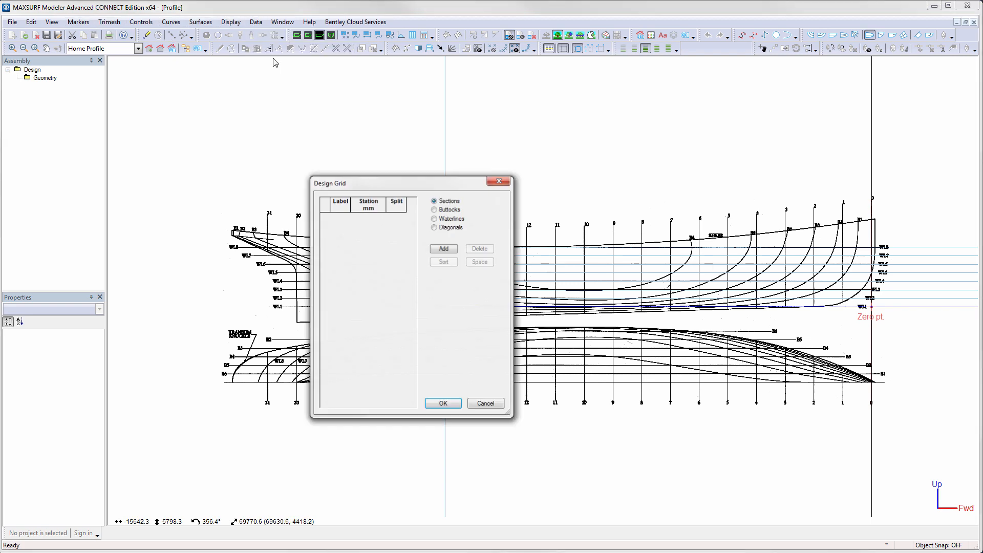
click(443, 249)
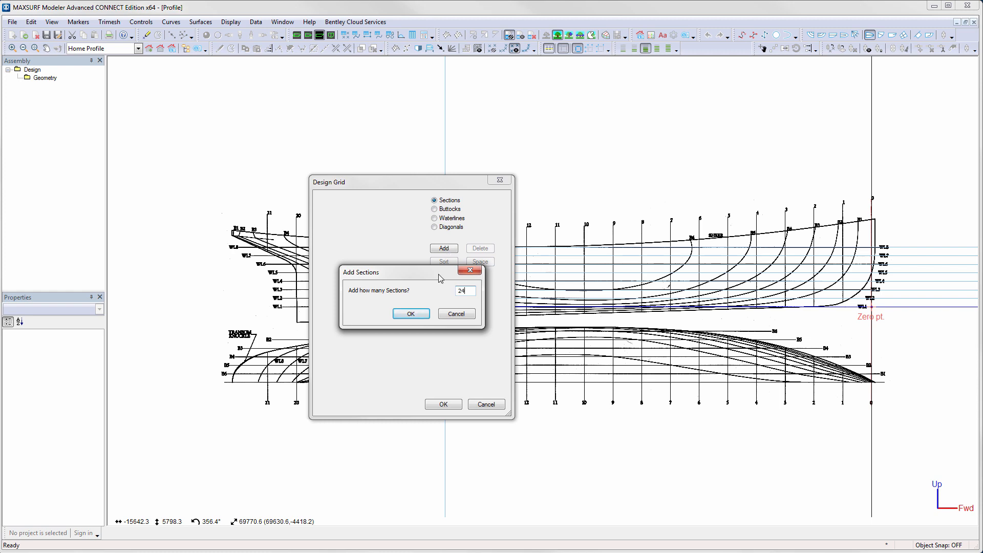
click(416, 315)
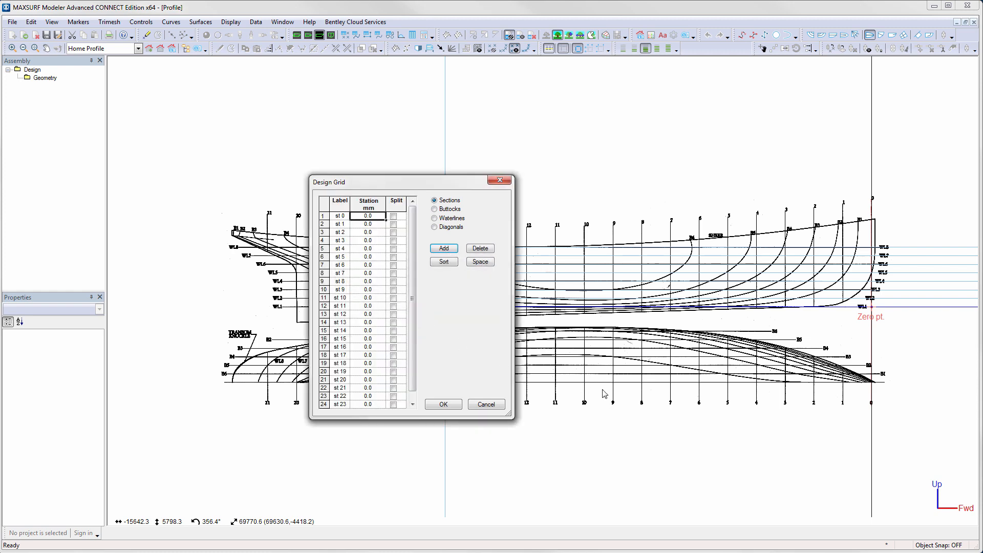
- Copy the Stem through Stern labels and station positions from the Hercules spreadsheet and paste them into the Design Grid sections
key(alt+Tab)
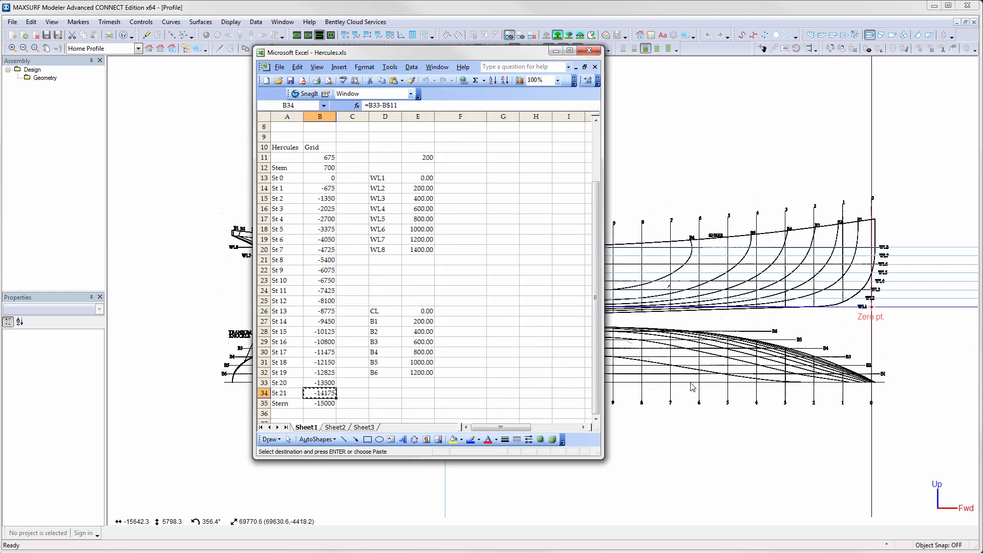
click(298, 170)
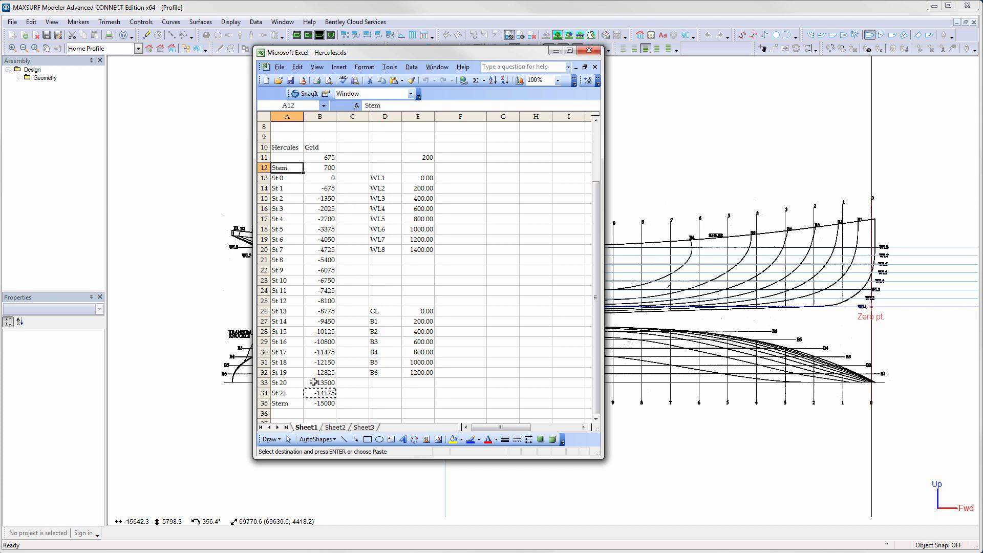
click(296, 403)
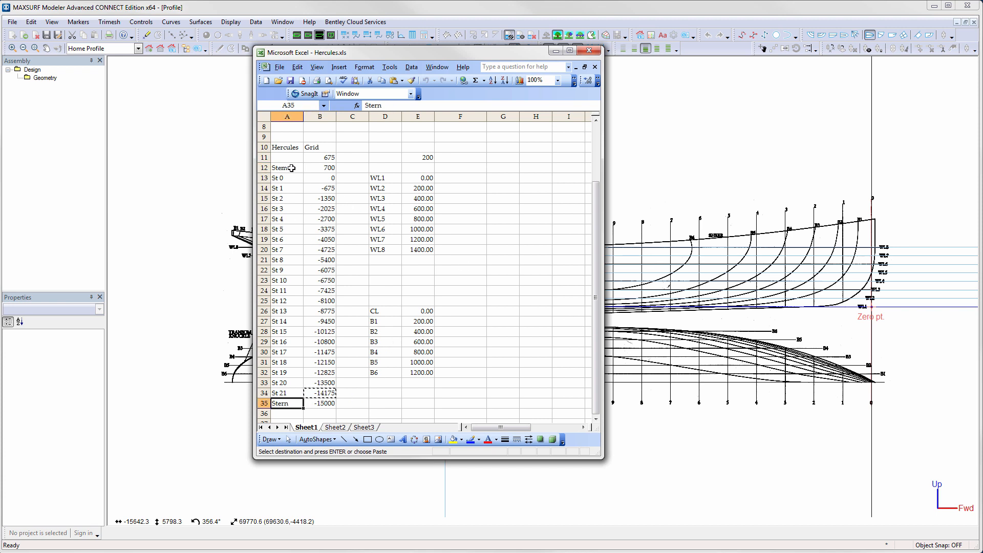
drag(292, 170, 320, 402)
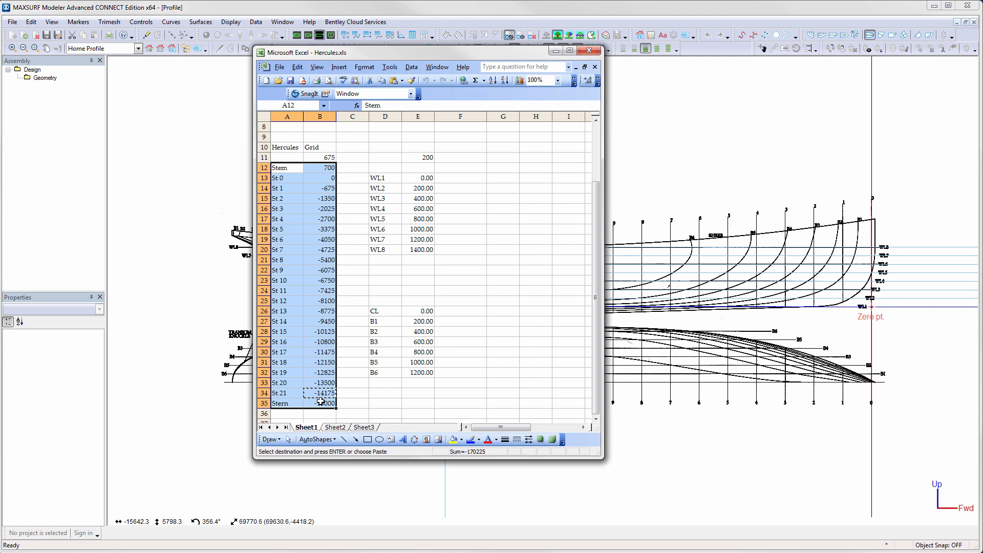
key(ctrl+c)
click(133, 296)
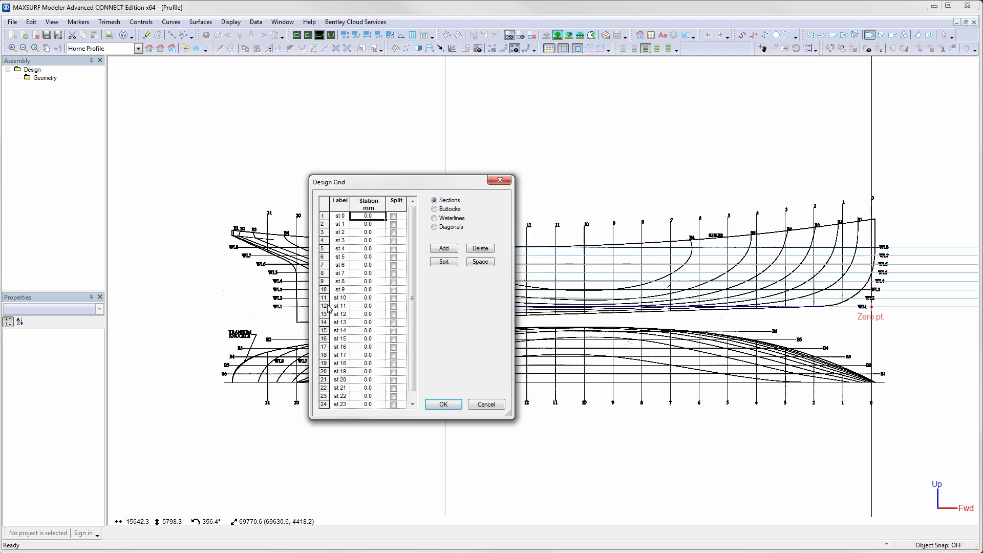
click(344, 220)
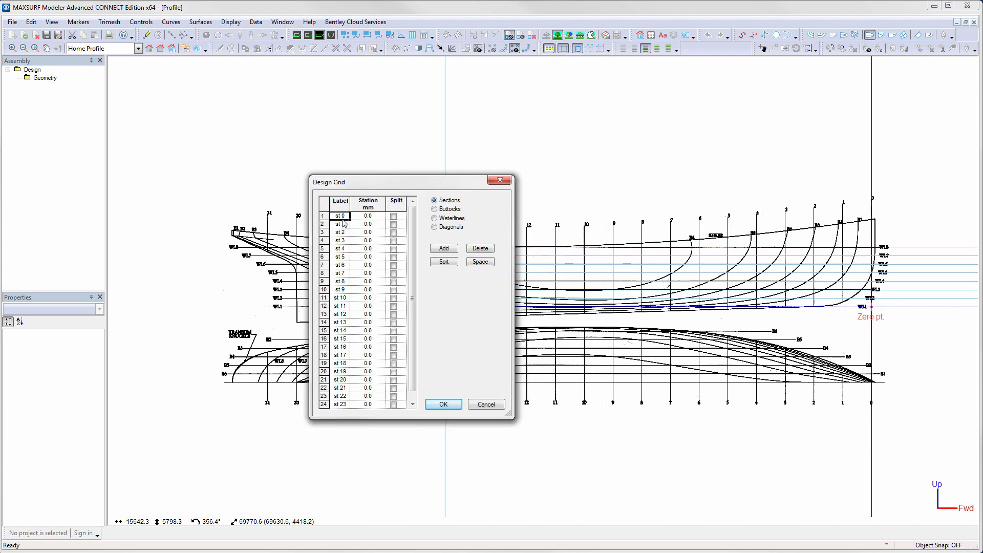
key(ctrl+v)
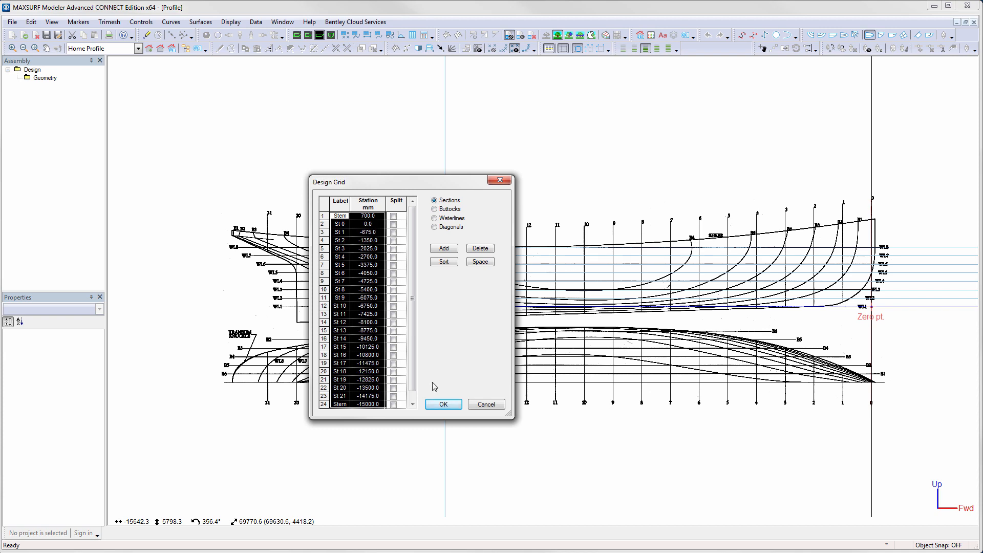
click(444, 404)
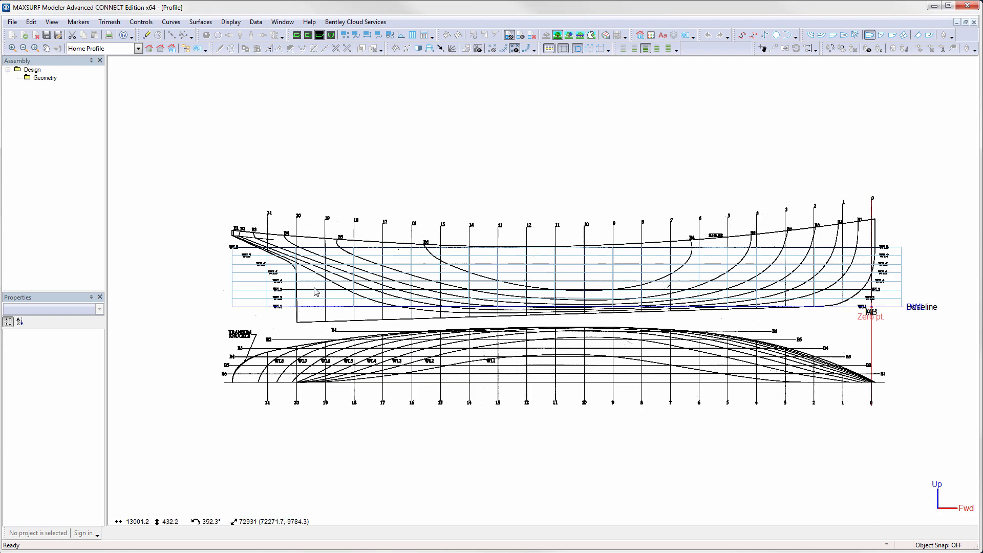
- Switch to the Plan view and import the plan image as the background
scroll(265, 254, up, 3)
scroll(266, 255, up, 4)
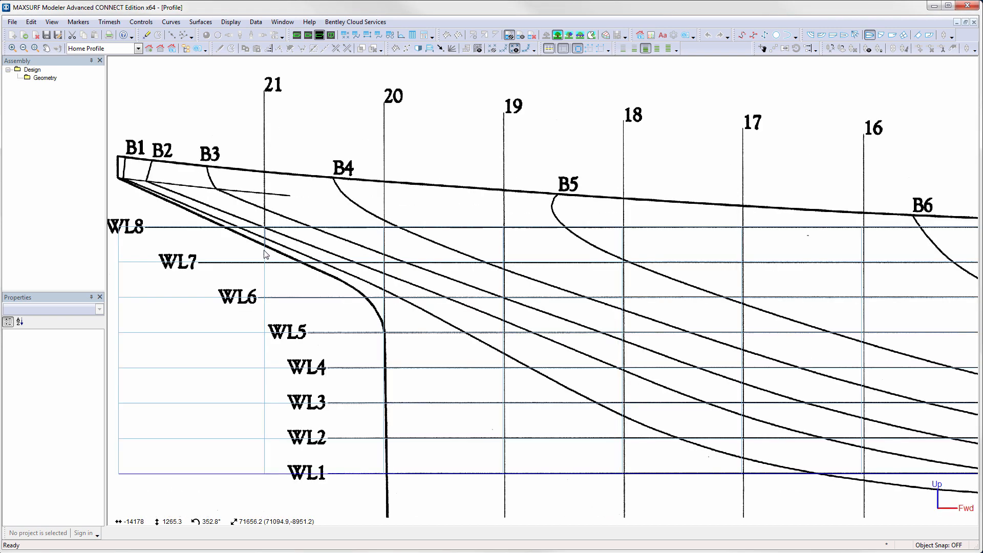
scroll(265, 254, down, 4)
scroll(266, 255, down, 3)
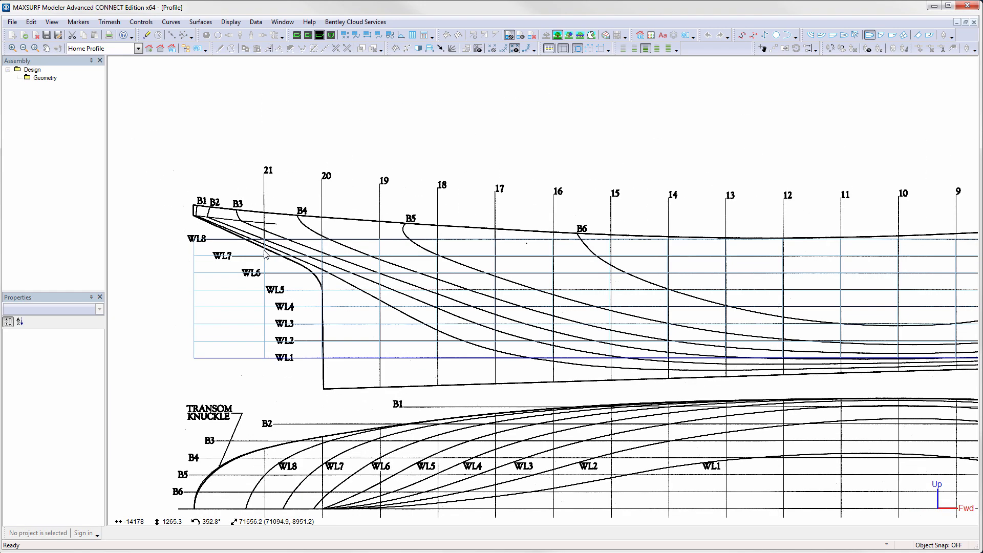
click(309, 37)
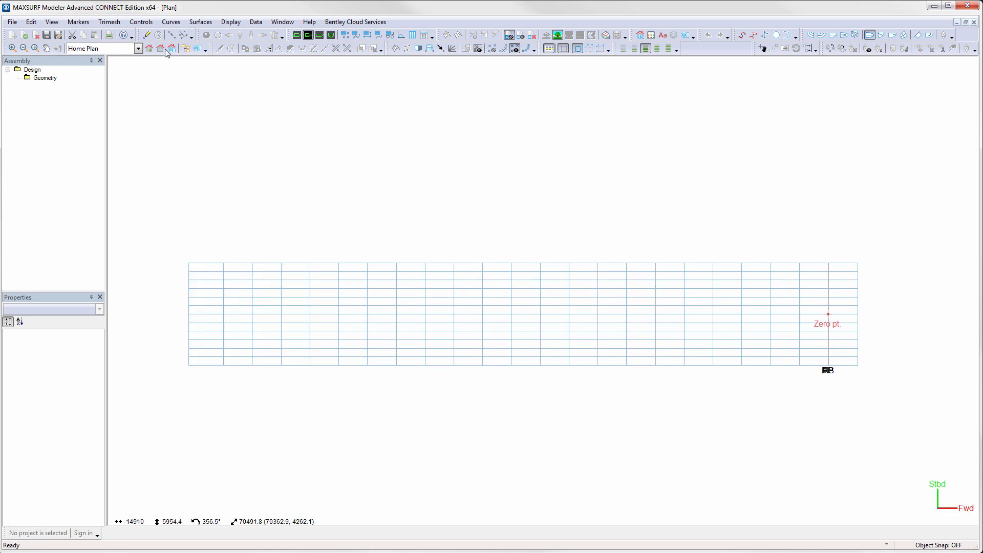
click(12, 22)
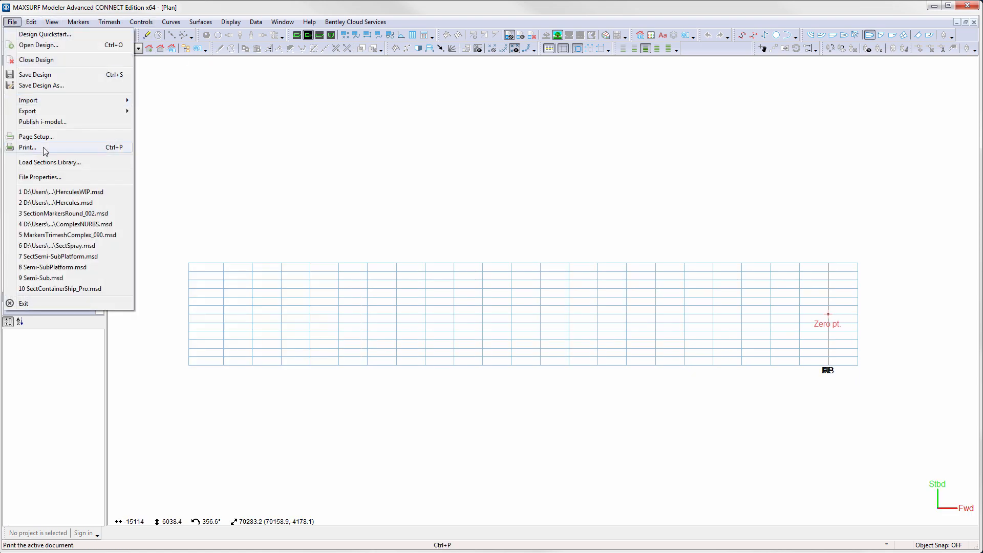
mouse_move(45, 102)
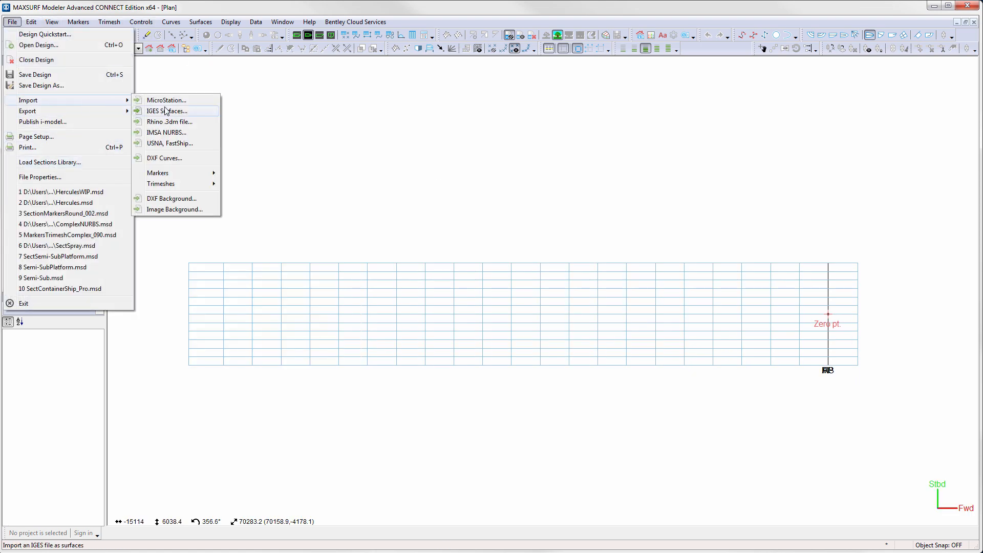
click(166, 204)
double_click(645, 220)
middle_drag(707, 290, 135, 166)
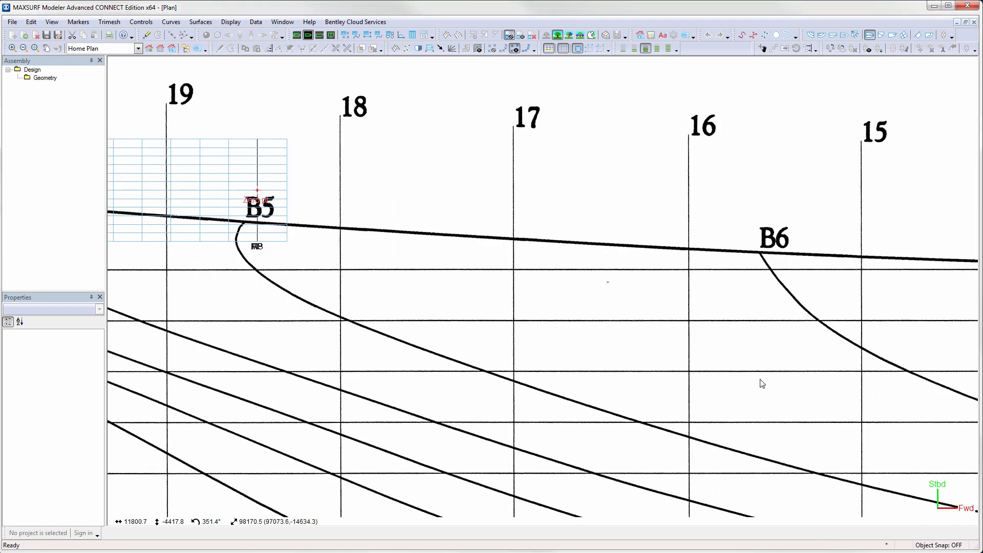
- Set the plan background's zero point where station 0 meets the centreline at the bow
scroll(761, 384, down, 5)
middle_drag(762, 384, 704, 142)
middle_drag(784, 279, 257, 268)
middle_drag(706, 255, 510, 282)
scroll(692, 358, up, 2)
scroll(692, 359, up, 3)
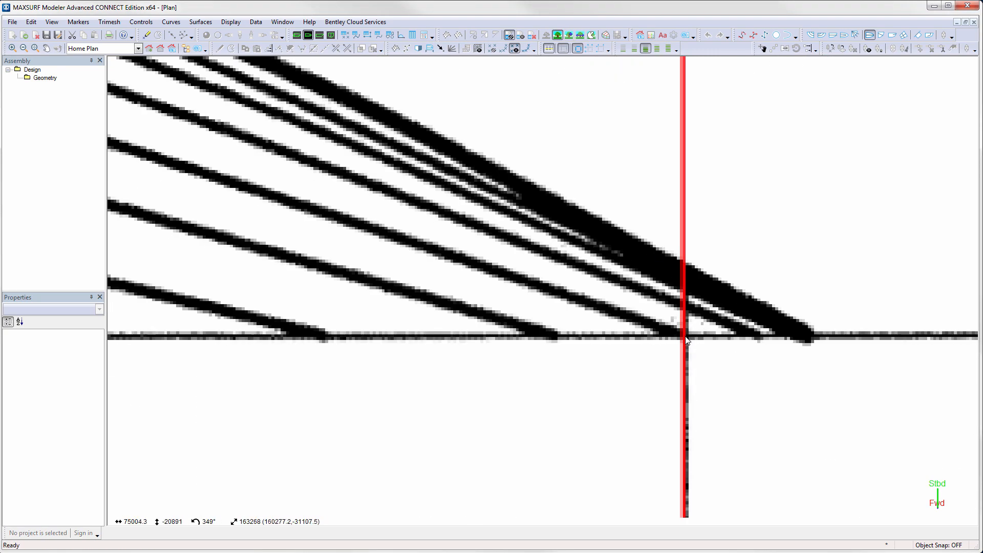
click(685, 337)
- Set a longitudinal reference point on station 21 at the centreline, pasting -14175 mm from the spreadsheet as its distance
click(160, 49)
middle_drag(244, 185, 814, 214)
middle_drag(285, 230, 443, 231)
scroll(436, 234, up, 9)
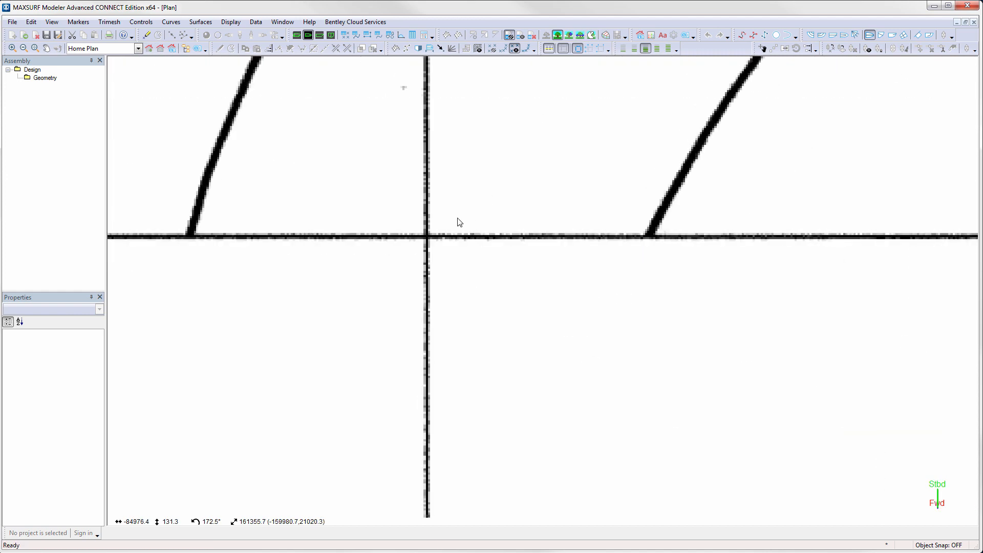
scroll(424, 235, up, 5)
click(430, 245)
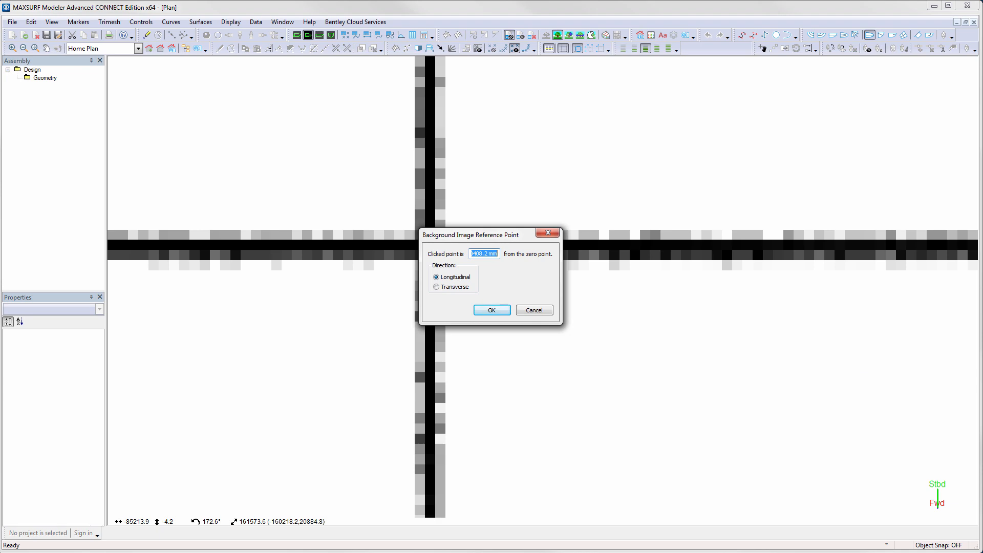
key(alt+Tab)
click(329, 396)
click(702, 117)
key(ctrl+v)
click(492, 310)
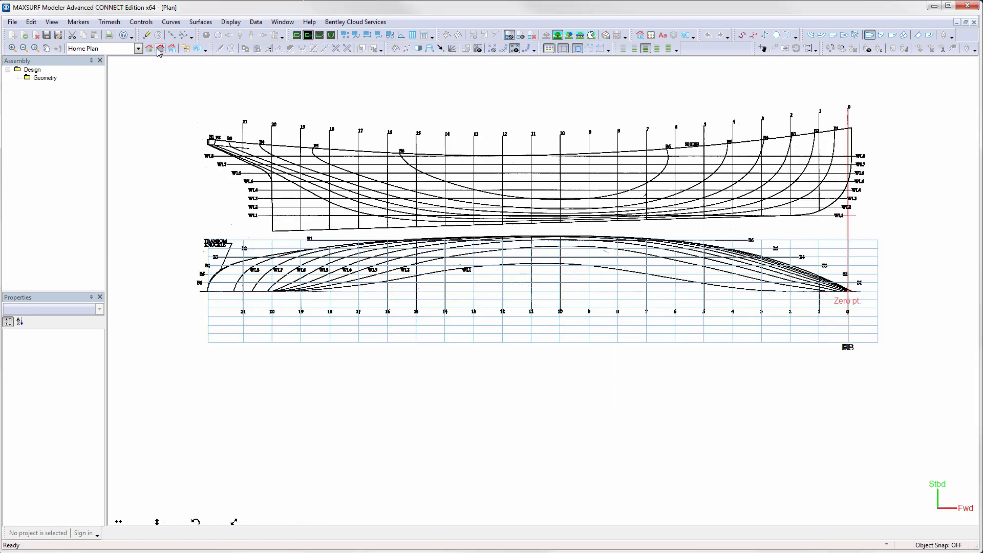
- Save the design as HerculesWIP.msd, replacing the existing file
click(319, 35)
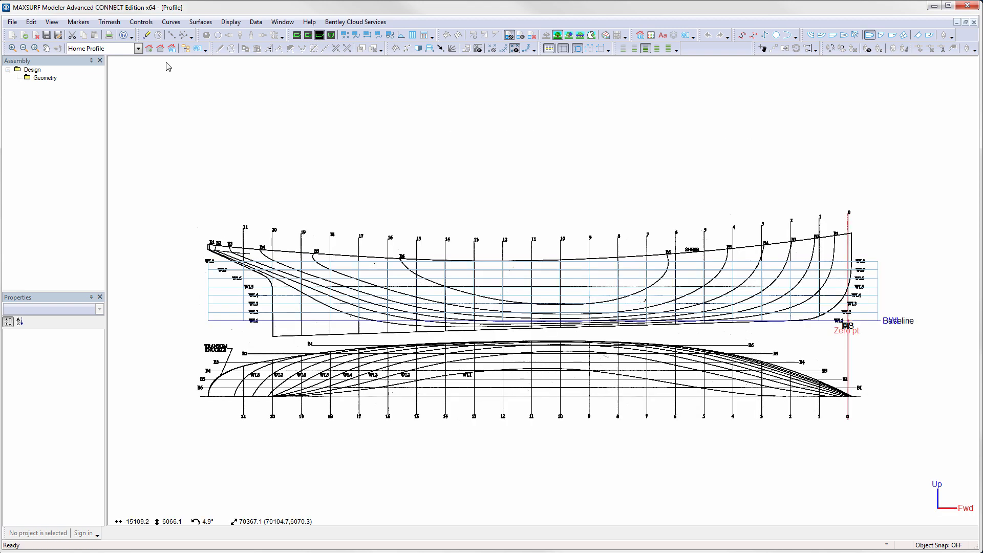
click(161, 48)
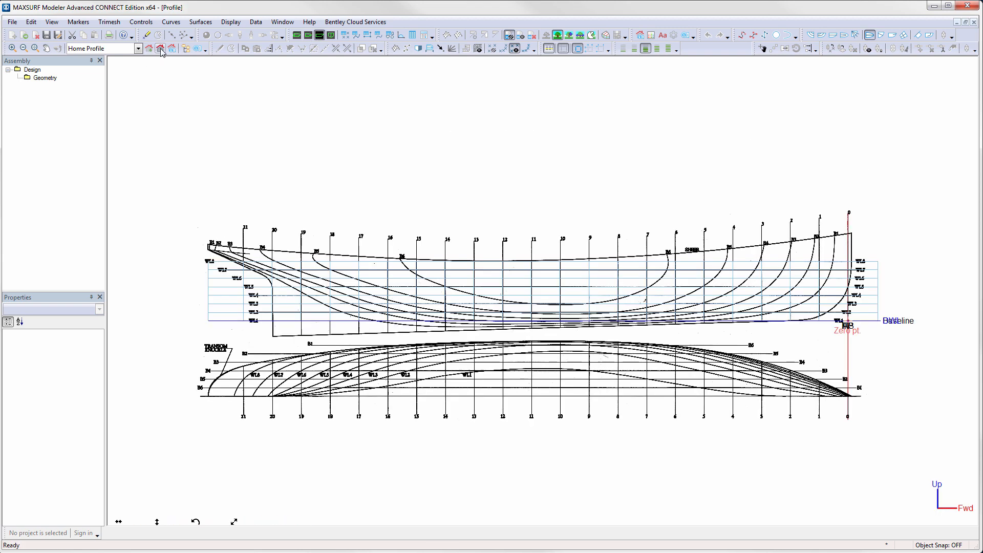
click(331, 36)
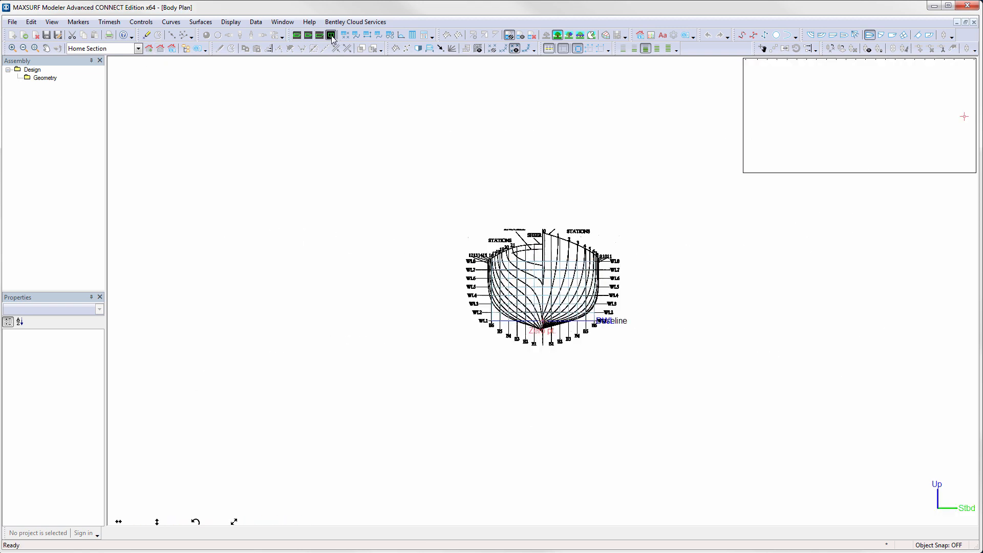
click(160, 49)
click(46, 35)
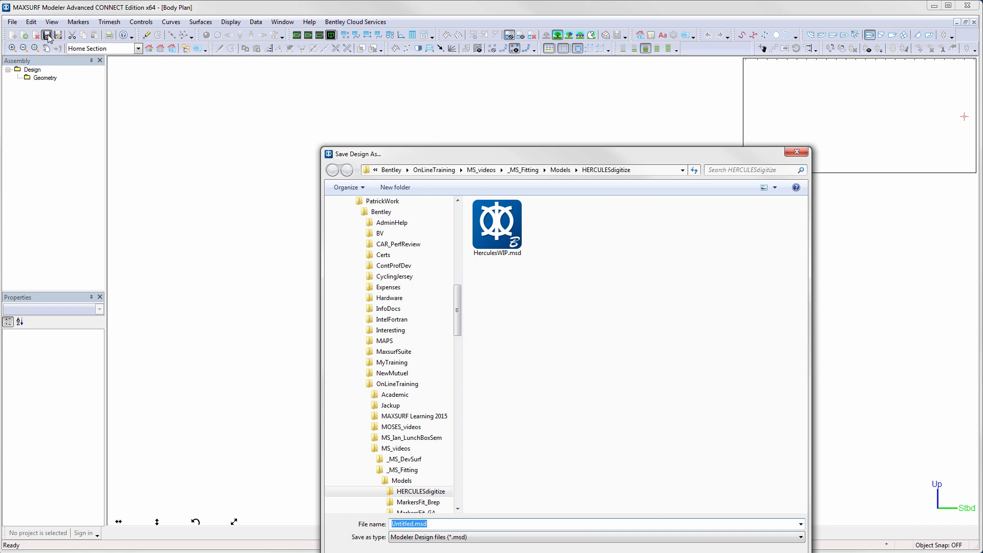
double_click(509, 244)
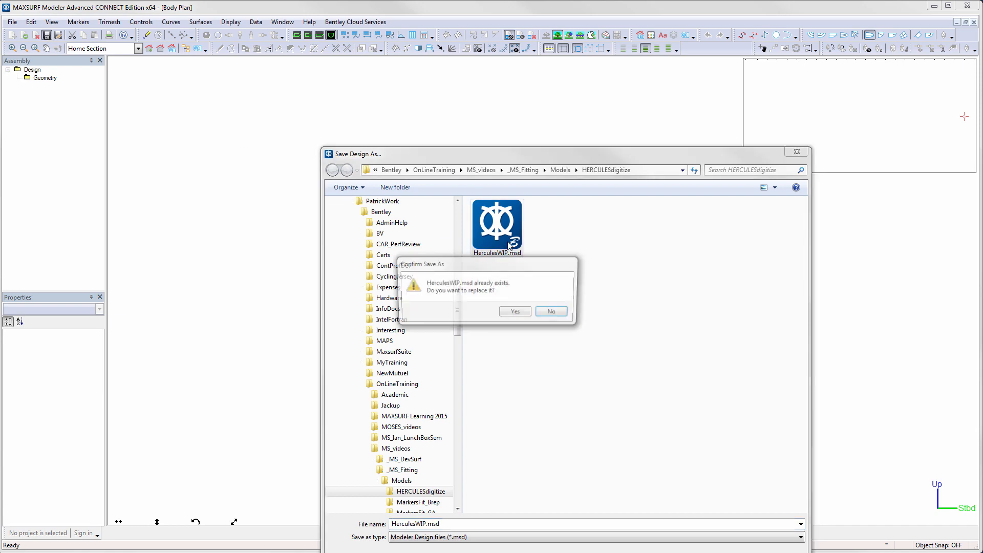
click(518, 313)
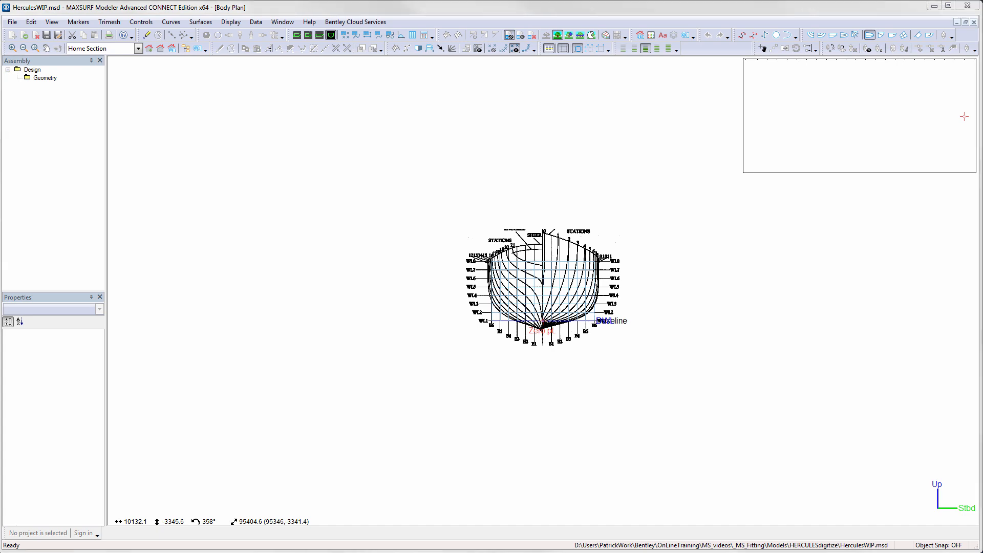
- In the Body Plan view, add a marker on station 0 where it meets the sheer line
drag(742, 219, 559, 337)
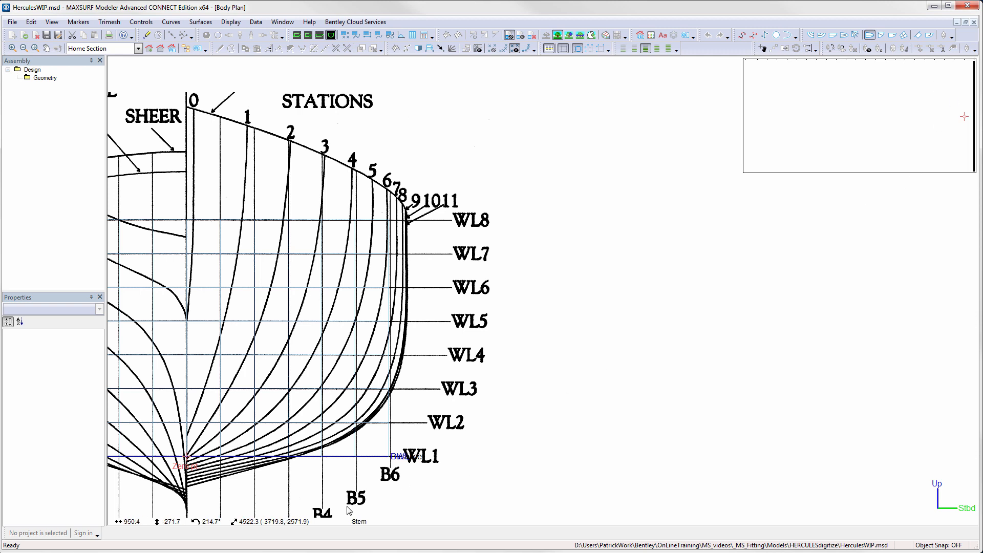
click(966, 63)
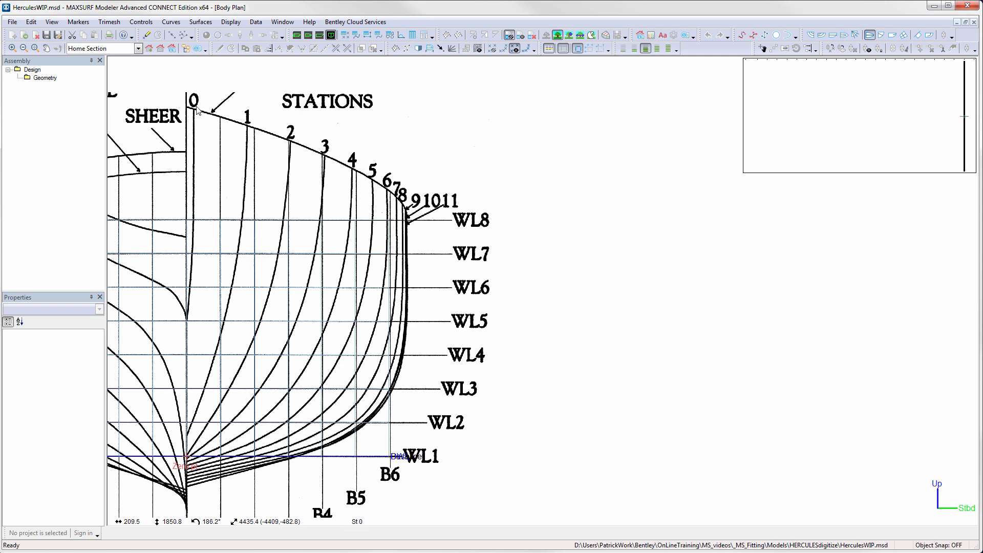
middle_drag(211, 127, 306, 121)
scroll(306, 121, up, 5)
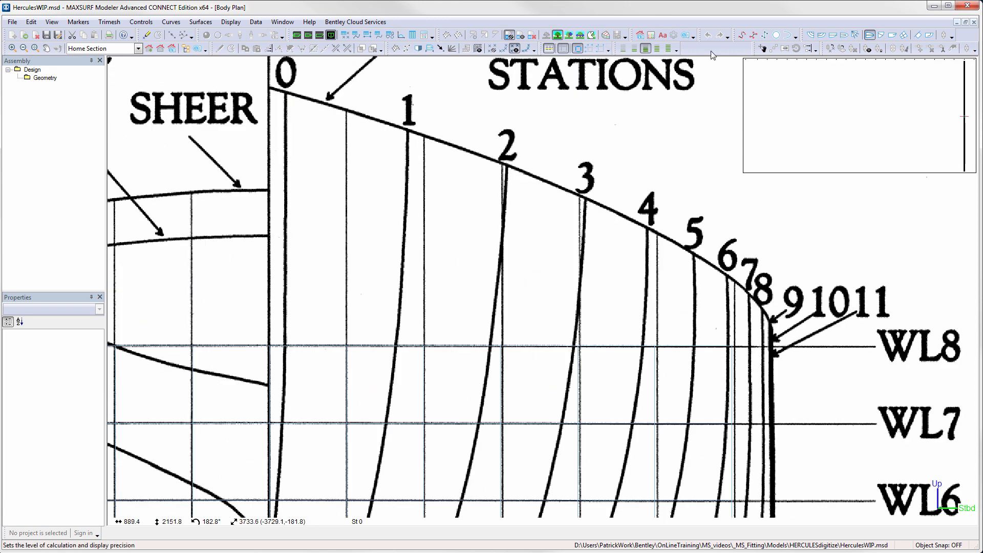
click(146, 34)
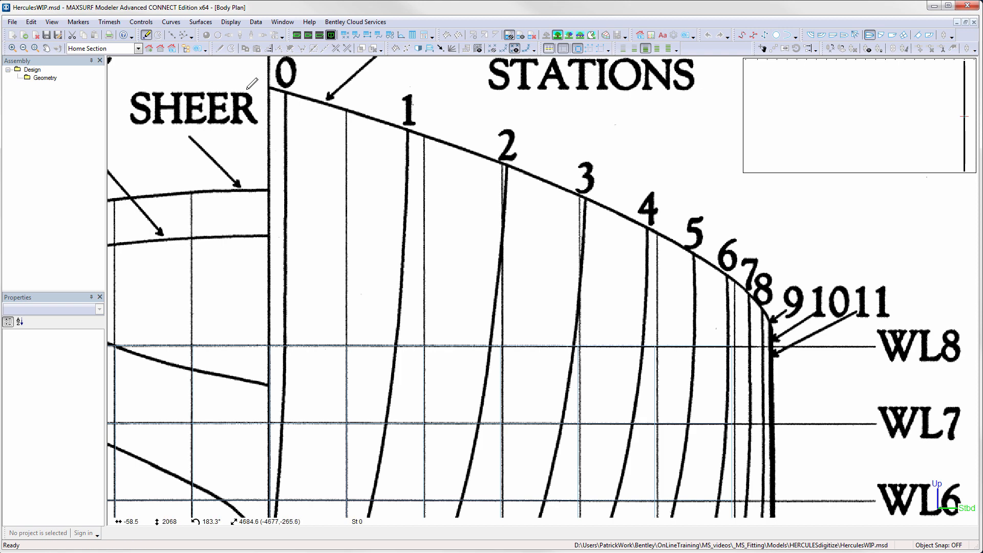
click(286, 90)
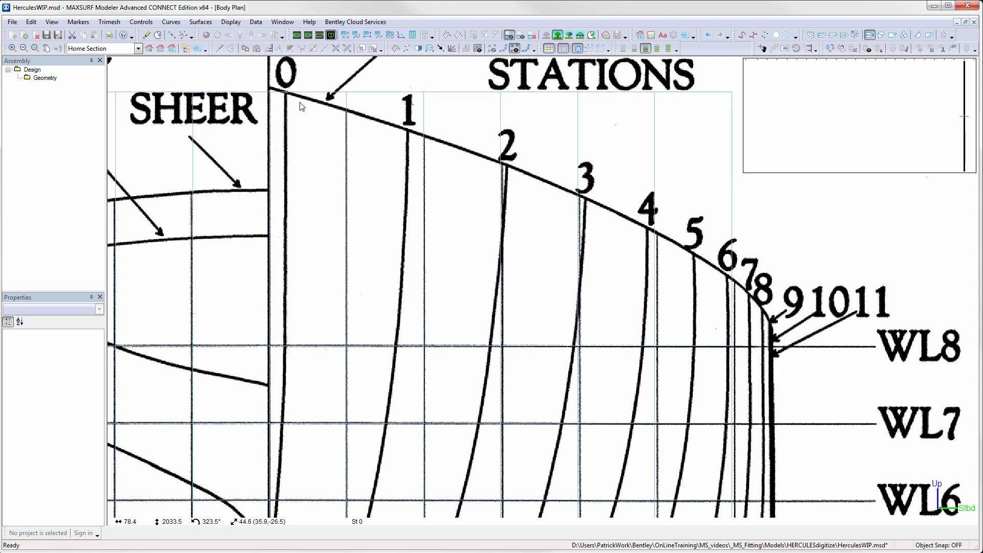
- Add further station 0 markers where it crosses WL8, WL7, WL6 and WL5
key(ctrl+m)
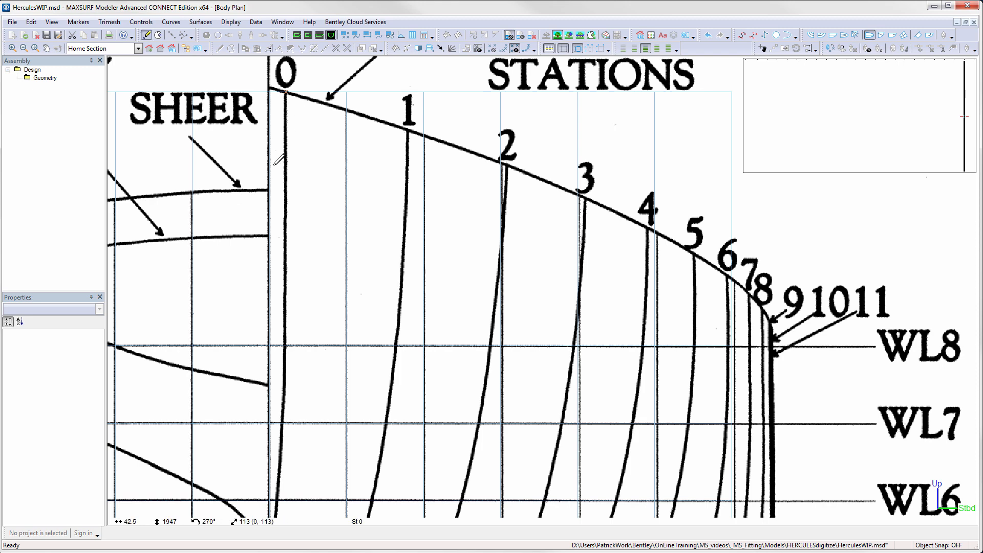
click(286, 346)
key(ctrl+m)
click(282, 423)
key(ctrl+m)
click(279, 500)
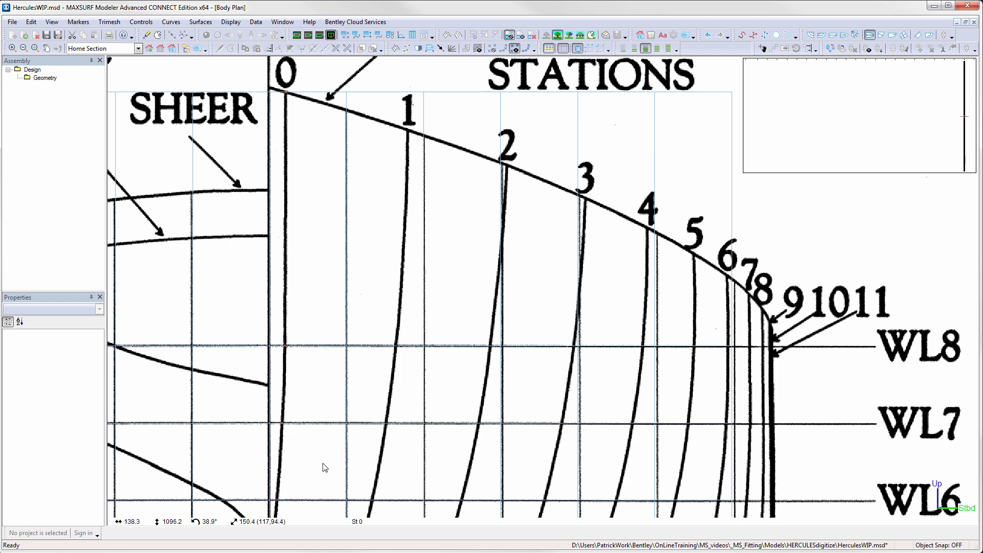
middle_drag(324, 463, 354, 298)
key(ctrl+m)
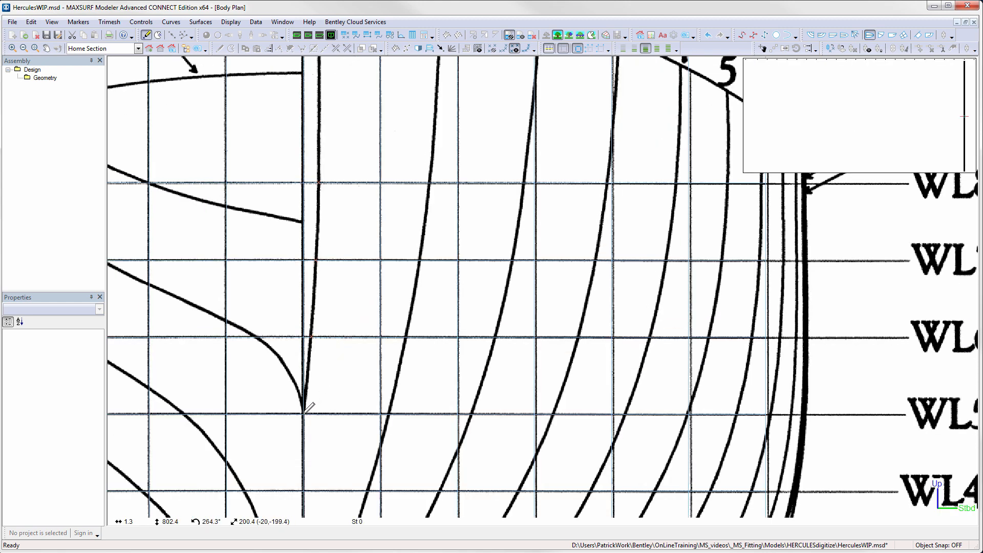
click(304, 413)
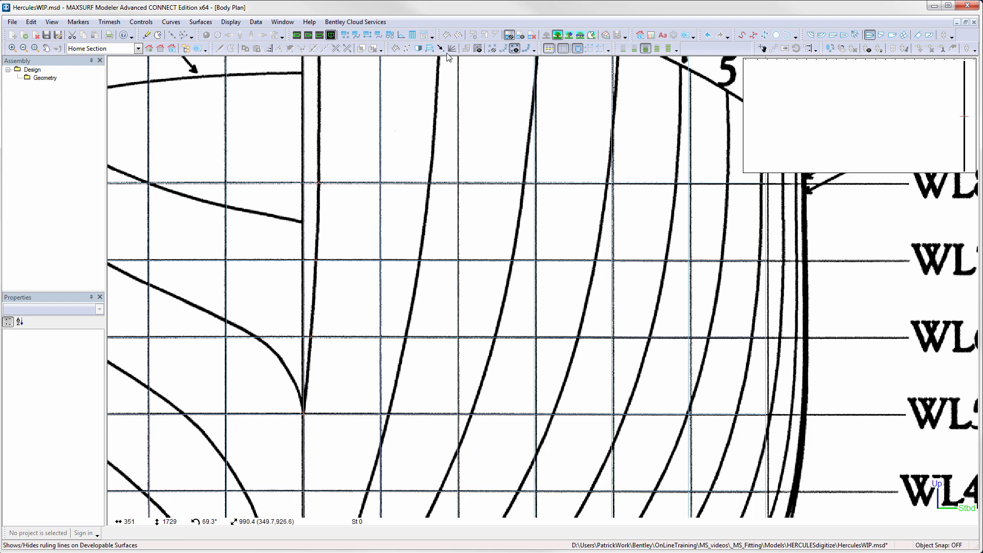
- Connect the station 0 markers on the same section into one curve
click(526, 48)
middle_drag(389, 148, 292, 277)
middle_drag(309, 170, 287, 203)
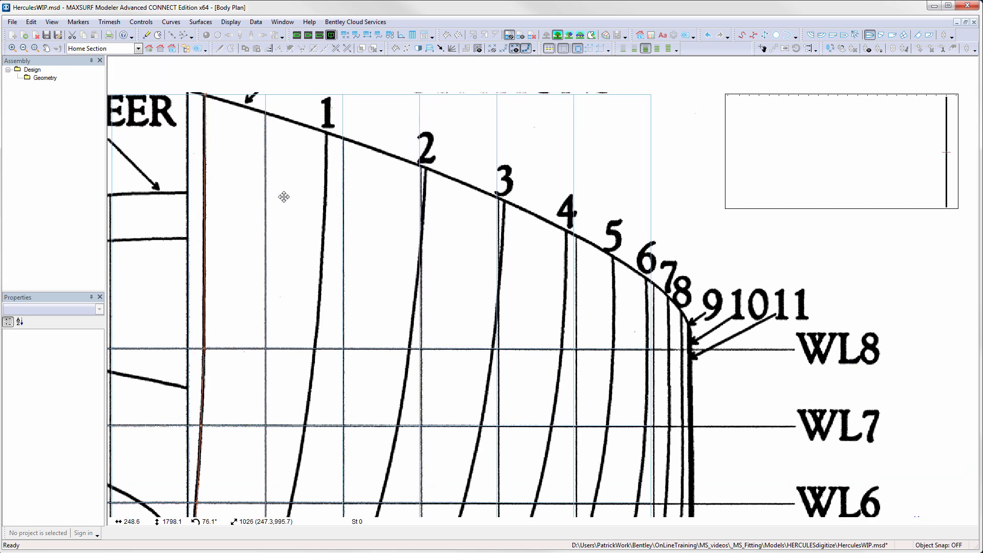
click(960, 71)
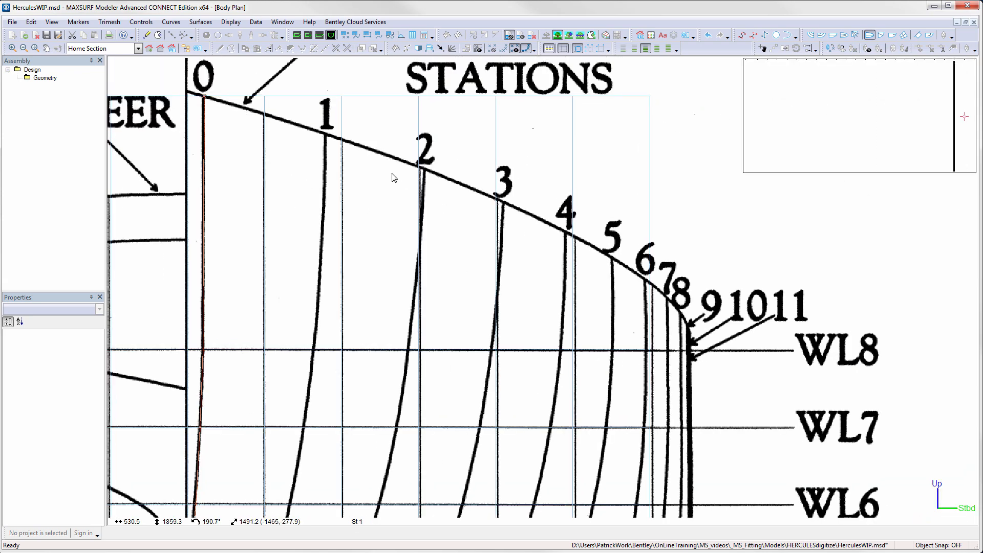
- Add markers on station 1 where it crosses WL8, WL7, WL6 and WL5 in the Body Plan
click(147, 34)
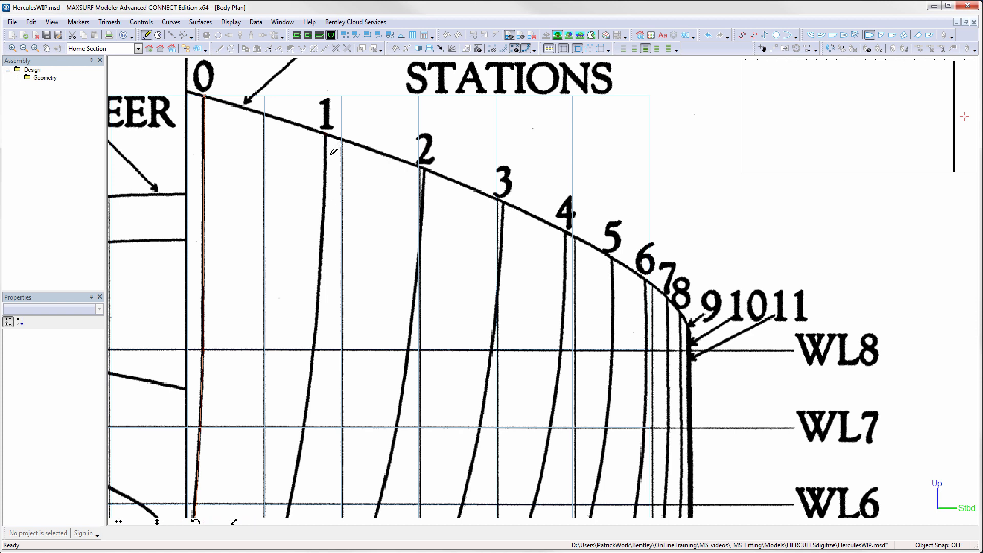
click(313, 350)
click(303, 427)
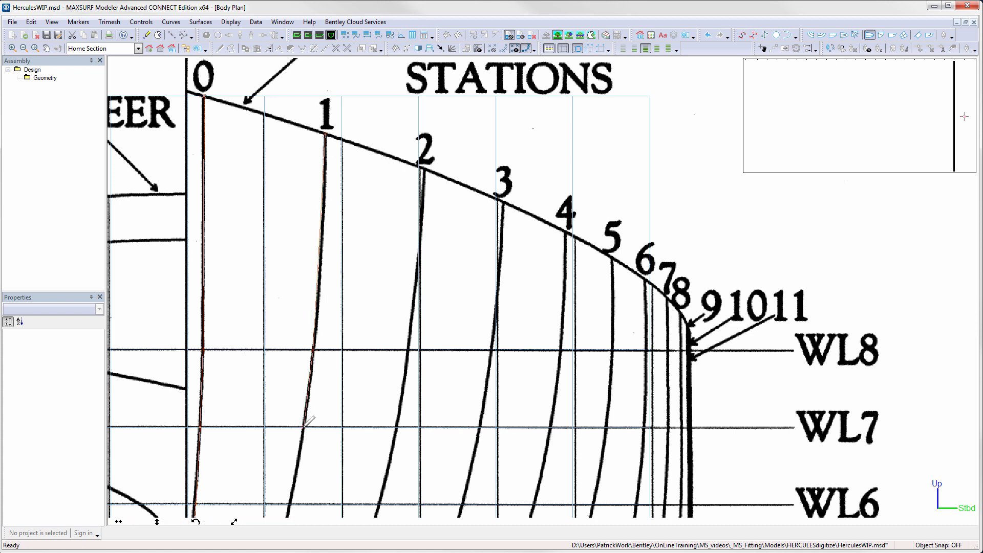
middle_drag(326, 440, 393, 293)
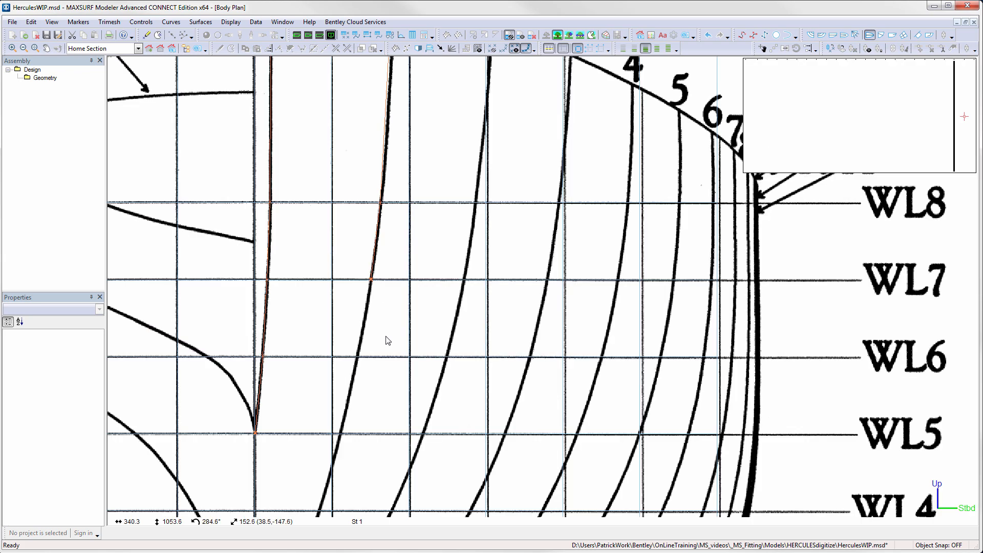
key(ctrl+m)
click(358, 356)
key(ctrl+m)
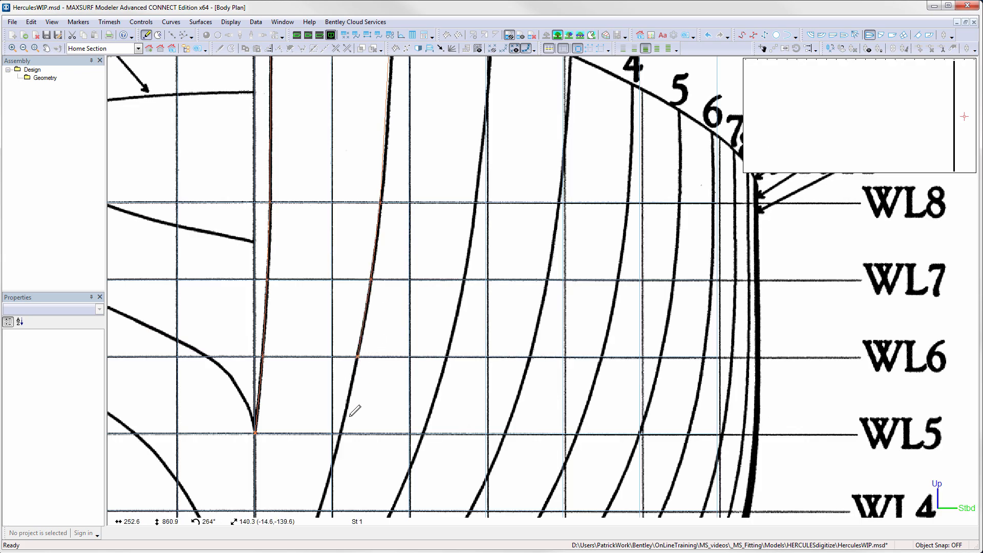
click(341, 434)
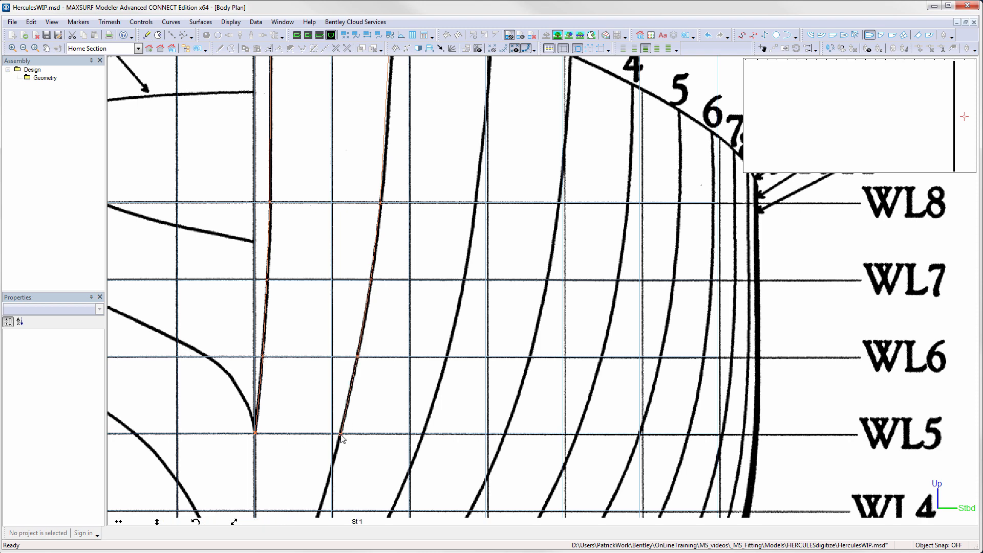
- Continue placing station 1 markers below WL5 at WL4, WL3, WL2 and down toward the keel
key(ctrl+m)
click(332, 467)
mouse_move(362, 476)
middle_down()
mouse_move(378, 370)
mouse_move(368, 378)
mouse_move(406, 296)
middle_up()
key(ctrl+m)
click(339, 390)
key(ctrl+m)
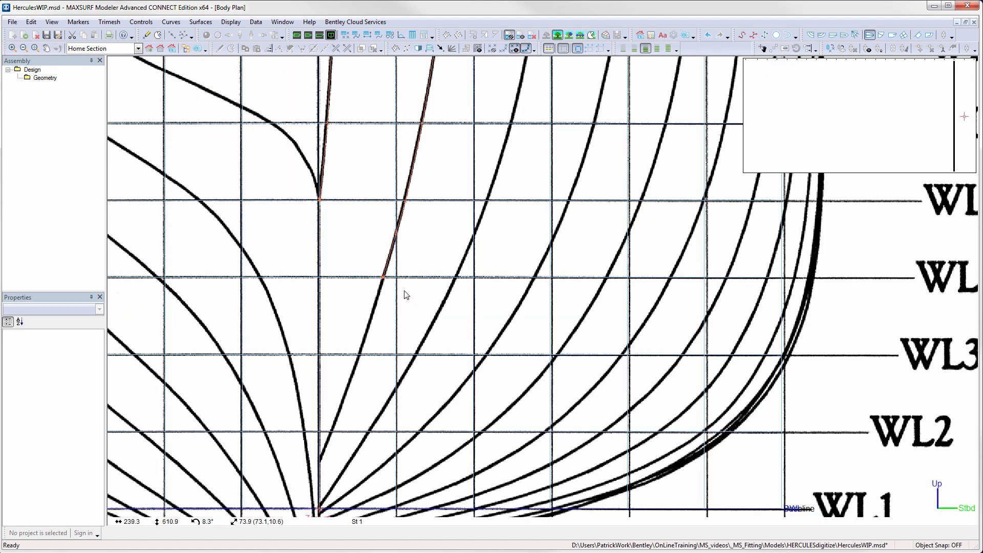
key(ctrl+m)
click(360, 354)
key(ctrl+m)
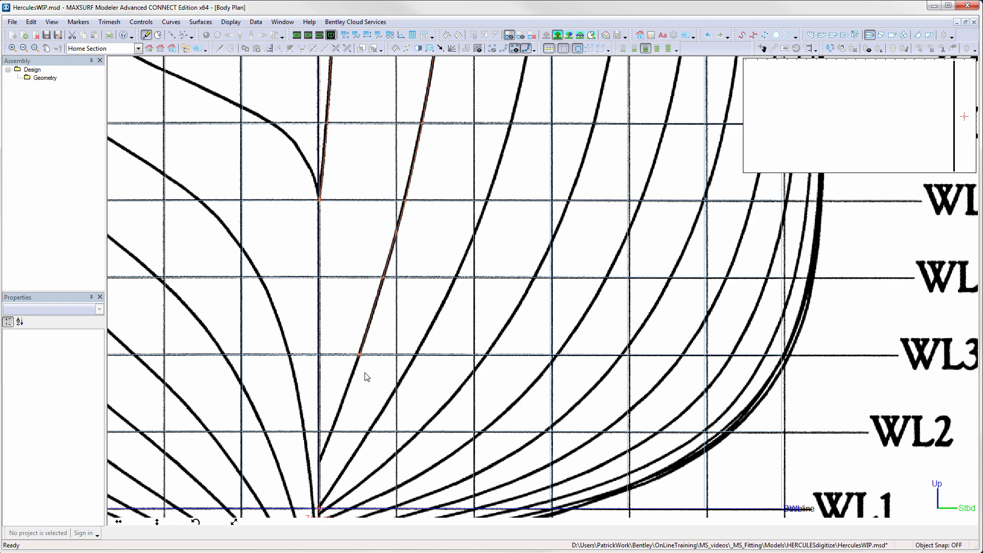
click(331, 432)
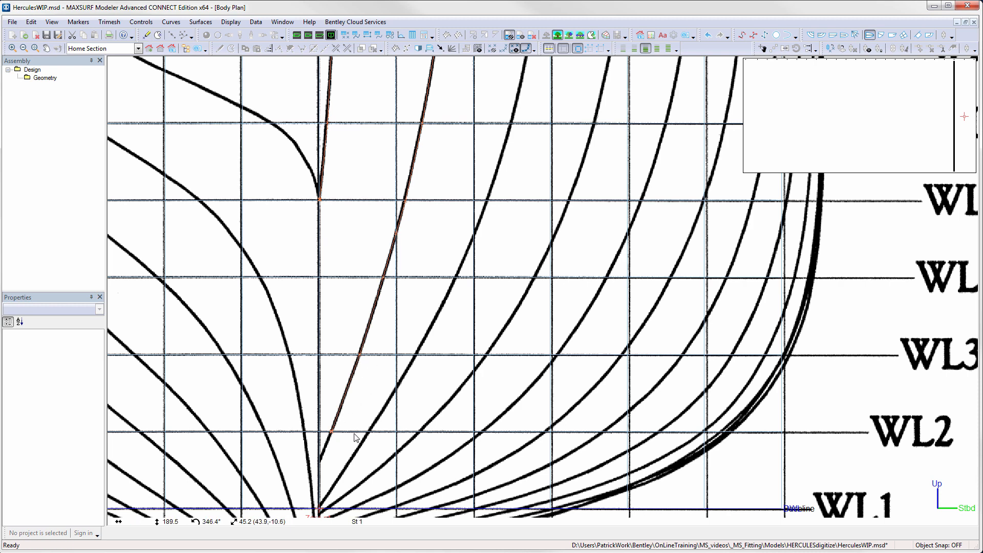
click(321, 458)
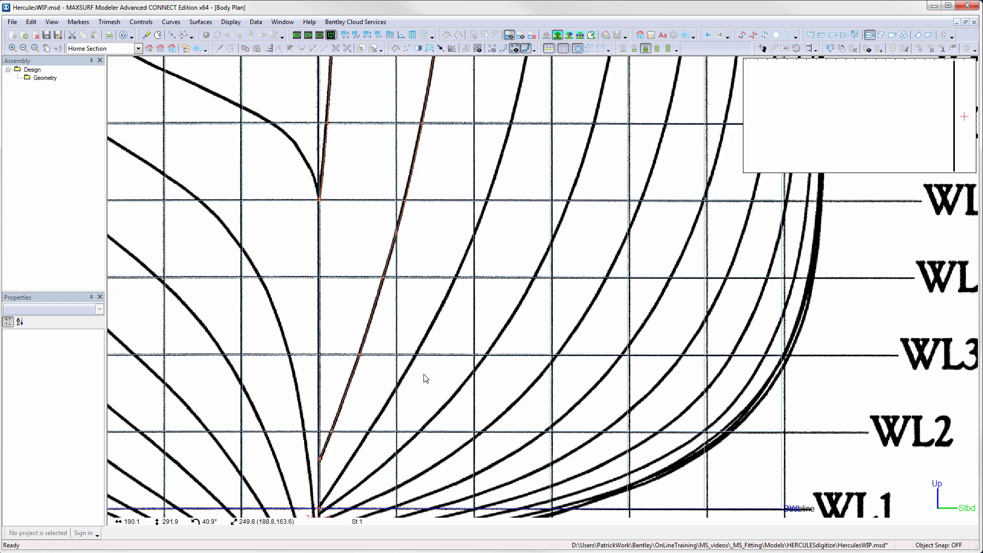
- Switch to station 2 and place markers at its sheer point and partway down toward WL8
drag(954, 67, 944, 67)
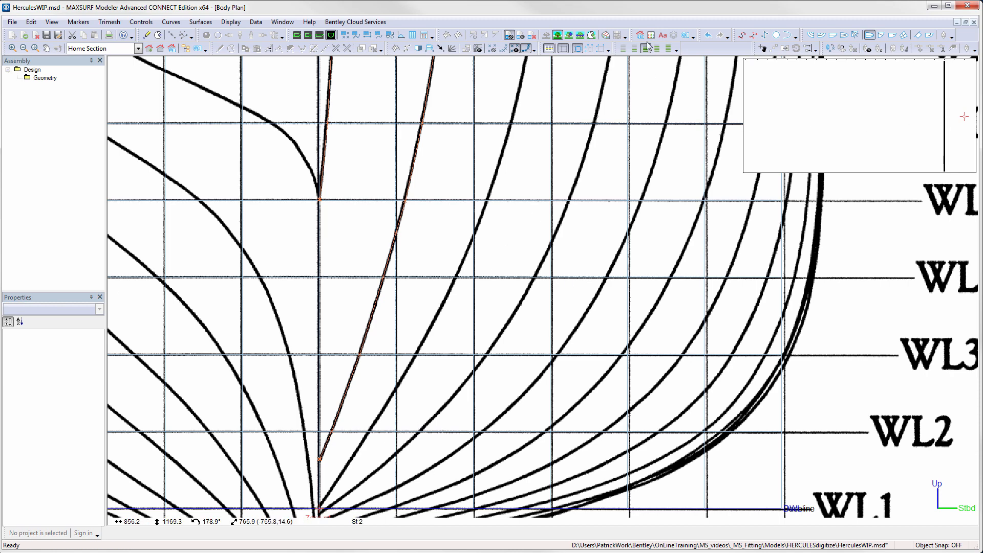
middle_drag(625, 84, 458, 349)
middle_drag(458, 93, 492, 195)
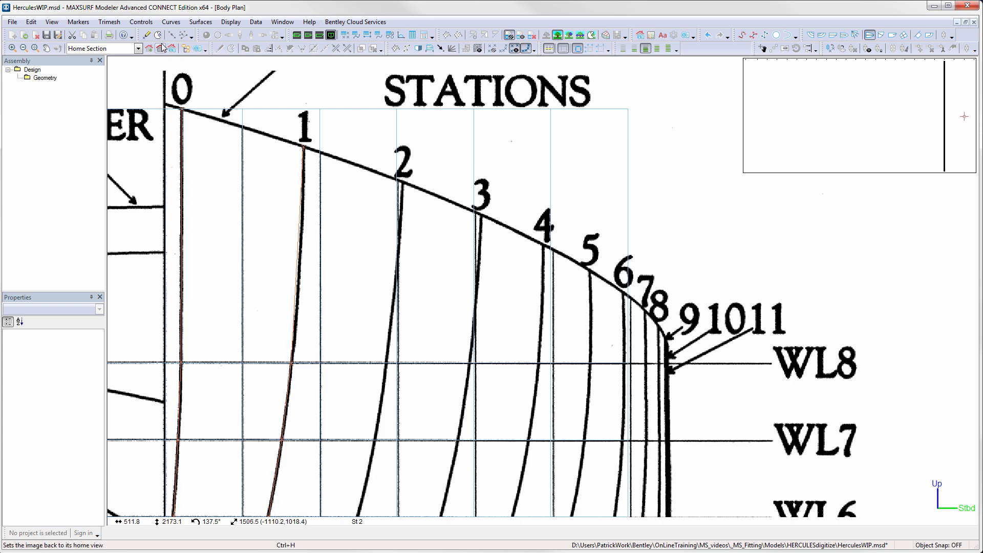
click(146, 35)
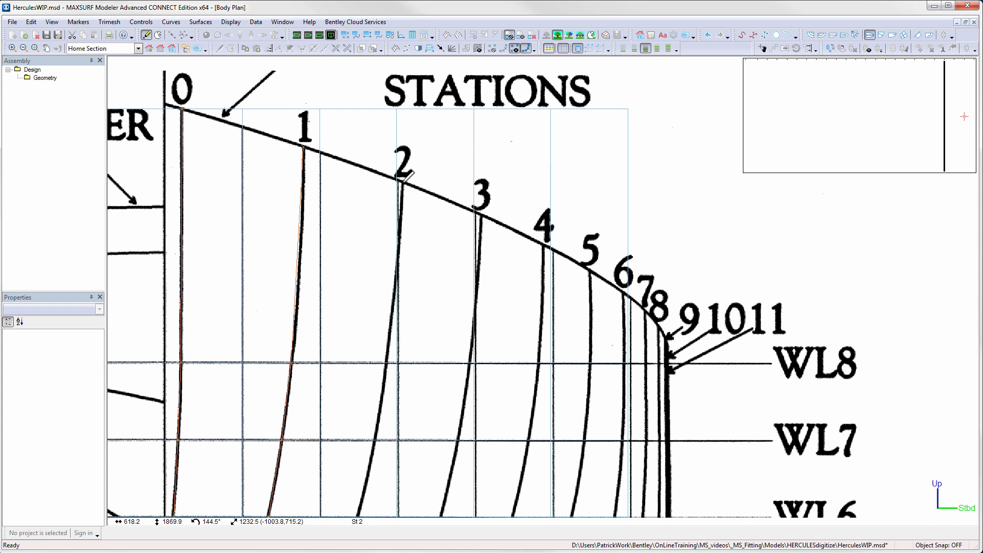
click(402, 181)
key(ctrl+m)
click(399, 258)
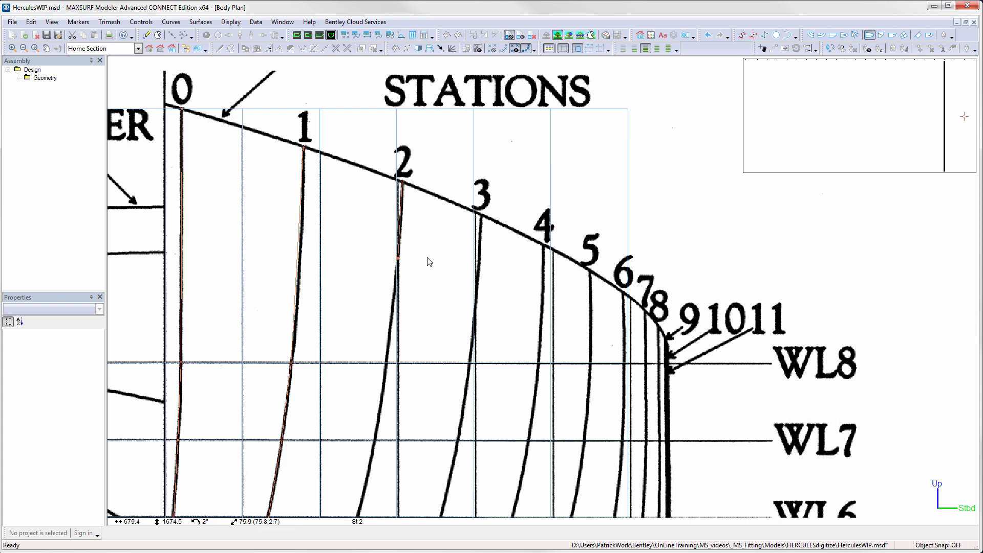
- Add station 2 markers where it crosses WL8, WL7 and WL6
key(ctrl+m)
click(387, 362)
key(ctrl+m)
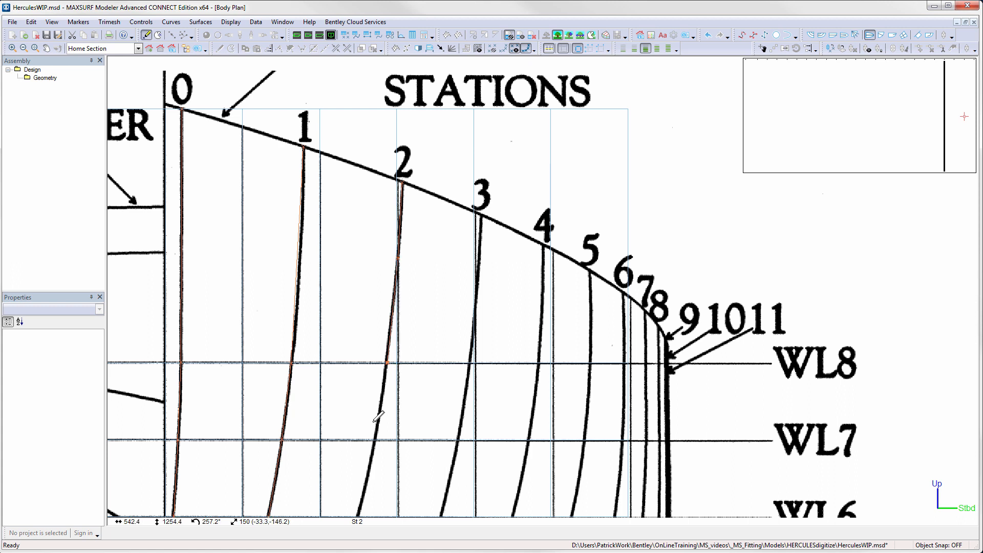
click(374, 440)
key(ctrl+m)
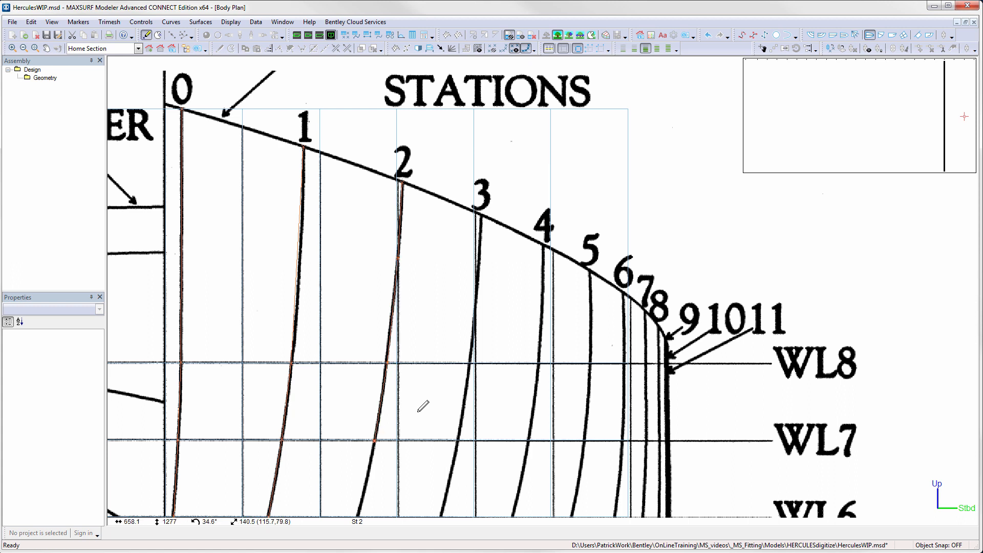
click(358, 515)
- Continue station 2 markers at WL5, WL4, WL3 and WL2, finishing at the baseline near the zero point
middle_drag(387, 507, 449, 307)
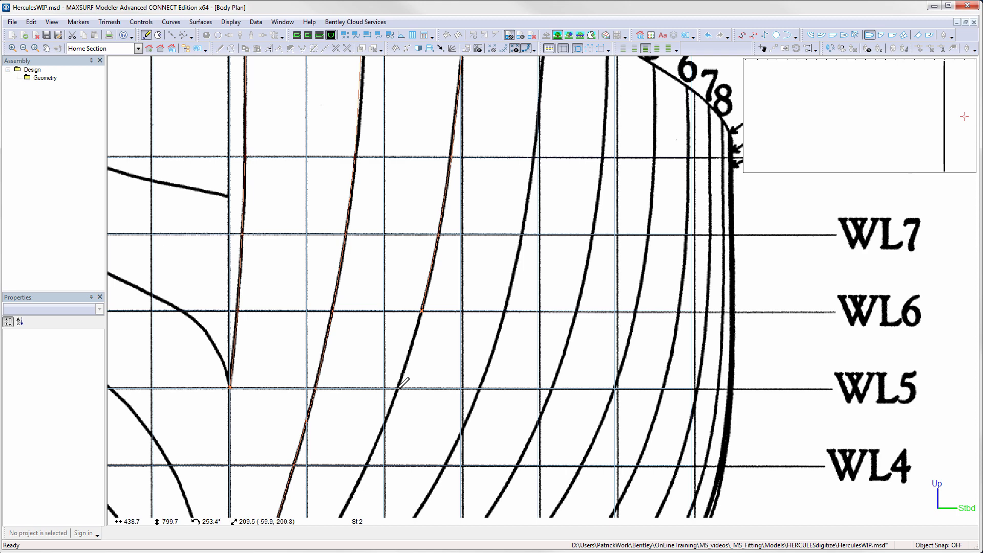
click(398, 388)
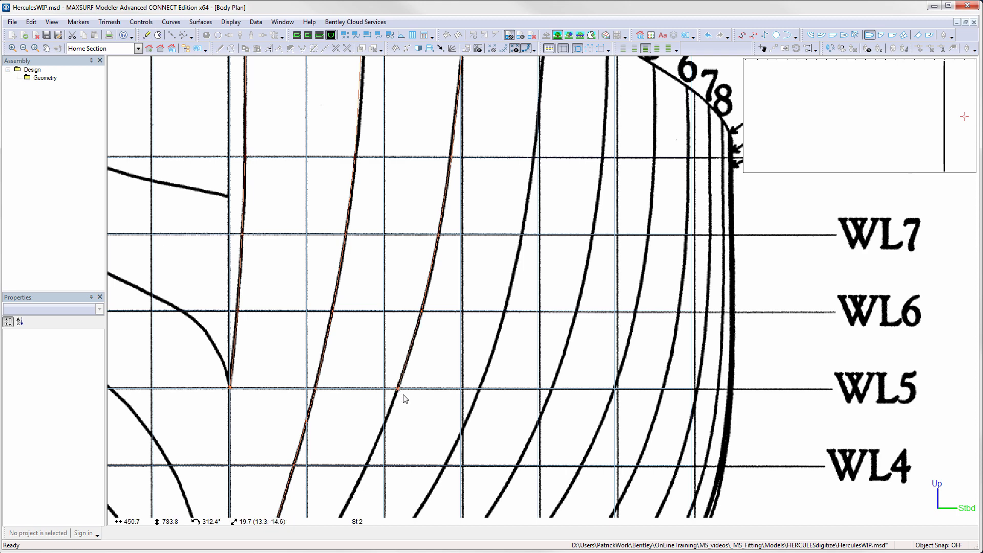
click(384, 424)
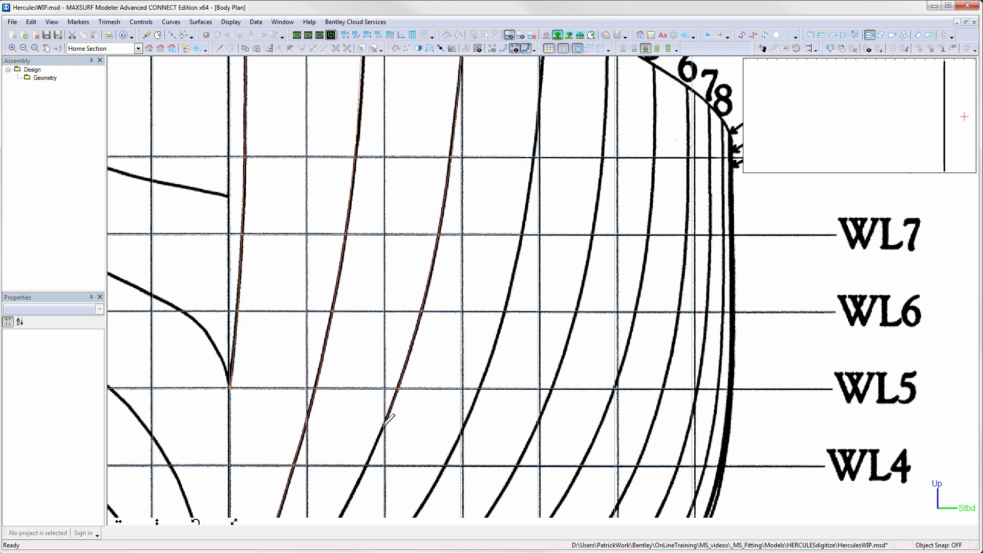
click(365, 466)
middle_drag(384, 475, 469, 307)
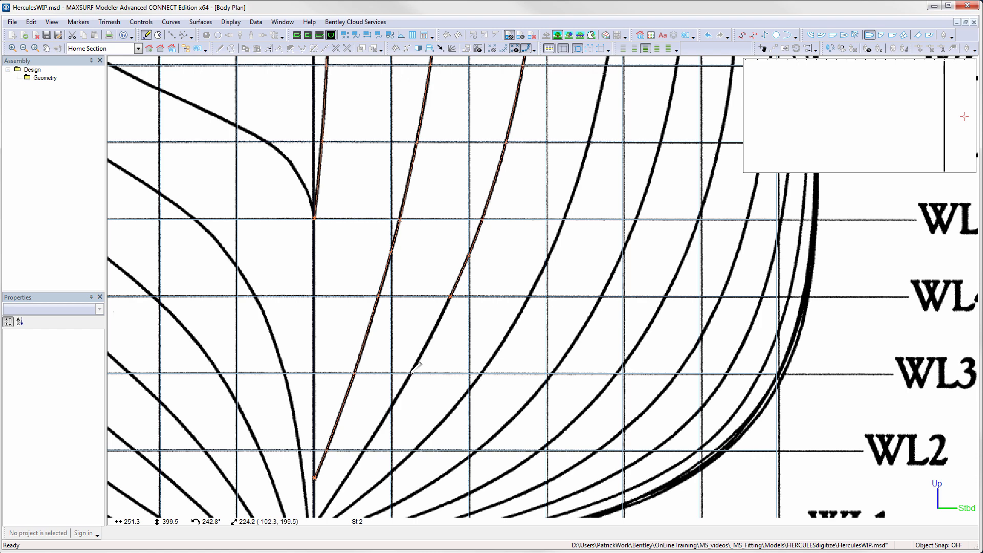
click(411, 373)
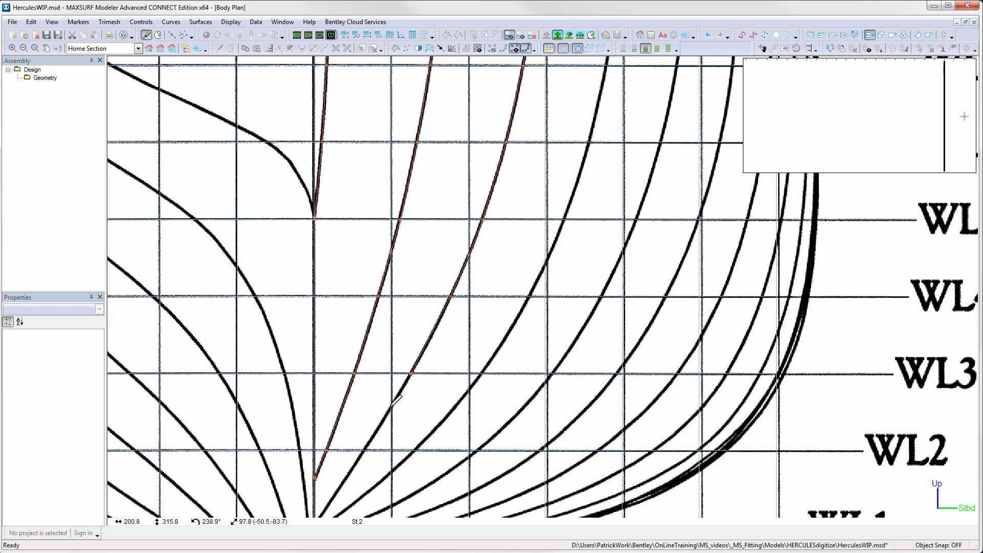
middle_drag(401, 408, 463, 320)
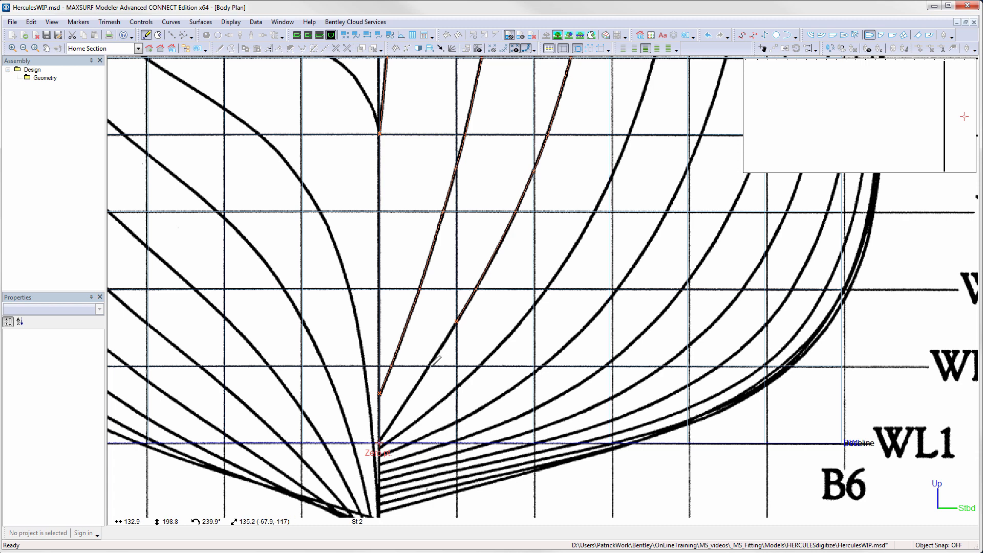
click(428, 367)
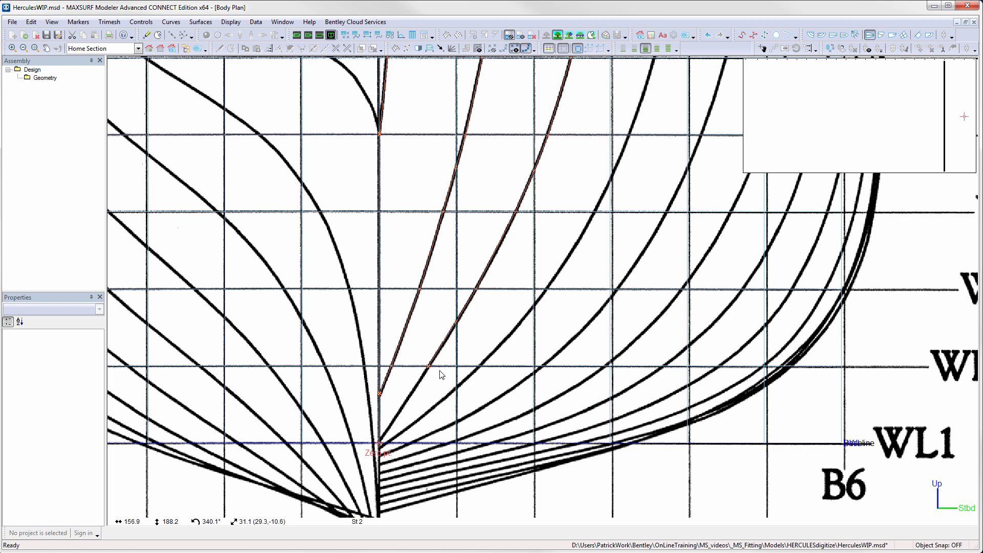
double_click(380, 441)
- Add two intermediate markers on station 1 between the sheer and WL8
middle_drag(575, 210, 592, 379)
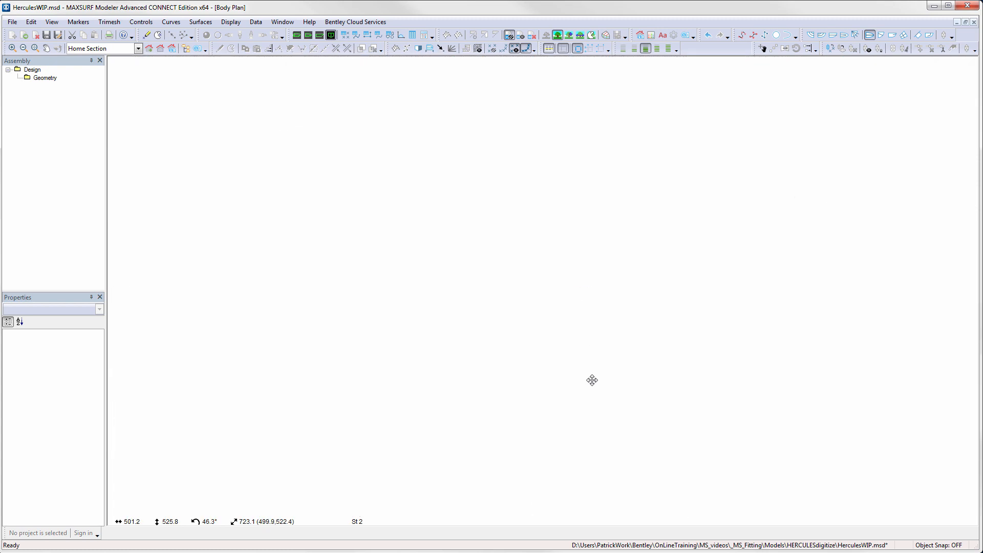
middle_drag(616, 166, 554, 405)
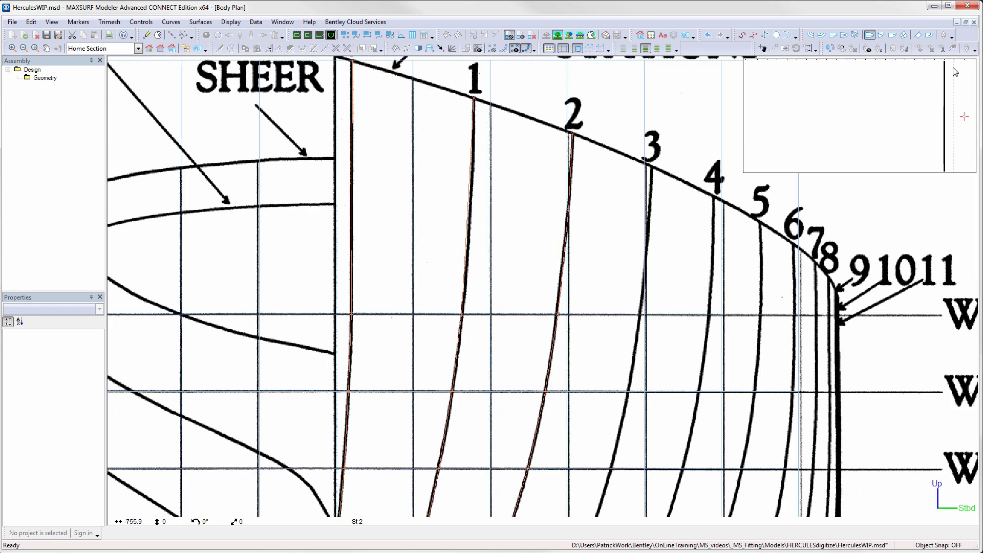
click(146, 35)
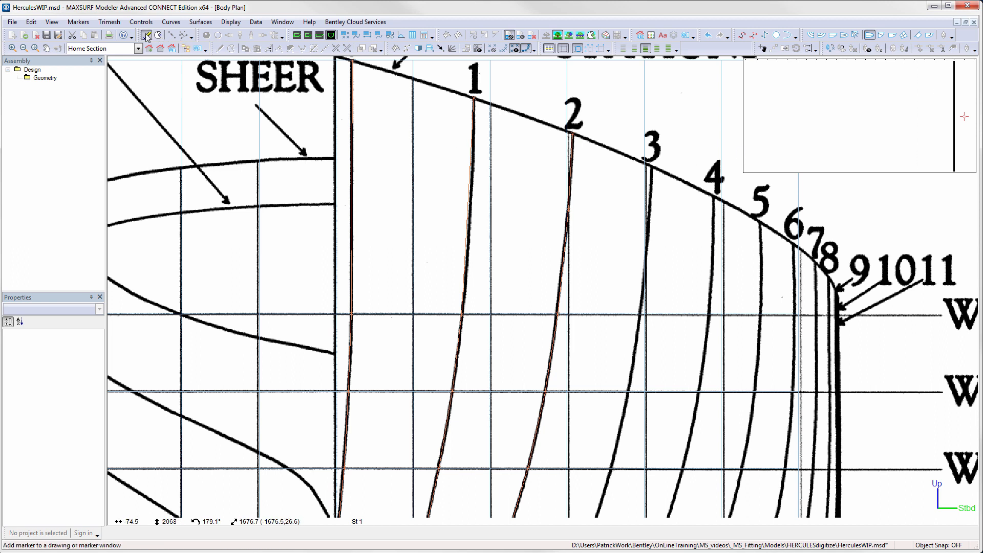
click(471, 203)
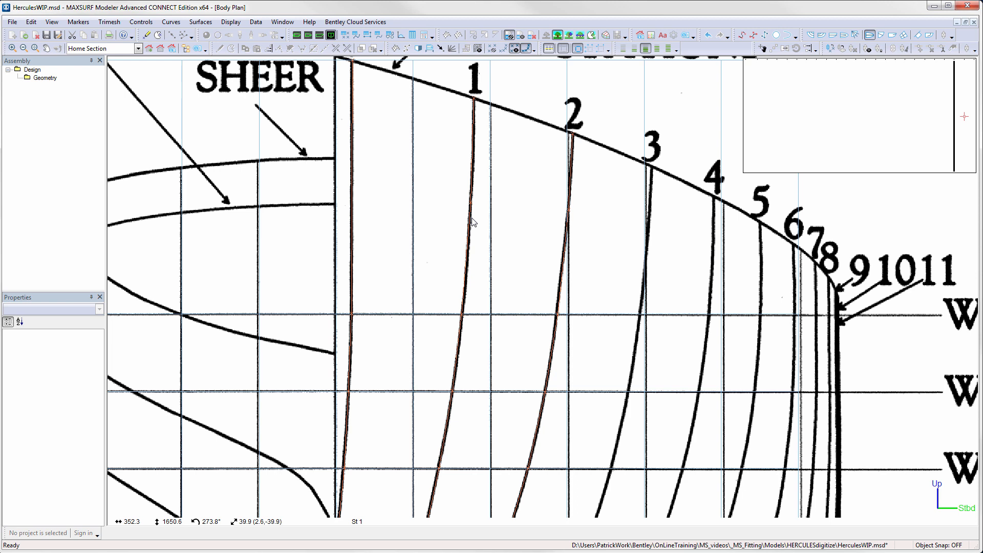
key(ctrl+m)
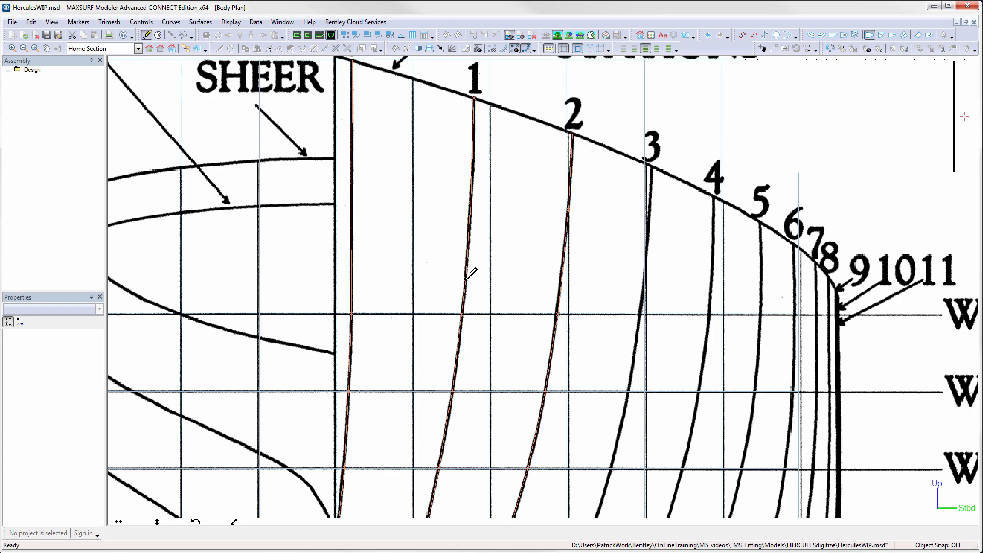
click(466, 279)
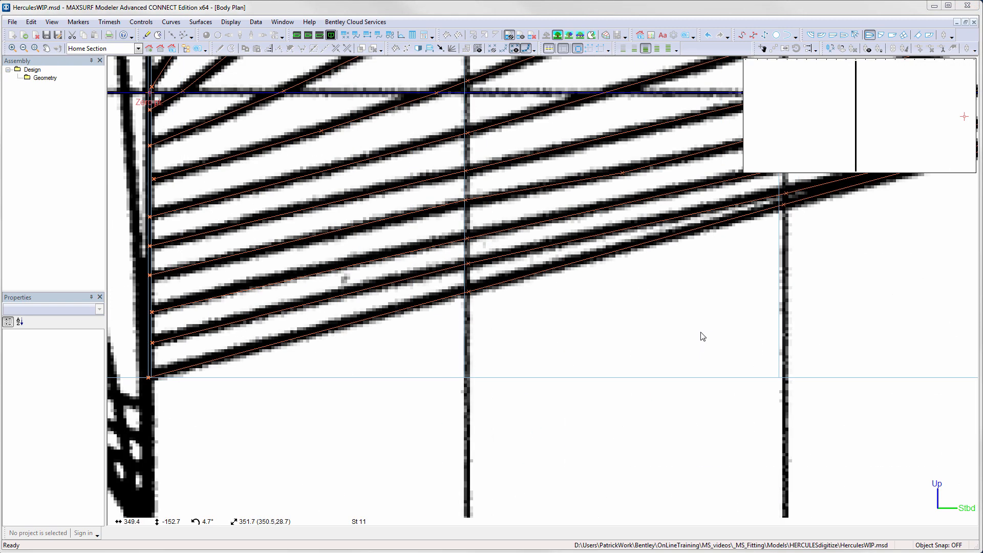
- Select the markers lying along the centreline near the keel and set their offset to 0 mm
scroll(703, 337, down, 2)
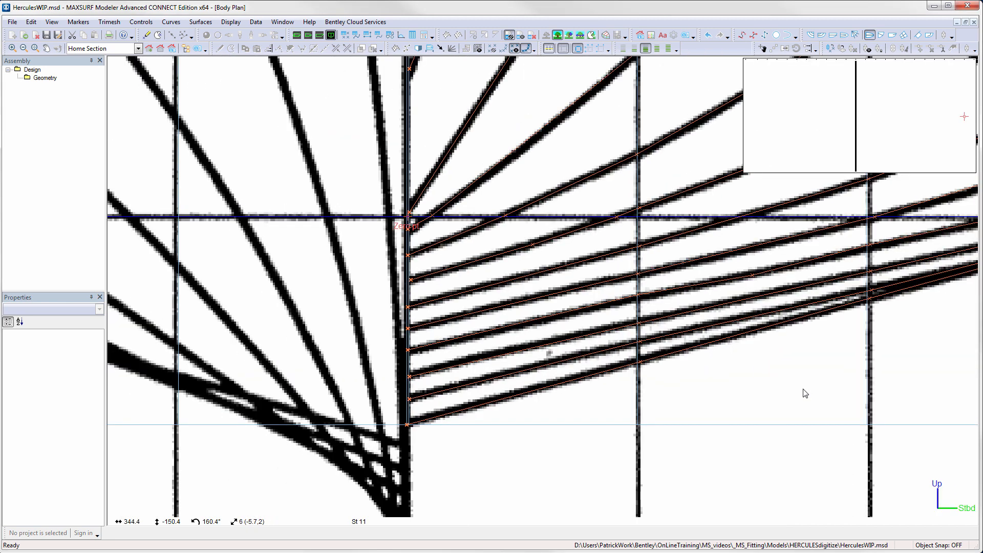
drag(392, 242, 438, 438)
click(66, 383)
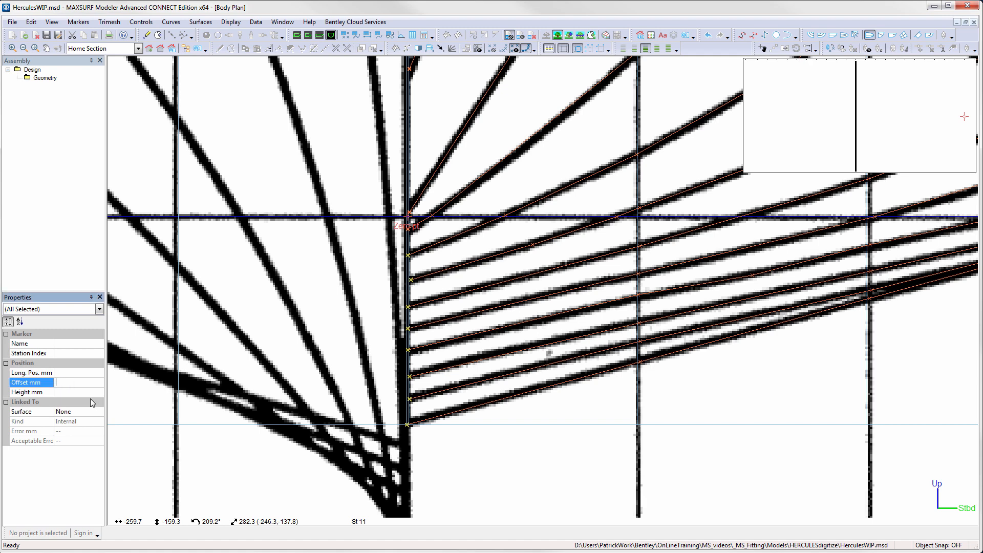
text(0)
key(Return)
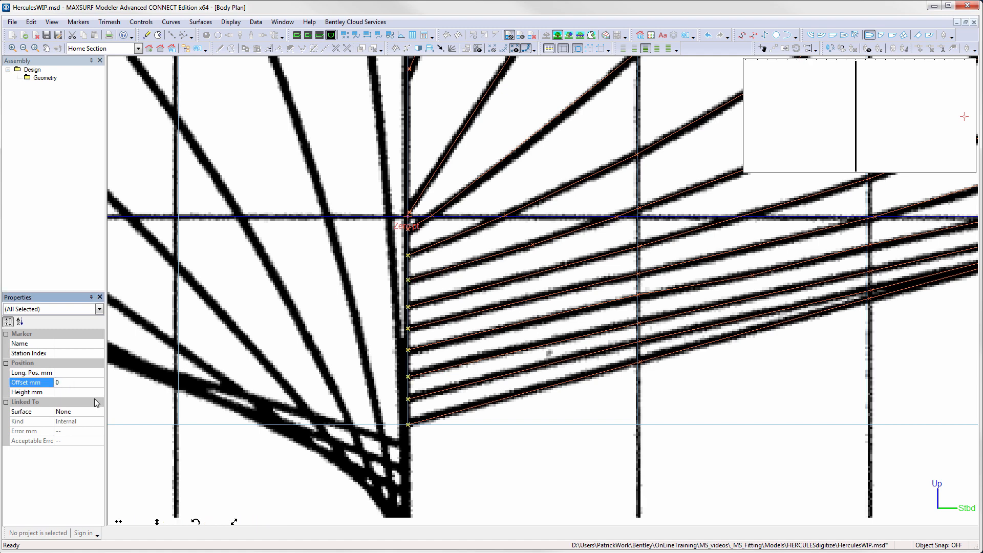
- Select the marker just above the zero point and set its offset to 0 mm
click(423, 231)
scroll(423, 231, up, 5)
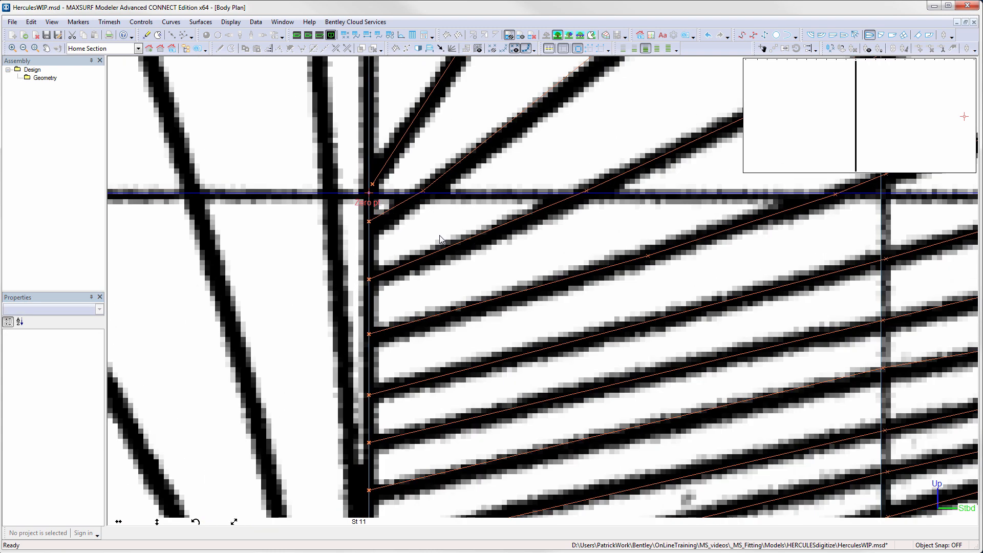
click(318, 146)
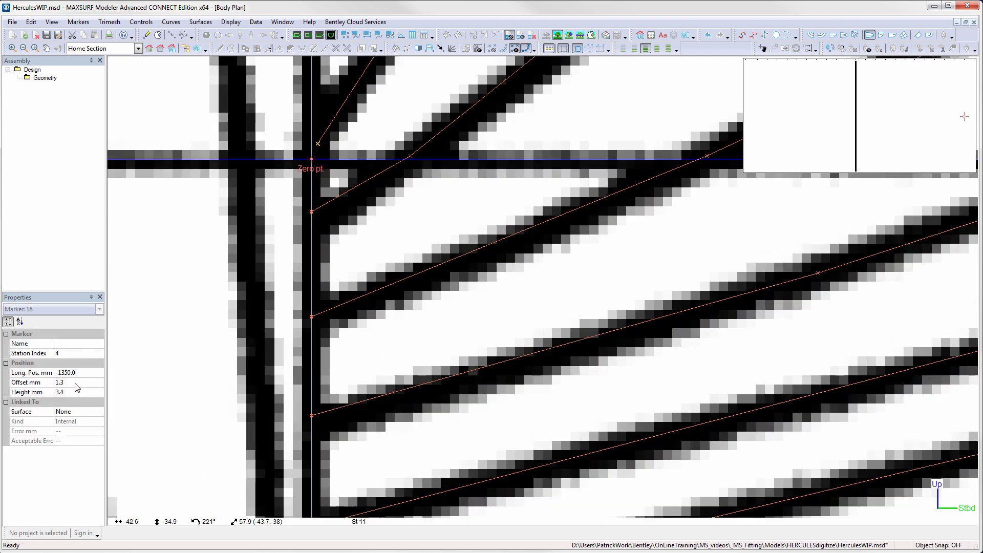
click(48, 383)
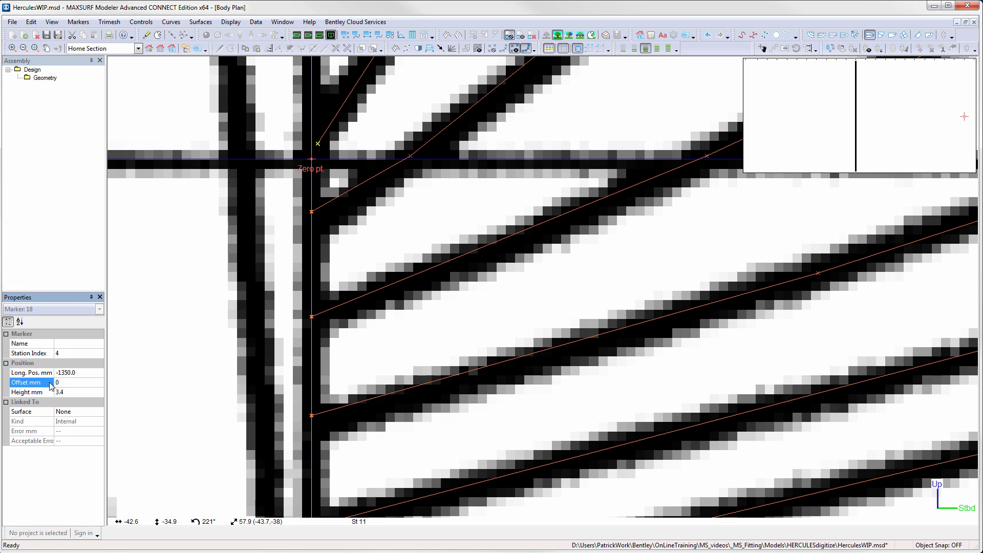
text(0)
key(Return)
- Inspect the offset of the marker just below the zero point
click(312, 212)
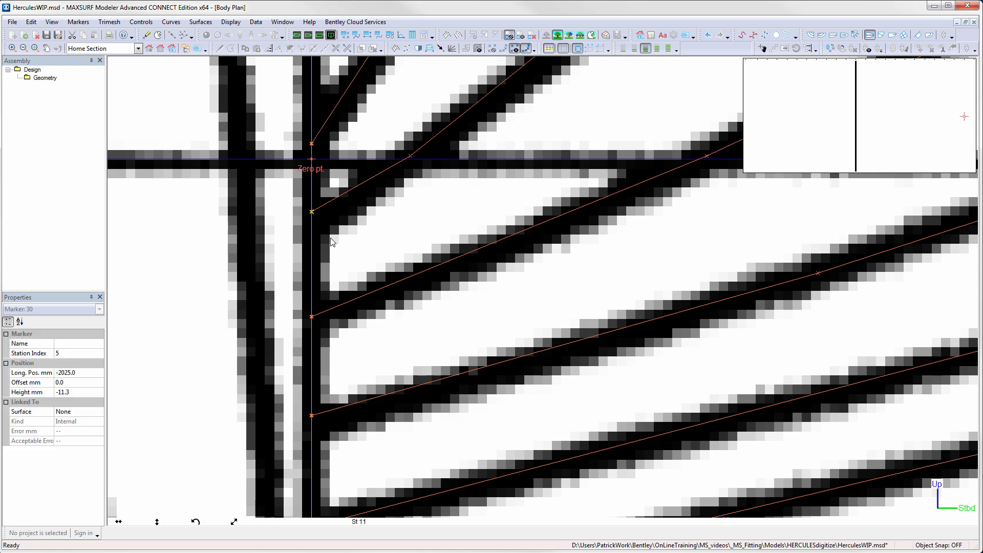
click(82, 383)
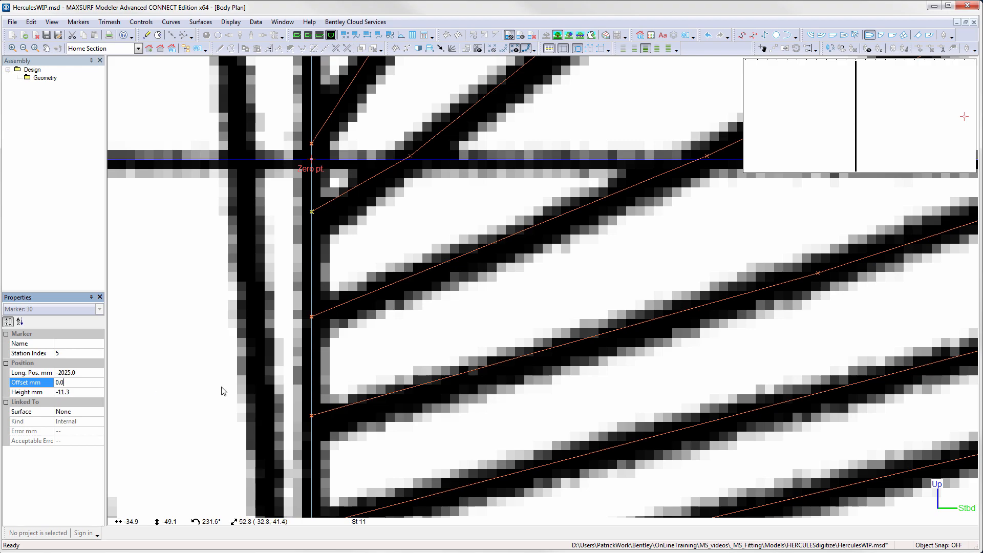
click(417, 345)
scroll(417, 345, down, 3)
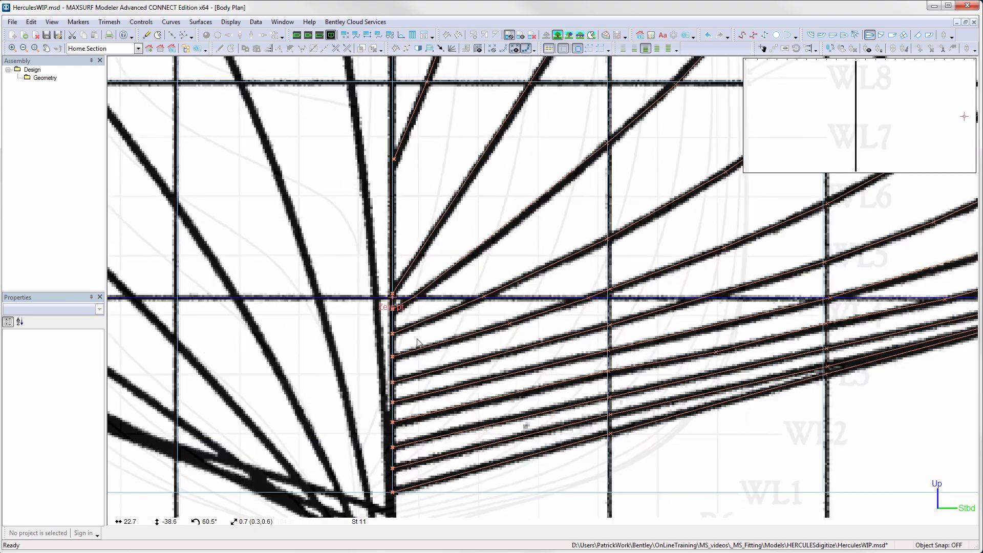
- Open the design grid and mark station St 11 as a split section
scroll(471, 352, down, 2)
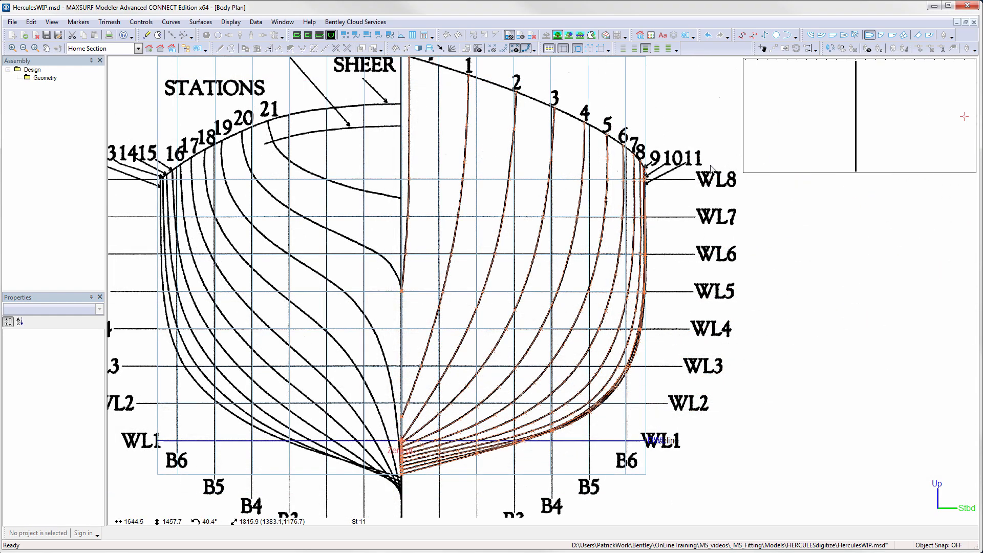
click(256, 22)
click(283, 62)
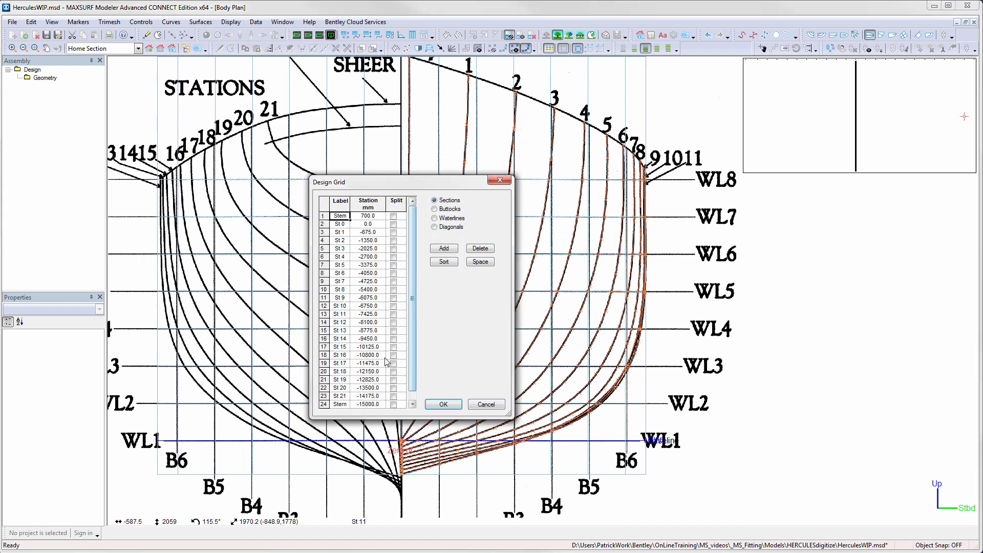
click(394, 316)
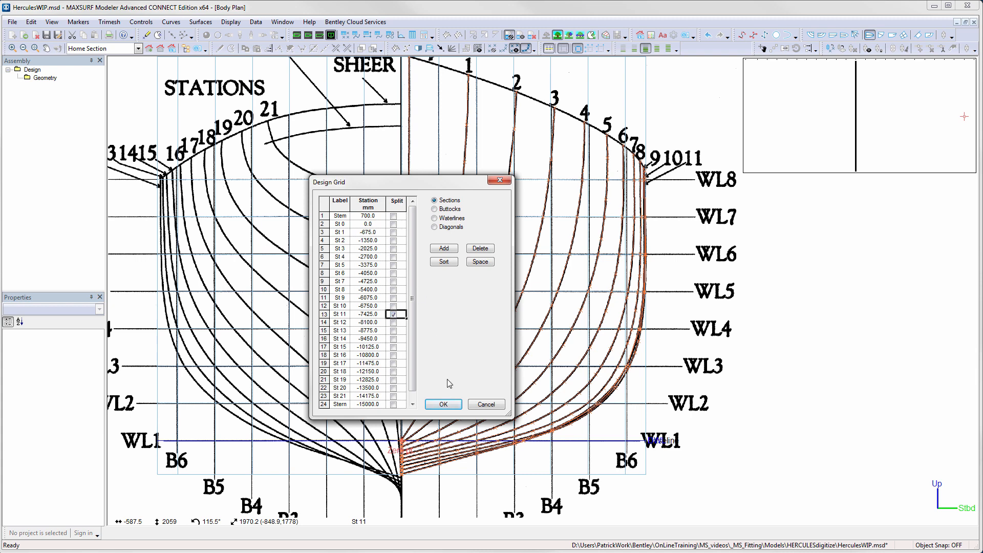
click(443, 405)
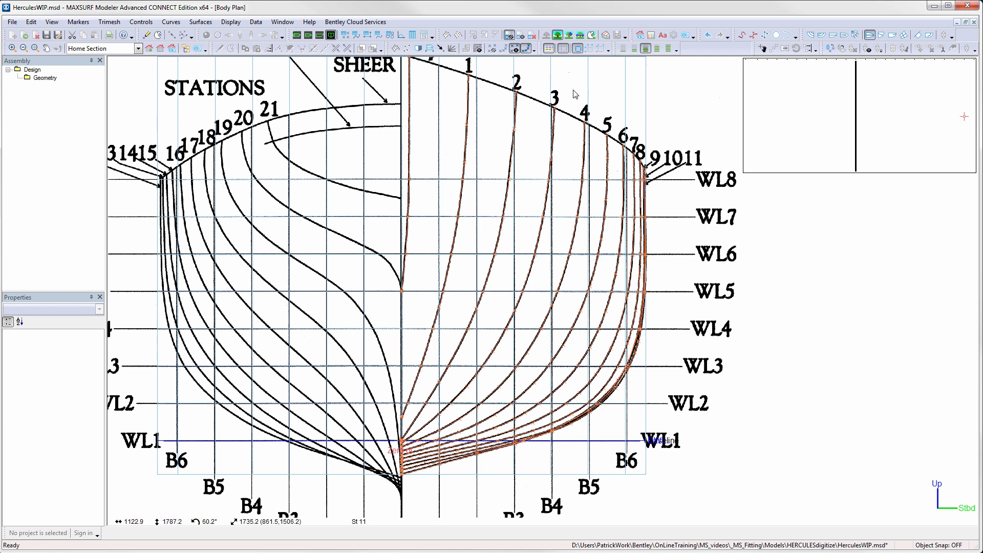
- Make station 12 the active section and add markers down its curve from WL8 past WL6
click(419, 48)
click(866, 83)
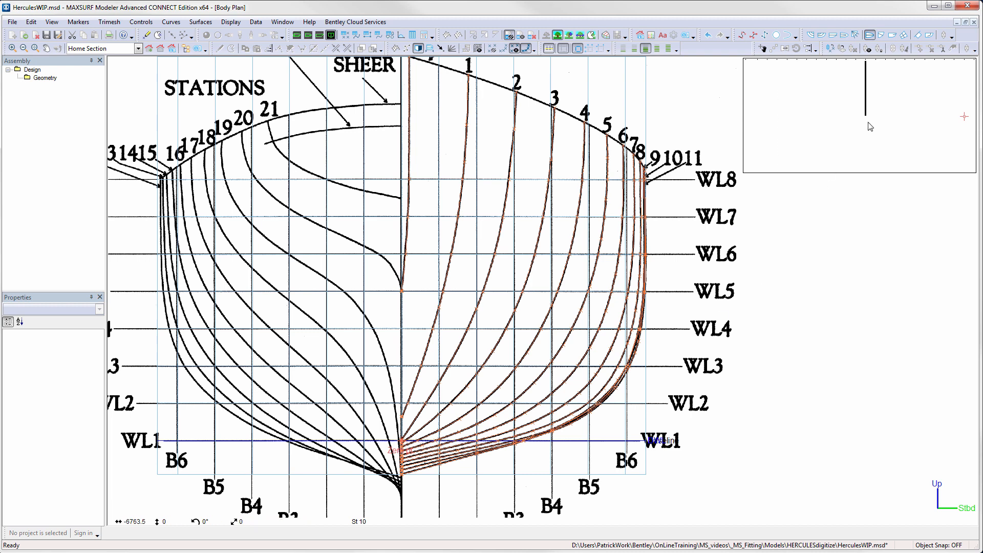
click(855, 83)
click(847, 81)
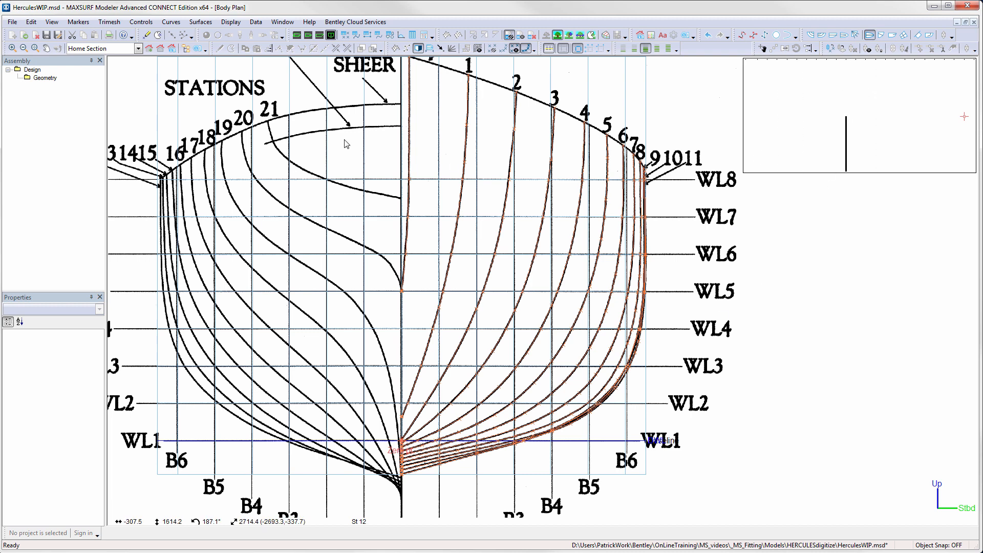
middle_drag(173, 182, 284, 188)
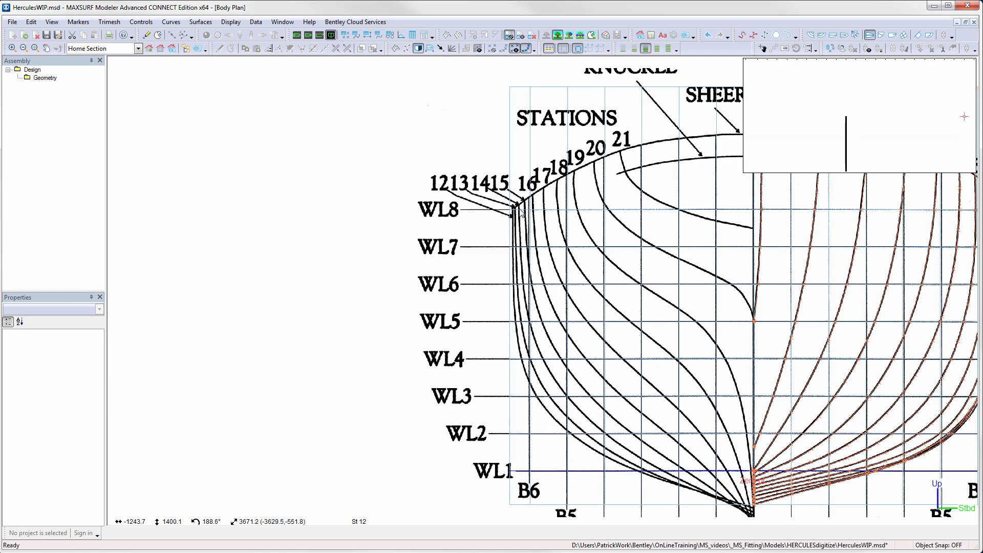
scroll(514, 221, up, 3)
scroll(514, 221, up, 3)
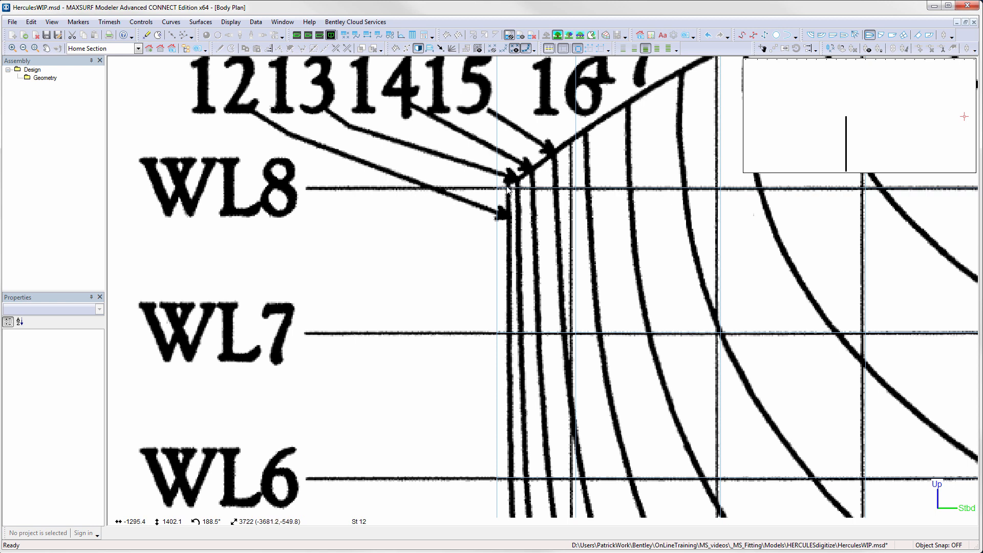
click(146, 35)
click(509, 185)
click(509, 186)
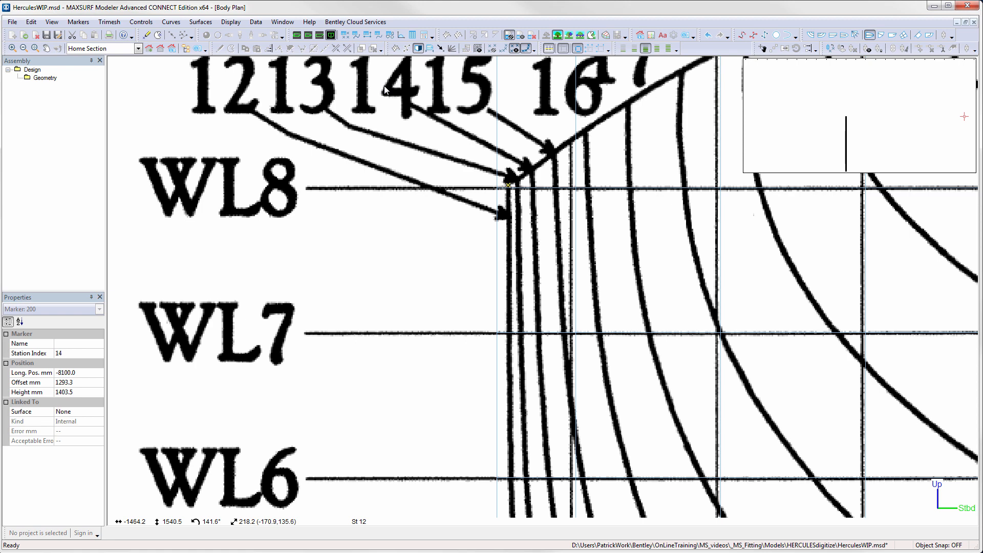
key(ctrl+m)
click(510, 333)
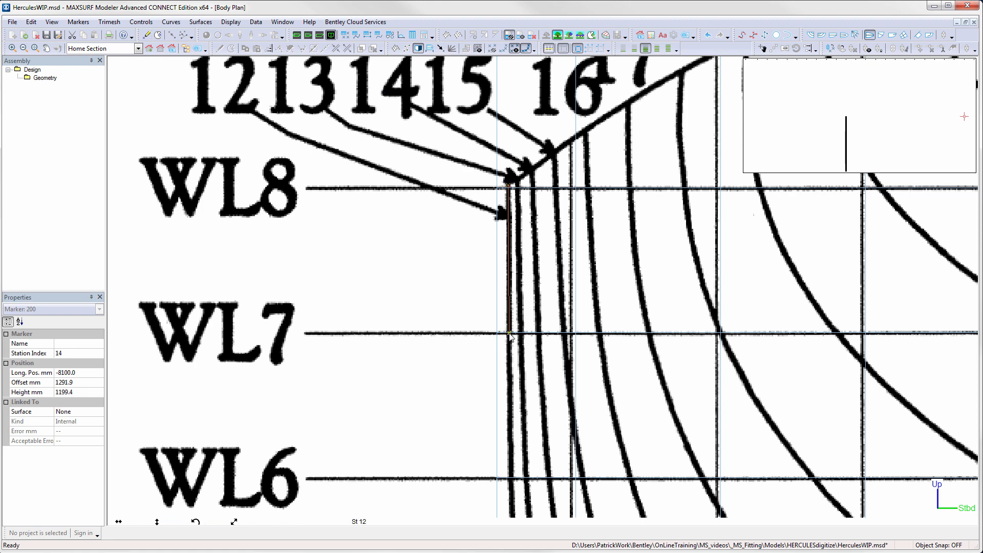
click(511, 479)
middle_drag(578, 445, 526, 87)
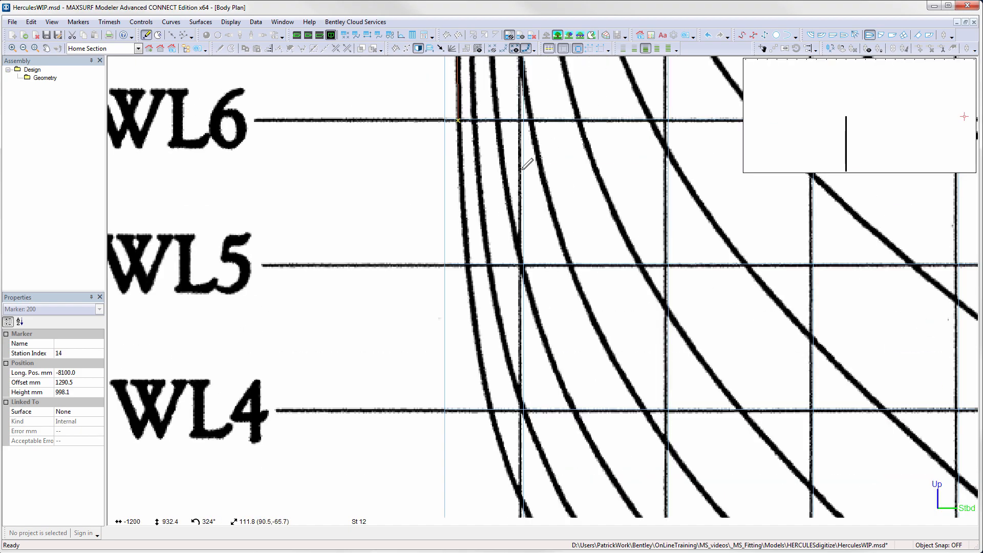
click(464, 212)
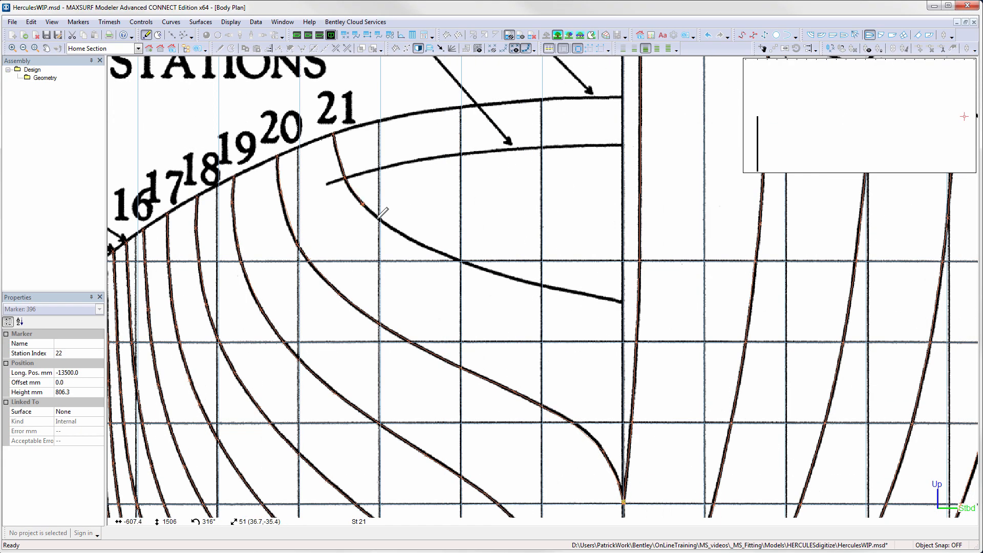
- Add markers along station 21's upper curve from the knuckle down to the centreline
click(462, 261)
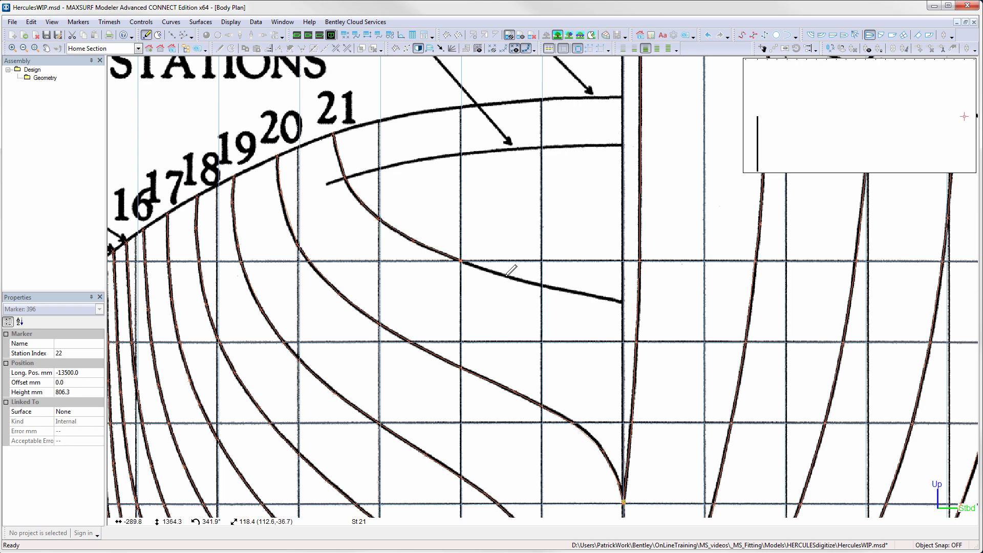
click(504, 276)
click(542, 285)
click(623, 303)
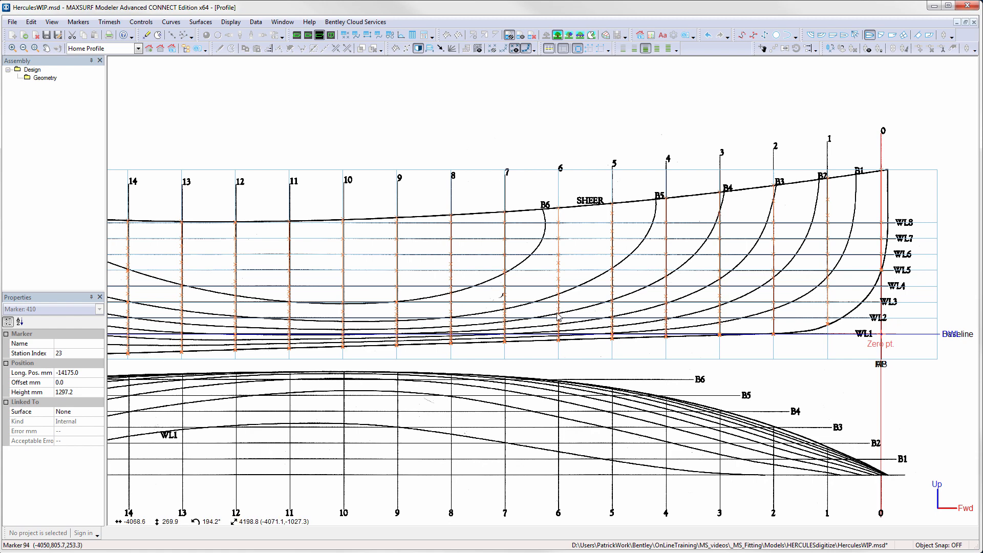
- In profile view, add a marker at the top of the stem and set its station index to 1
click(308, 34)
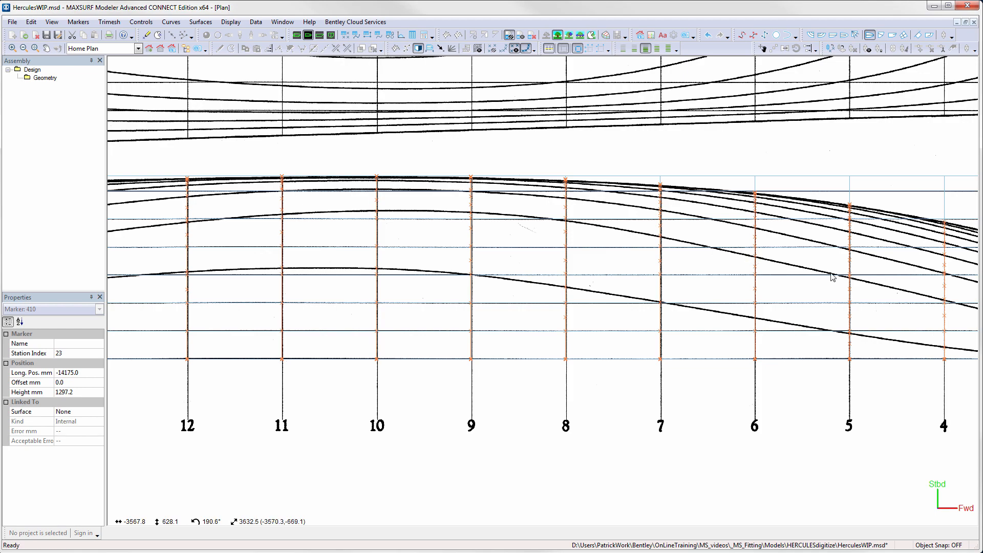
middle_drag(861, 282, 576, 258)
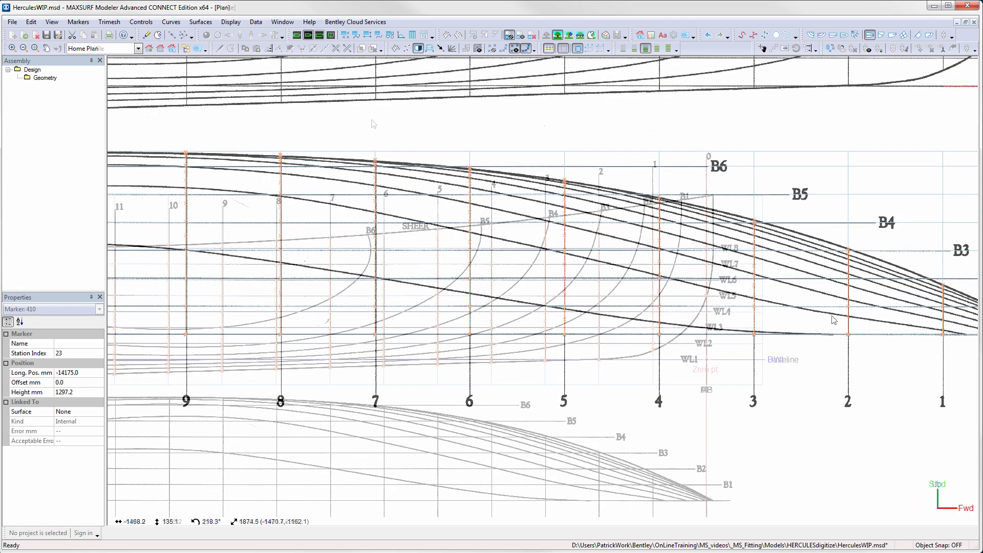
scroll(718, 197, up, 3)
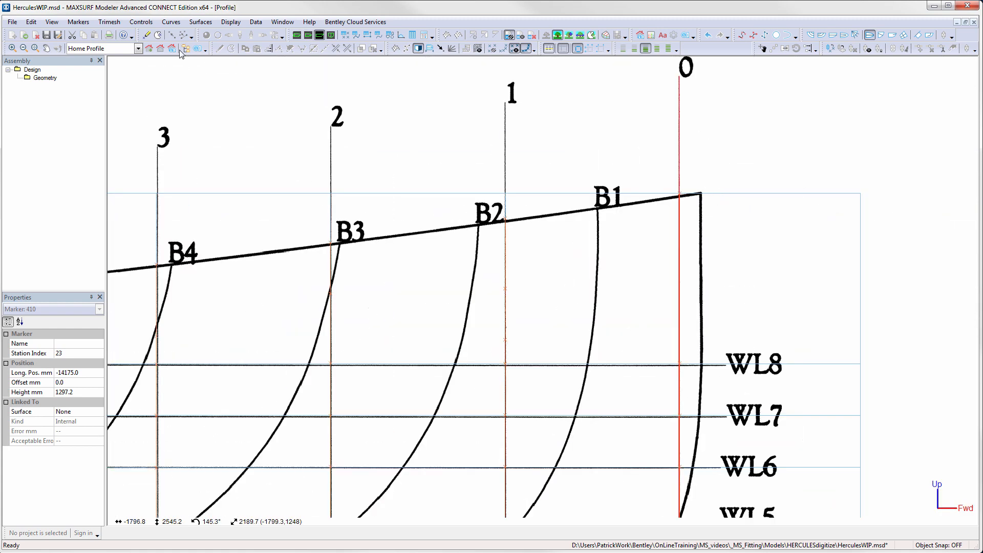
click(147, 35)
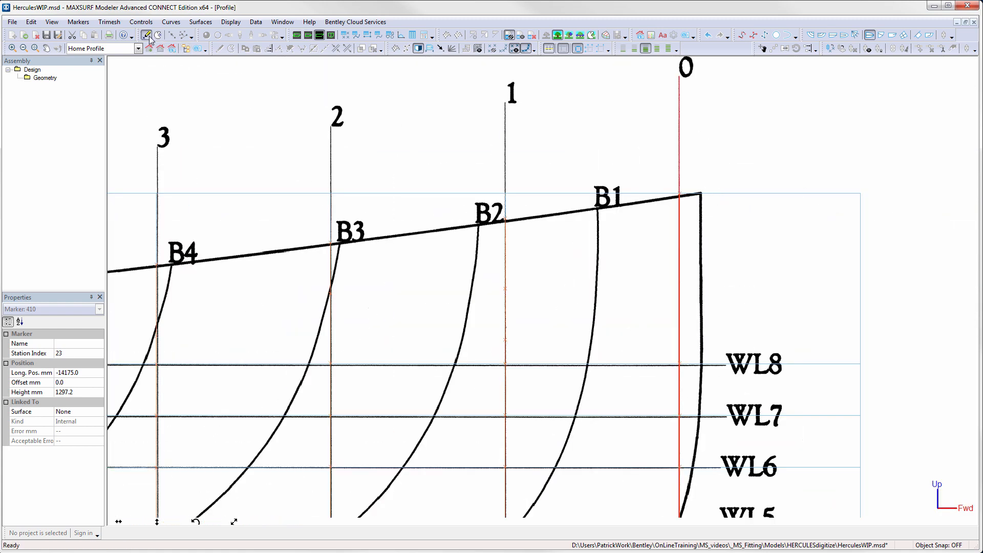
click(701, 193)
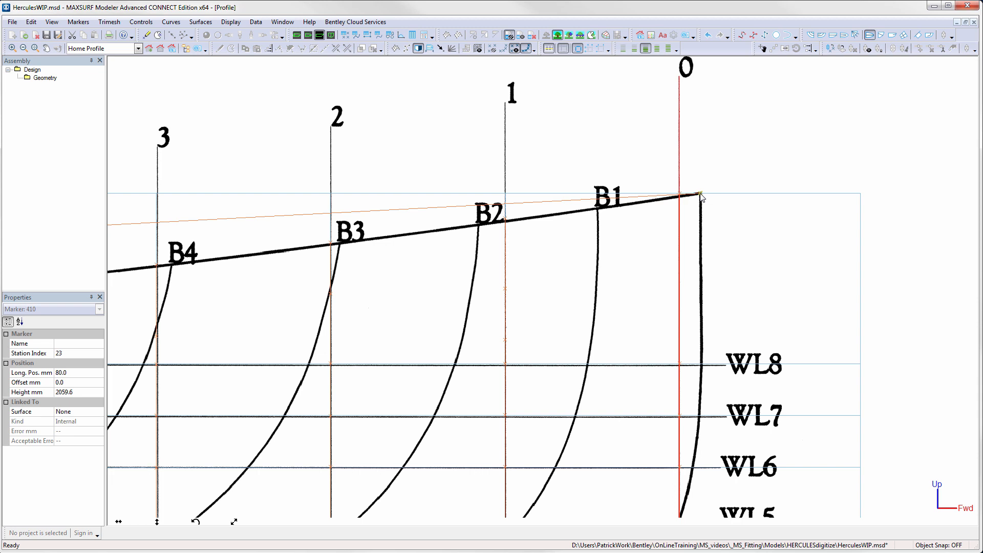
double_click(701, 194)
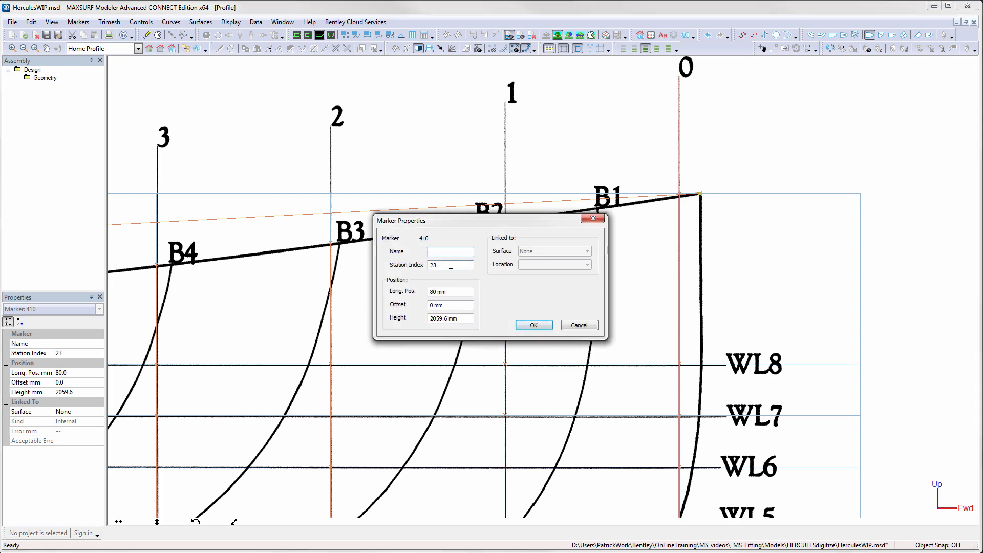
drag(450, 265, 418, 262)
click(542, 328)
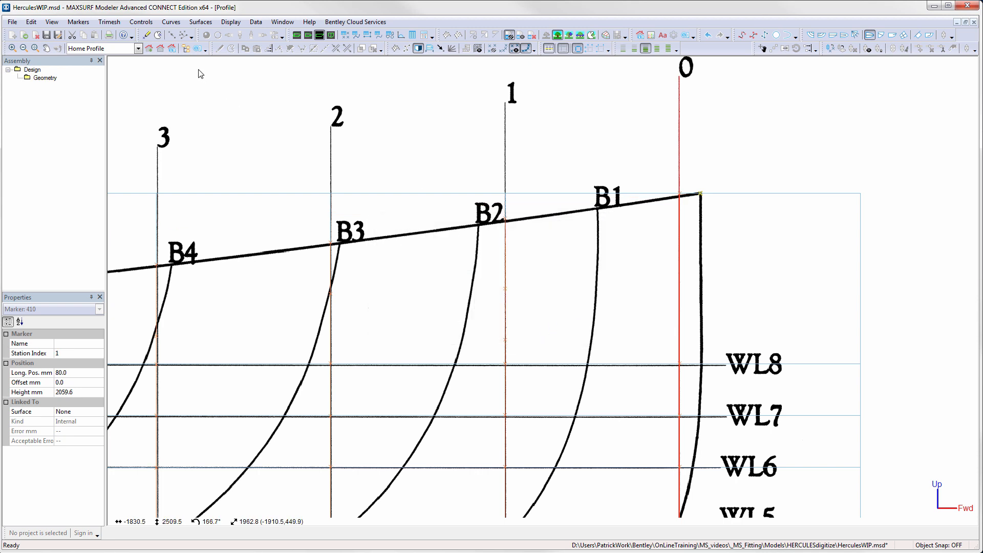
- Add a marker on the stem at WL8 and set its station index to 1
click(146, 35)
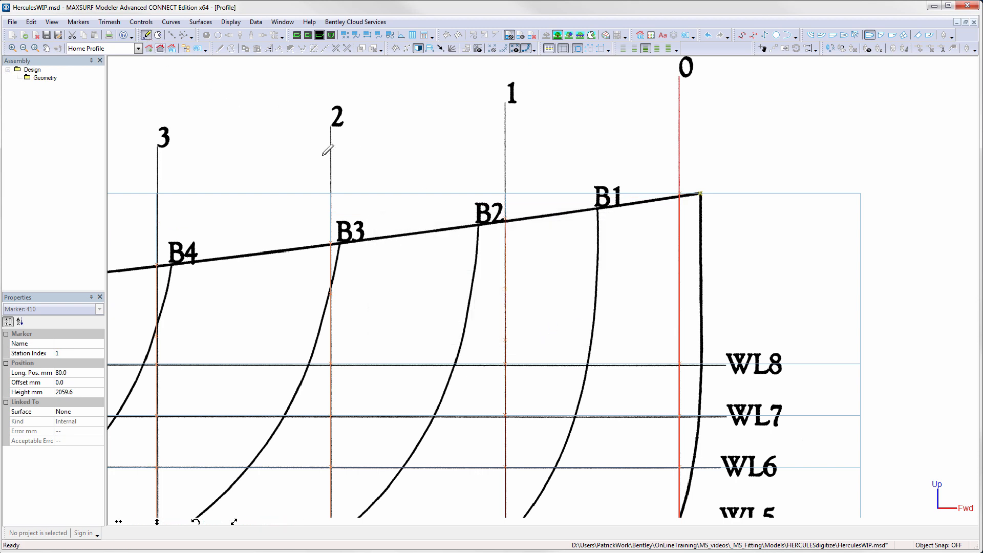
click(702, 365)
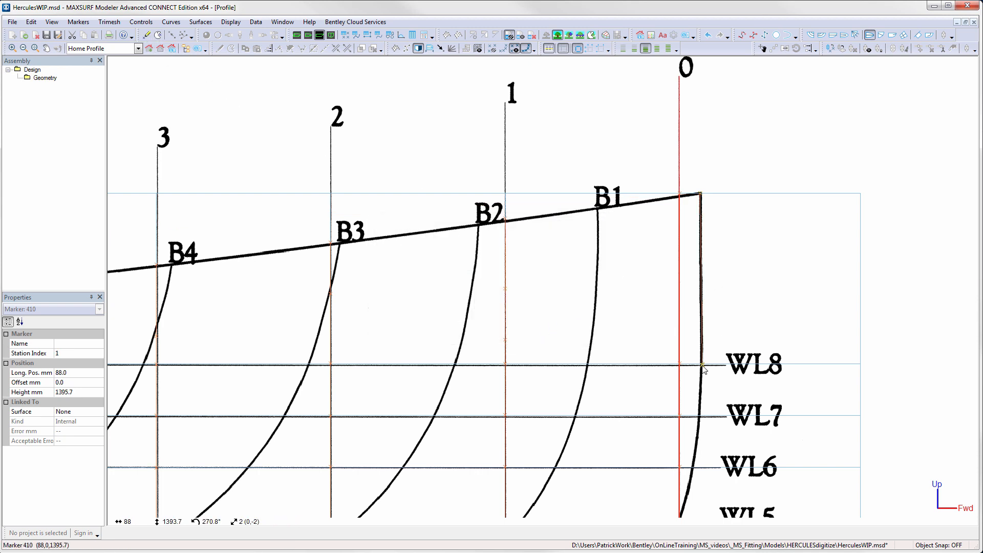
double_click(703, 366)
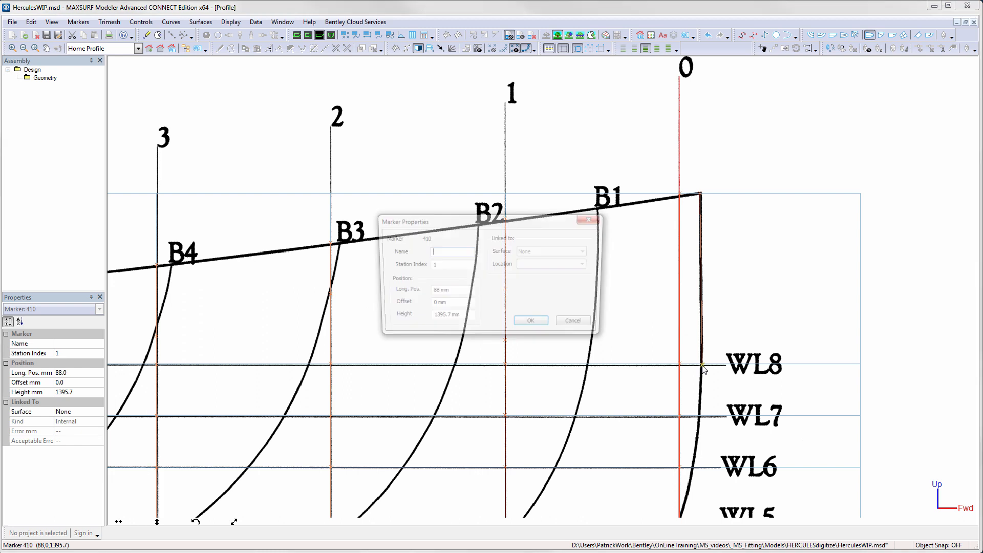
click(435, 264)
text(1)
click(537, 327)
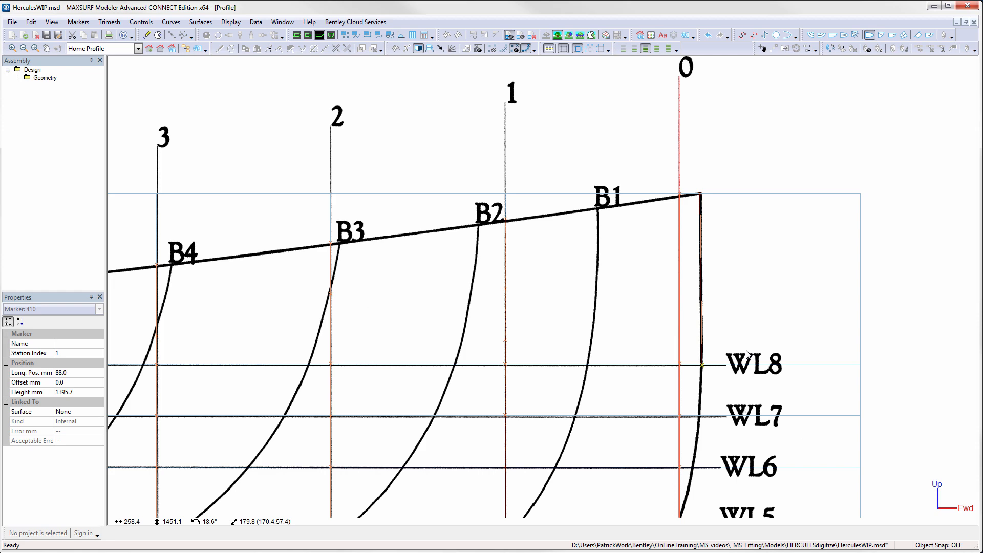
- Add markers down the stem profile at WL7, WL6, WL5 and just below WL4
key(ctrl+m)
click(700, 416)
middle_drag(712, 445, 705, 214)
key(ctrl+m)
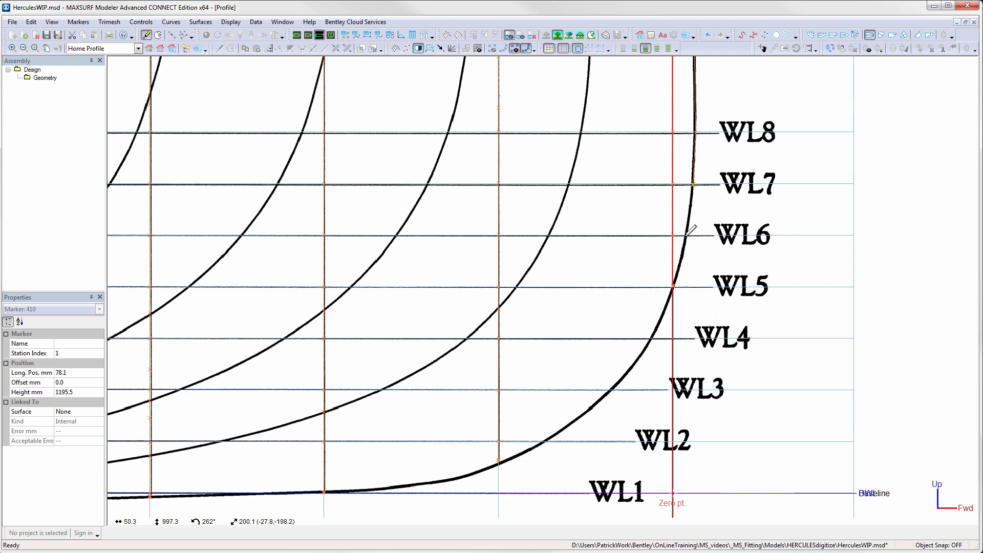
click(686, 236)
key(ctrl+m)
click(673, 287)
key(ctrl+m)
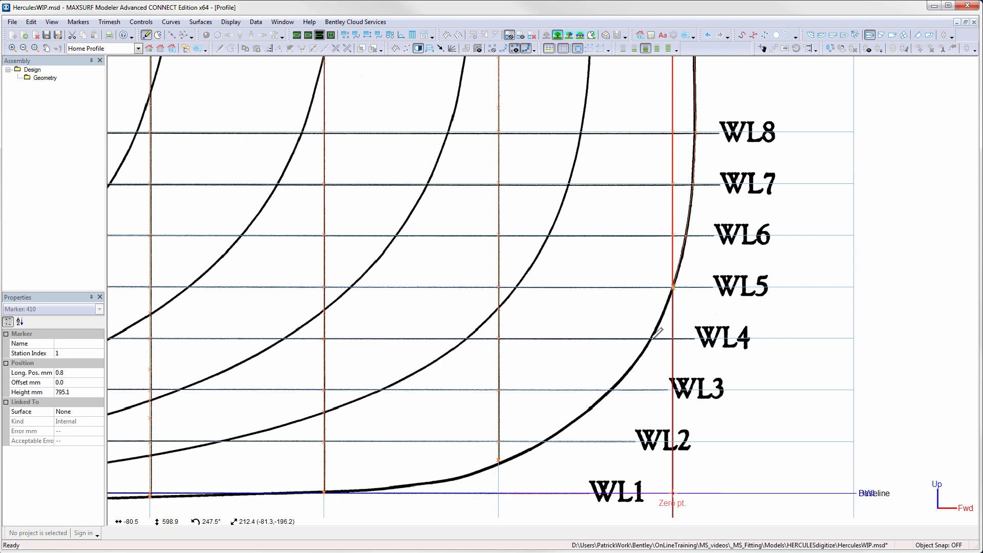
click(652, 338)
key(ctrl+m)
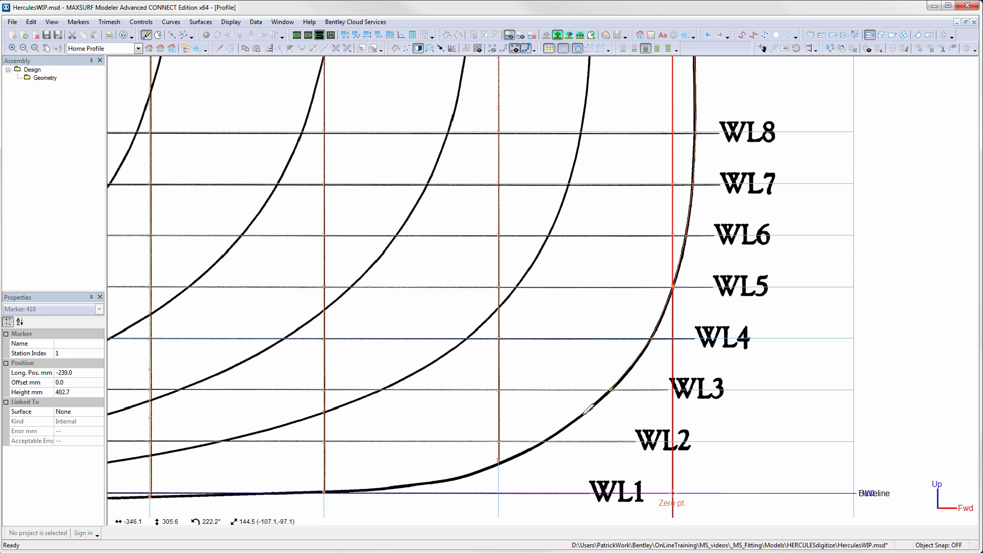
- Continue adding markers along the curved forefoot down to the keel near station 2
click(584, 414)
key(ctrl+m)
click(544, 441)
key(ctrl+m)
click(499, 463)
key(ctrl+m)
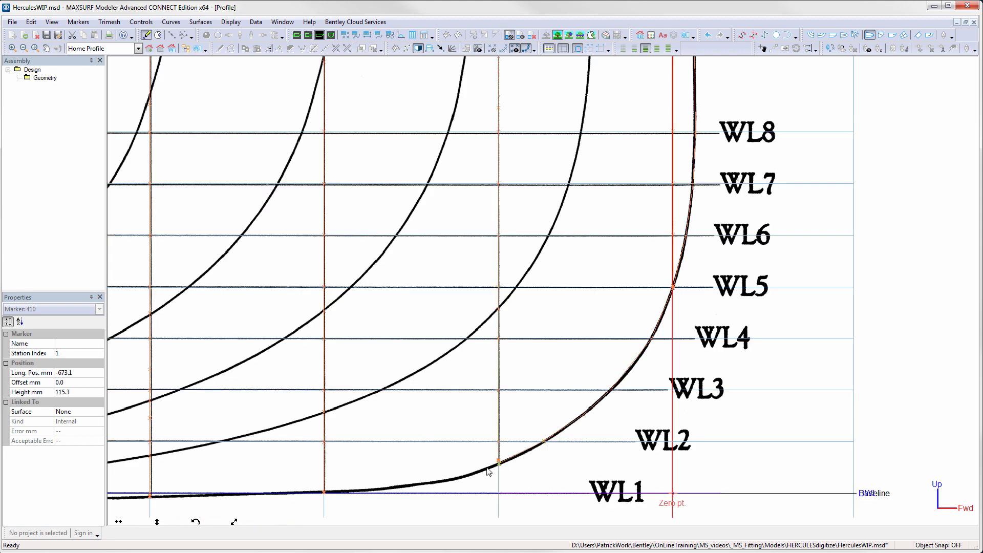
click(424, 484)
key(ctrl+m)
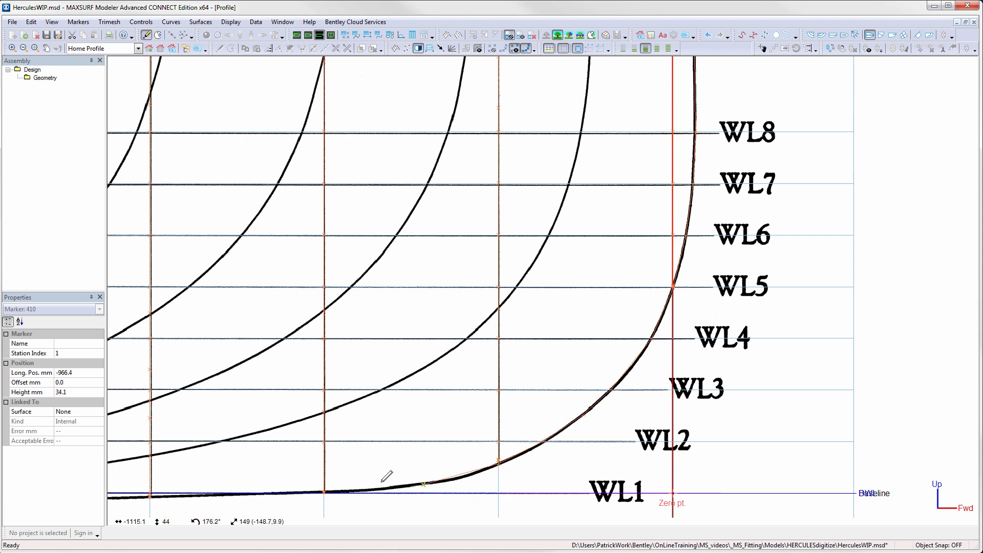
click(326, 492)
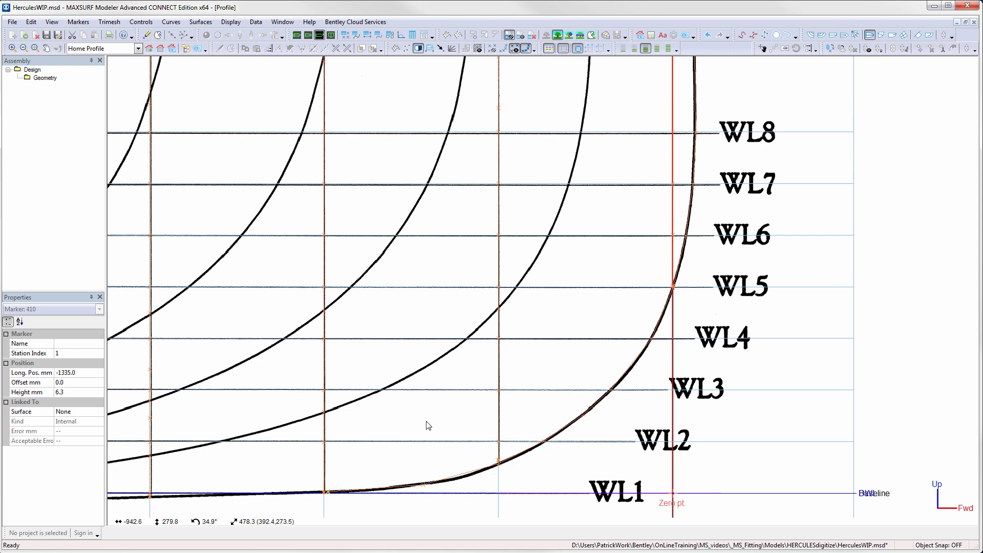
- Add a marker at the top of the transom and set its station index to 24
scroll(333, 221, up, 3)
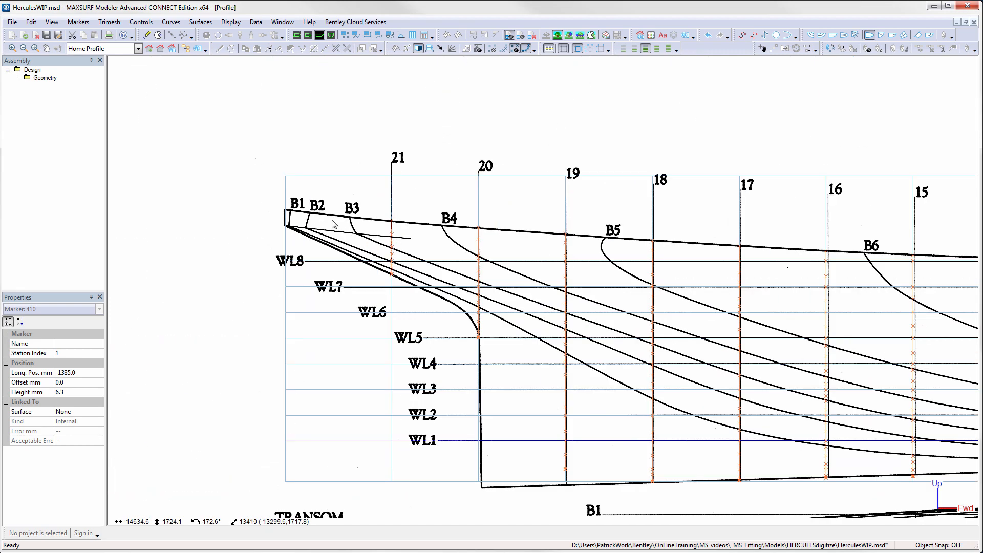
scroll(333, 224, up, 2)
middle_drag(330, 222, 416, 225)
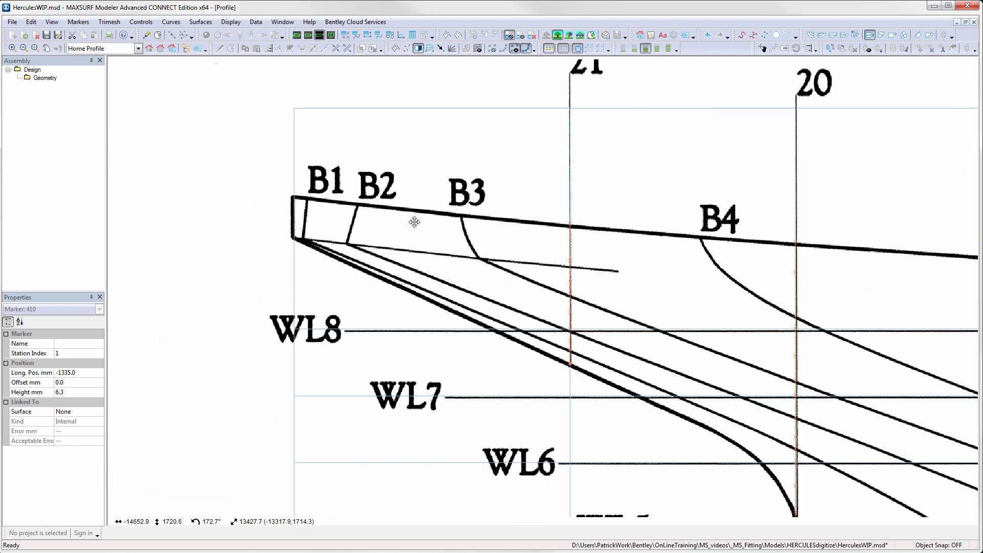
click(146, 35)
double_click(297, 197)
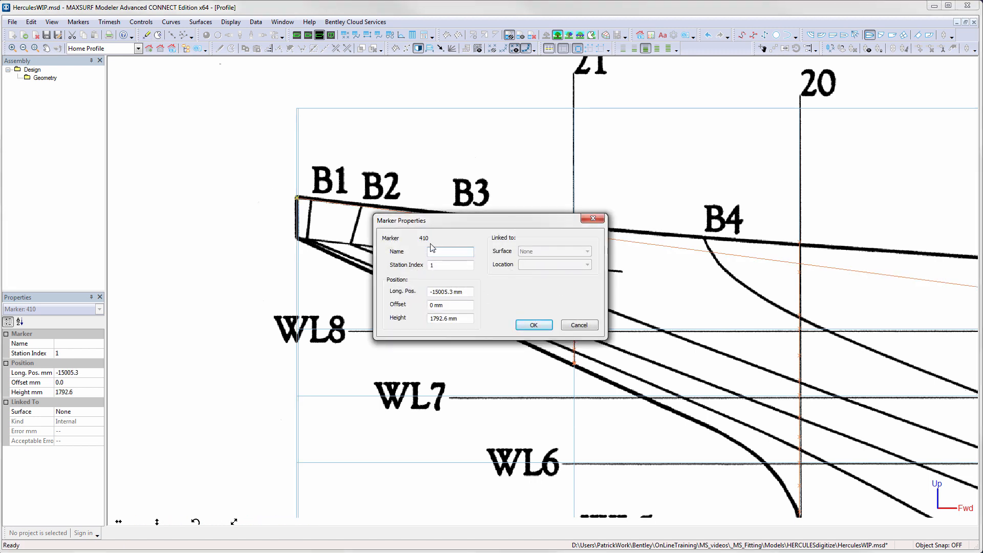
drag(442, 265, 413, 266)
key(Return)
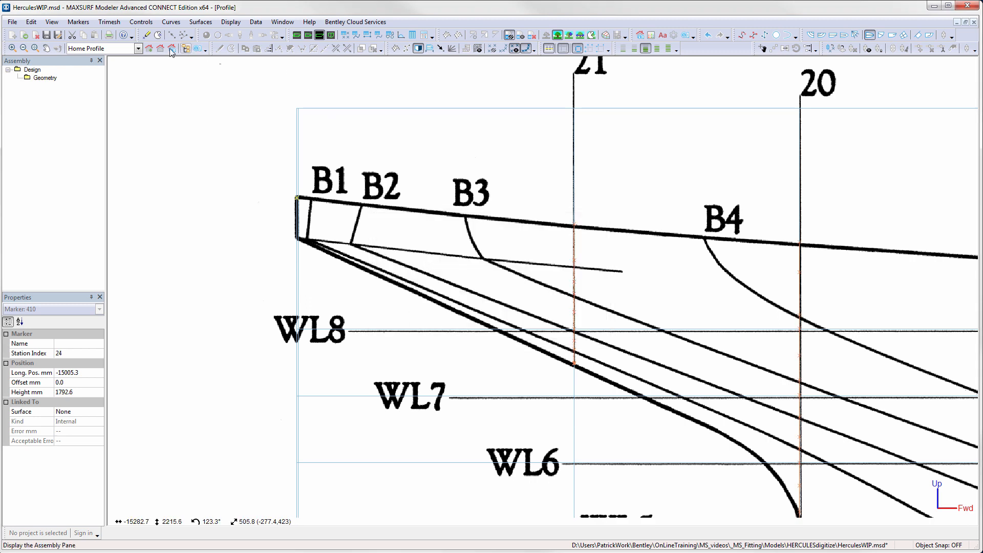
- Add a marker at the bottom of the transom
click(146, 35)
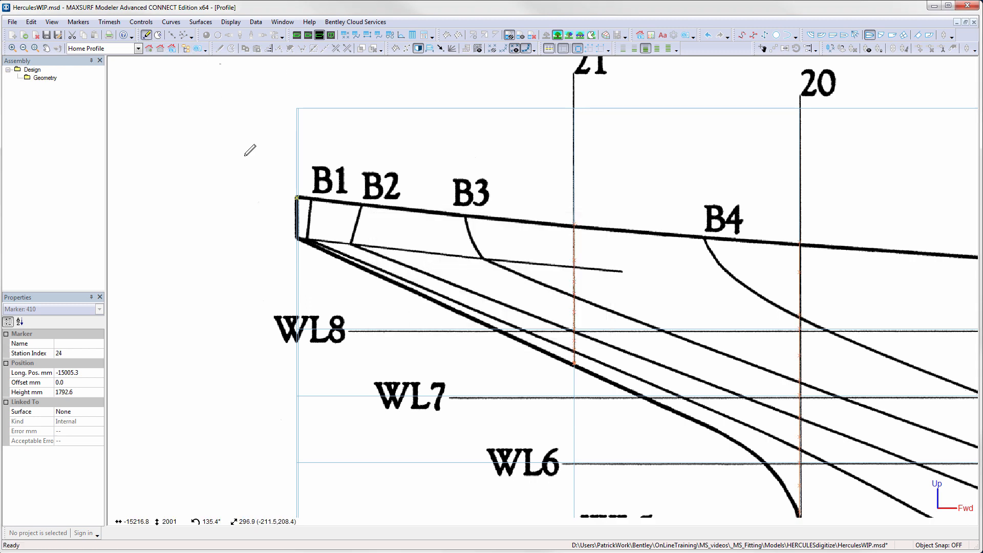
click(297, 238)
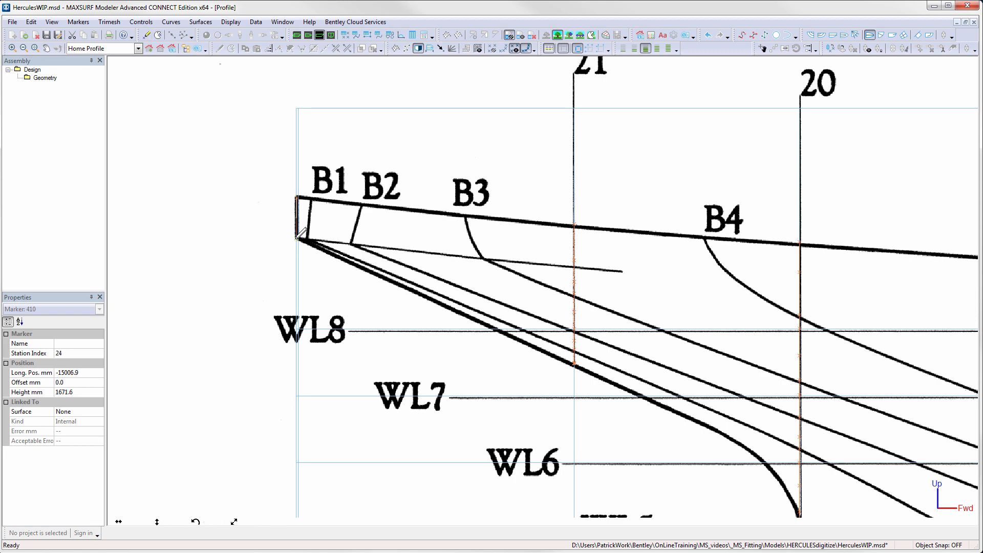
- Add markers along the sloping lower edge of the transom from the stern down towards WL6 near station 20, and save the design
key(ctrl+m)
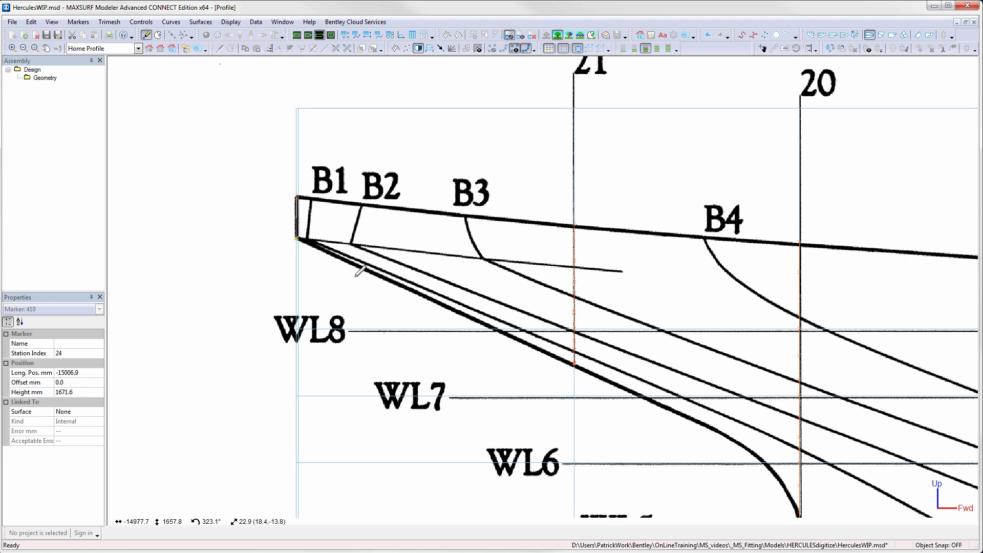
click(445, 306)
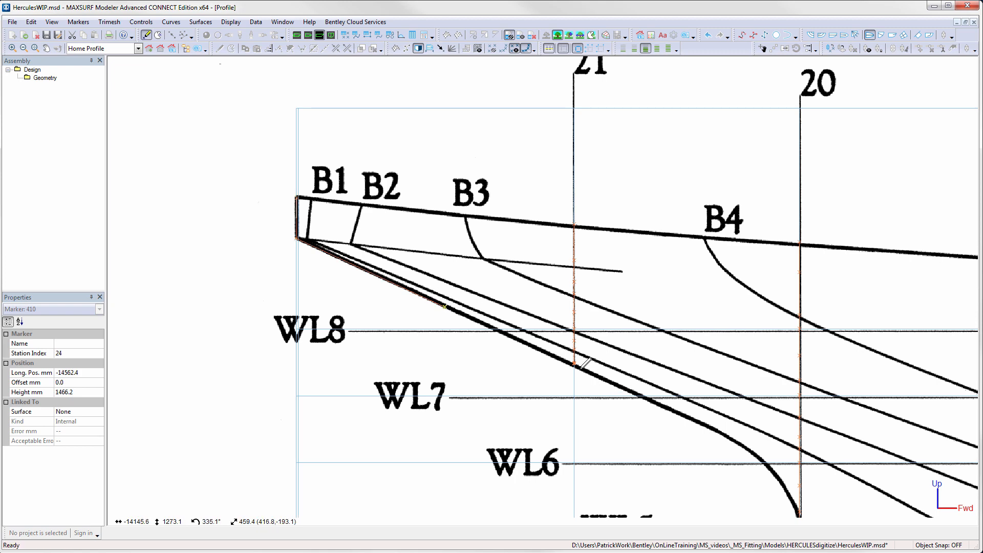
click(575, 364)
key(ctrl+m)
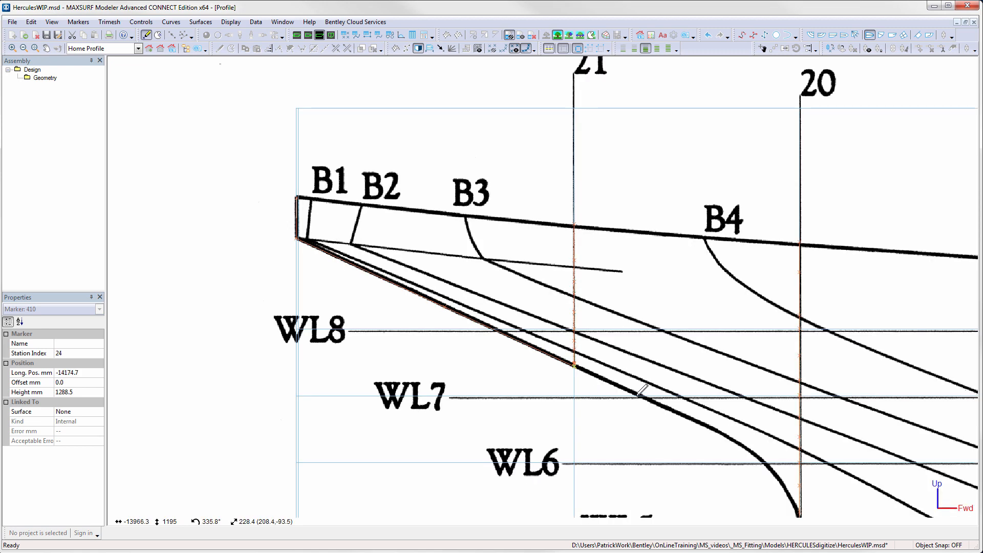
click(676, 411)
key(ctrl+m)
click(740, 443)
key(ctrl+m)
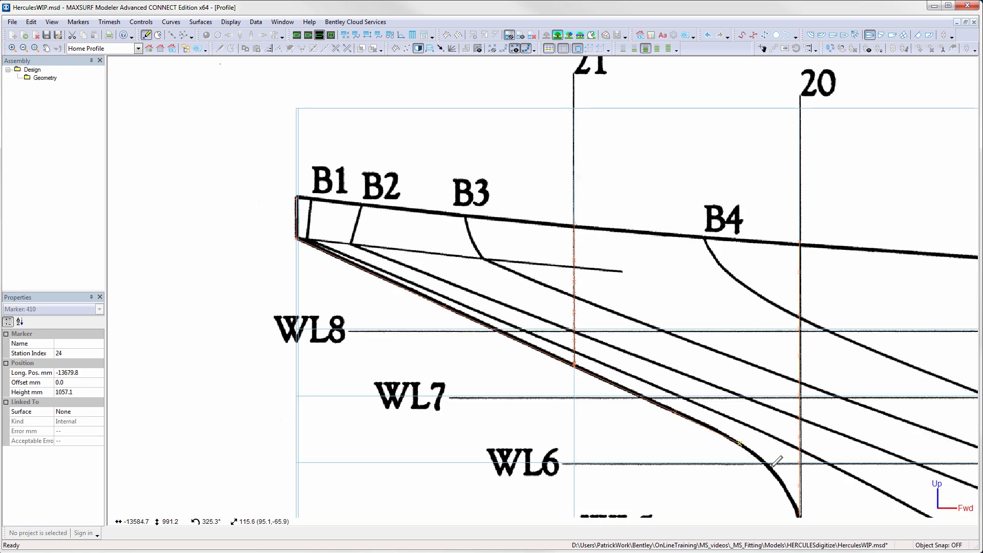
click(775, 469)
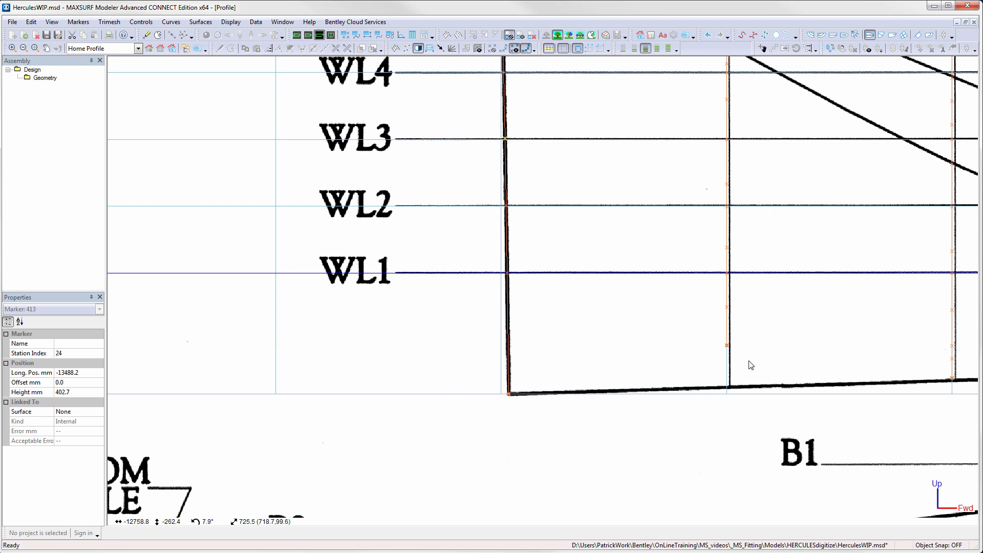
click(46, 35)
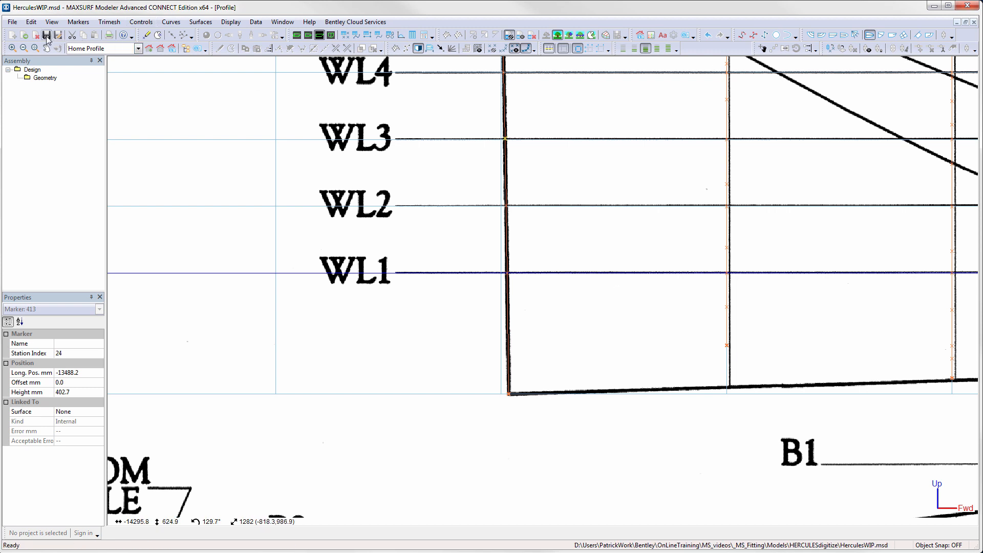
- Edit the height of the marker below the keel at station 21 in its marker properties
click(730, 392)
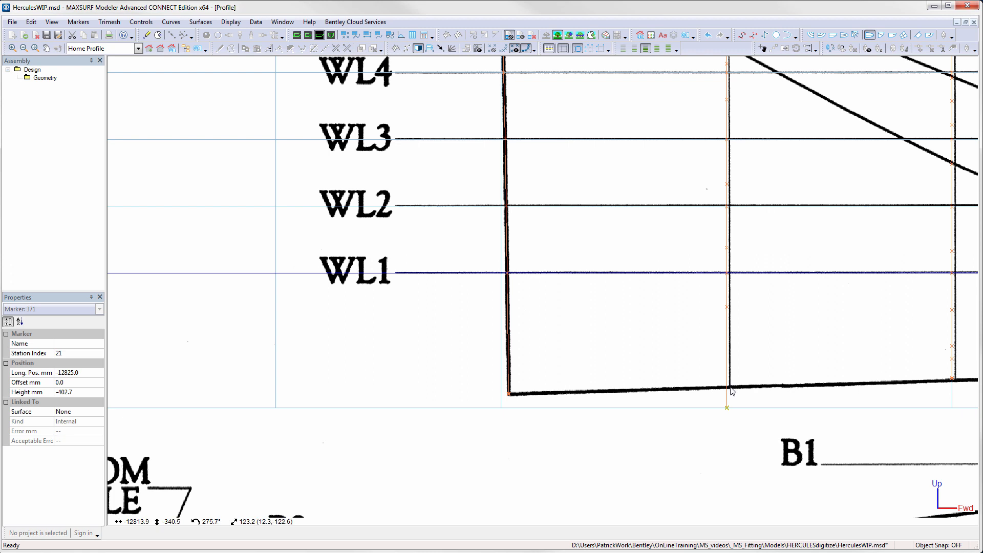
double_click(727, 408)
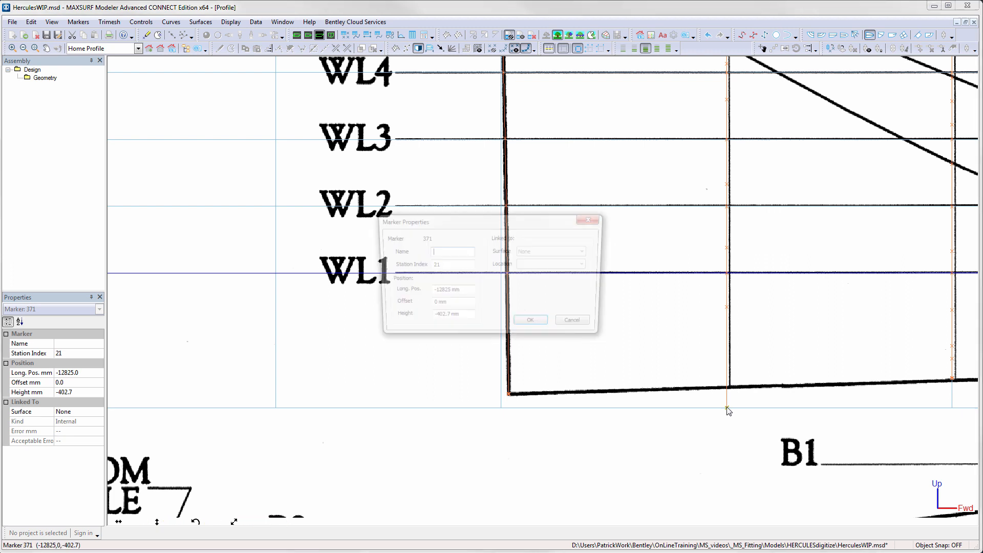
drag(457, 318, 437, 320)
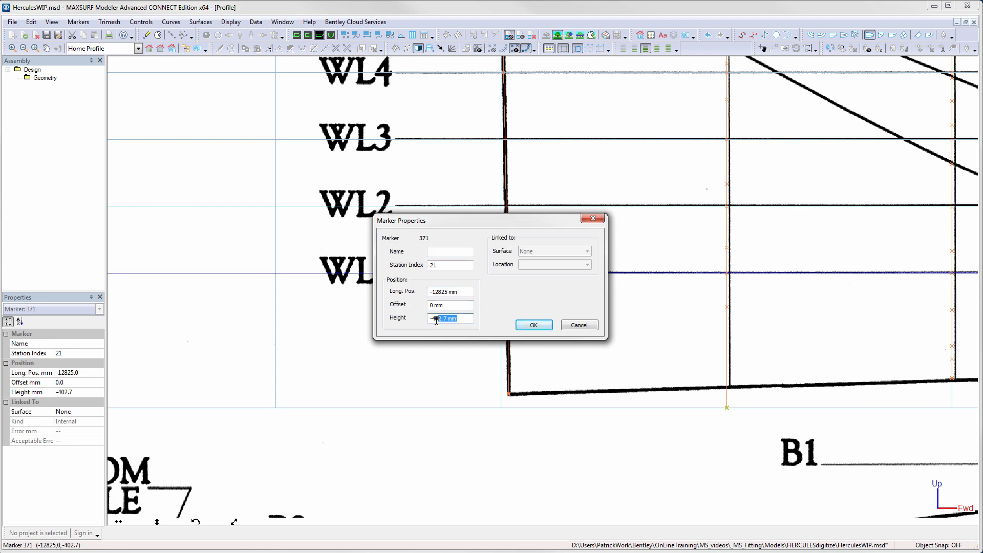
text(340)
key(Return)
- Switch to the perspective view and rotate it to review the digitised markers
key(ctrl+1)
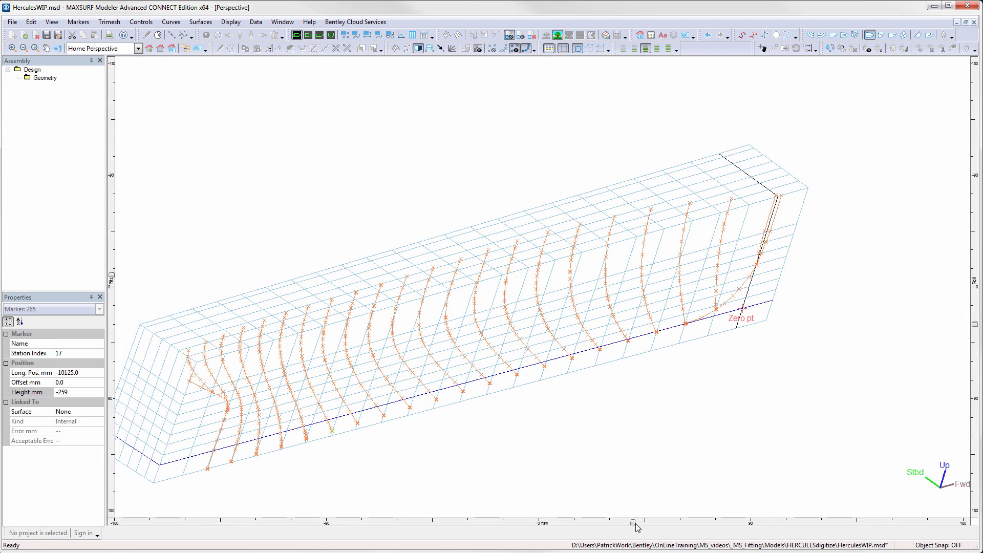
mouse_move(633, 523)
mouse_down()
mouse_move(822, 522)
mouse_move(624, 523)
mouse_up()
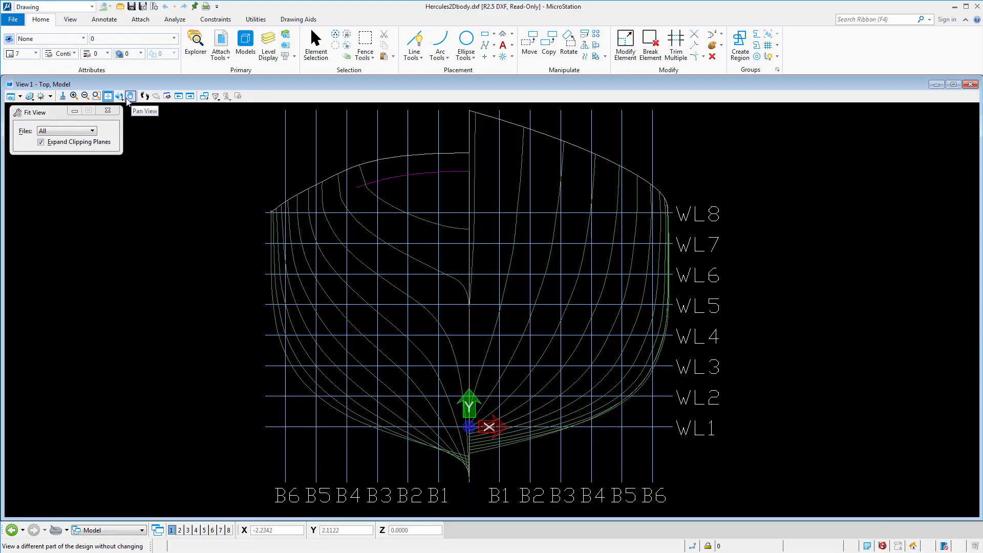
- Switch to MicroStation and fit and rotate the views of the body plan and 3D section DXF drawings
click(119, 97)
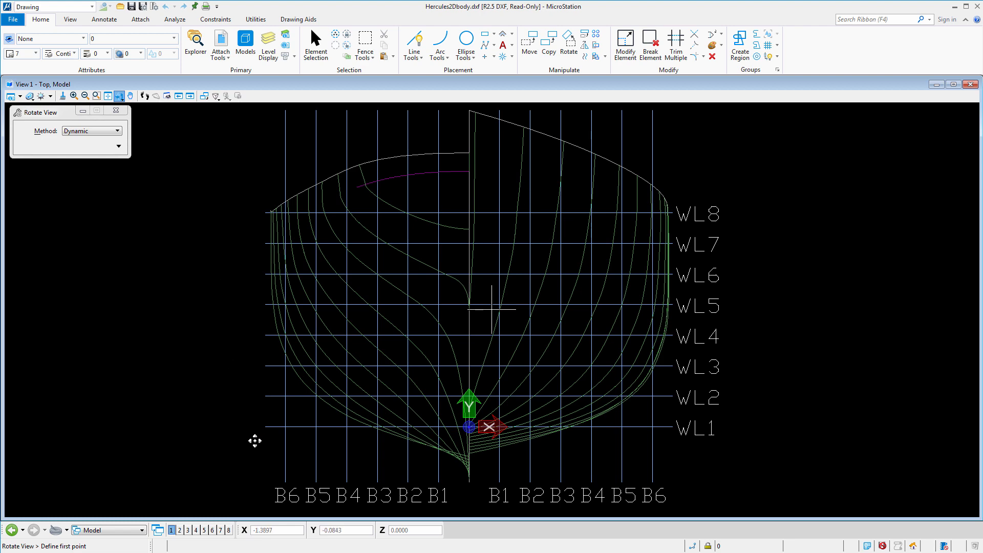
click(255, 440)
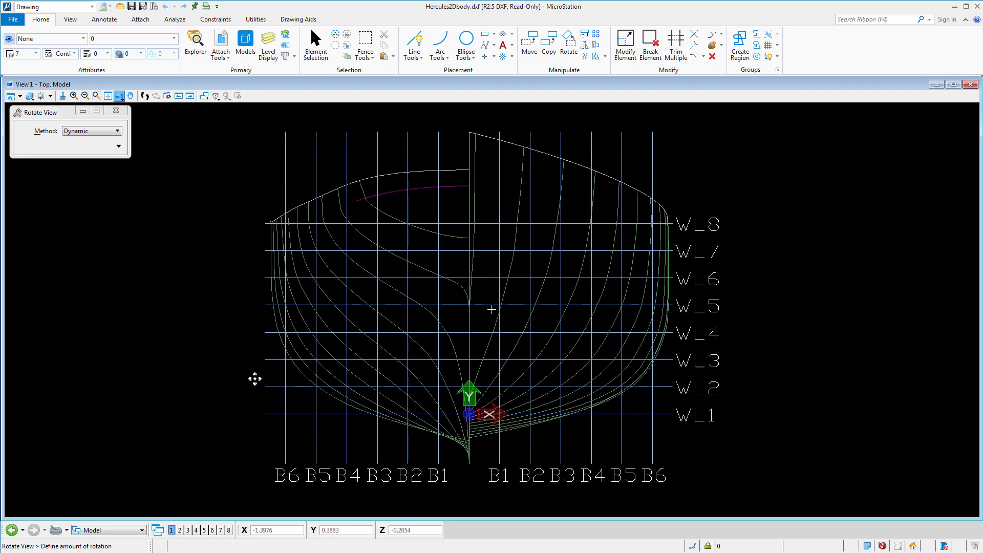
click(255, 380)
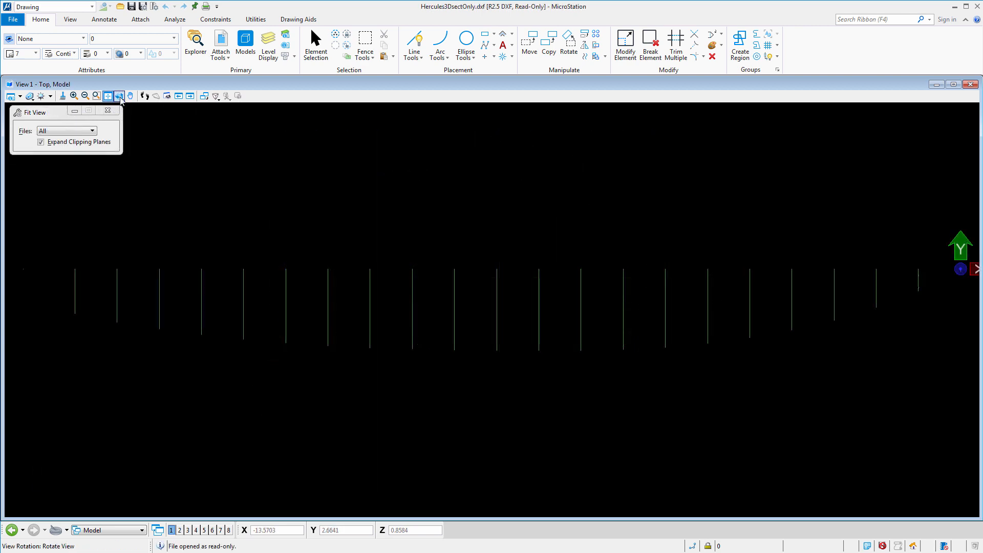
click(120, 96)
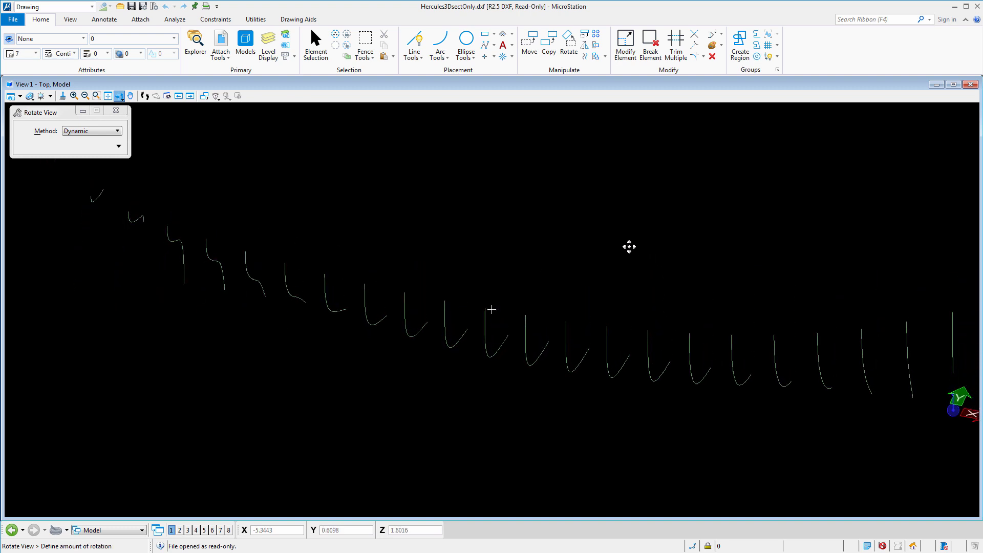
click(612, 246)
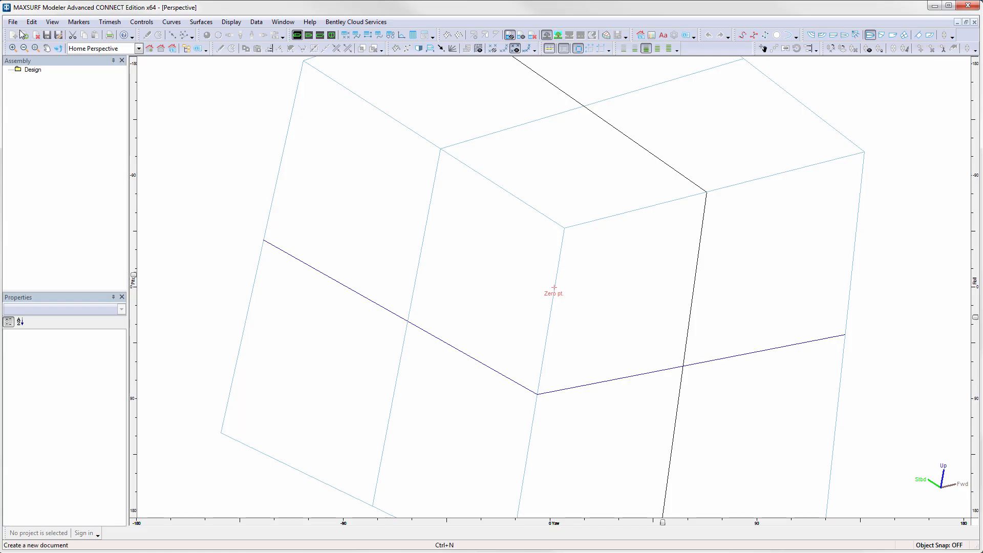
- Import Hercules3DsectOnly.dxf as markers into a new design, accepting the default DXF options in metres
click(14, 23)
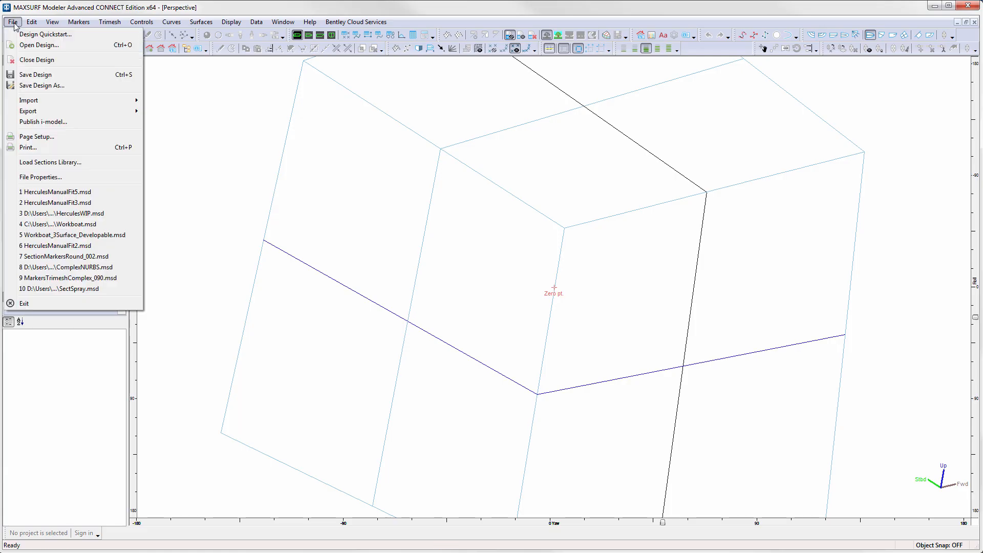
mouse_move(59, 101)
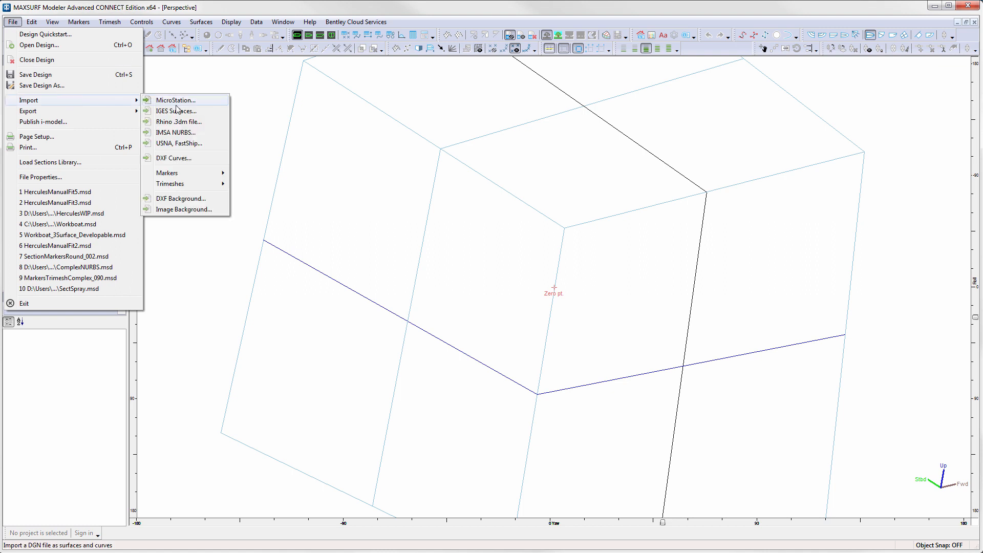
mouse_move(188, 173)
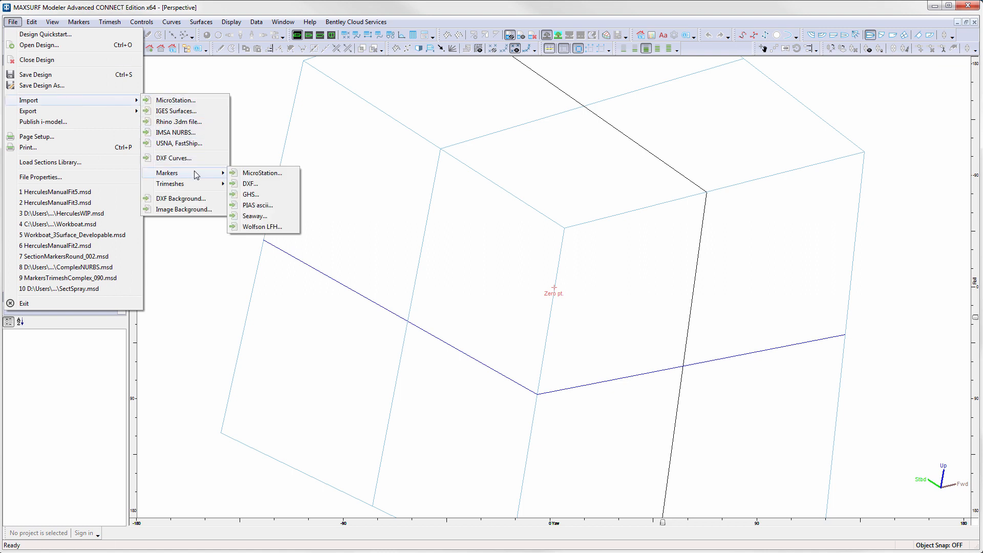
click(251, 184)
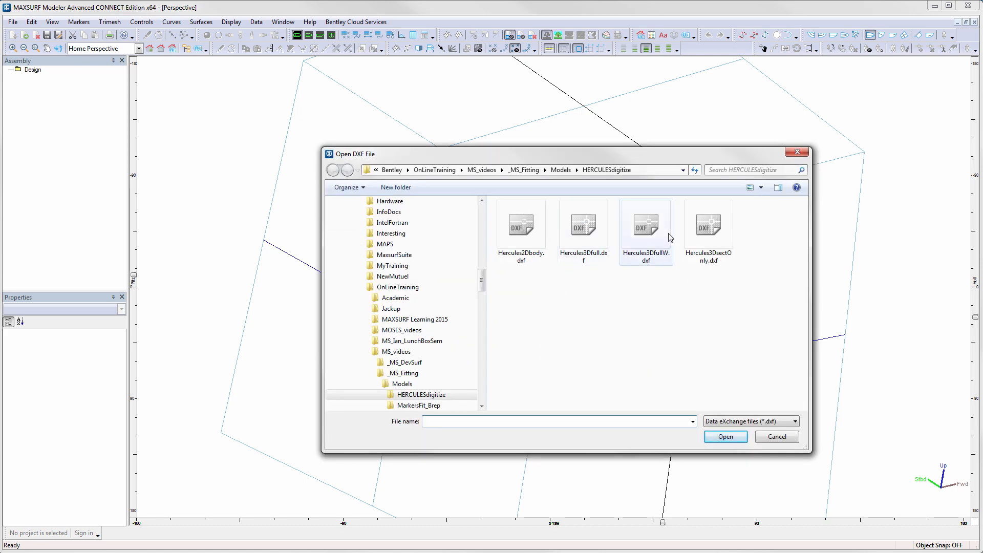
double_click(707, 228)
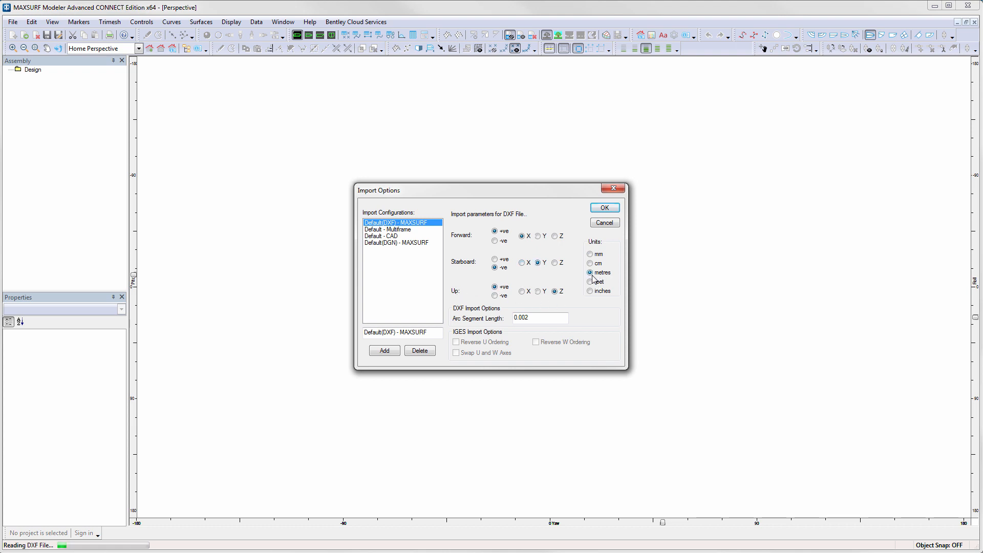
click(597, 207)
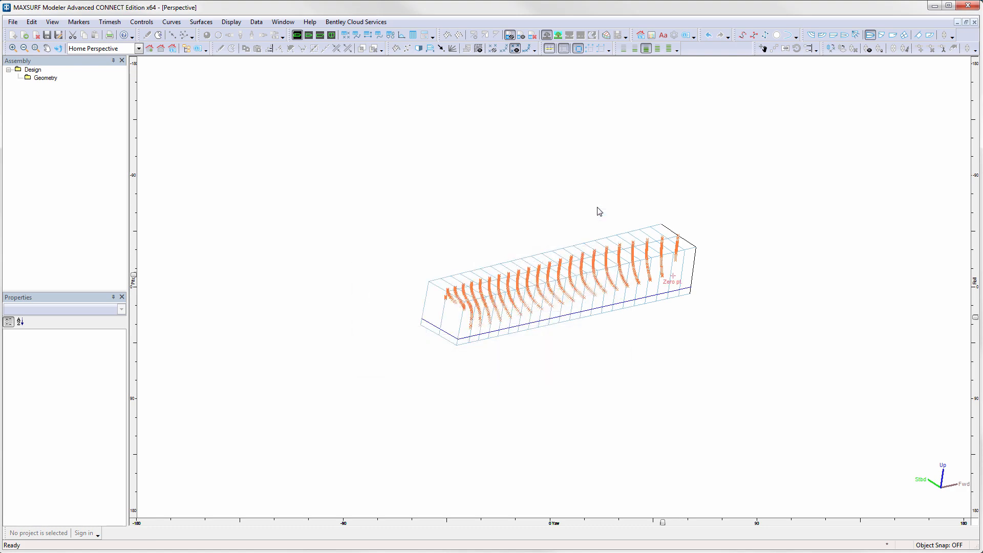
scroll(603, 278, up, 3)
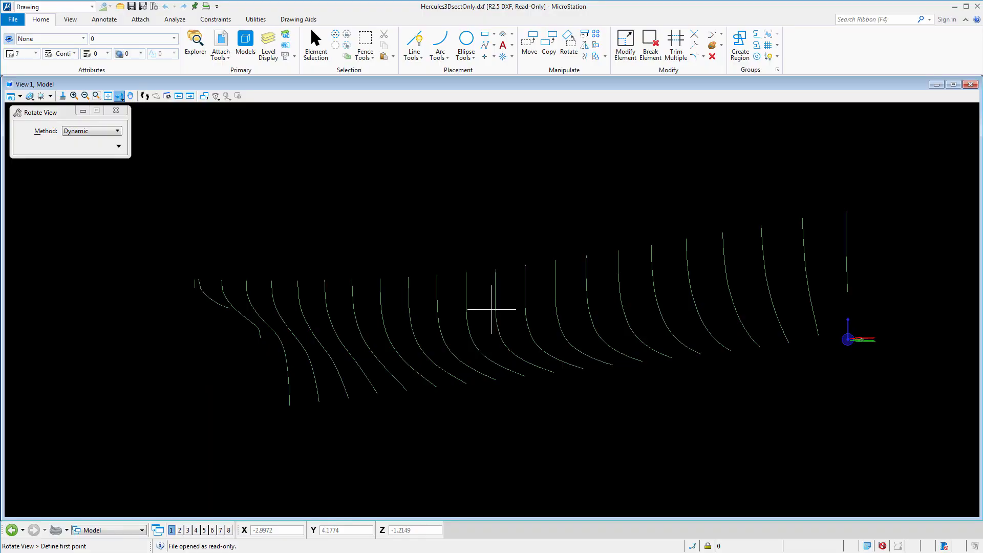
- Open Hercules3DfullW.dxf in MicroStation and fit and rotate the view to inspect the full hull wireframe
click(12, 20)
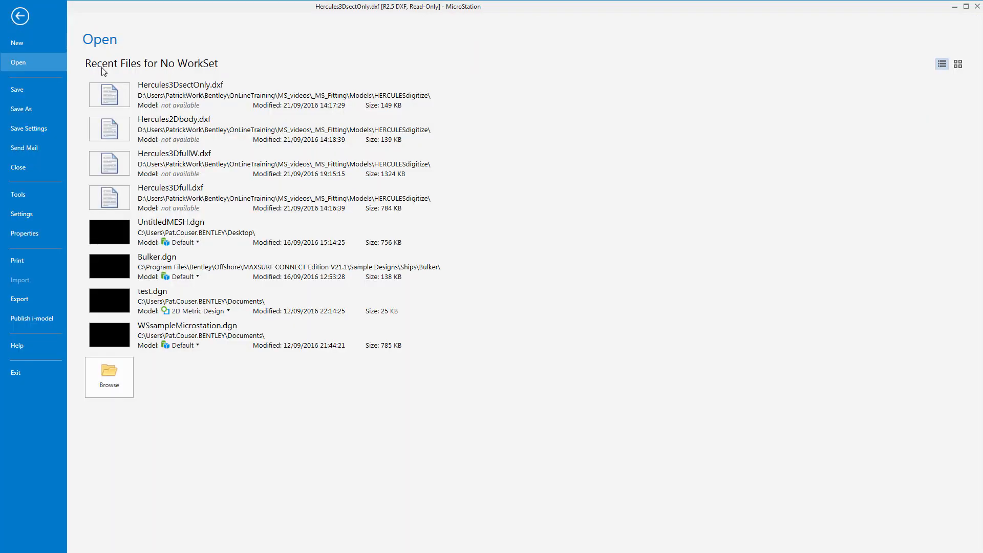
click(181, 158)
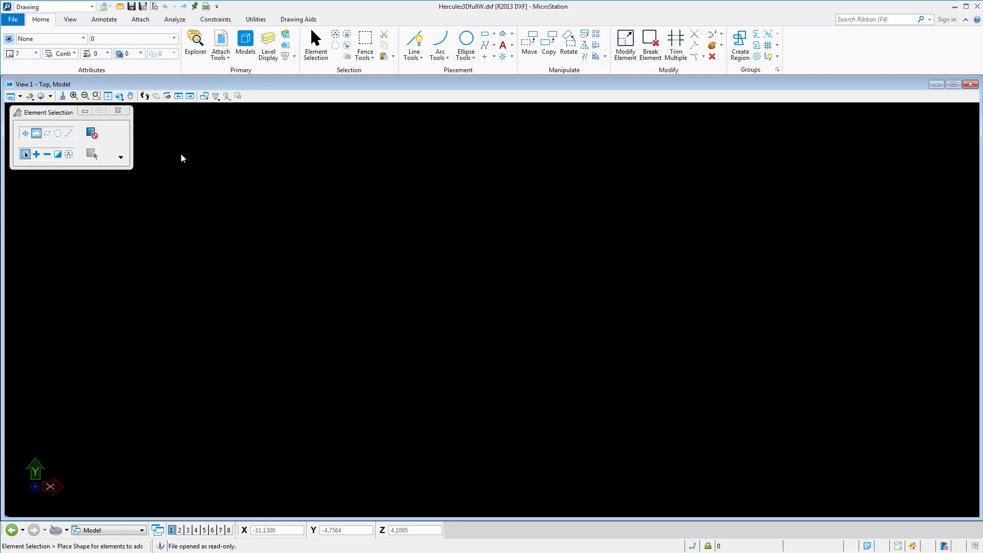
click(108, 96)
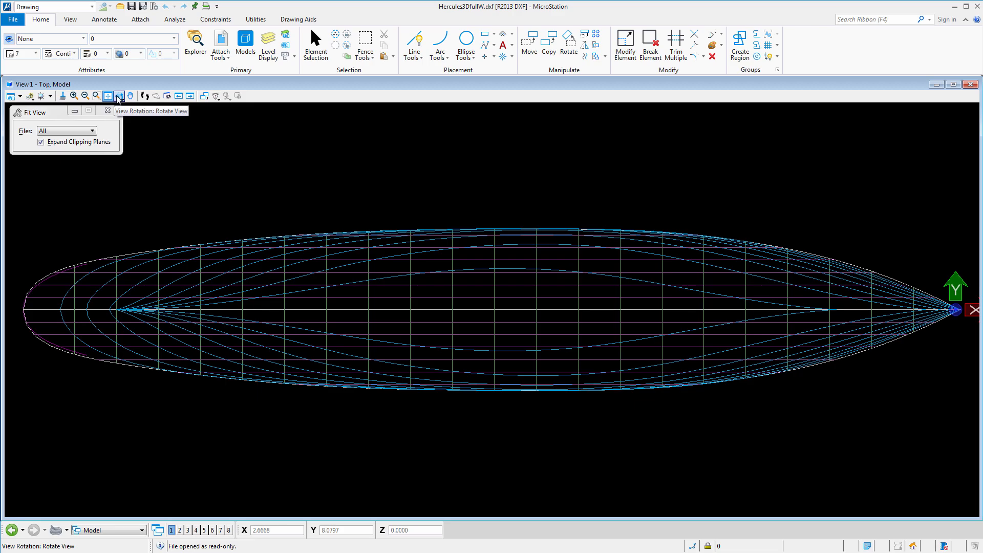
click(119, 96)
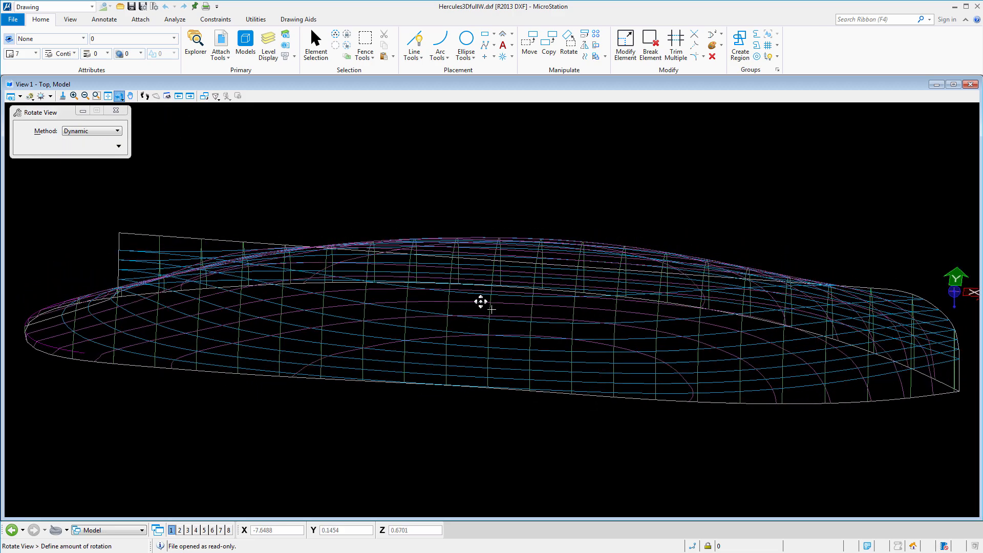
click(479, 337)
click(479, 337)
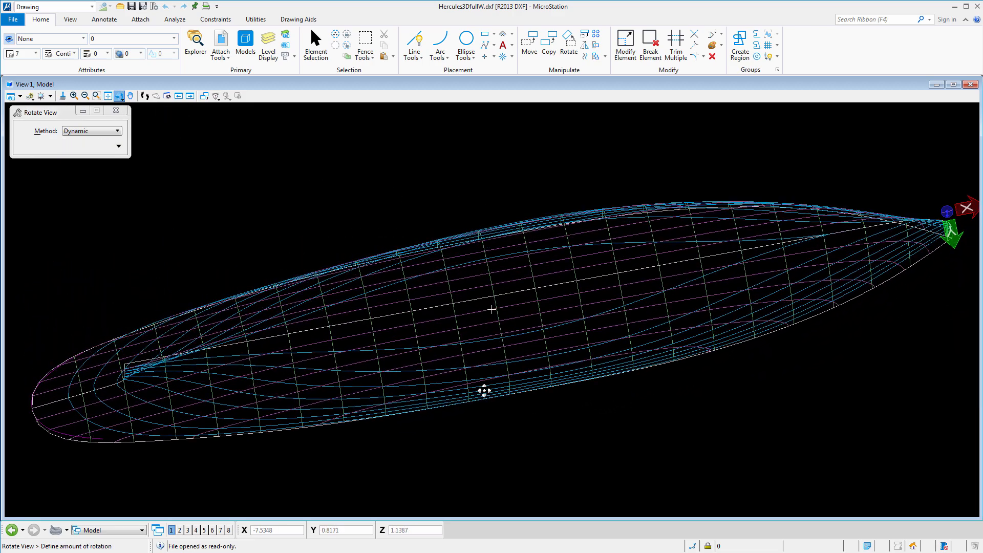
click(616, 230)
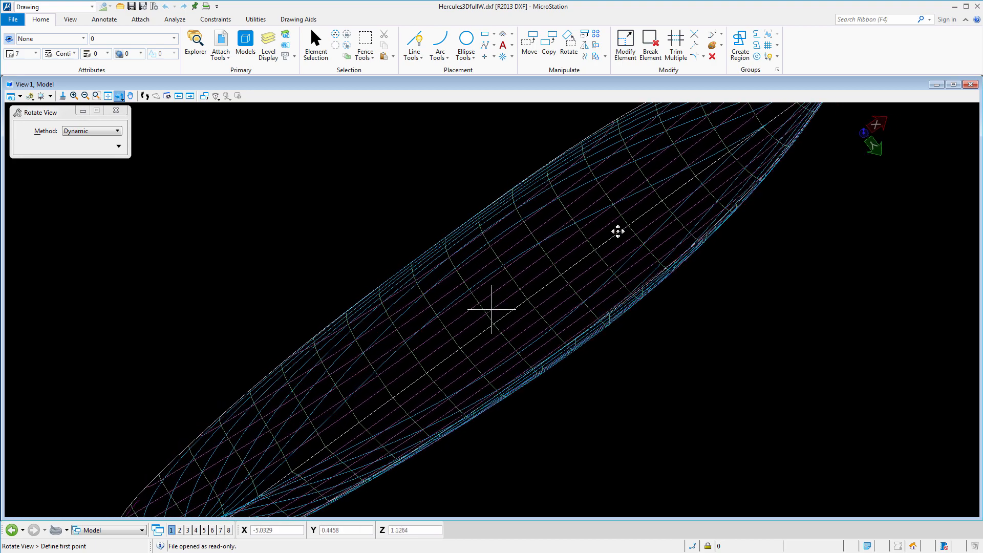
click(766, 221)
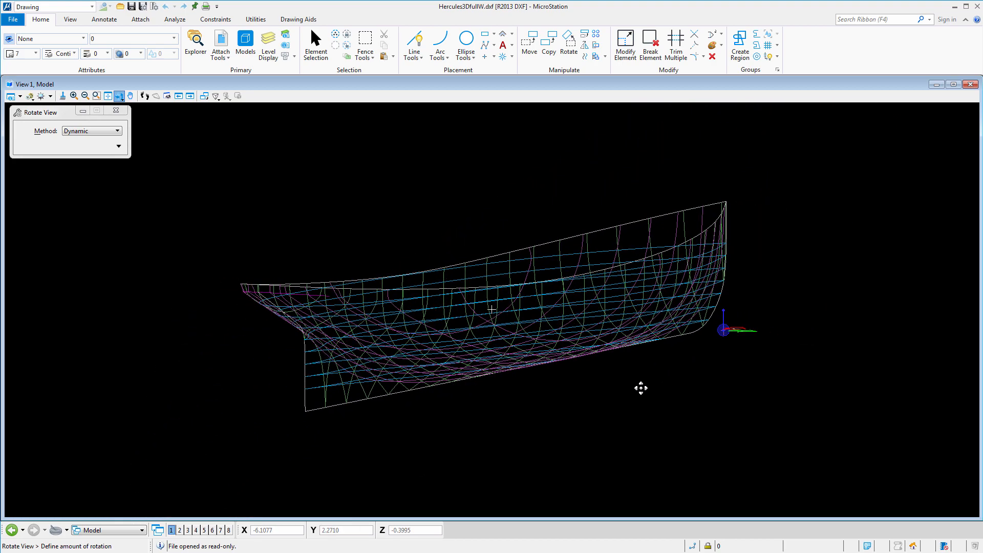
click(768, 368)
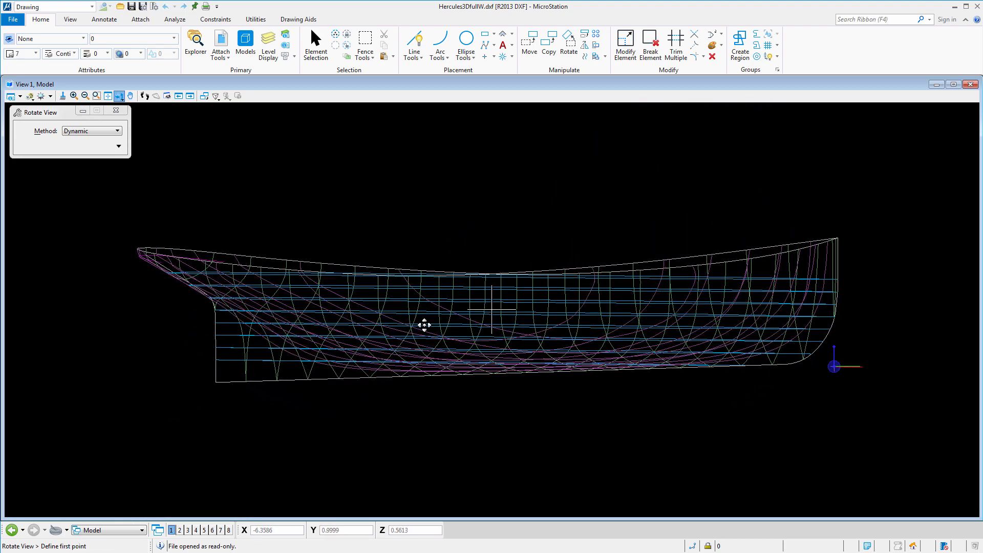
click(551, 404)
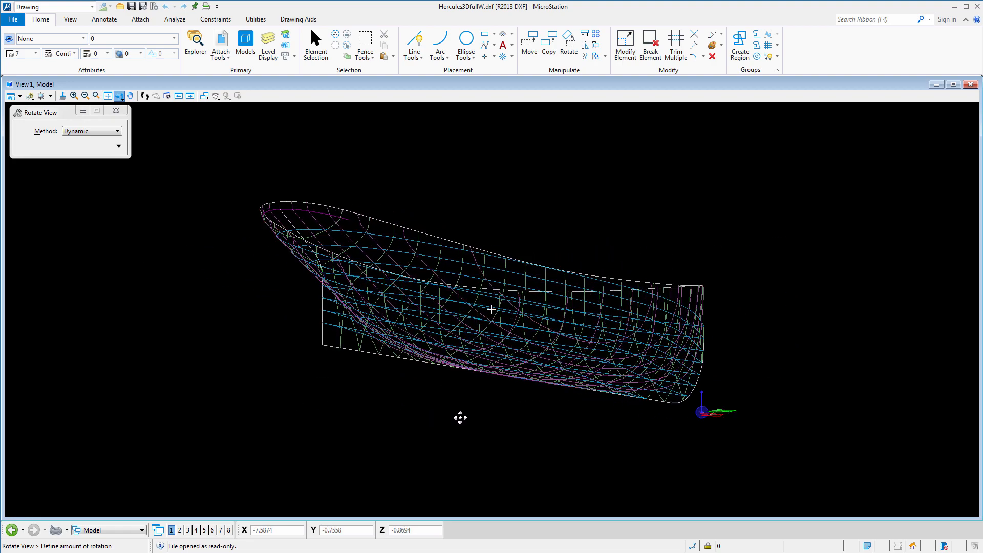
click(461, 414)
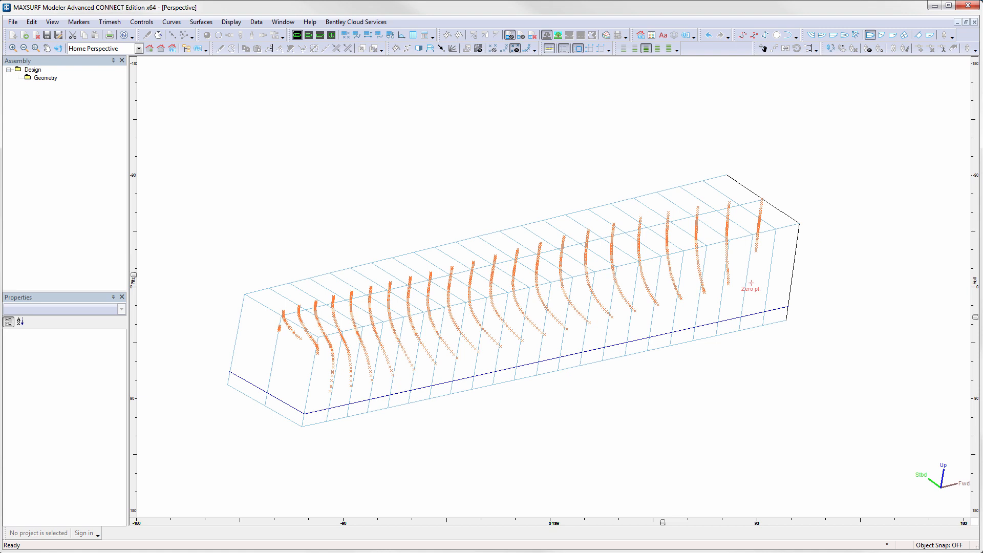
- Import Hercules3DfullW.dxf as a DXF background, accepting the default DXF import options in metres
click(12, 22)
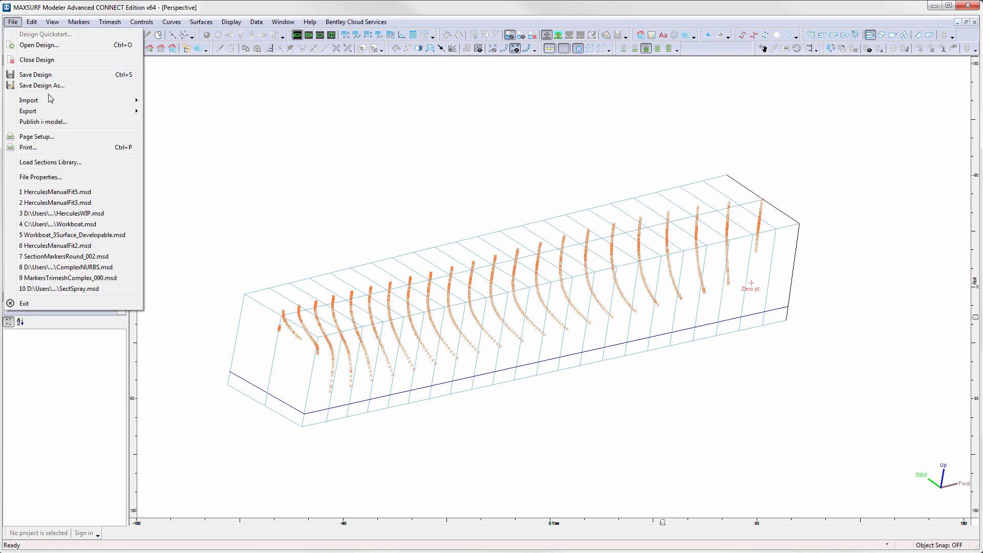
mouse_move(52, 101)
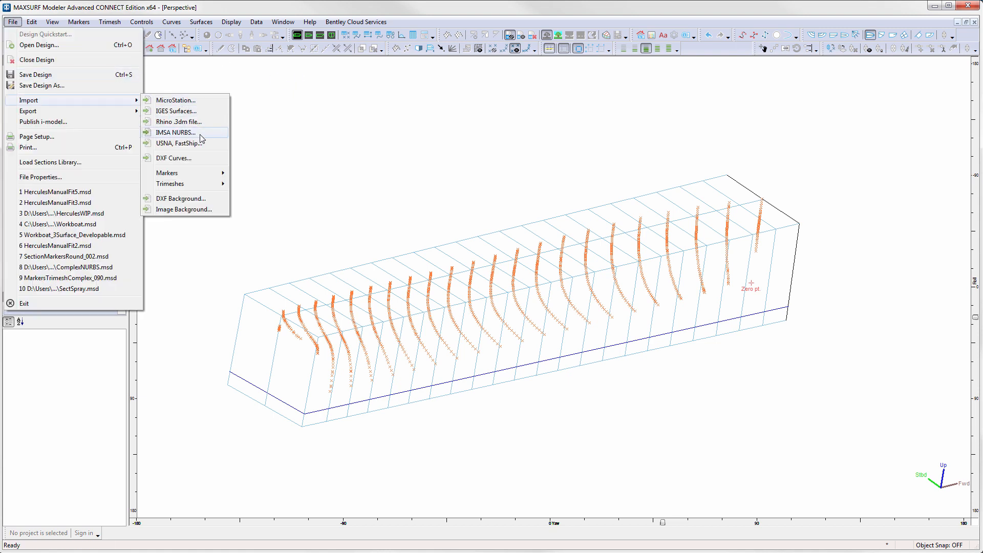
click(216, 201)
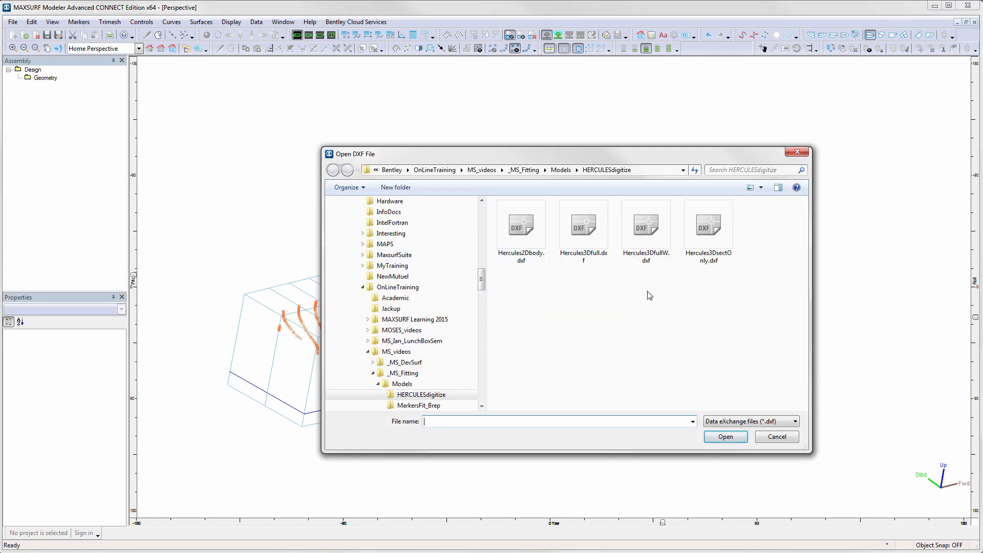
double_click(653, 233)
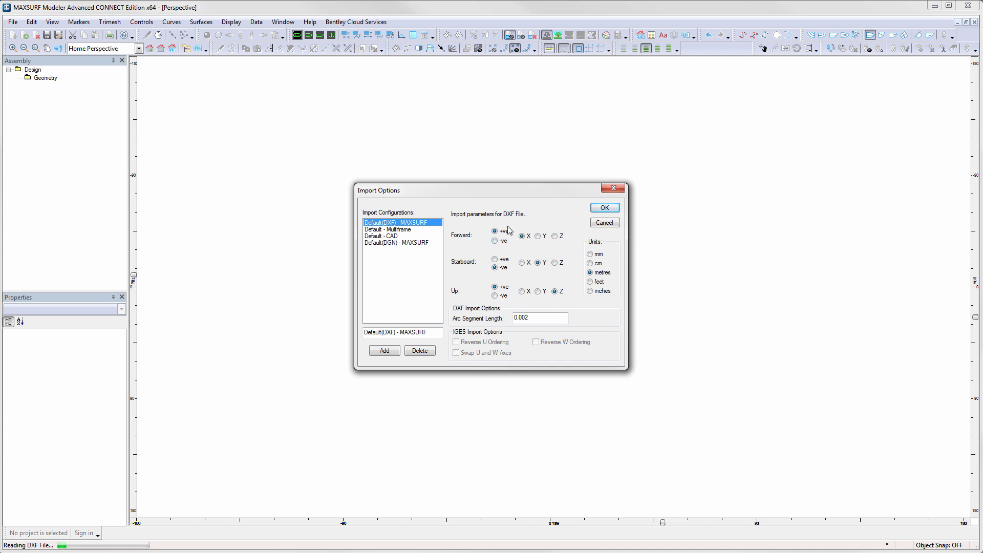
click(605, 208)
- Hide and then show the DXF background wireframe to compare it against the imported section markers
scroll(603, 279, up, 5)
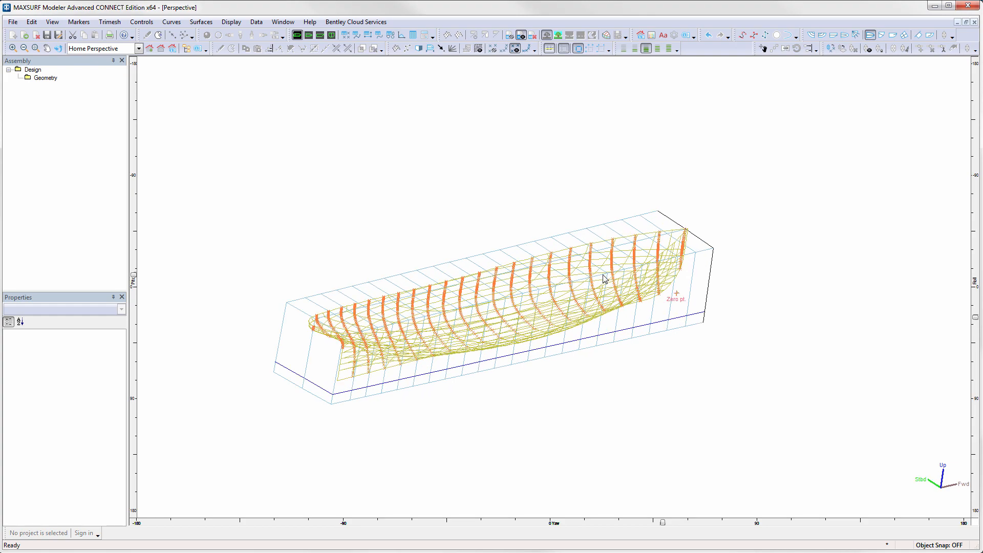
middle_drag(545, 296, 686, 259)
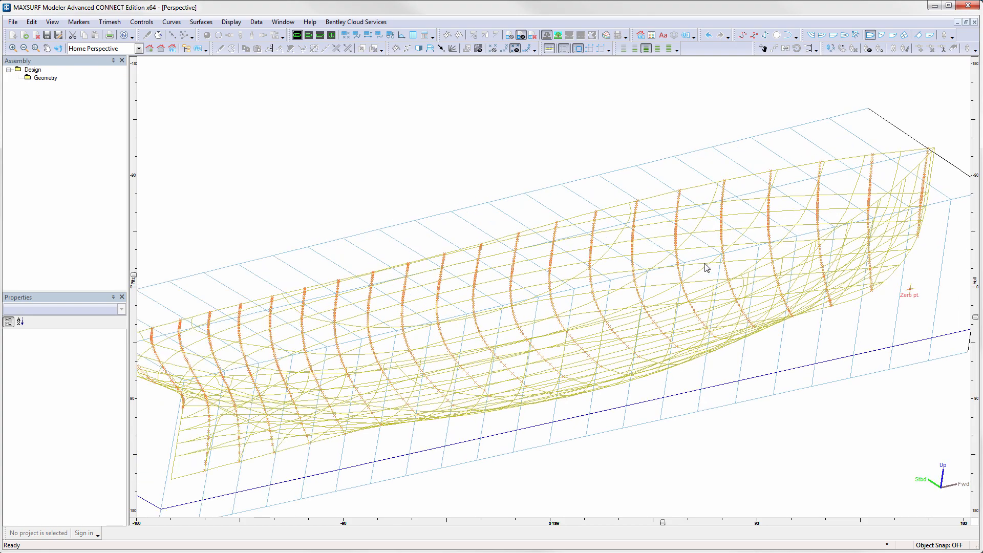
drag(667, 523, 608, 519)
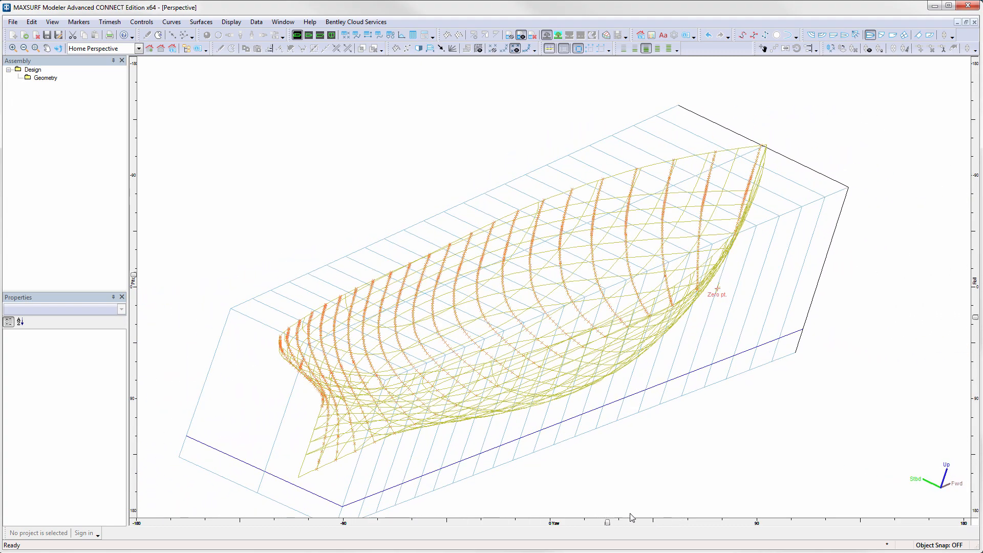
click(512, 37)
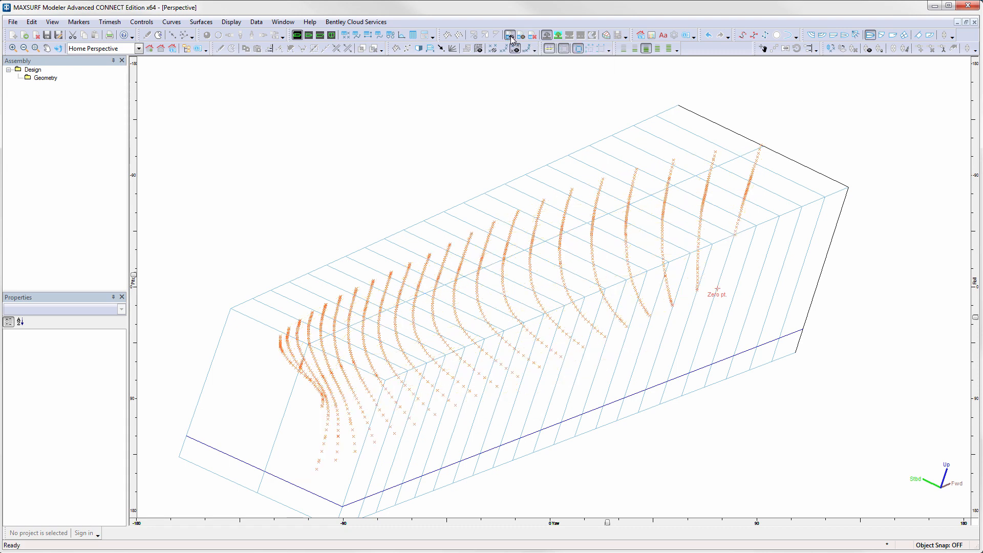
click(521, 36)
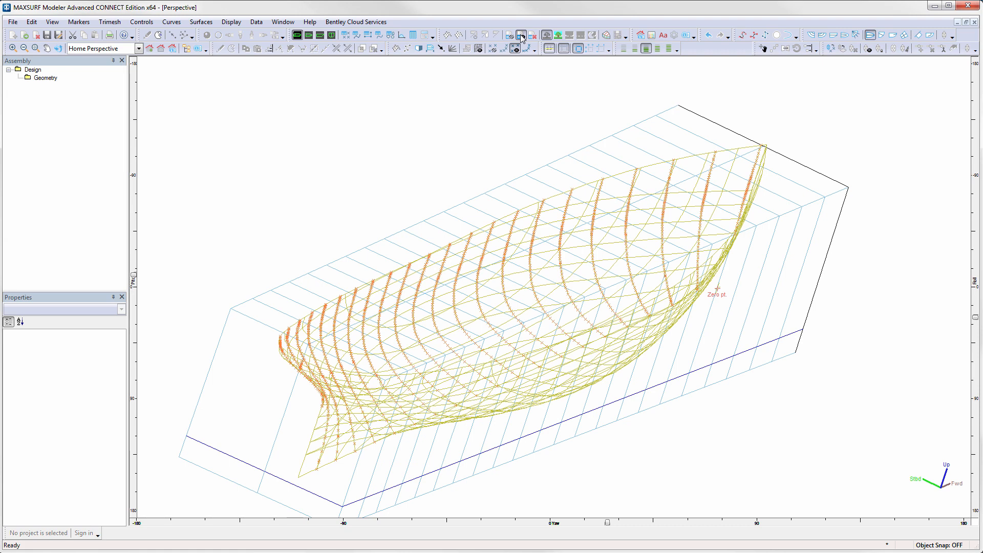
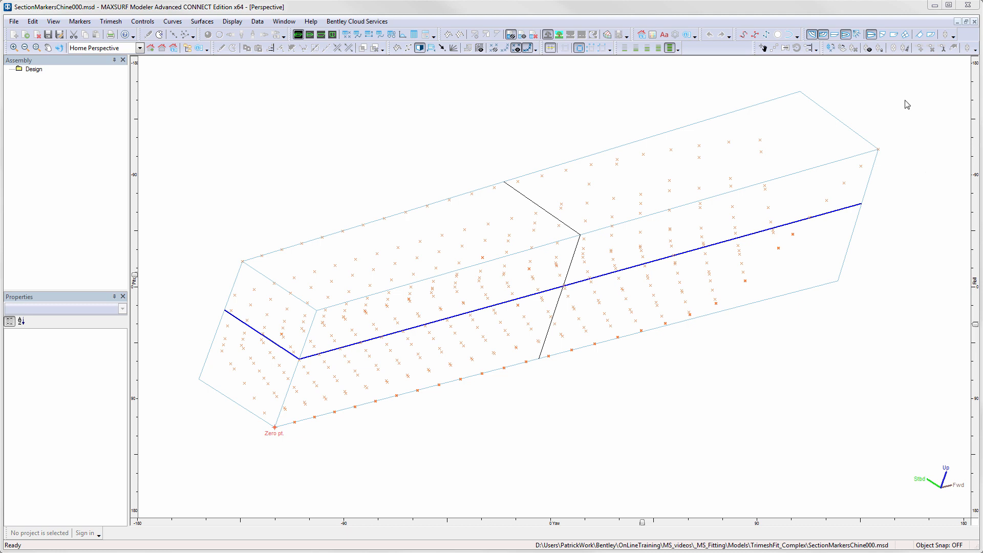
- Select all markers and delete duplicate markers using the 0.015 m tolerance
mouse_move(911, 90)
mouse_down()
mouse_move(867, 147)
mouse_move(564, 323)
mouse_move(231, 416)
mouse_move(173, 454)
mouse_up()
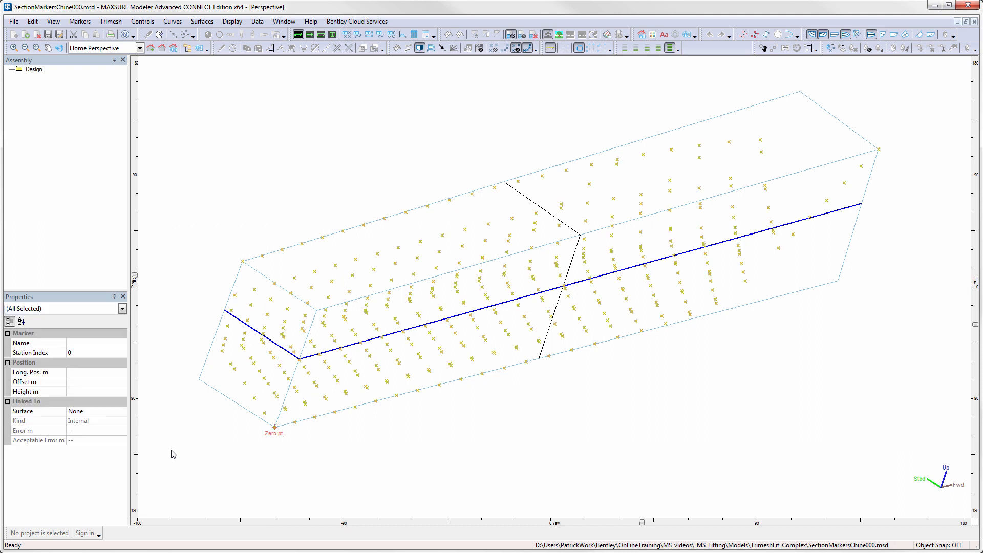
click(79, 21)
click(105, 55)
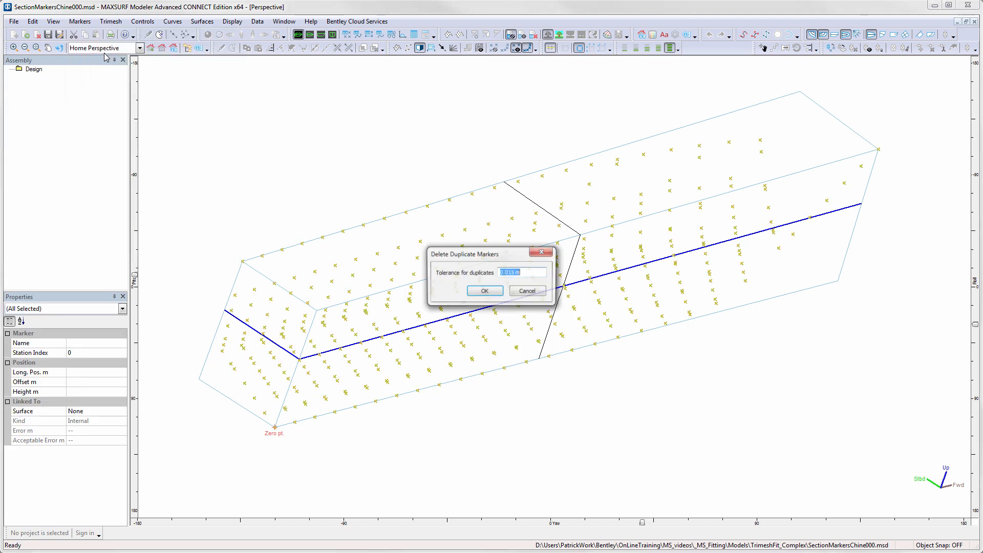
click(511, 273)
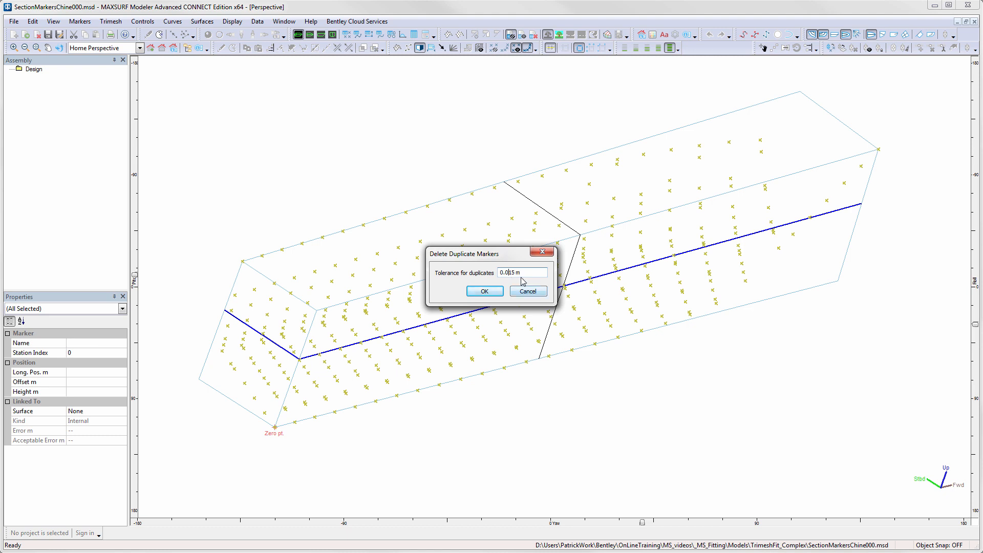
click(485, 291)
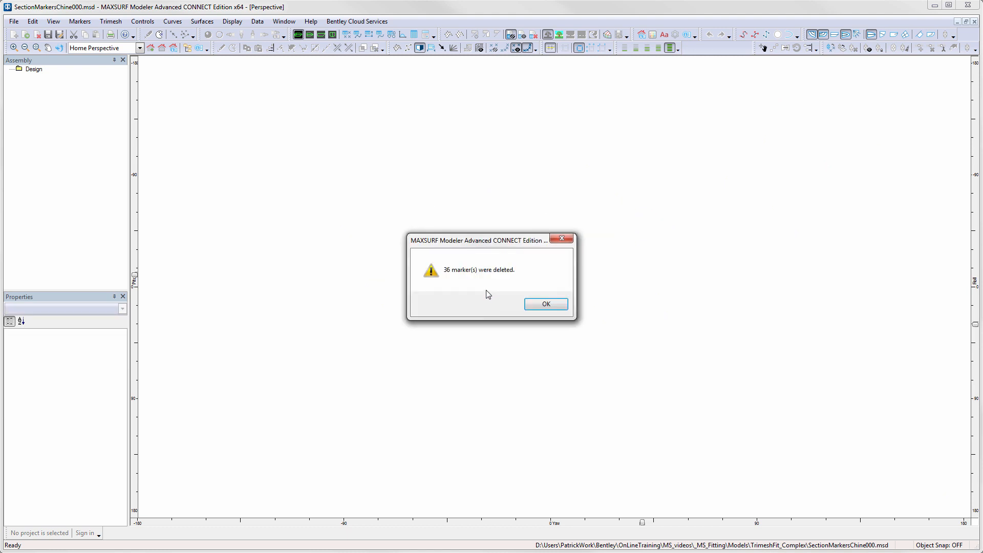
click(548, 305)
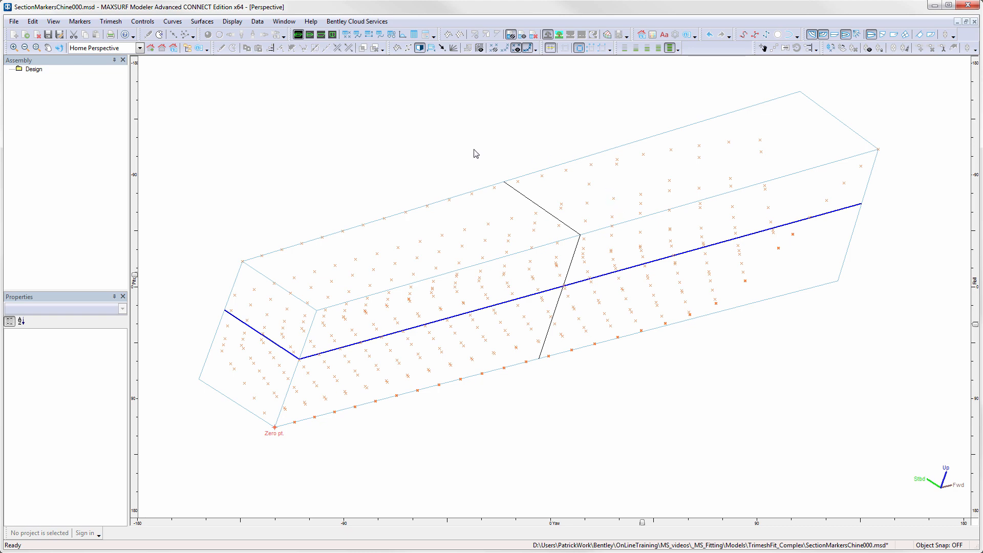
- In the markers table, fill station index 1 down through the first 16 markers and return to the perspective view
click(347, 34)
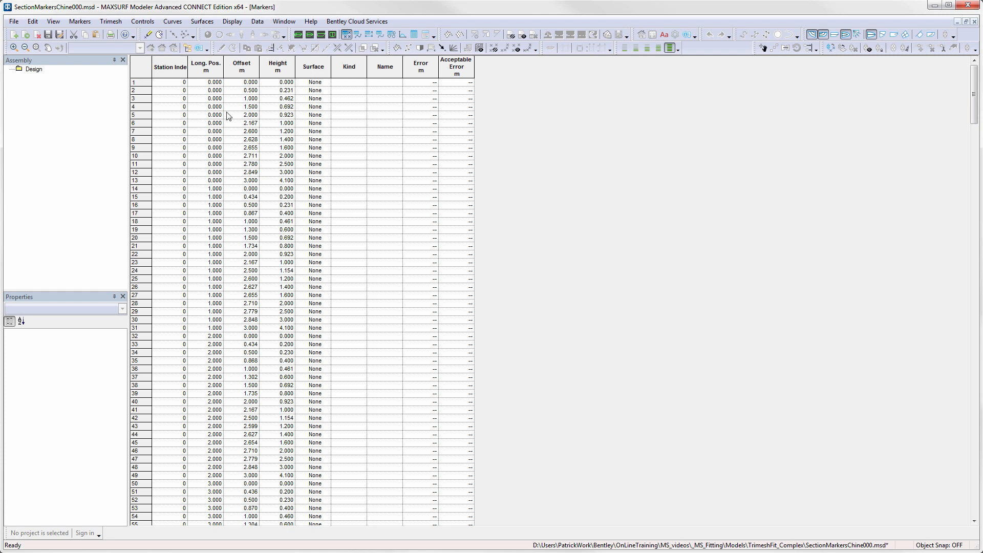
drag(189, 72, 194, 73)
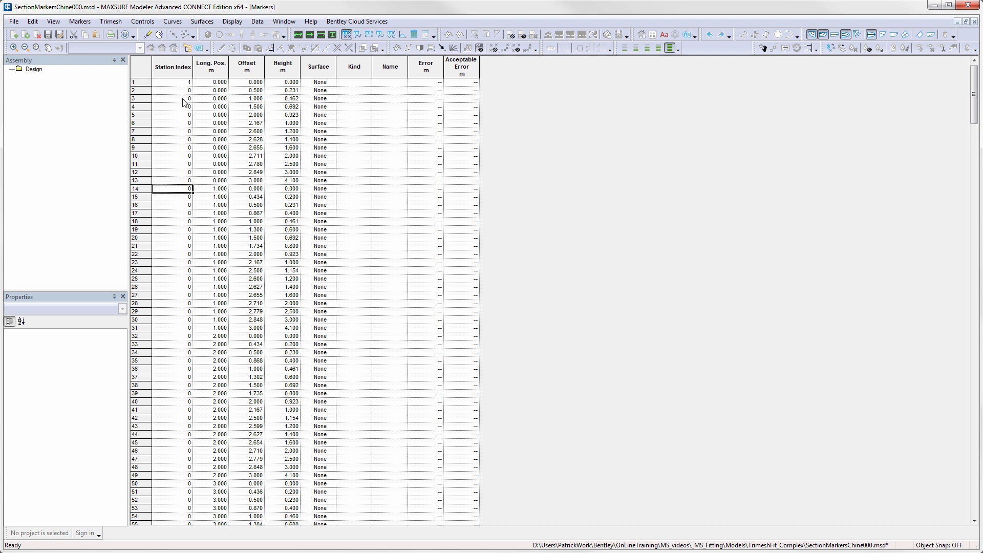
drag(179, 85, 184, 207)
right_click(184, 207)
click(200, 236)
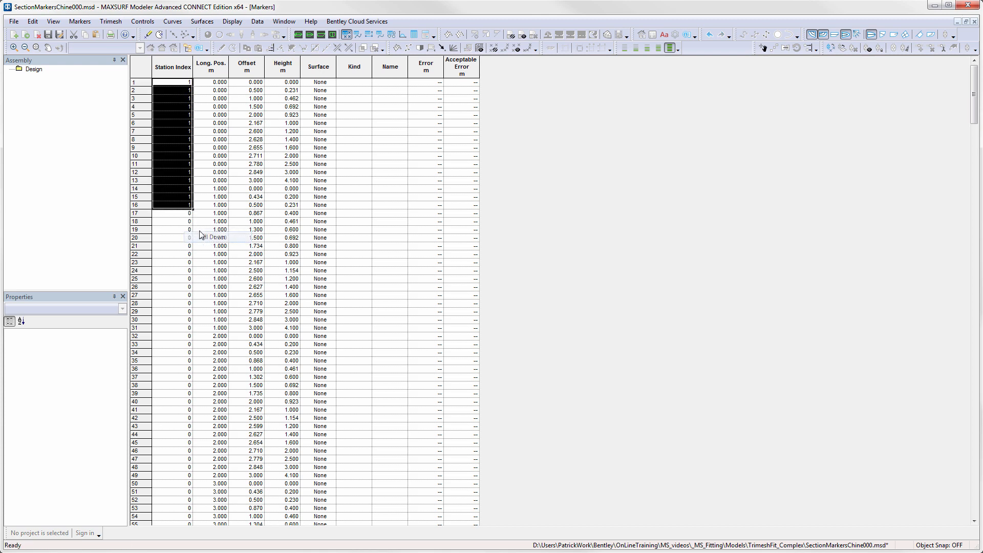
click(298, 35)
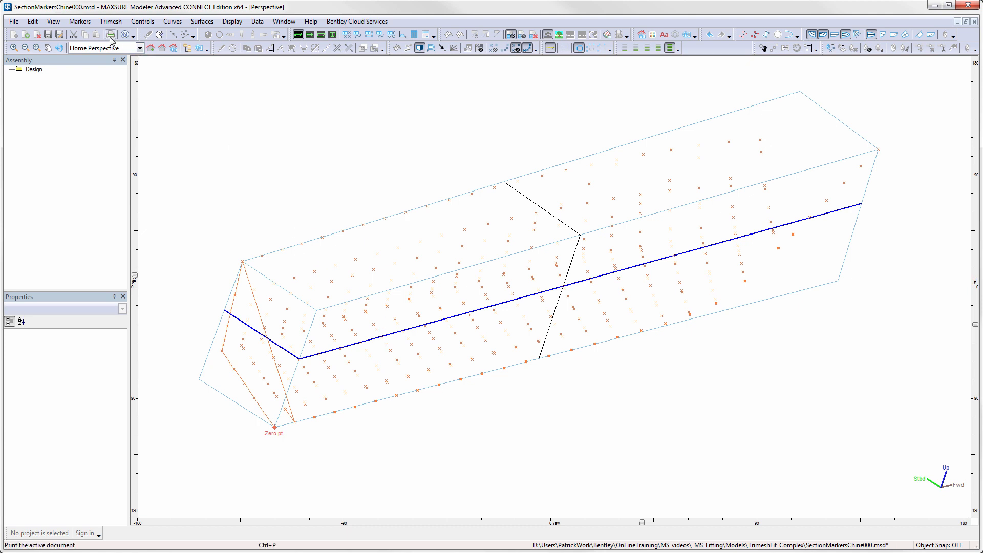
- Generate the design grid stations from the markers with the default options
click(79, 21)
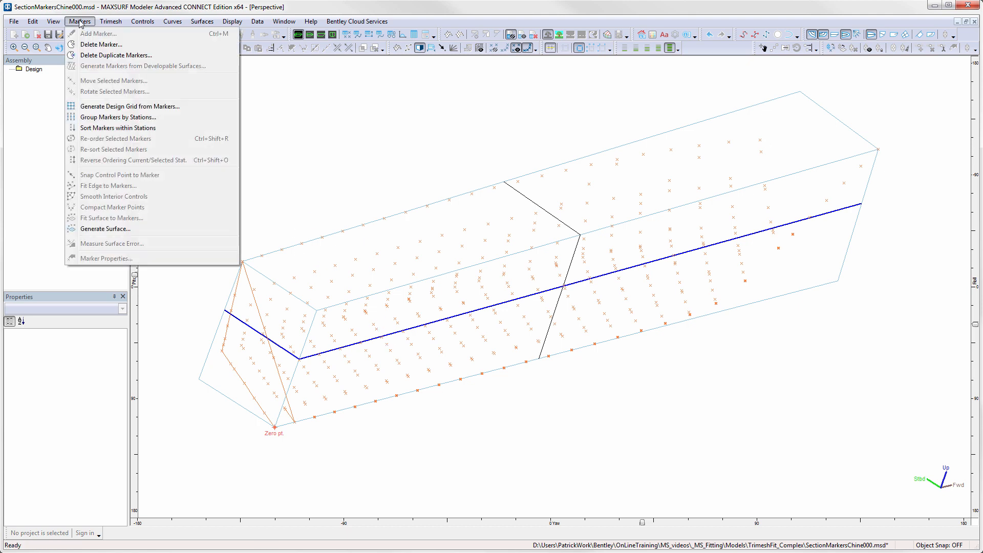
click(128, 108)
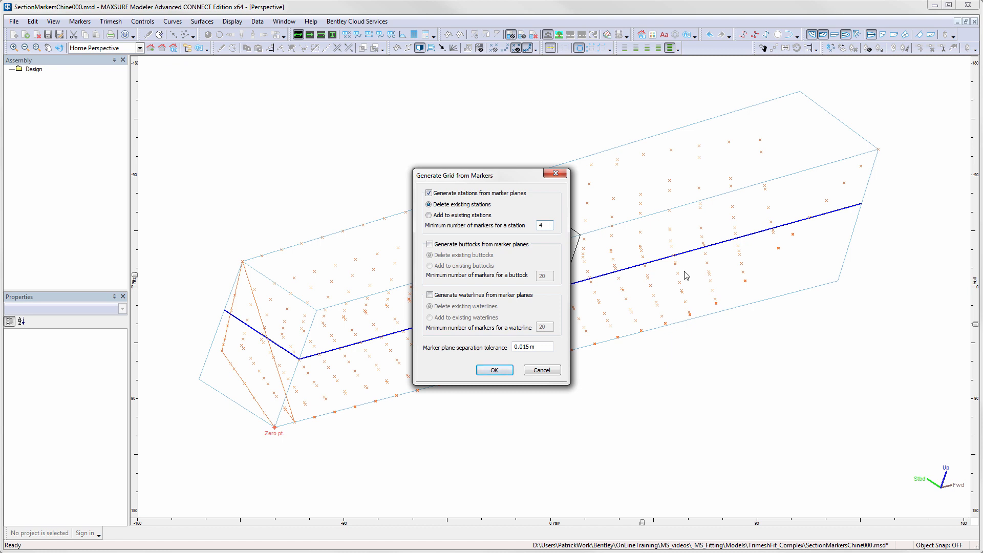
click(499, 371)
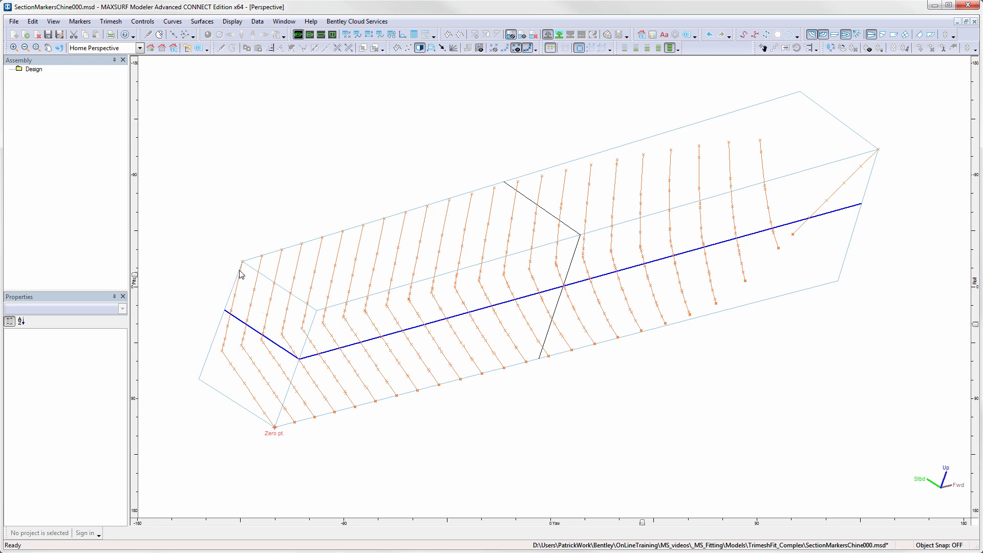
- Generate a trimesh from the markers, flagging it as symmetrical with the default options
mouse_move(234, 252)
mouse_down()
mouse_move(217, 360)
mouse_move(244, 393)
mouse_move(229, 369)
mouse_up()
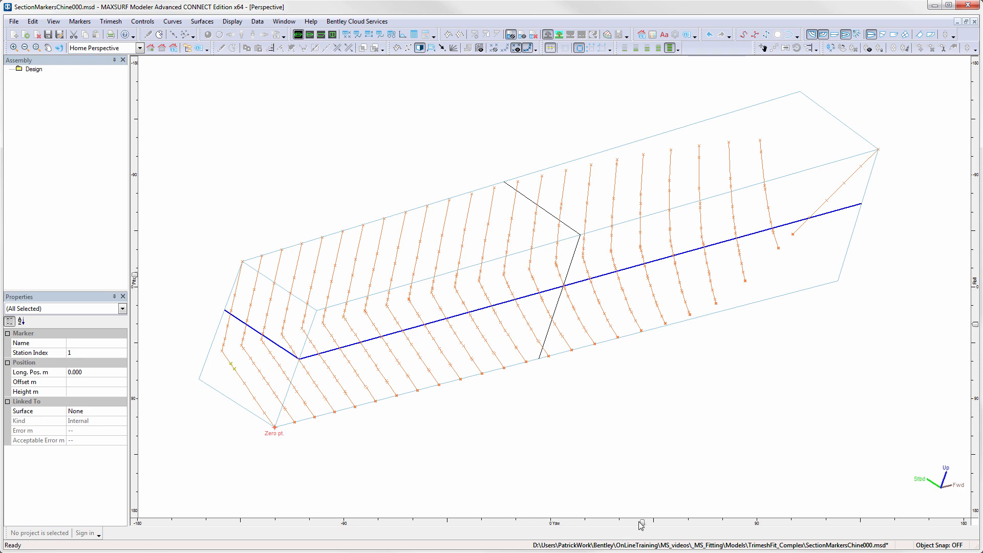
mouse_move(644, 527)
mouse_down()
mouse_move(717, 528)
mouse_move(629, 536)
mouse_up()
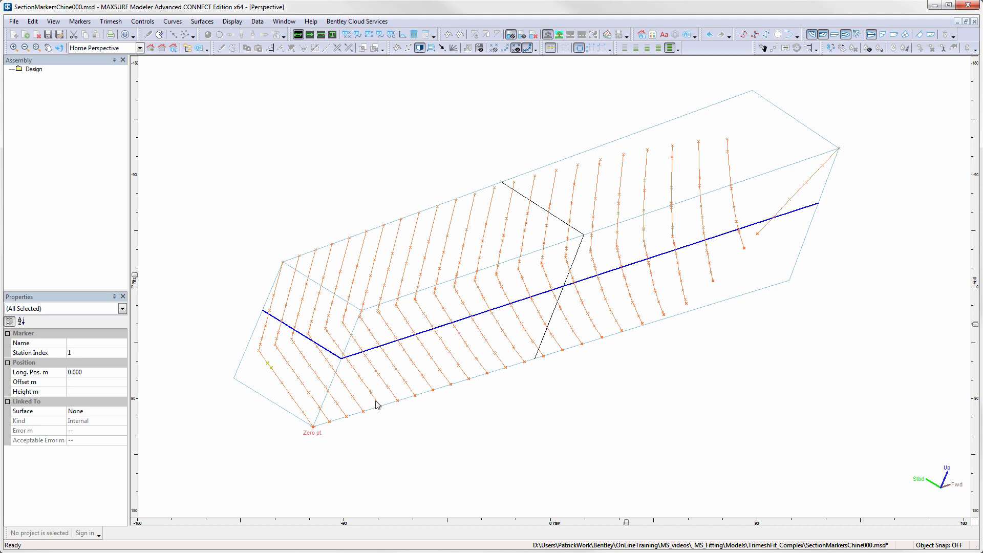
click(399, 437)
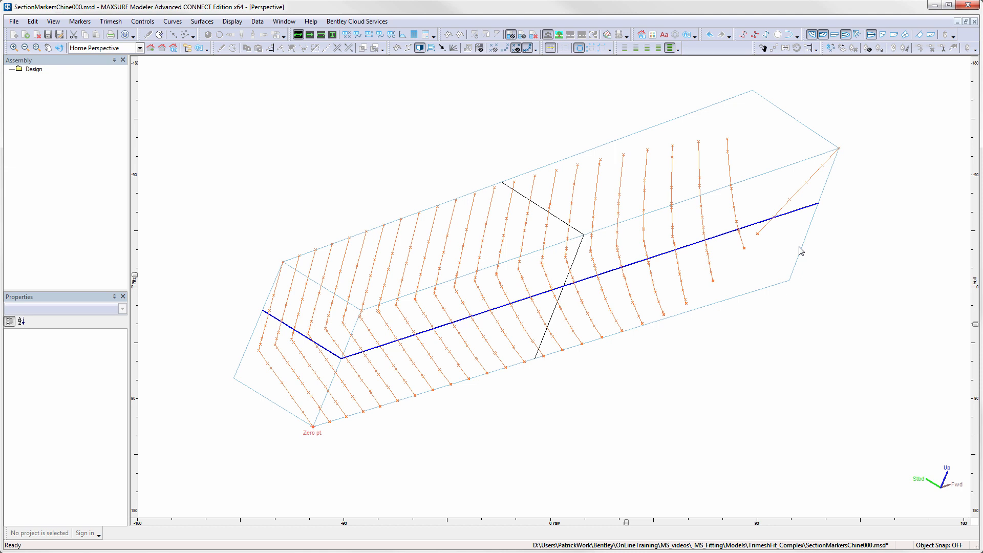
click(111, 21)
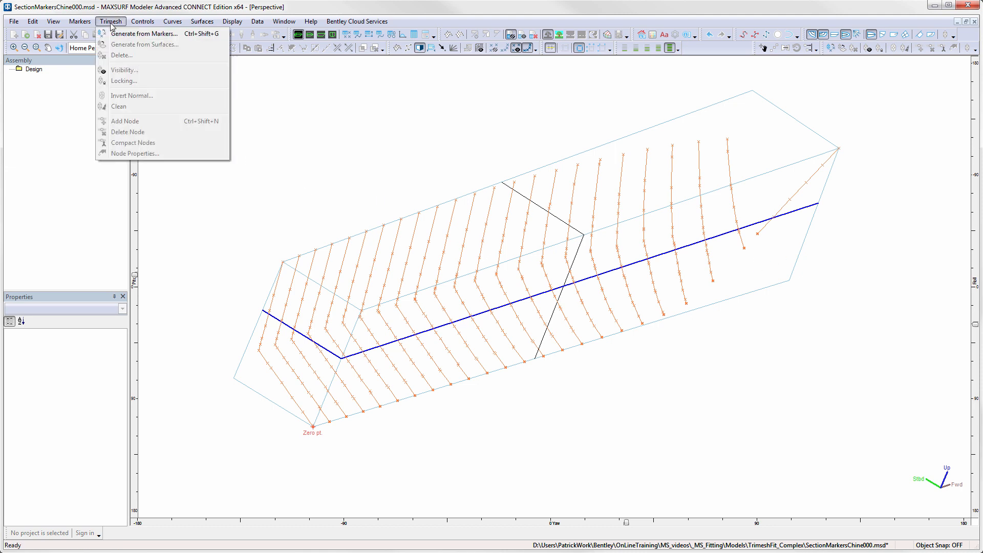
click(122, 34)
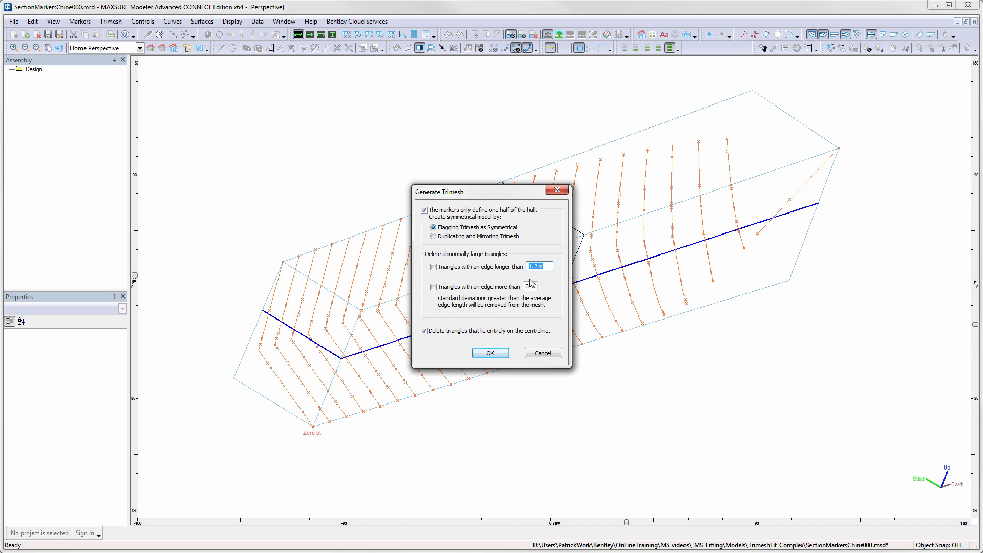
click(501, 354)
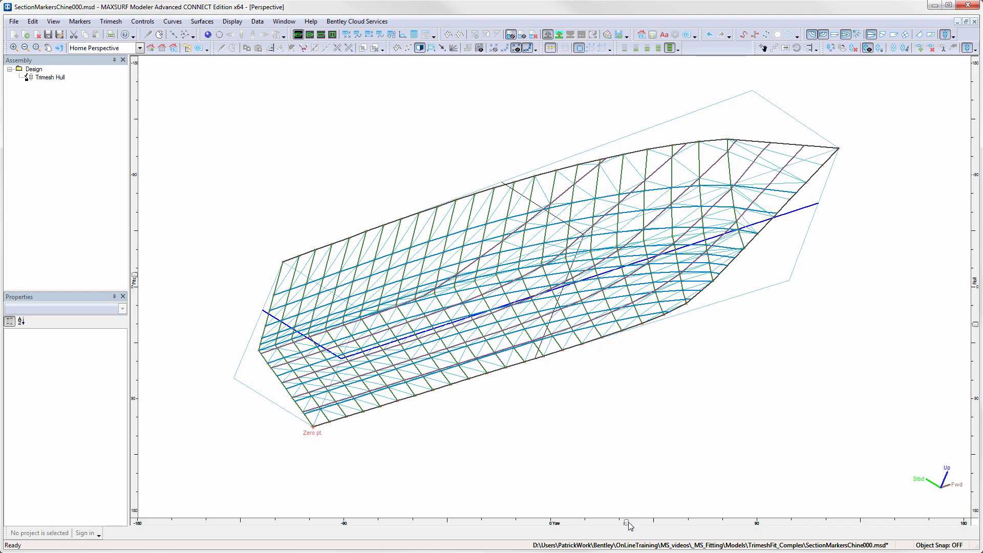
- Render the trimesh hull shaded and rotate the view to inspect it
mouse_move(669, 519)
mouse_down()
mouse_move(711, 519)
mouse_move(659, 522)
mouse_up()
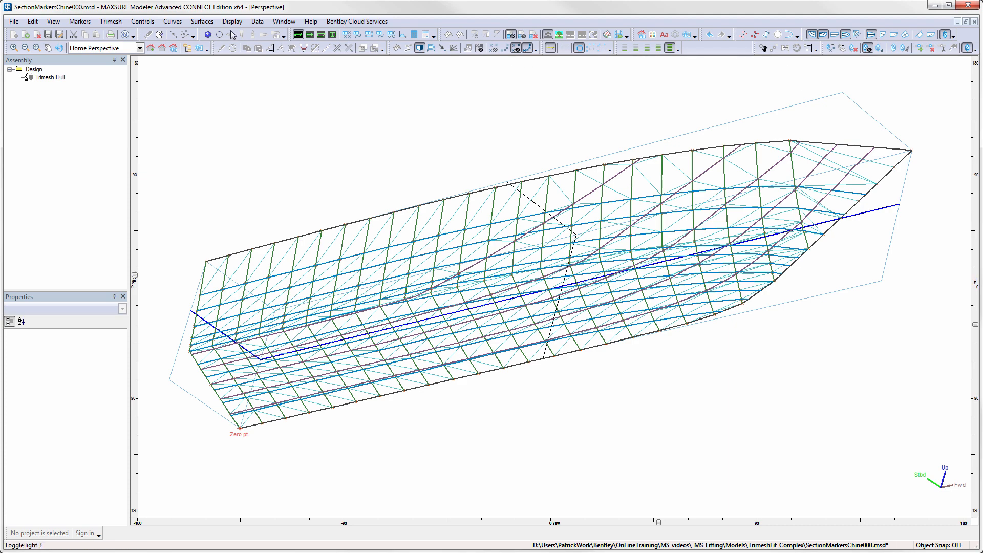
click(208, 35)
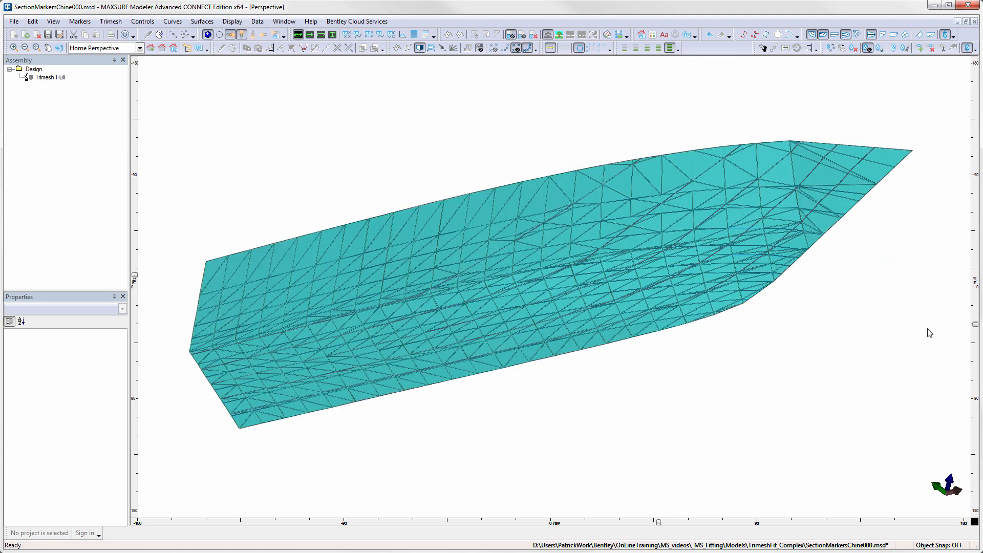
mouse_move(976, 333)
mouse_down()
mouse_move(976, 404)
mouse_move(978, 323)
mouse_up()
click(420, 48)
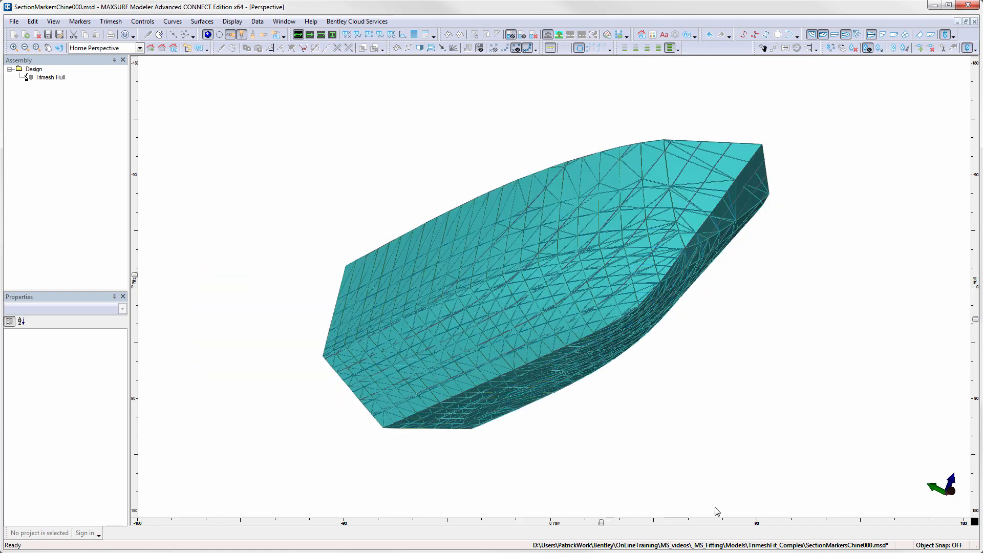
mouse_move(976, 320)
mouse_down()
mouse_move(975, 358)
mouse_move(968, 310)
mouse_move(963, 321)
mouse_up()
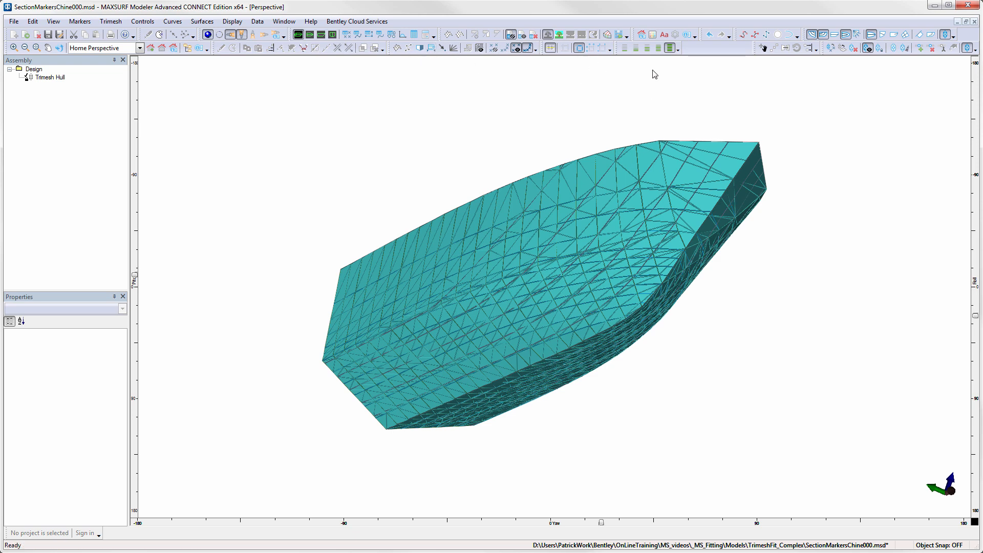
- Switch to the HerculesMarkersHullOnly design and rotate its perspective view
click(403, 36)
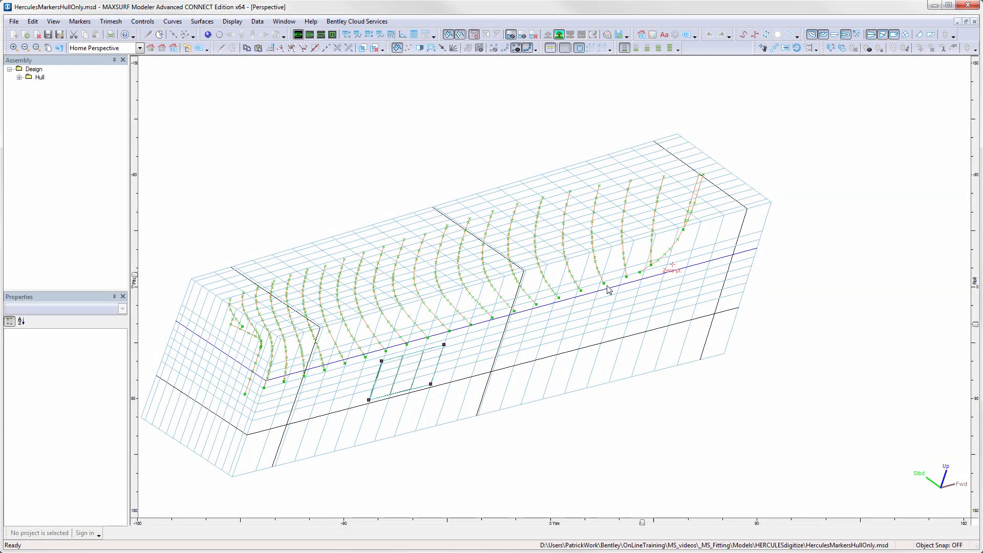
middle_drag(608, 289, 628, 292)
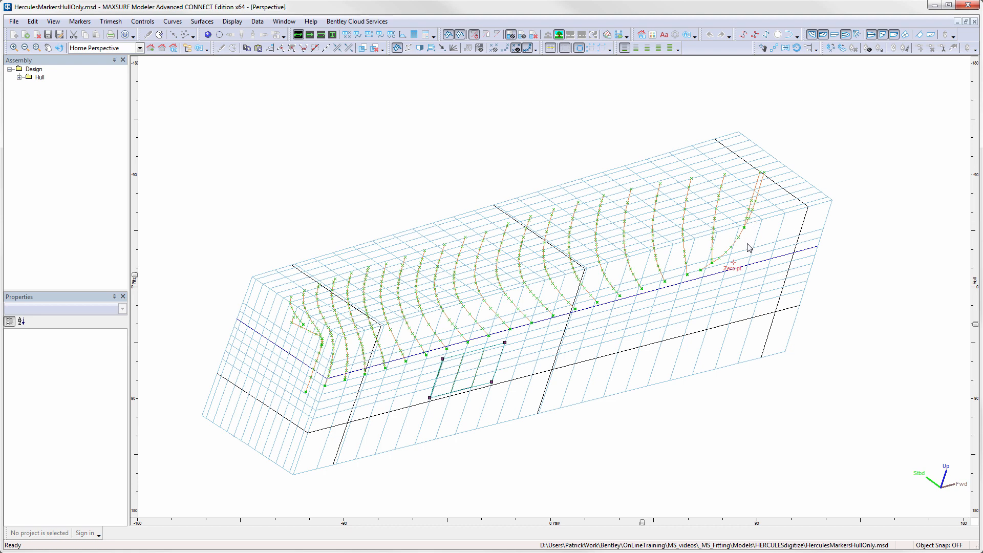
drag(643, 522, 683, 523)
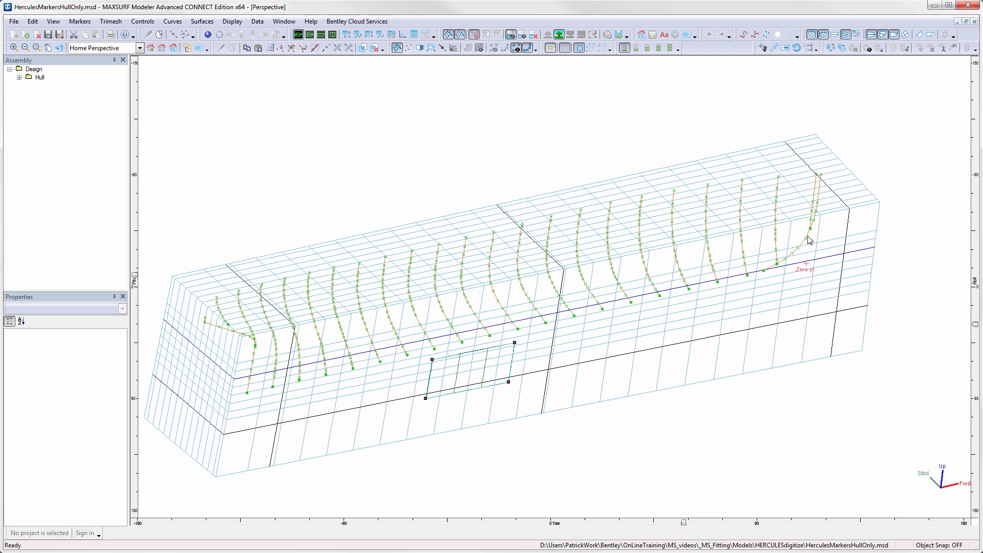
- Delete the five stray markers running from the forward station down to the centreline near the zero point
scroll(808, 246, up, 4)
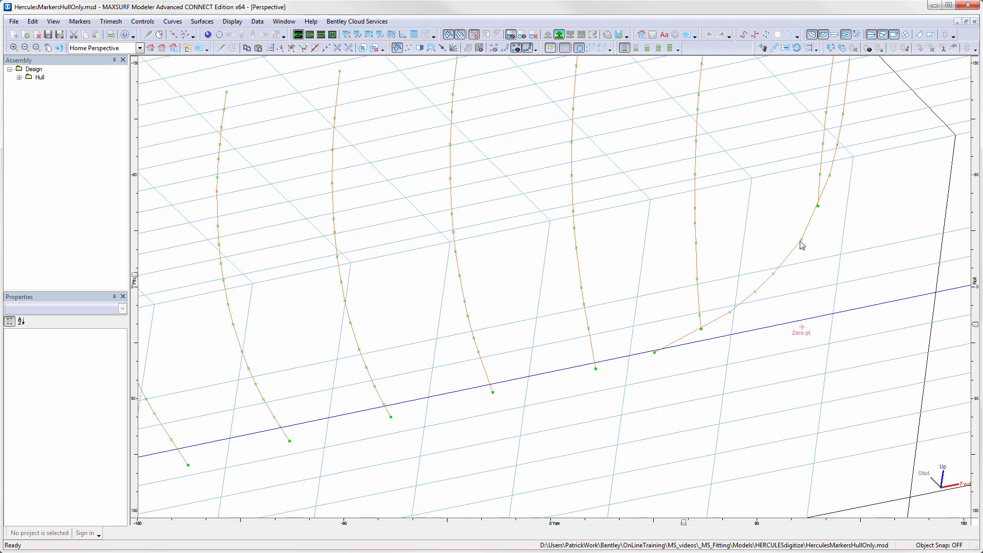
click(801, 241)
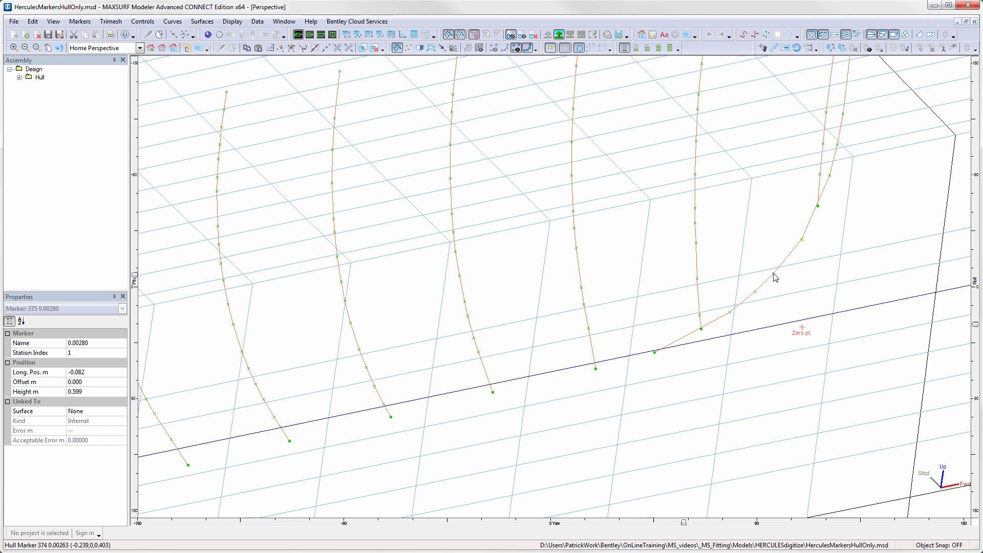
drag(787, 267, 726, 324)
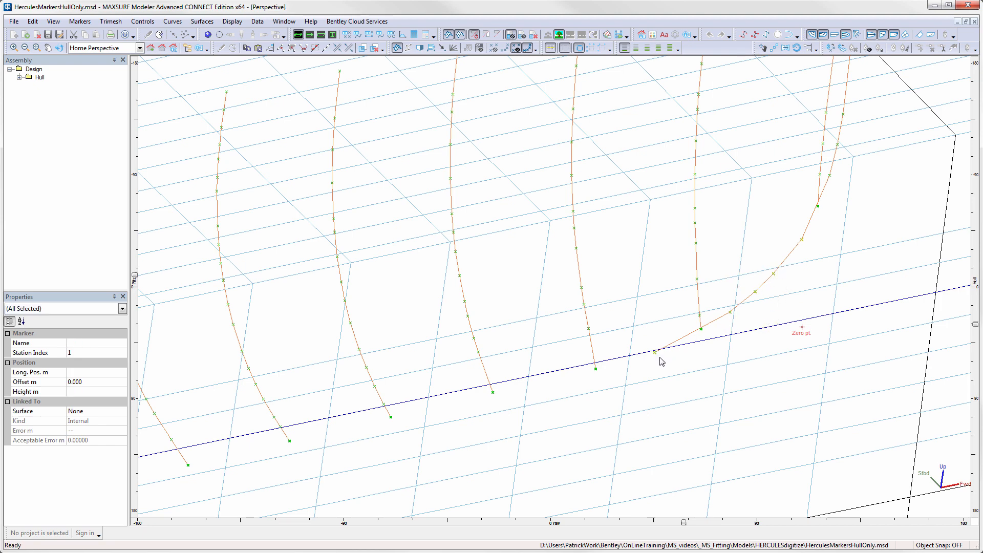
key(Delete)
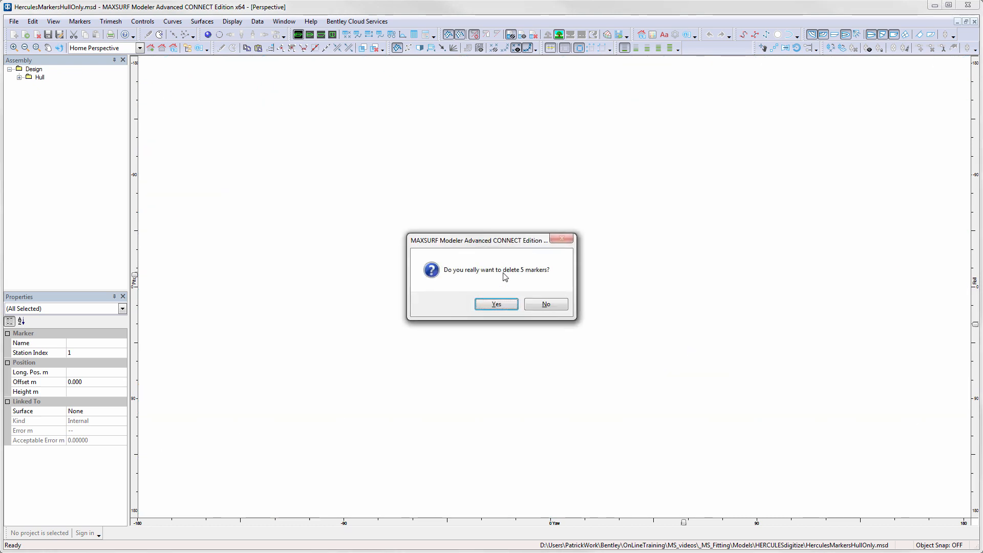
click(511, 306)
- In the profile view, select and delete the intermediate markers on the sloping stern line between stations
middle_drag(867, 191, 842, 276)
scroll(842, 275, down, 3)
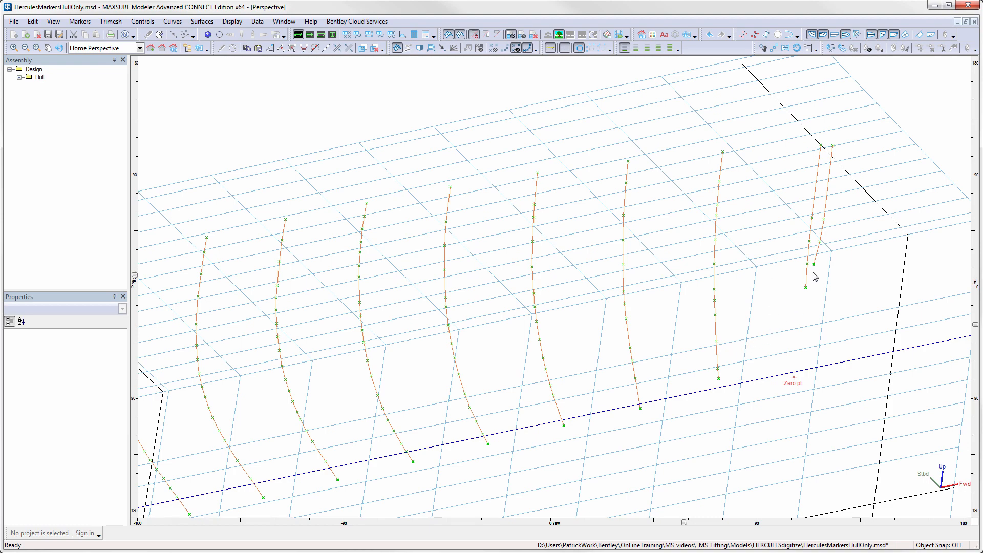
scroll(756, 328, down, 2)
middle_drag(358, 400, 683, 282)
middle_drag(481, 328, 734, 250)
middle_drag(622, 267, 753, 257)
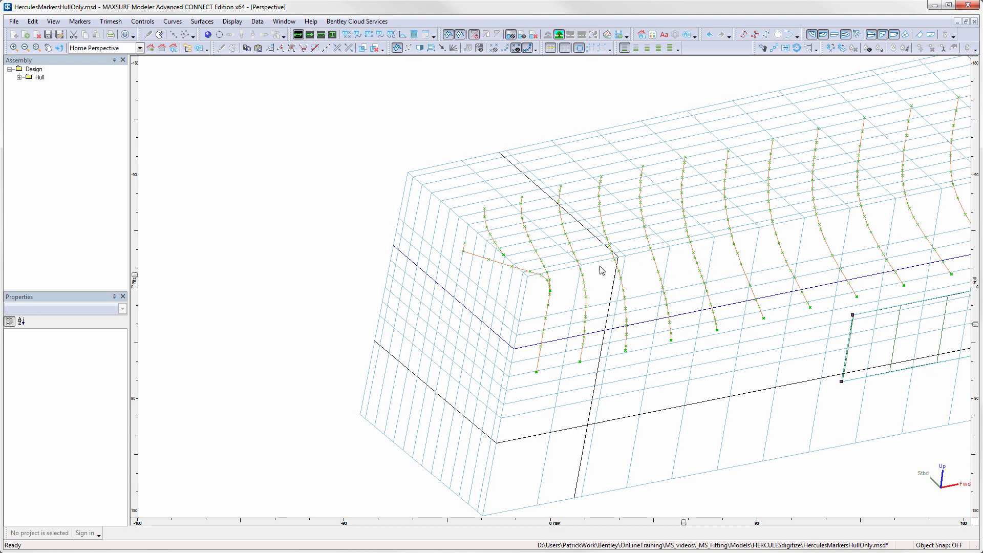
scroll(537, 301, up, 3)
key(ctrl+3)
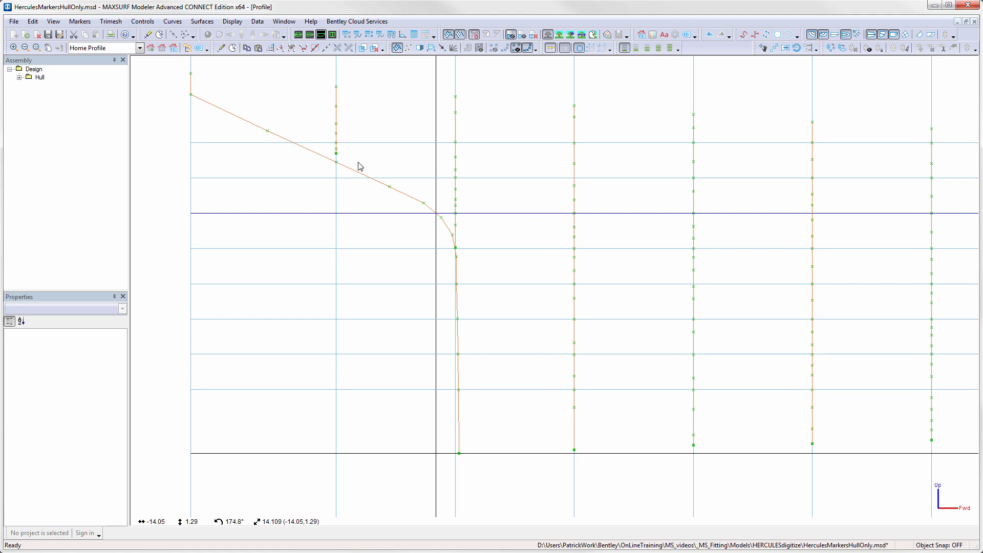
drag(358, 162, 392, 208)
drag(433, 238, 455, 250)
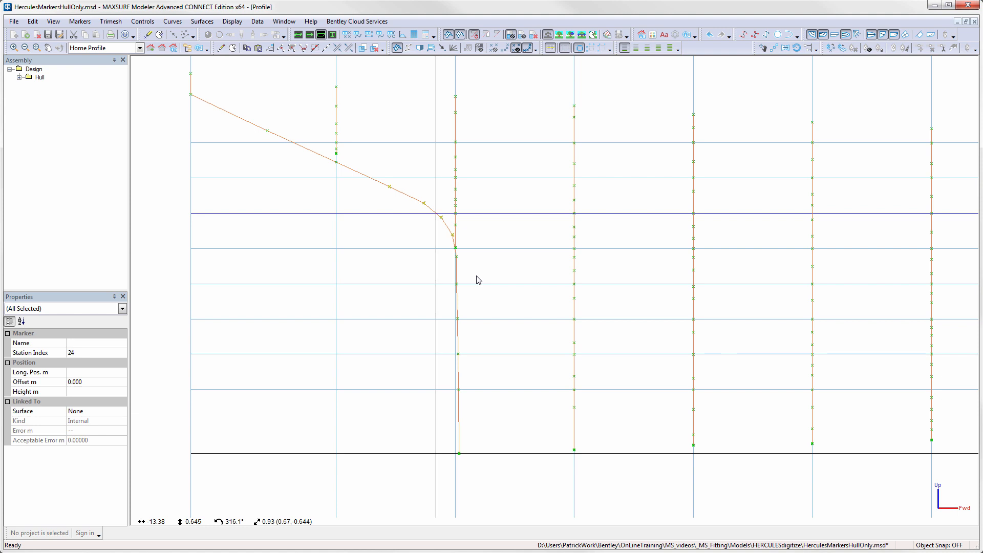
key(Delete)
click(497, 305)
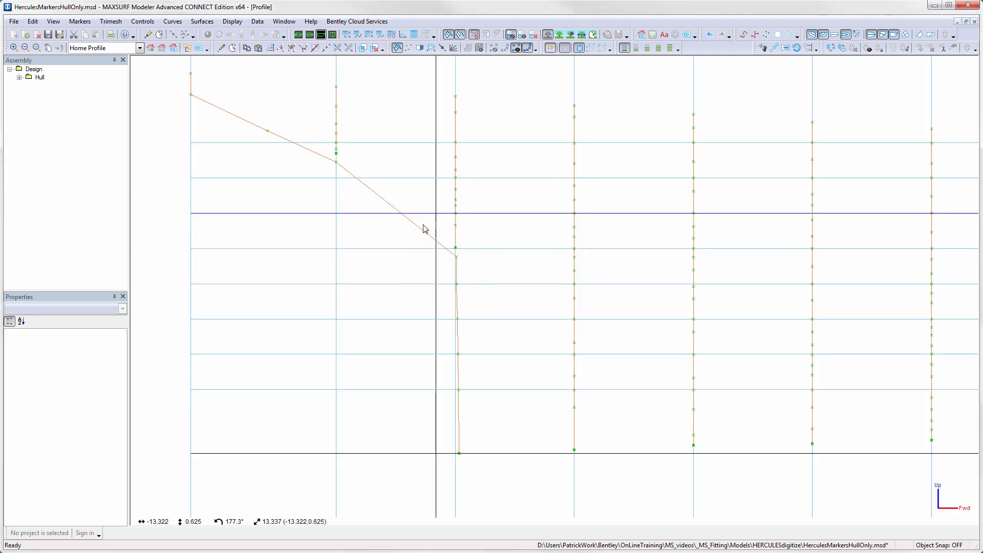
- Select the markers on the vertical stern line at the aft station and set their station index to 22
click(456, 225)
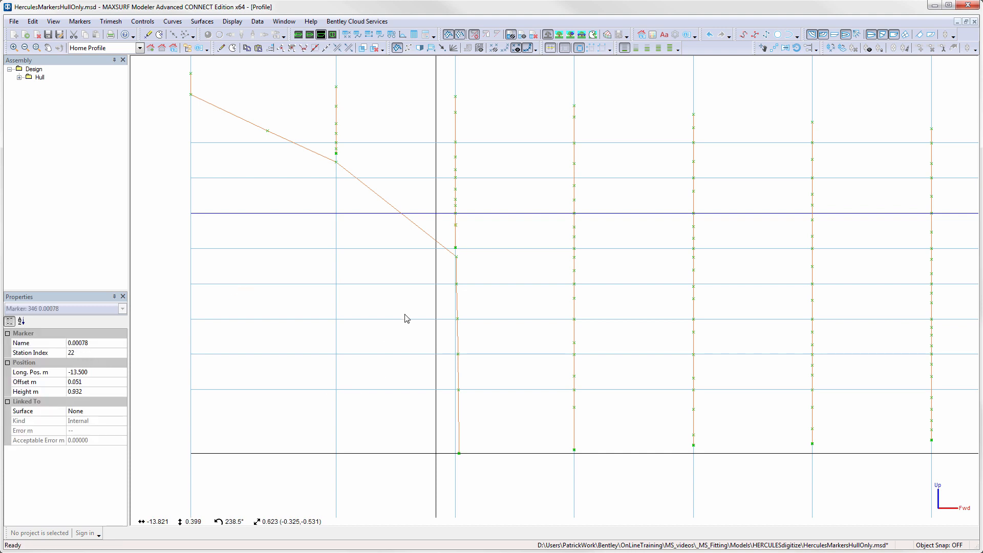
drag(451, 254, 479, 481)
click(53, 353)
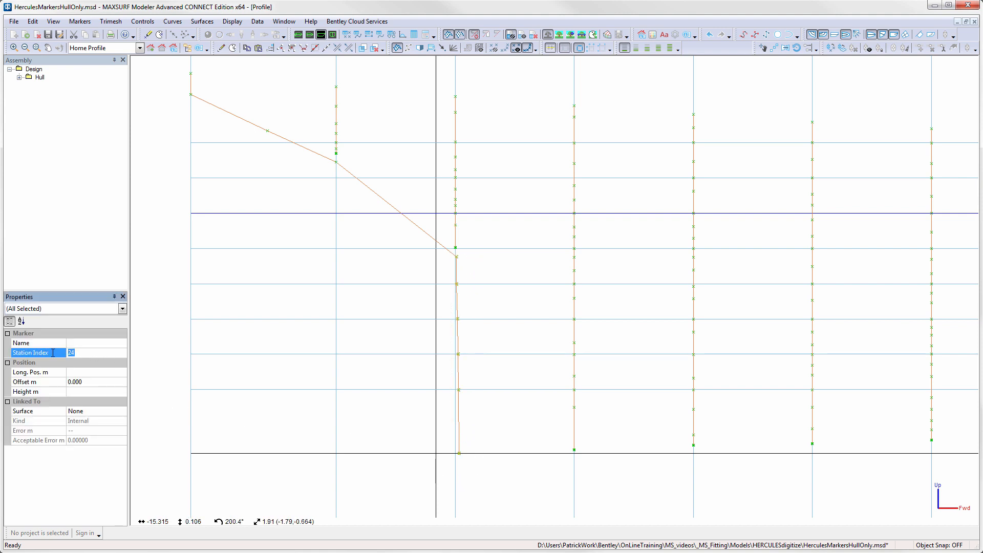
text(22)
key(Return)
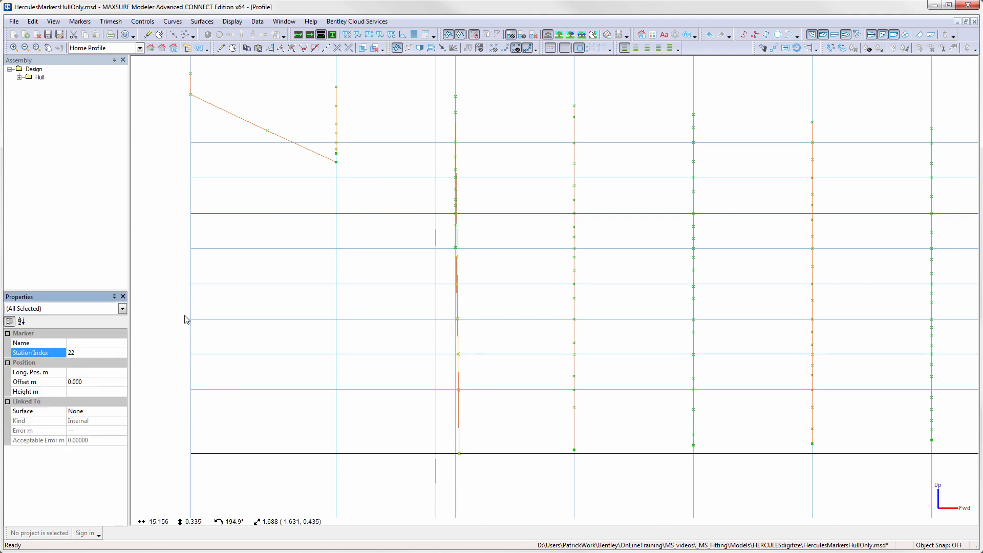
- In the perspective view, select the markers of the aft station and sort them within stations
click(298, 34)
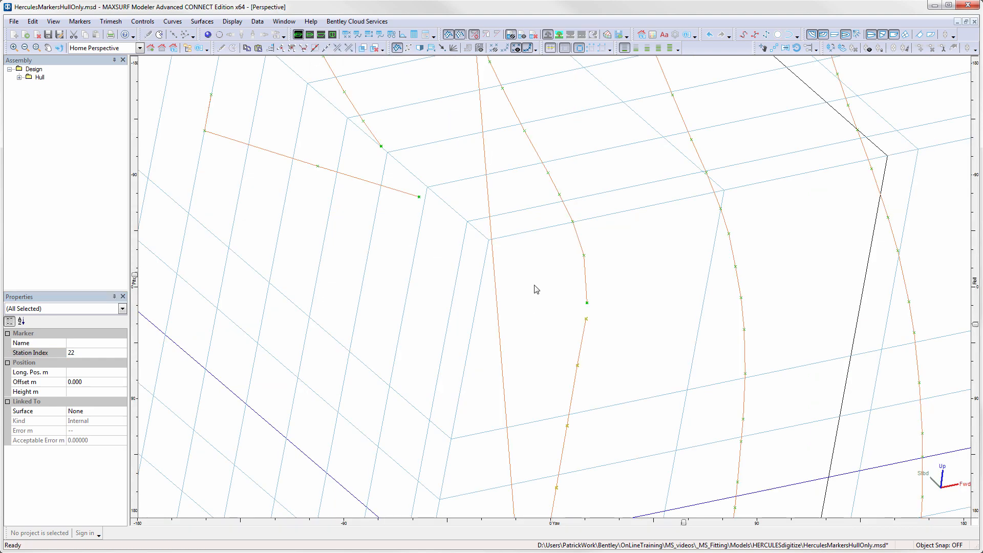
scroll(533, 287, down, 3)
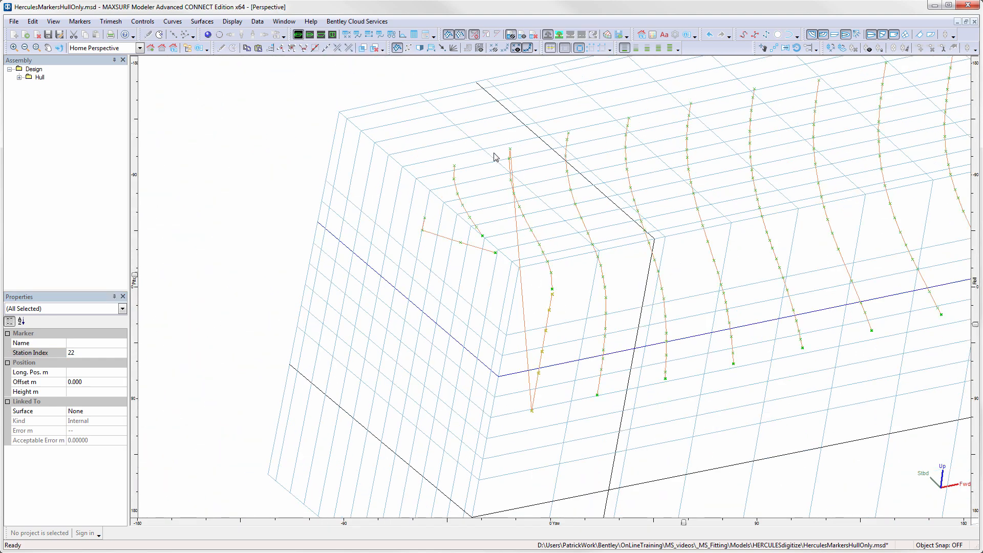
mouse_move(505, 131)
mouse_down()
mouse_move(544, 279)
mouse_move(560, 423)
mouse_up()
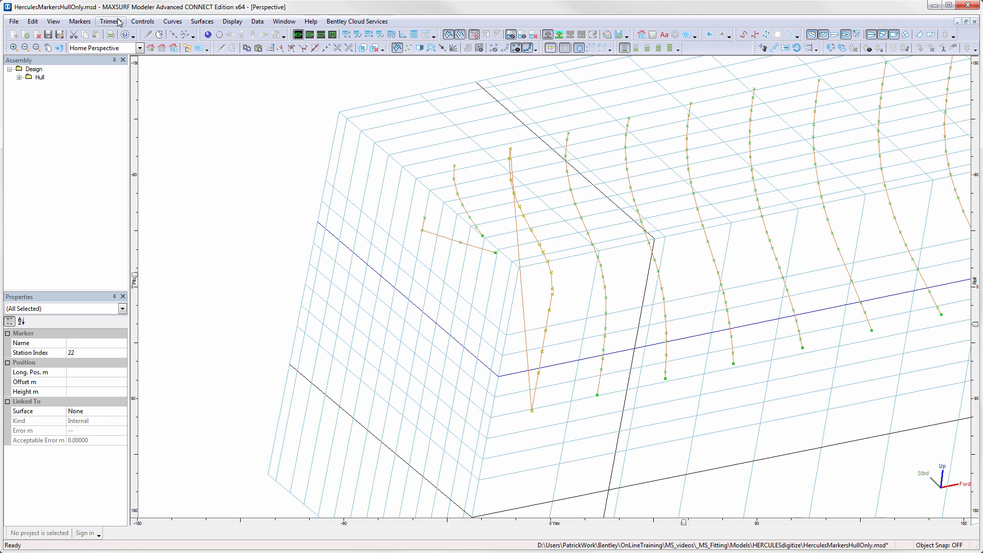
click(82, 22)
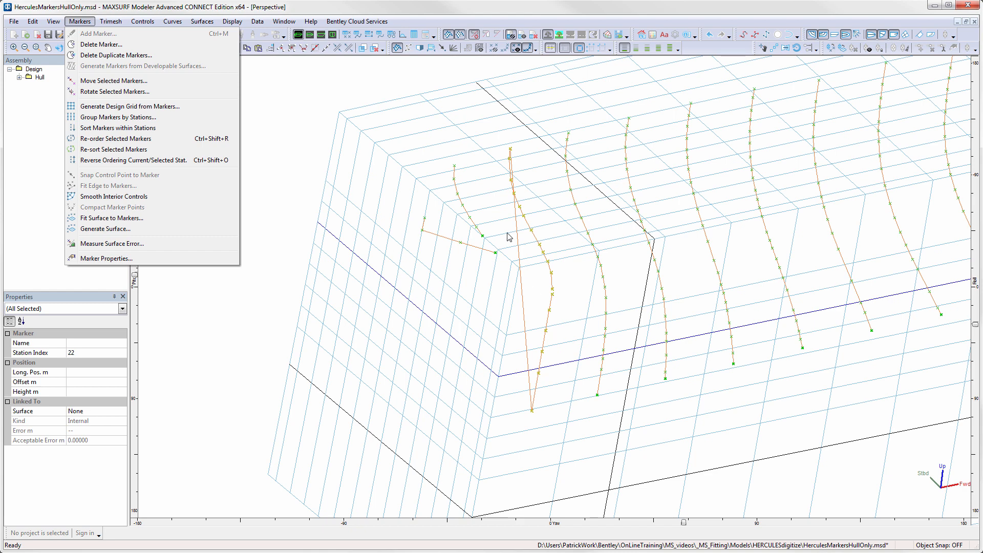
click(138, 128)
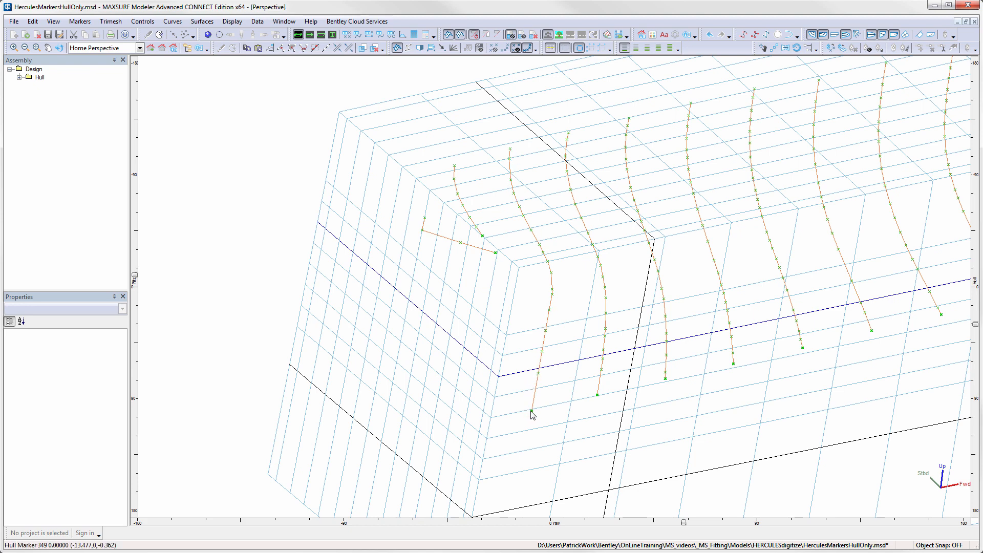
- Select the markers on the short transom line and set their station index to 23
click(483, 237)
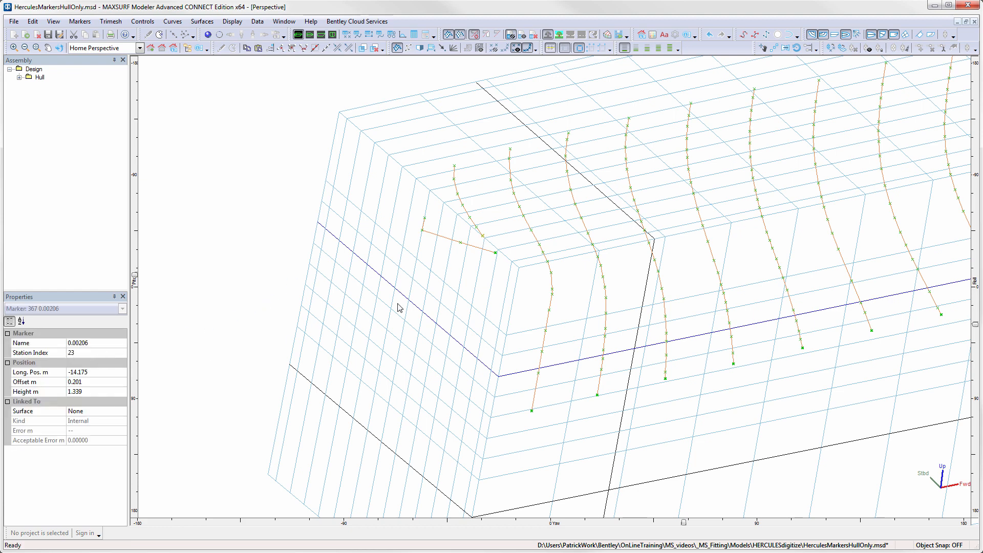
drag(487, 241, 501, 269)
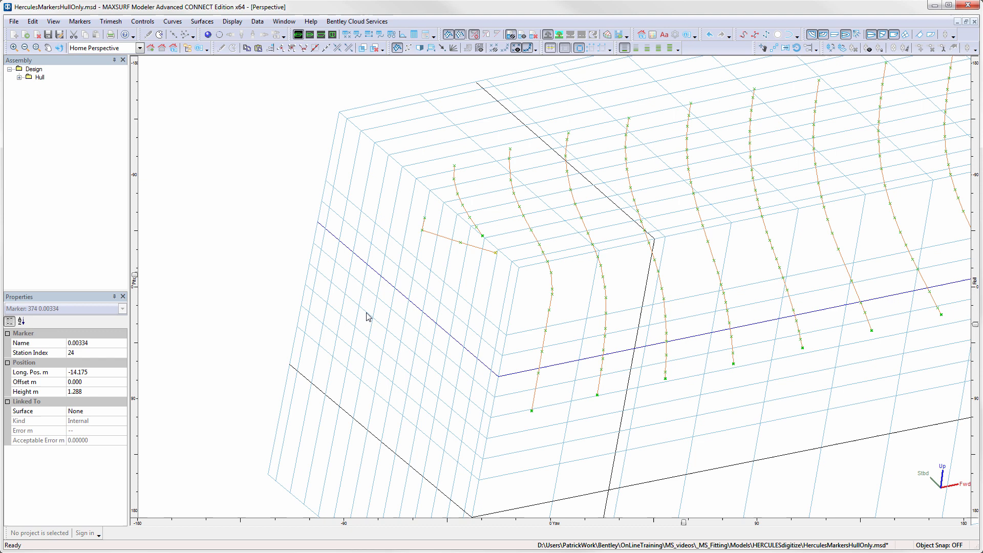
click(92, 353)
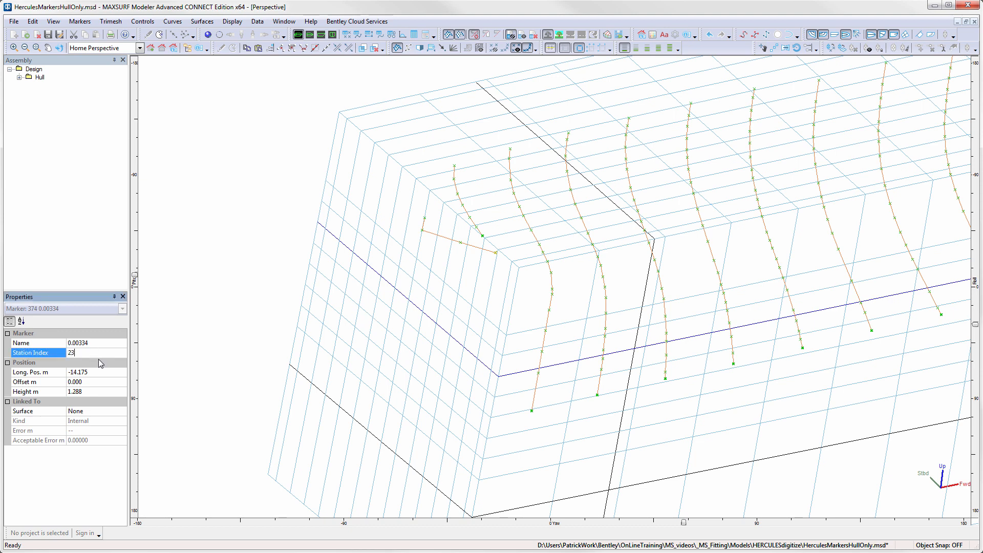
key(Return)
- Select the aftmost station's markers and sort the markers within stations
mouse_move(451, 162)
mouse_down()
mouse_move(490, 219)
mouse_move(496, 260)
mouse_up()
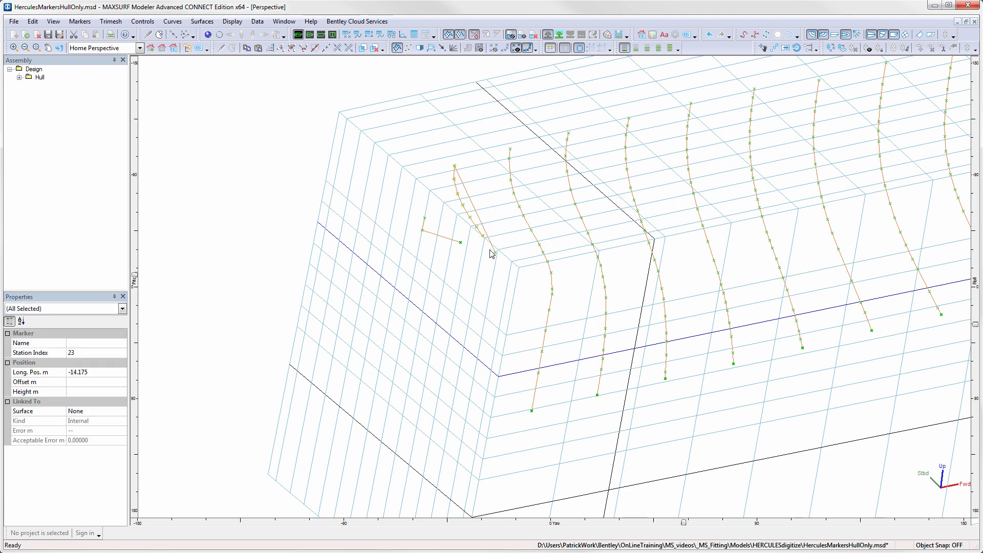
click(82, 23)
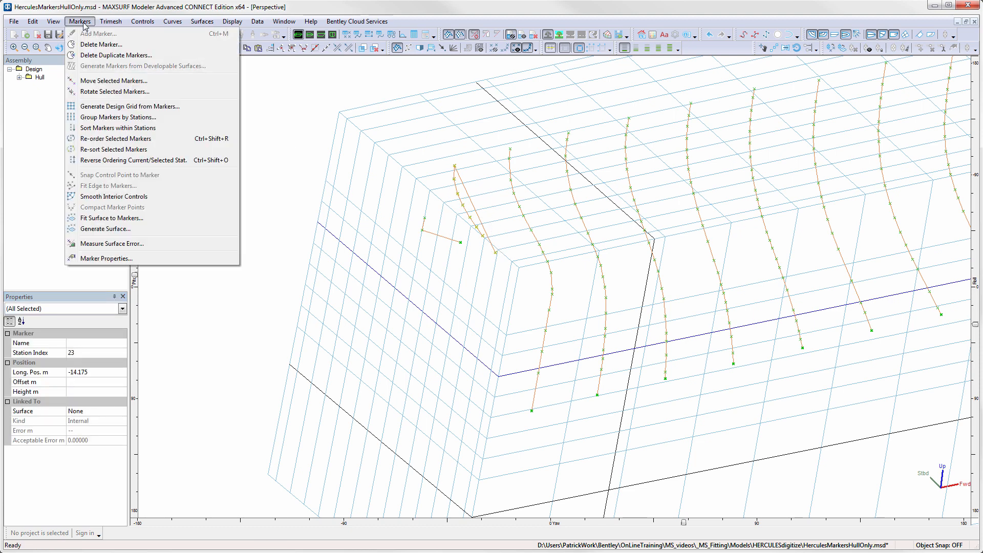
click(108, 129)
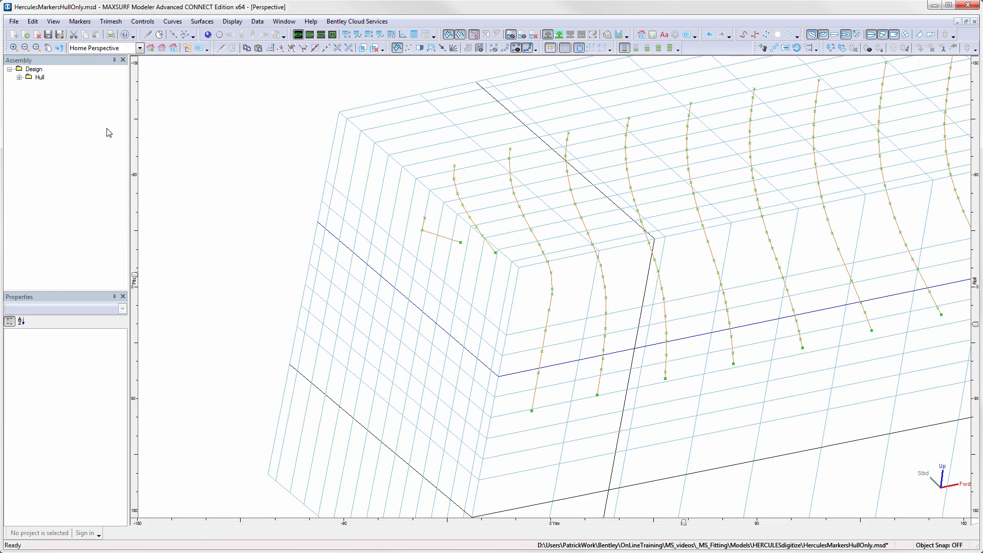
- Generate a trimesh from the markers, keeping it symmetrical and deleting triangles lying on the centreline
scroll(586, 224, down, 3)
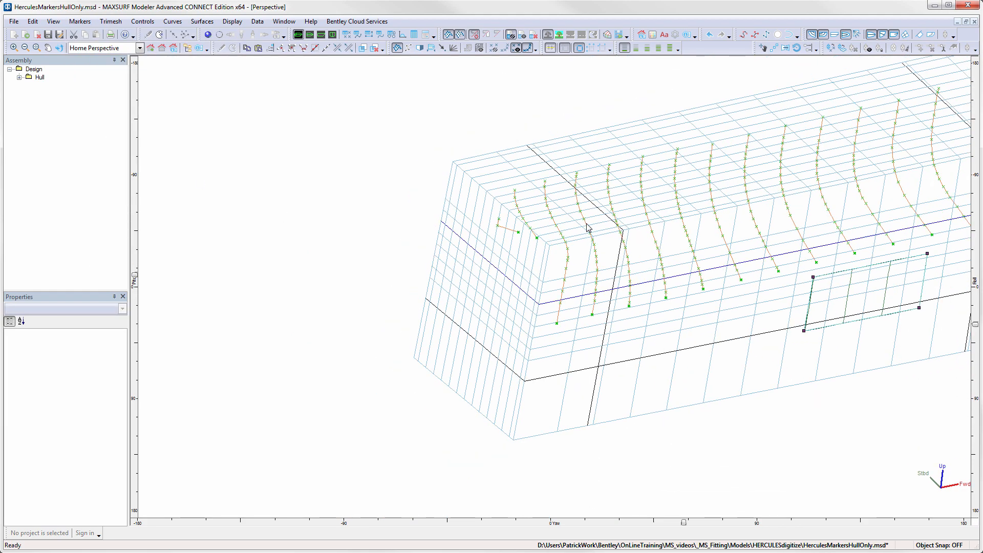
middle_drag(733, 270, 493, 296)
middle_drag(686, 261, 511, 285)
scroll(614, 251, down, 1)
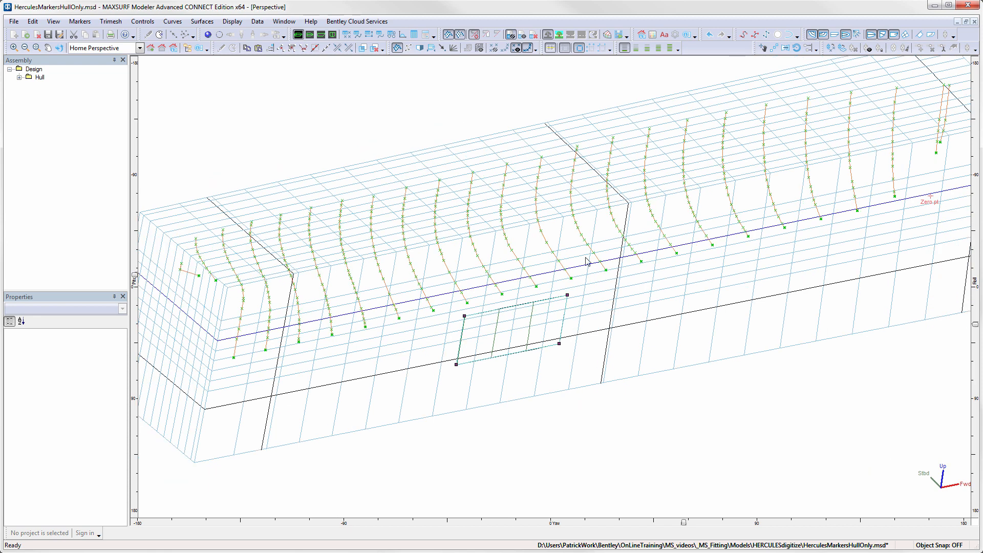
scroll(588, 268, down, 2)
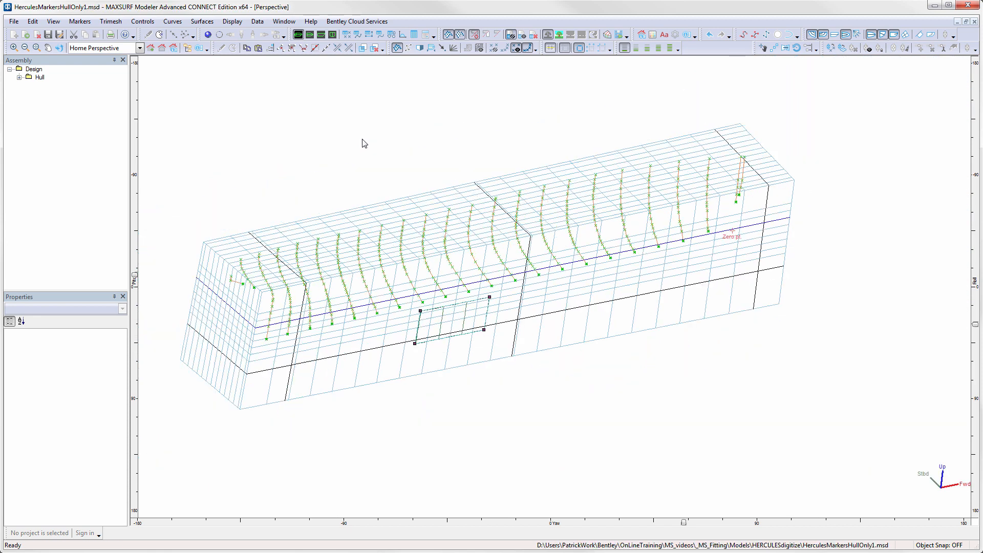
click(110, 21)
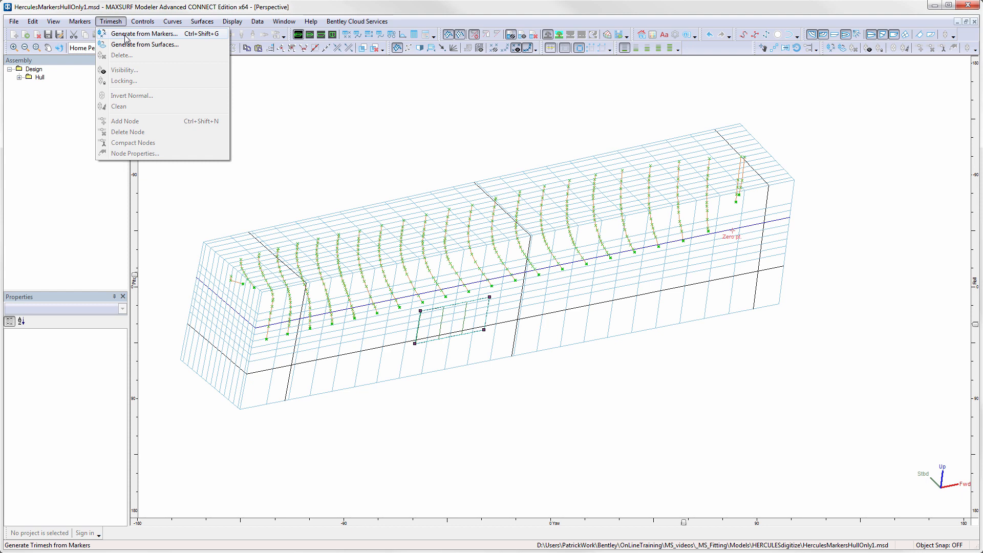
click(125, 35)
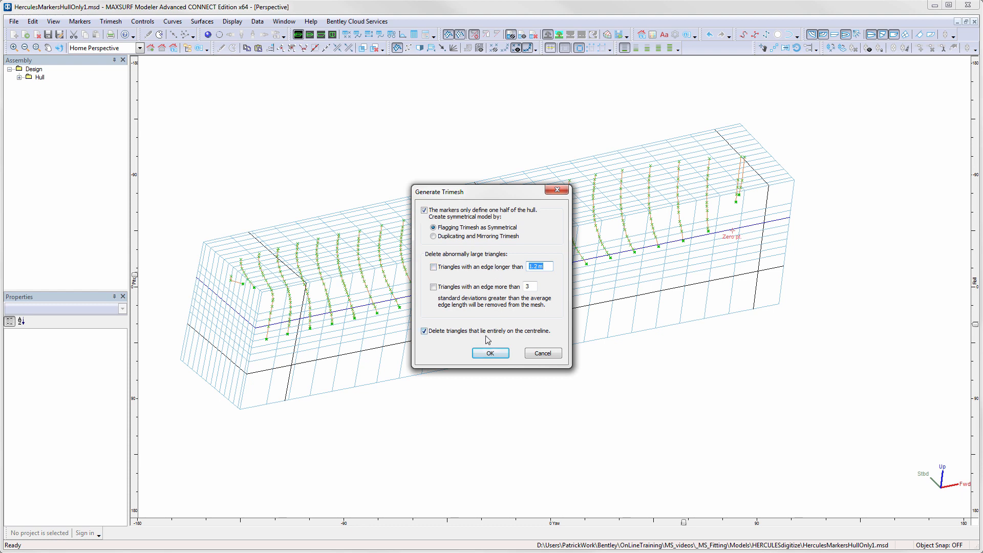
click(490, 354)
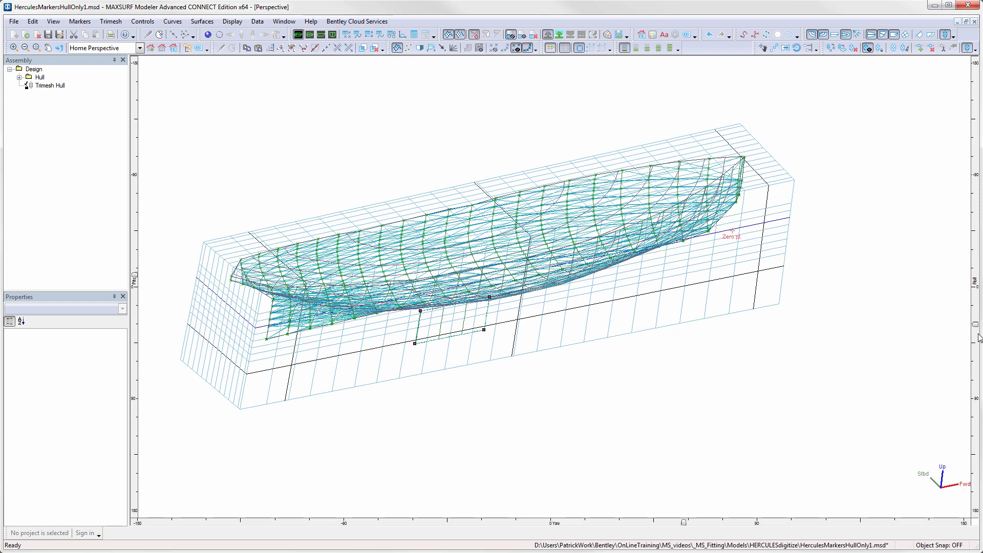
- Rotate the trimesh hull and check it against the background drawing in the plan and profile views
drag(976, 326, 976, 263)
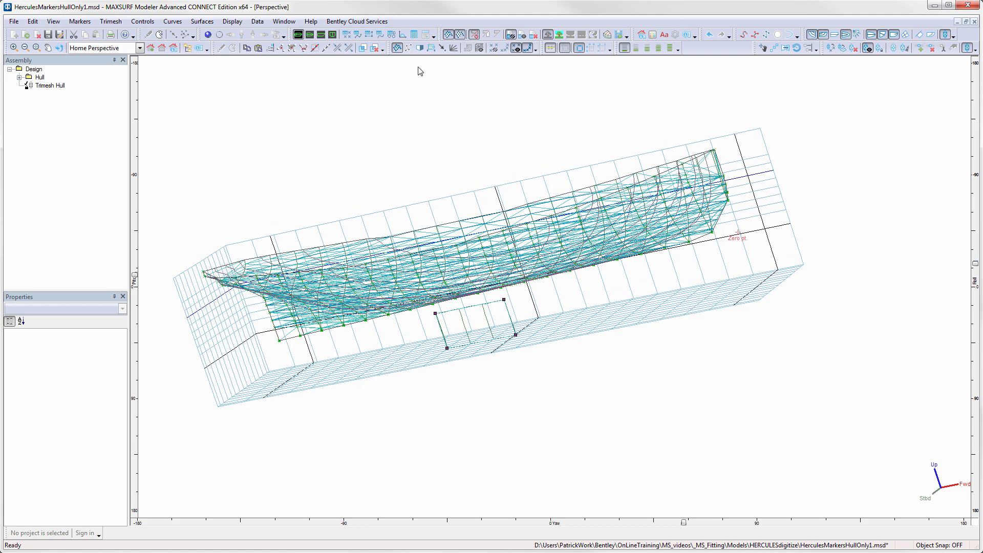
click(420, 48)
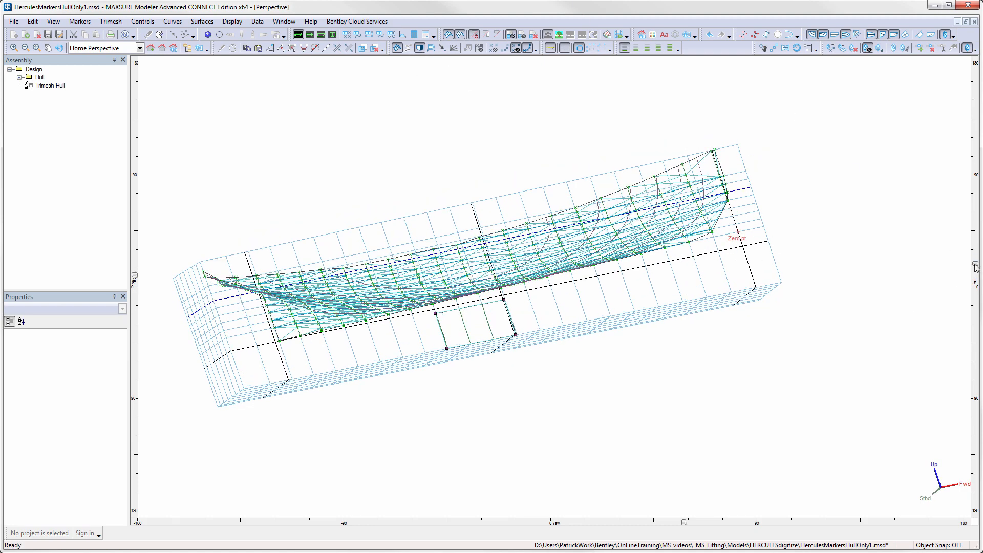
drag(976, 266, 975, 316)
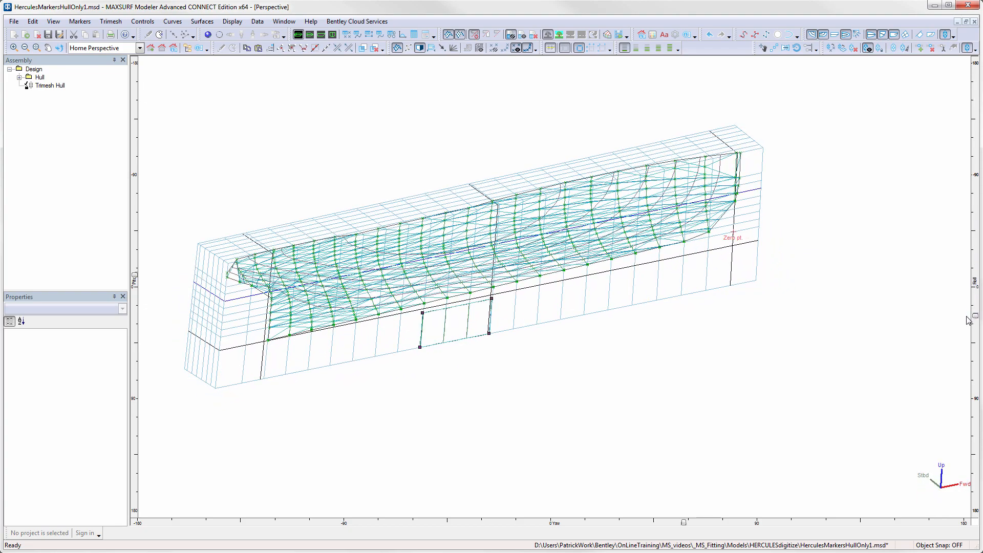
key(F4)
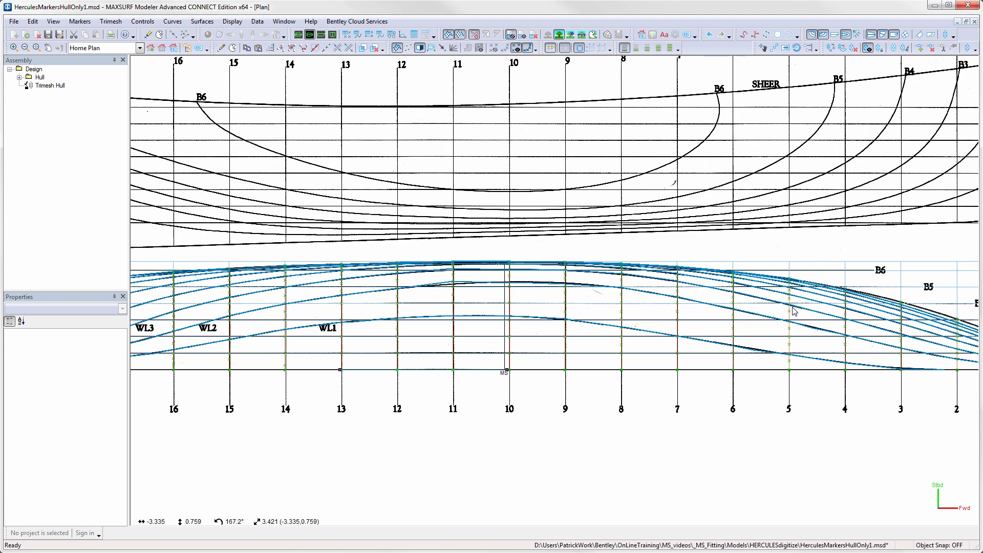
click(321, 35)
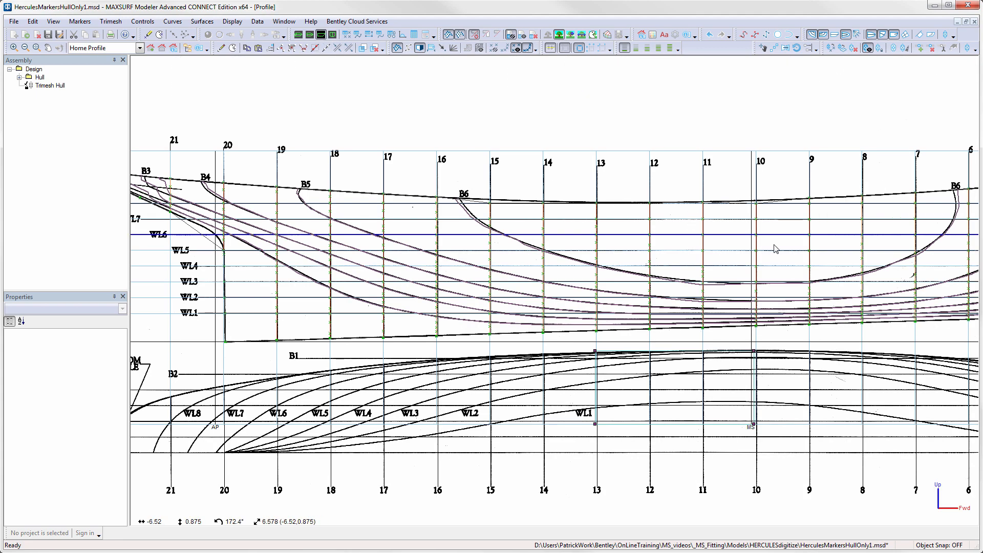
mouse_move(773, 245)
middle_down()
mouse_move(598, 229)
mouse_move(766, 285)
mouse_move(626, 219)
mouse_move(639, 223)
middle_up()
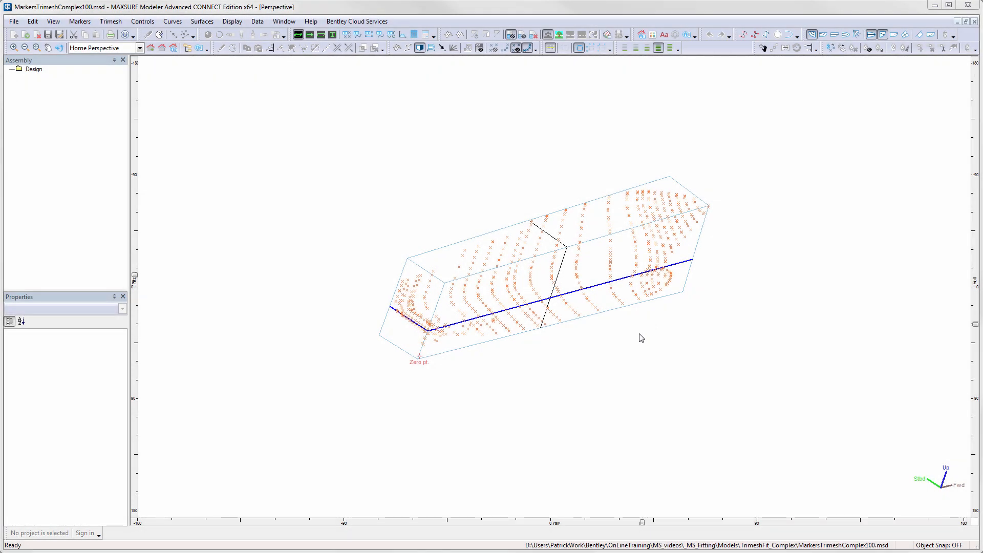
- In the MarkersTrimeshComplex100 design, select all markers and delete duplicate markers with a 0.015 m tolerance
scroll(615, 284, up, 2)
middle_drag(616, 283, 691, 338)
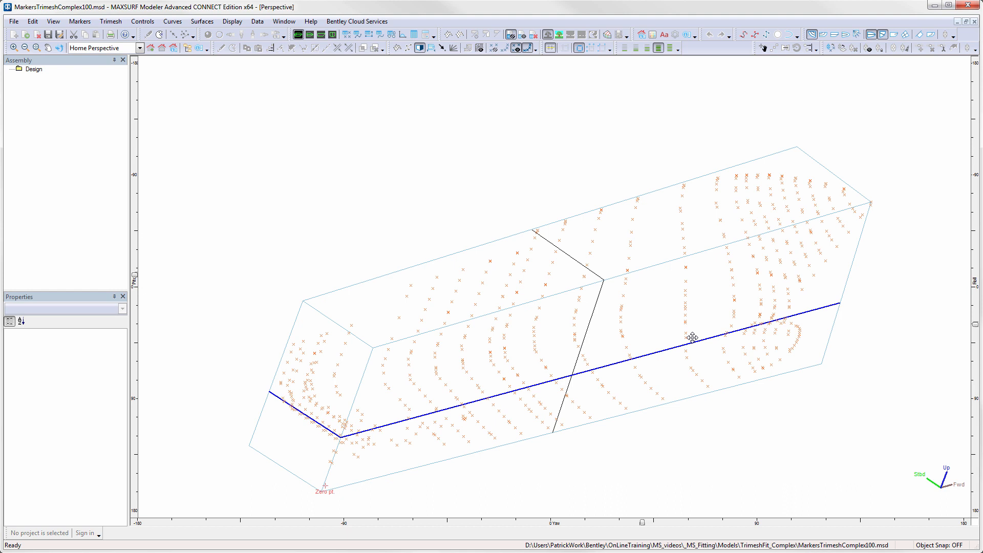
drag(912, 119, 239, 506)
click(80, 21)
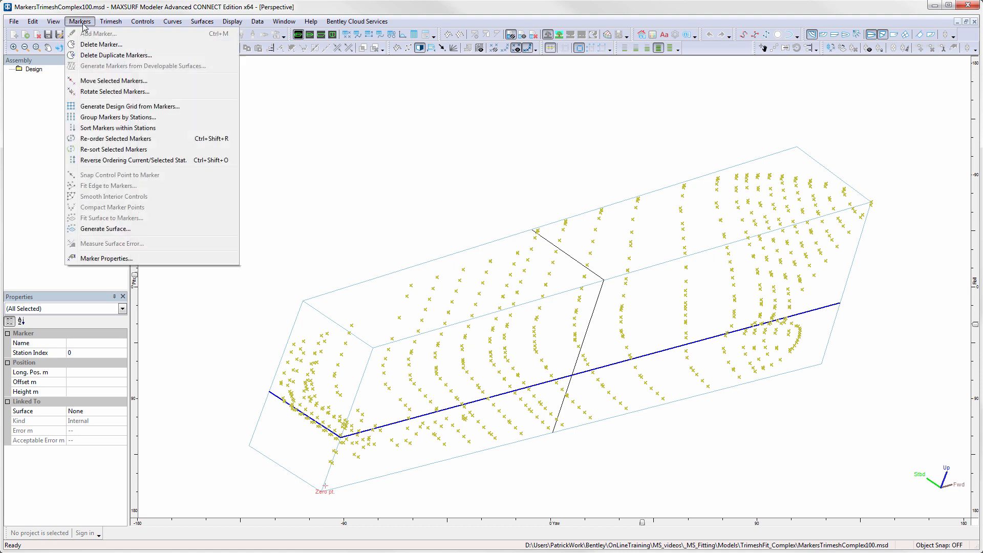
click(117, 58)
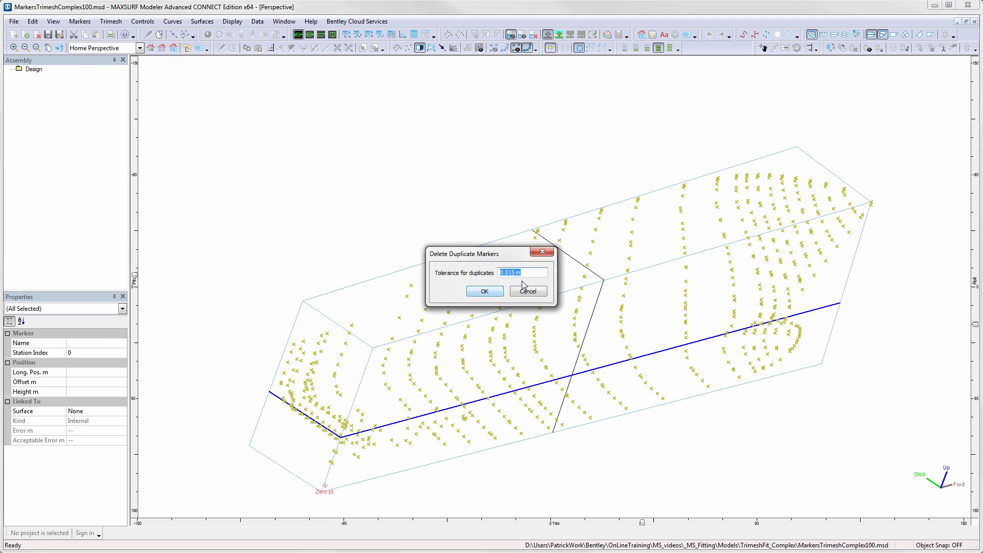
click(500, 294)
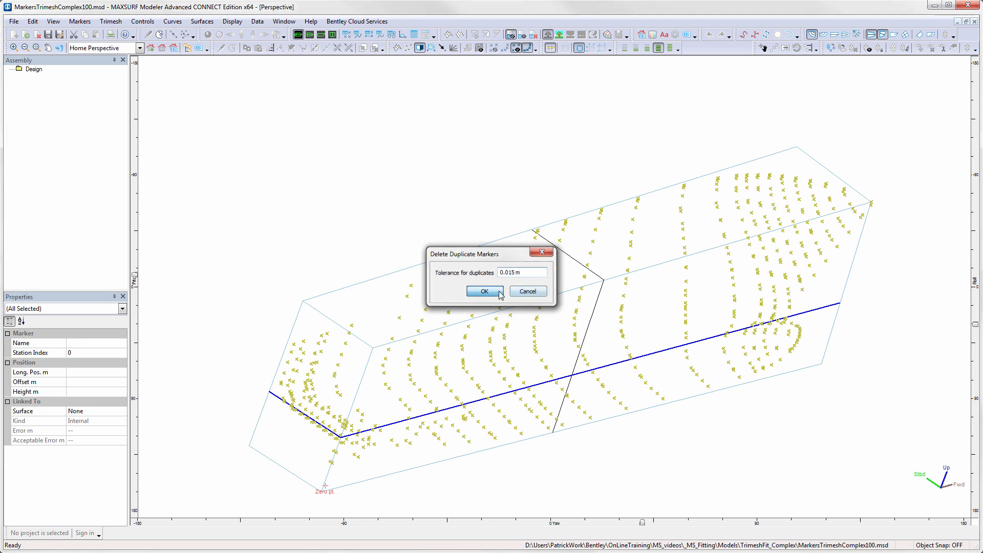
click(536, 305)
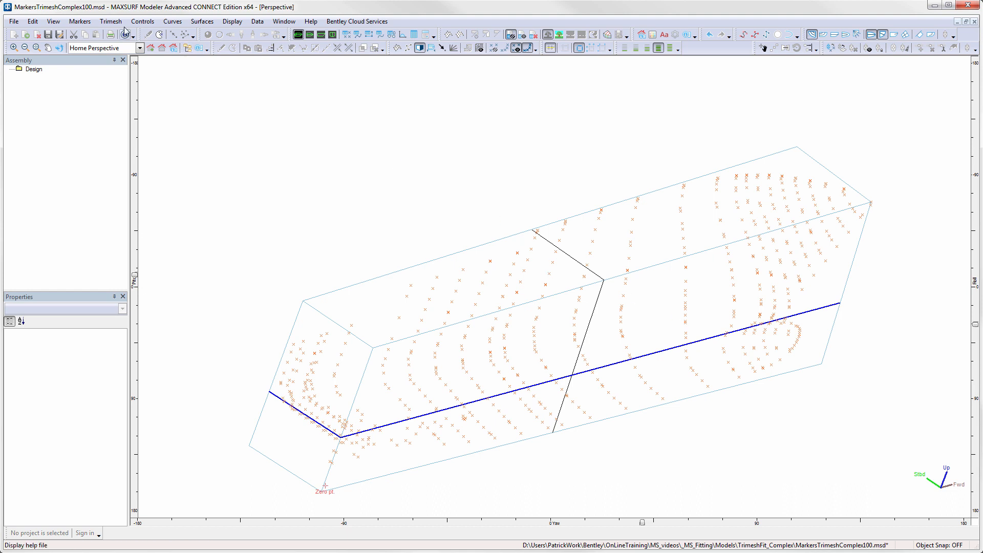
- Generate design grid stations from the markers, deleting existing stations and requiring at least 4 markers per station
click(83, 21)
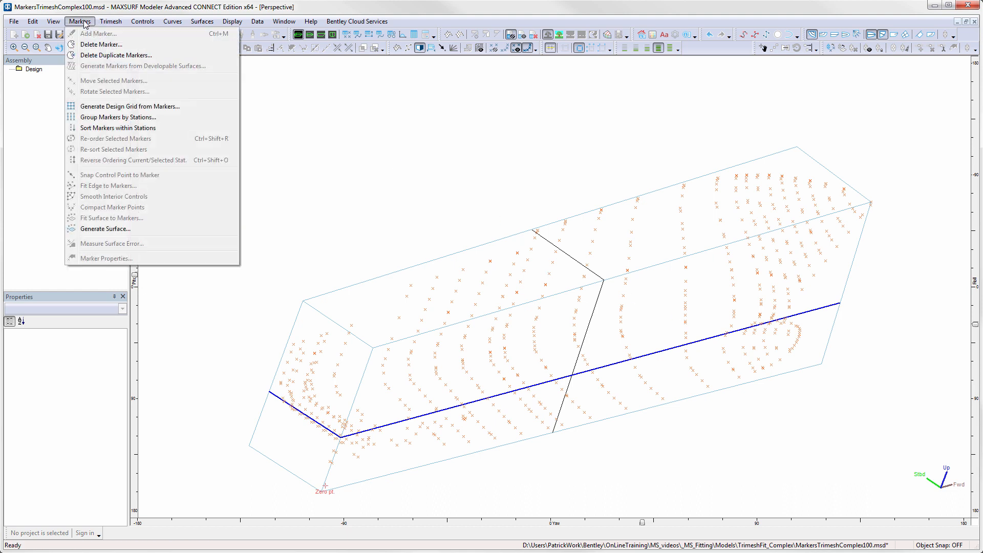
click(132, 106)
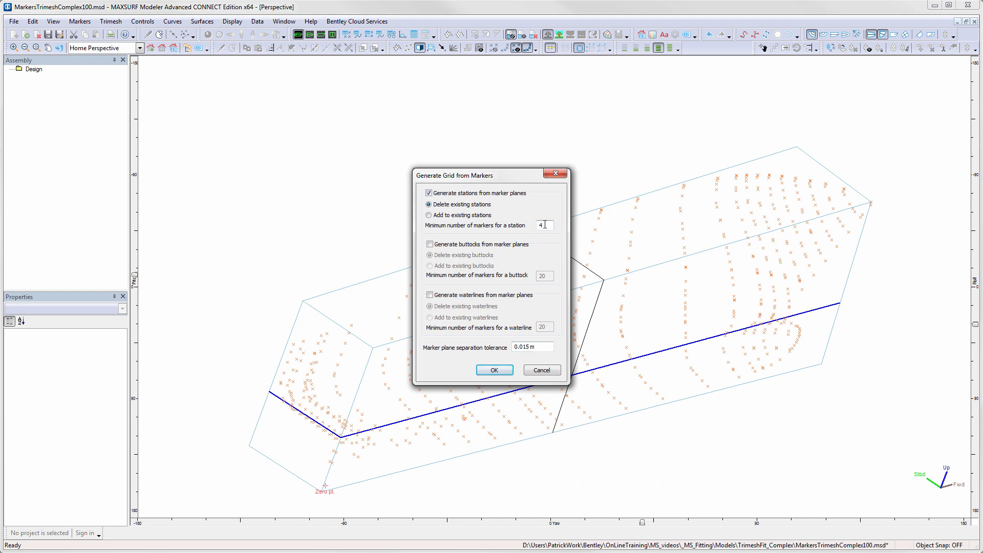
click(501, 370)
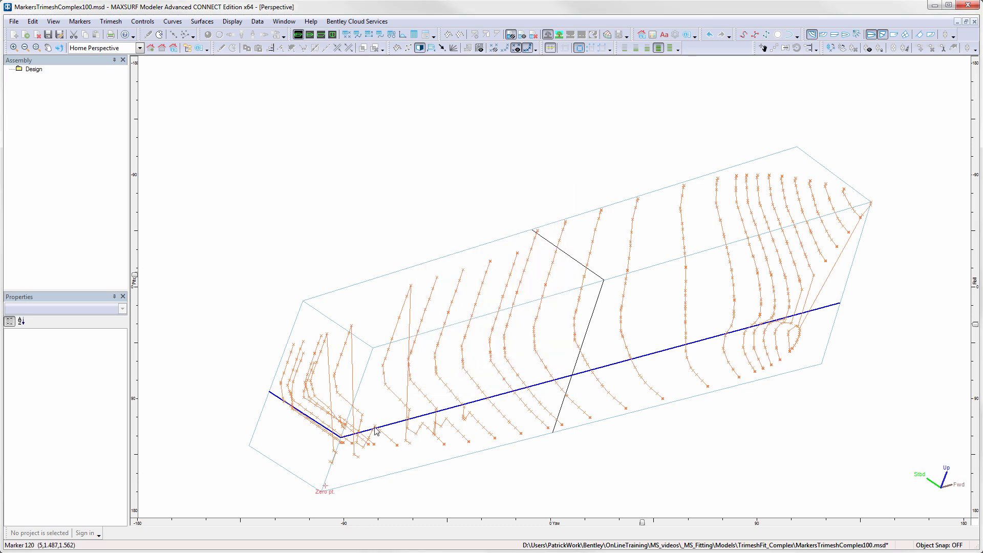
scroll(342, 406, up, 3)
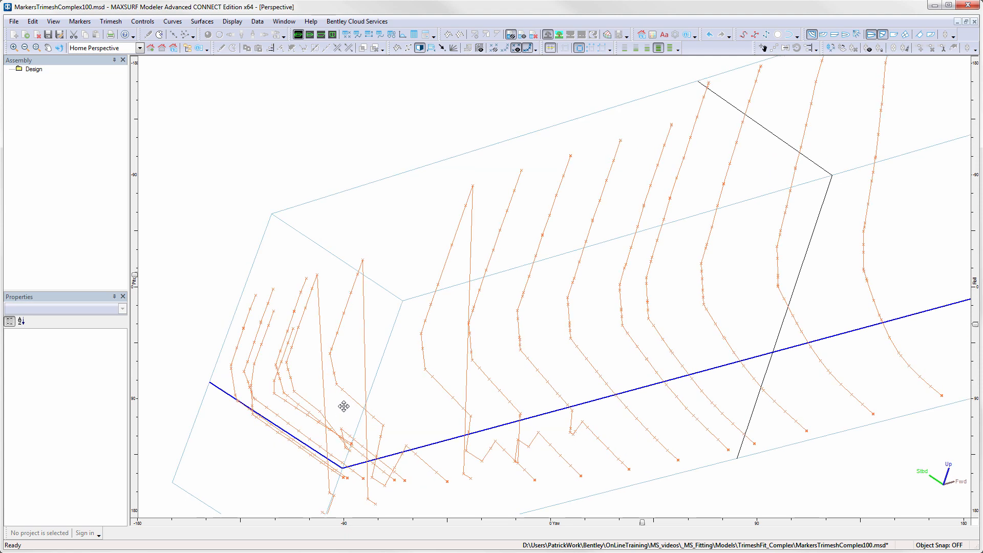
middle_drag(345, 404, 362, 278)
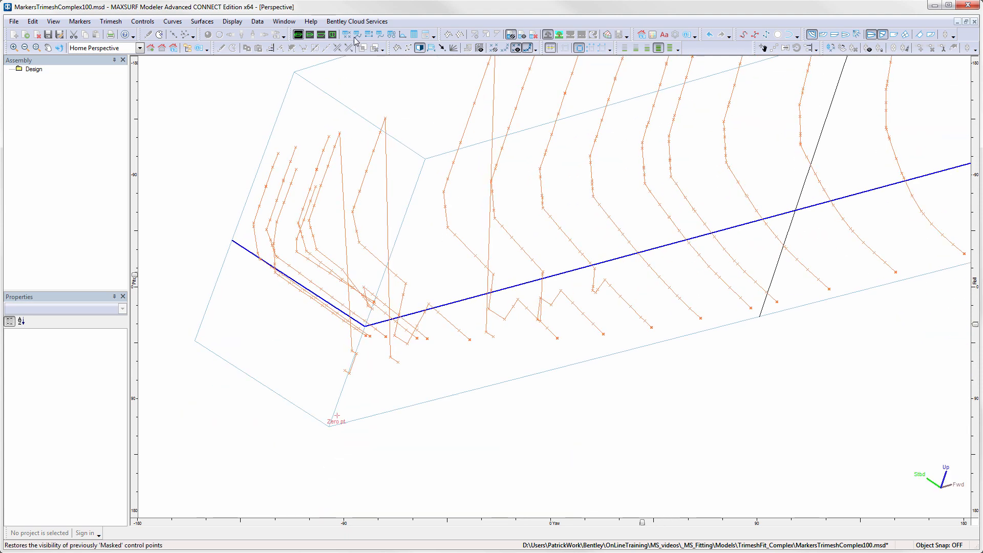
- Switch to the body plan view showing only the current station's markers and step to station 6
click(332, 34)
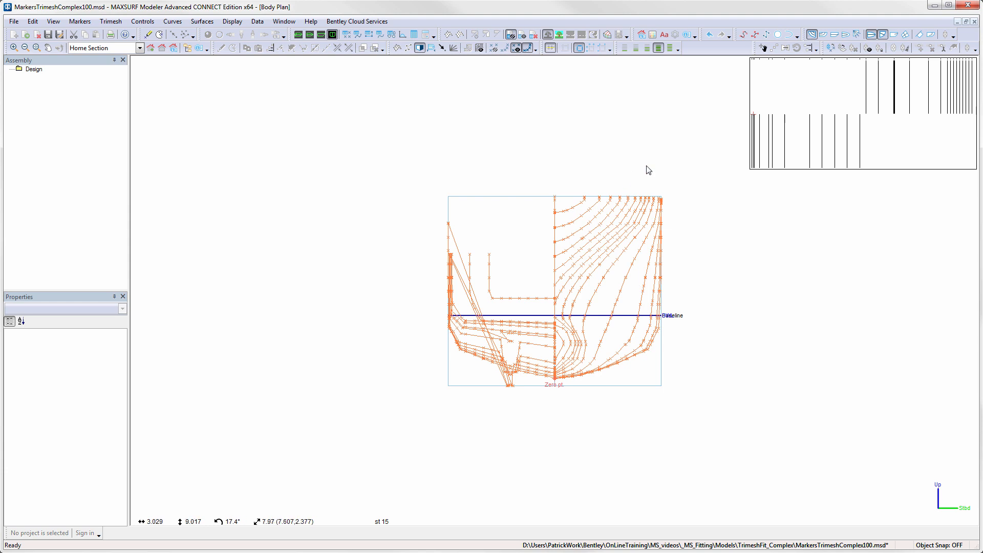
click(505, 50)
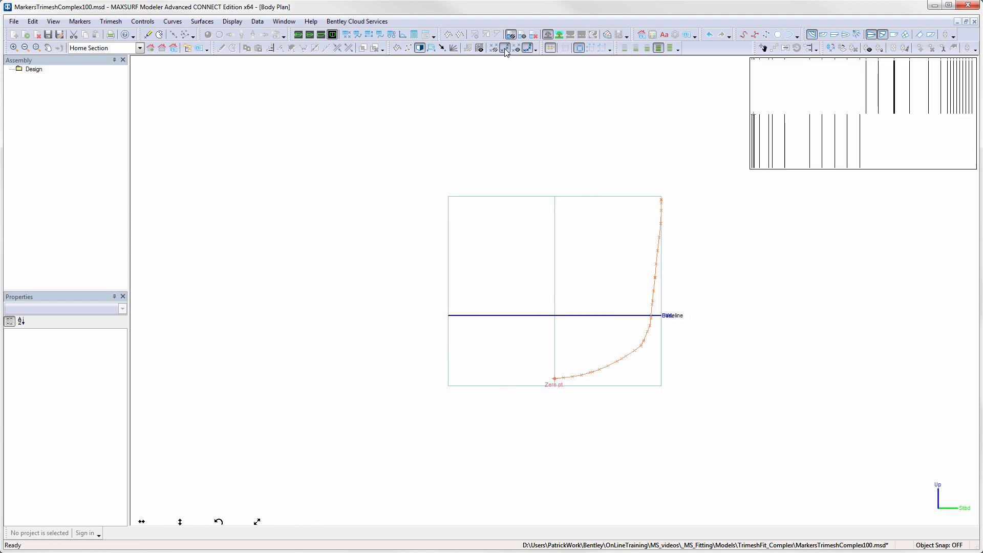
click(759, 80)
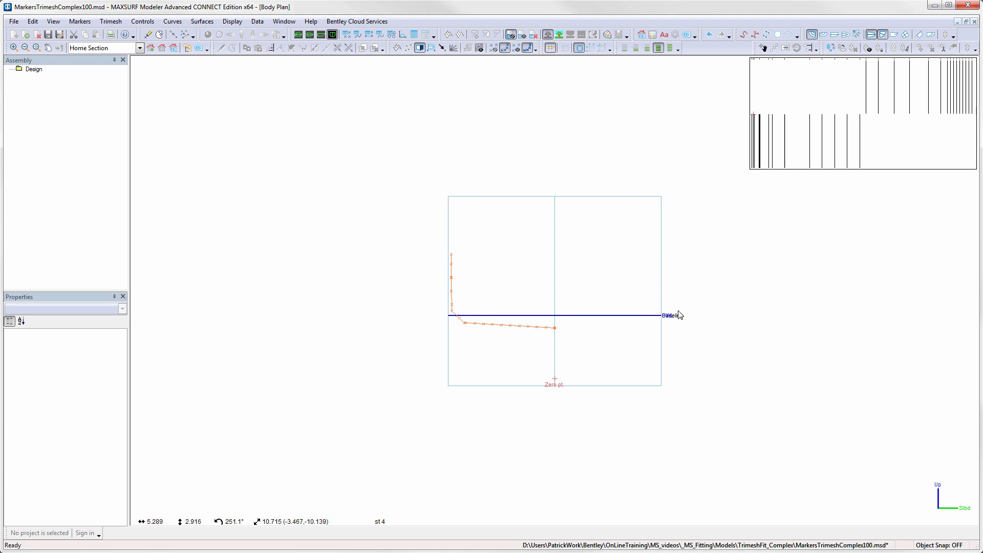
key(Right)
key(Right)
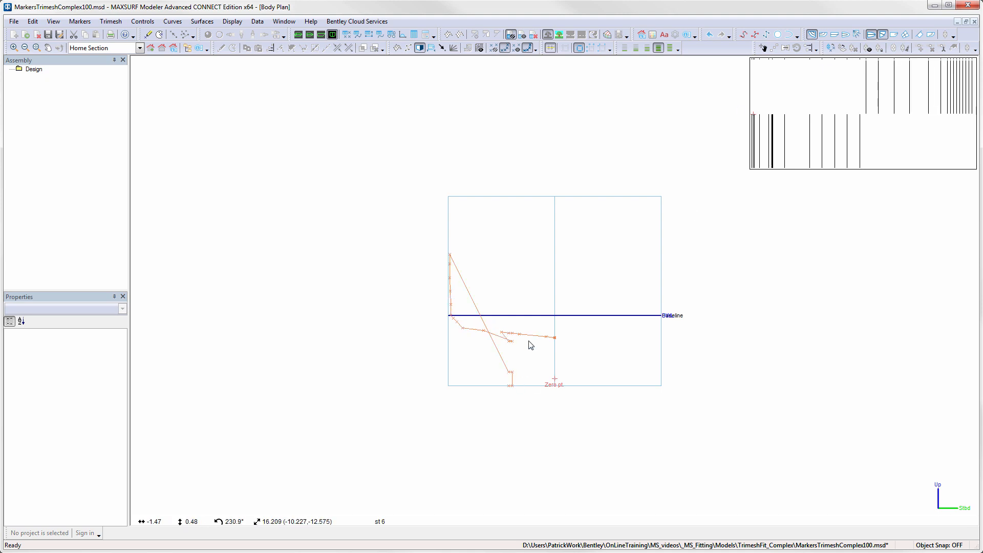
scroll(528, 349, up, 4)
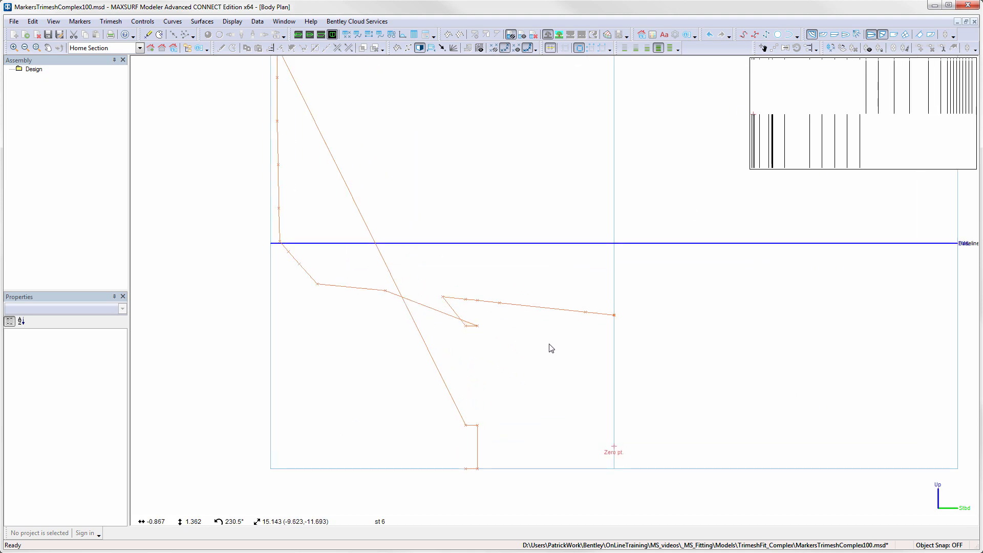
scroll(548, 347, down, 1)
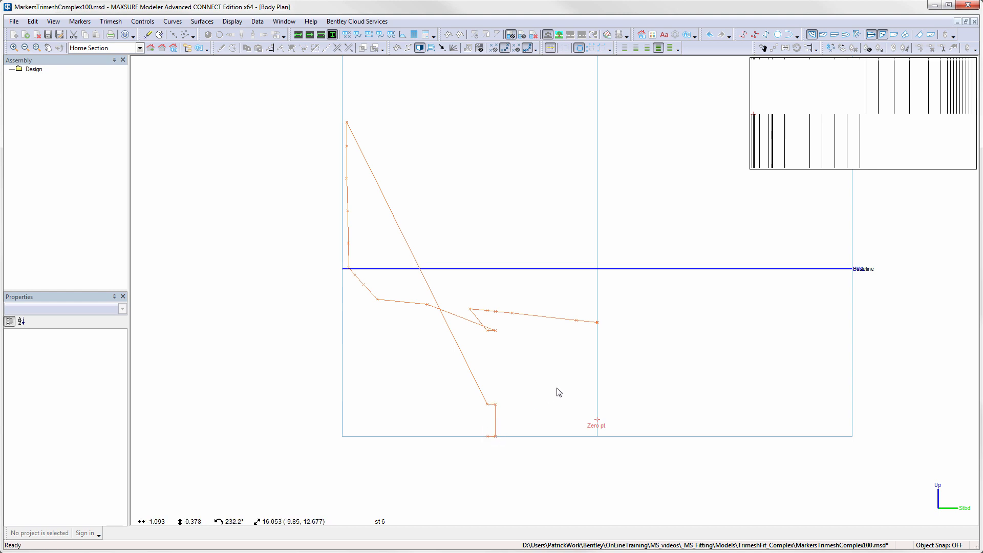
- Select station 6's markers in order from the centreline around the keel to the sheer, and re-order them in selection order
click(599, 323)
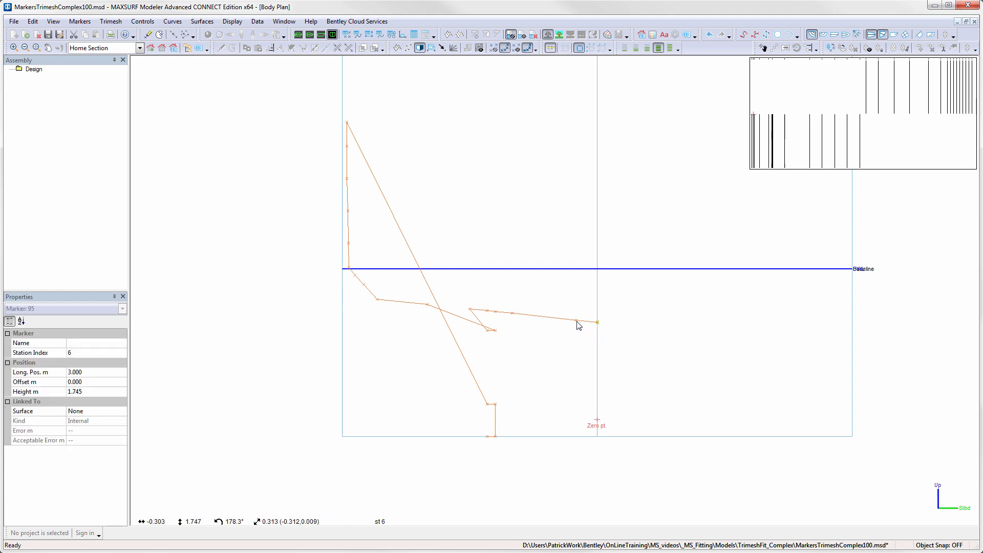
shift+click(577, 321)
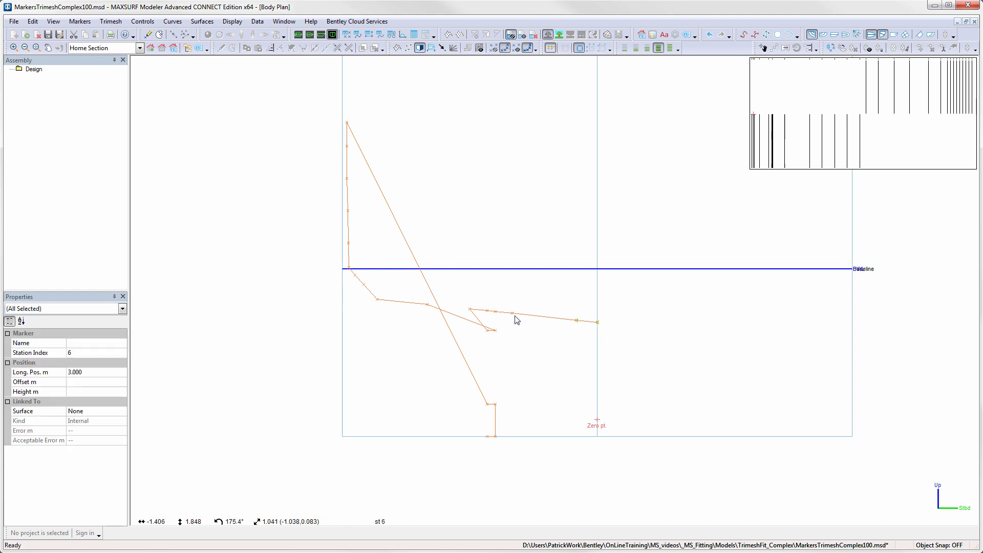
shift+click(513, 314)
shift+click(497, 313)
shift+click(496, 332)
shift+click(496, 404)
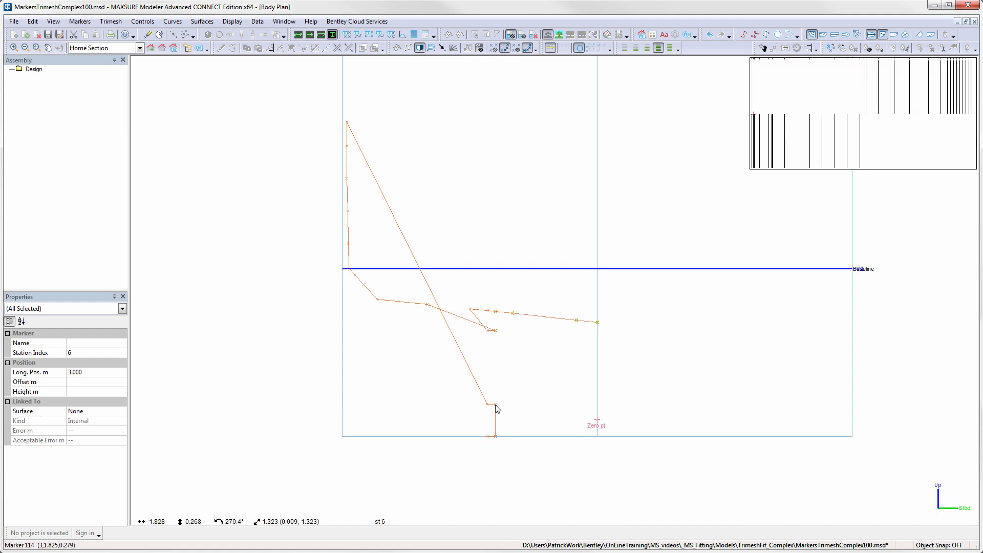
shift+click(496, 437)
shift+click(488, 437)
shift+click(487, 405)
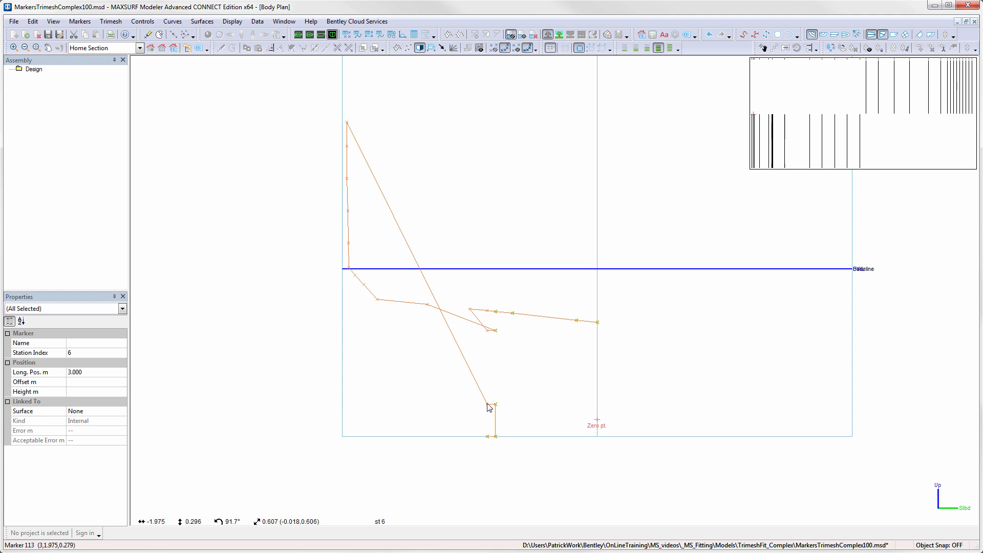
shift+click(487, 331)
shift+click(487, 311)
shift+click(471, 309)
shift+click(428, 307)
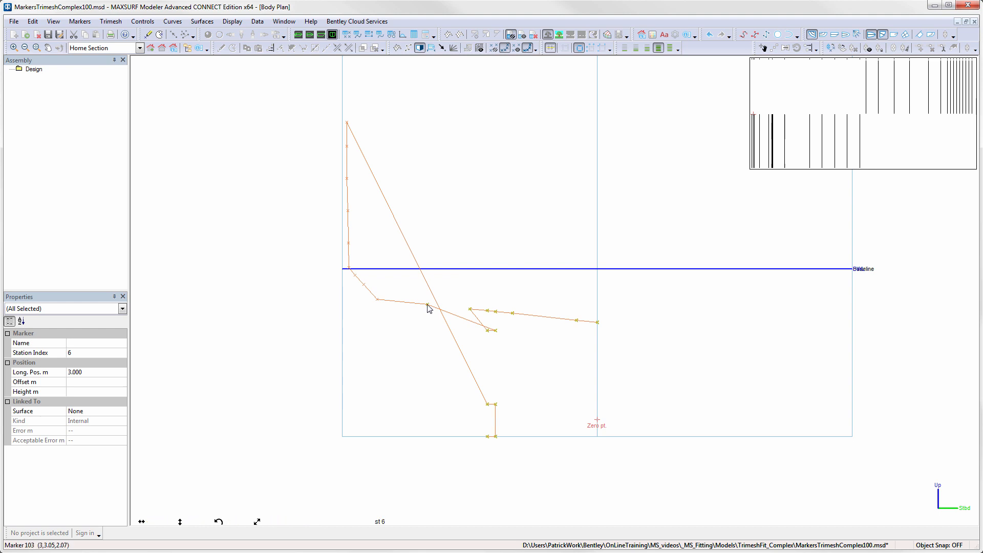
shift+click(377, 300)
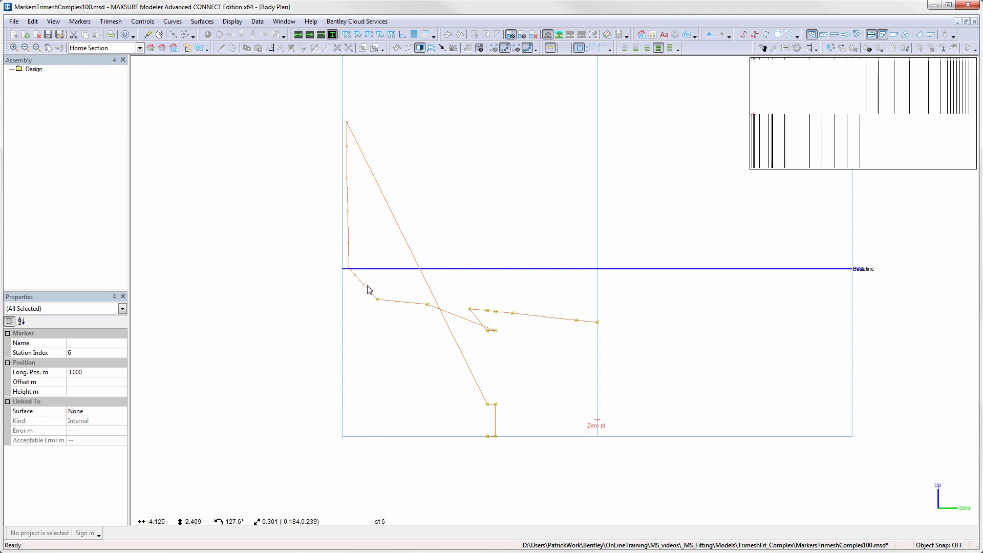
shift+click(364, 285)
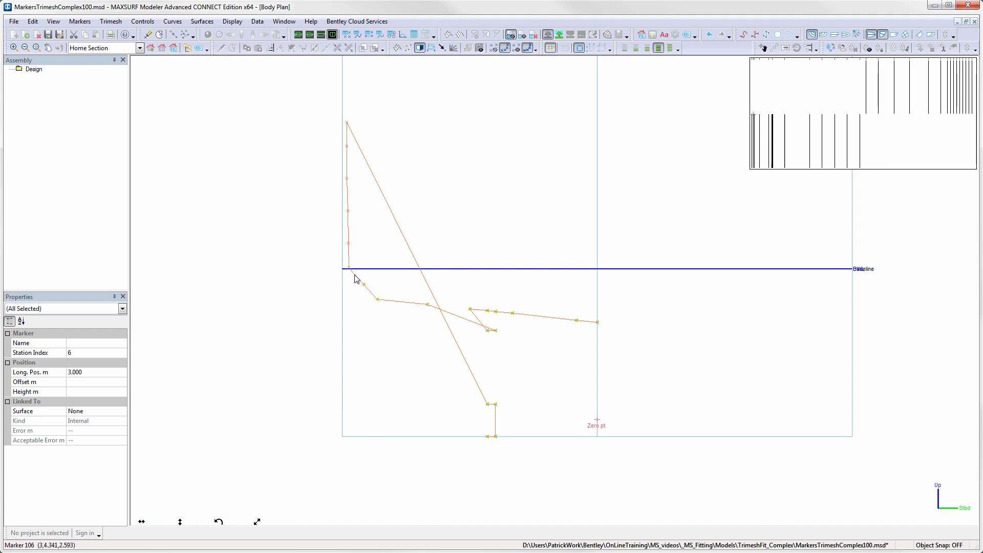
shift+click(349, 269)
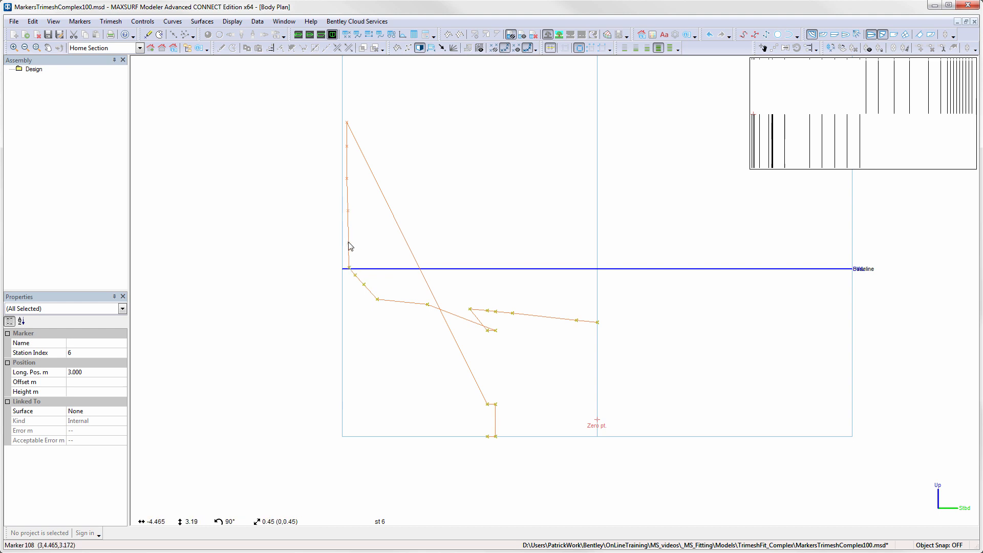
shift+click(349, 244)
shift+click(348, 211)
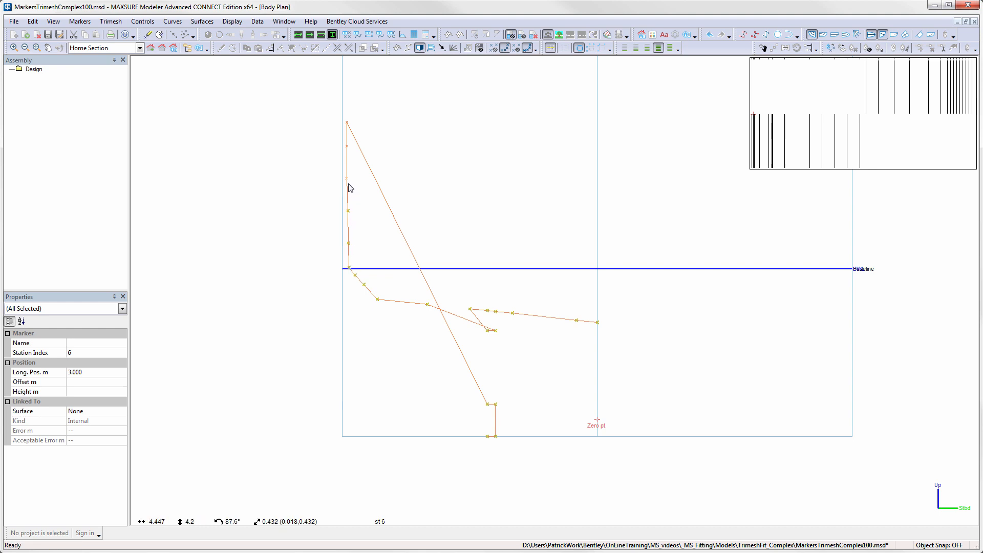
shift+click(348, 179)
shift+click(347, 147)
shift+click(348, 124)
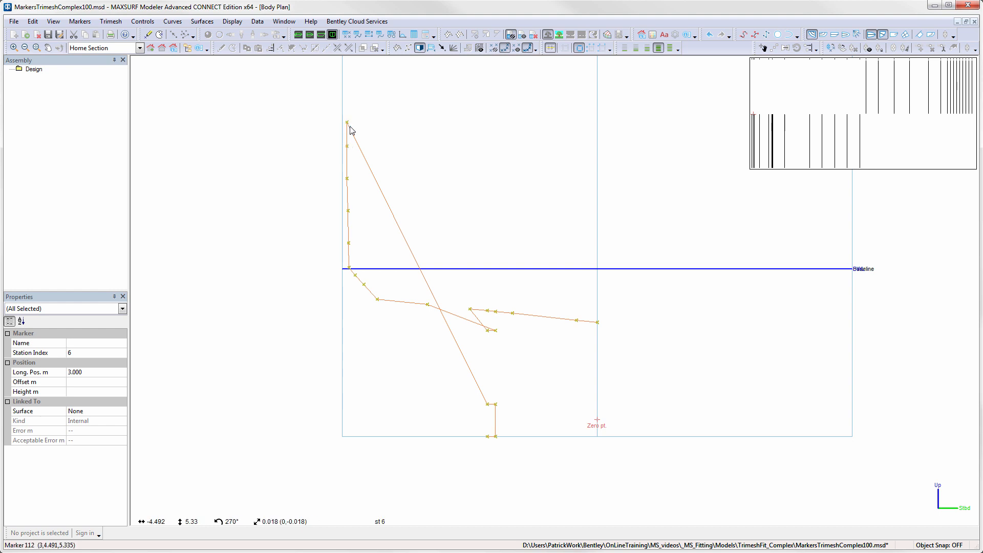
click(79, 22)
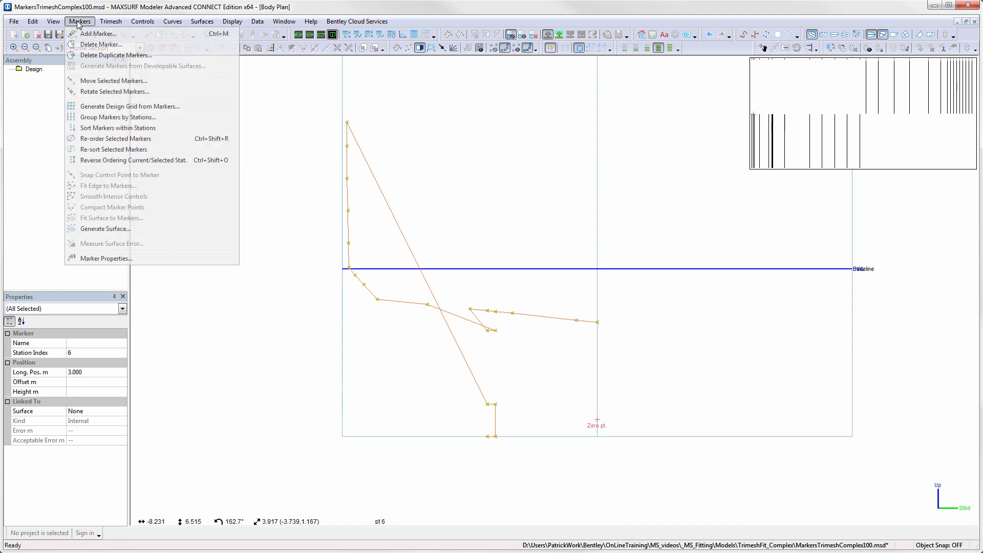
click(117, 140)
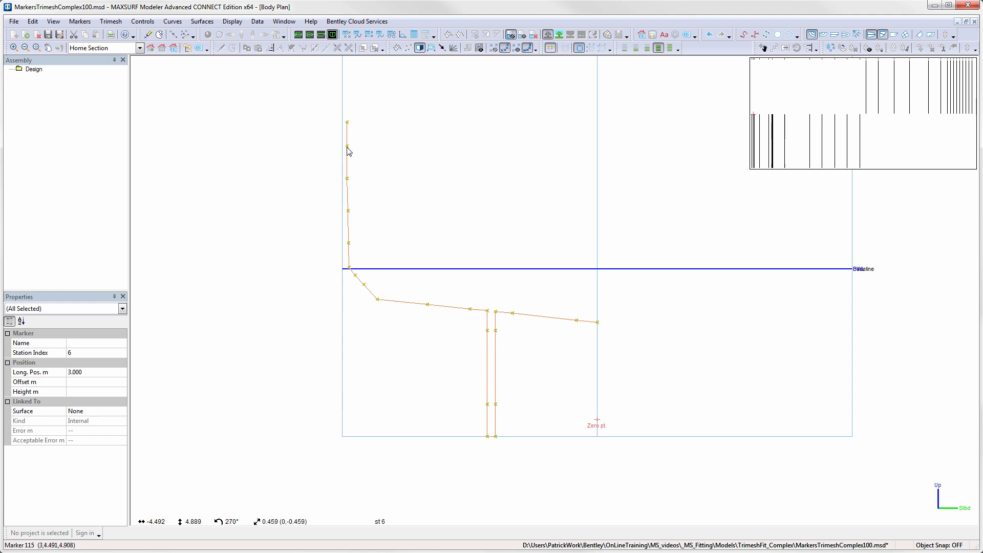
- Move to station 7, select its markers in order from the centreline to the sheer, and re-order them
click(785, 169)
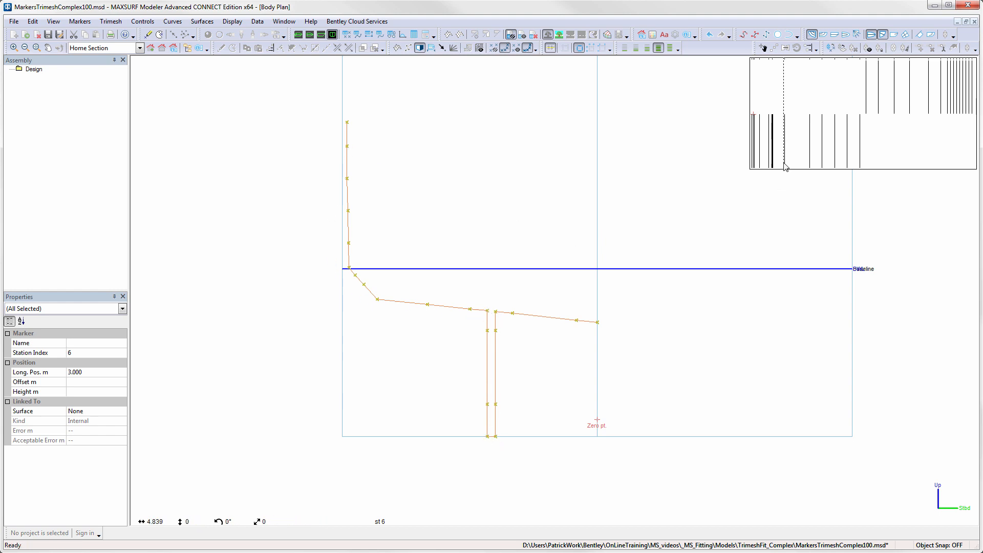
click(597, 346)
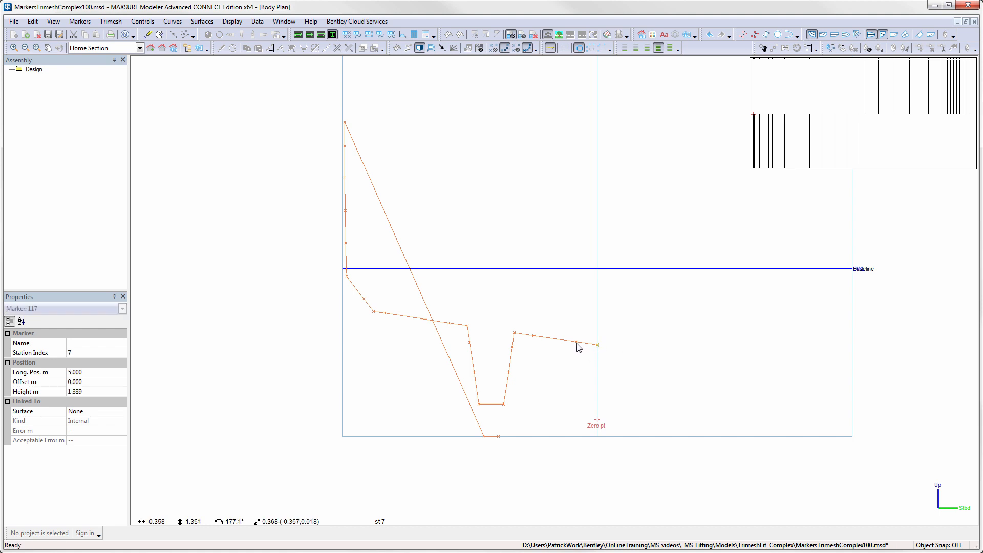
shift+click(515, 333)
shift+click(513, 347)
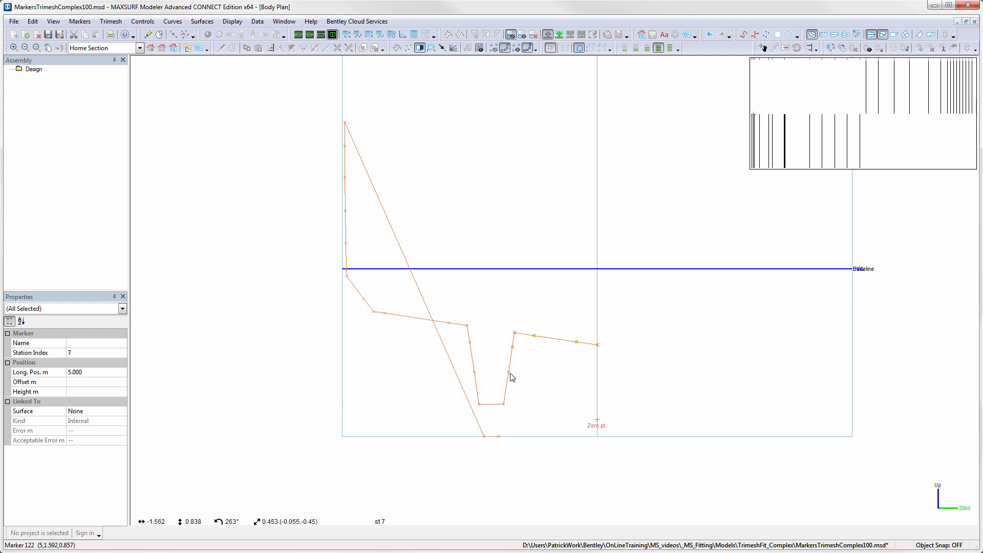
shift+click(509, 373)
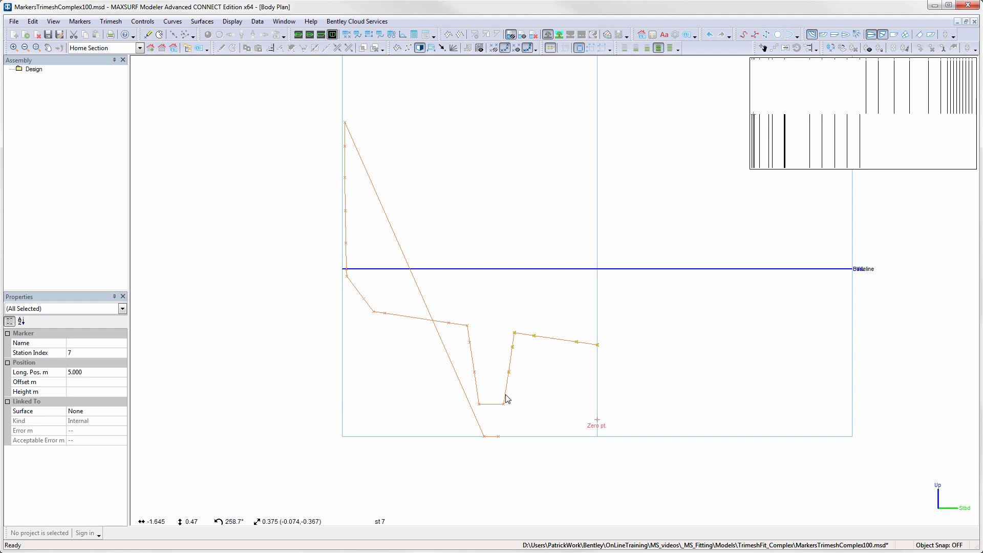
shift+click(499, 436)
shift+click(484, 437)
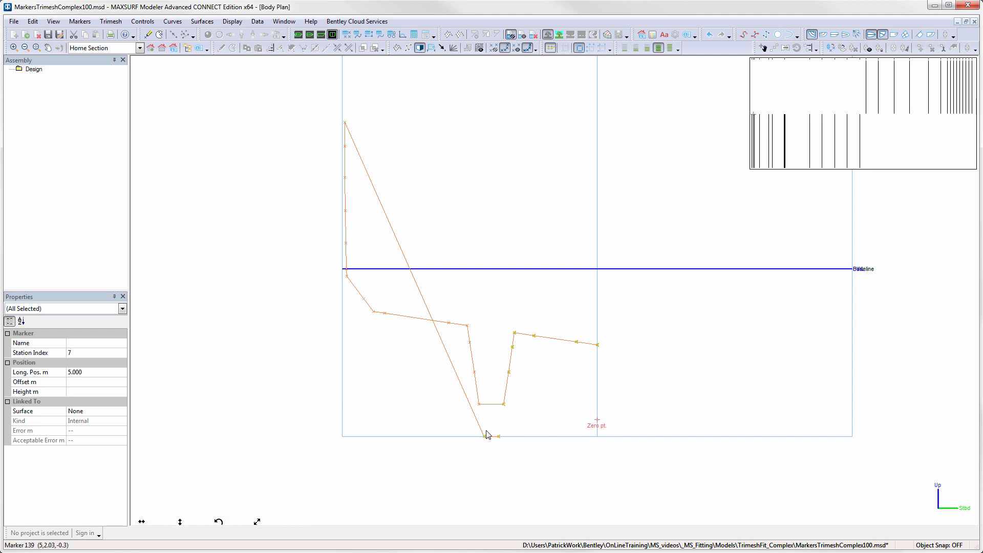
shift+click(480, 404)
shift+click(474, 373)
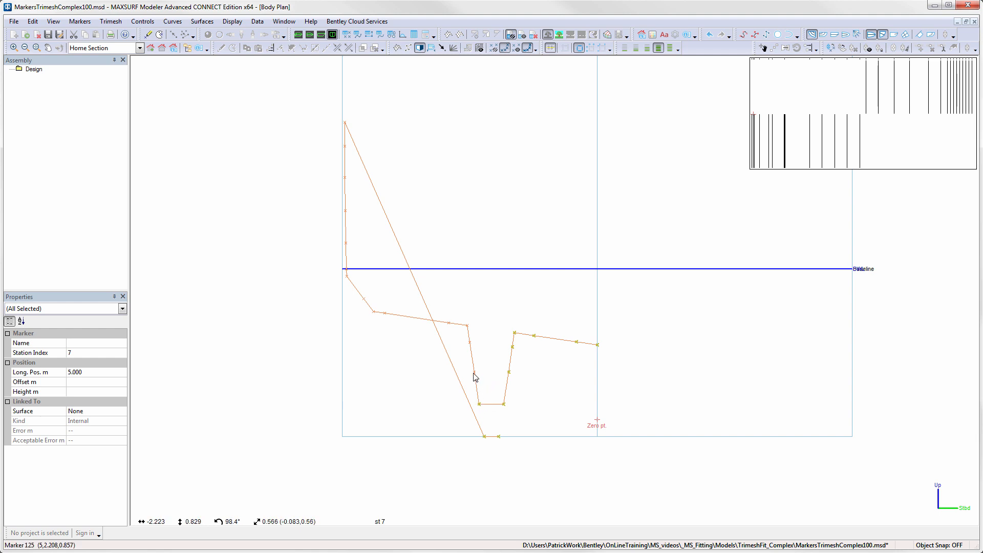
shift+click(470, 343)
shift+click(467, 325)
shift+click(449, 322)
shift+click(384, 312)
shift+click(374, 312)
shift+click(364, 299)
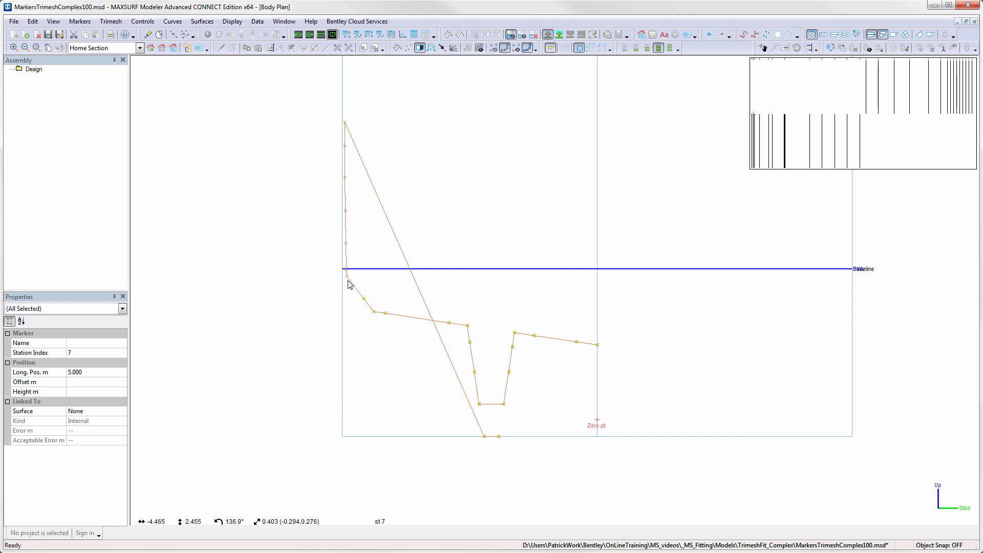
shift+click(346, 276)
shift+click(347, 269)
shift+click(346, 243)
shift+click(346, 211)
shift+click(345, 177)
shift+click(345, 147)
shift+click(345, 122)
click(79, 22)
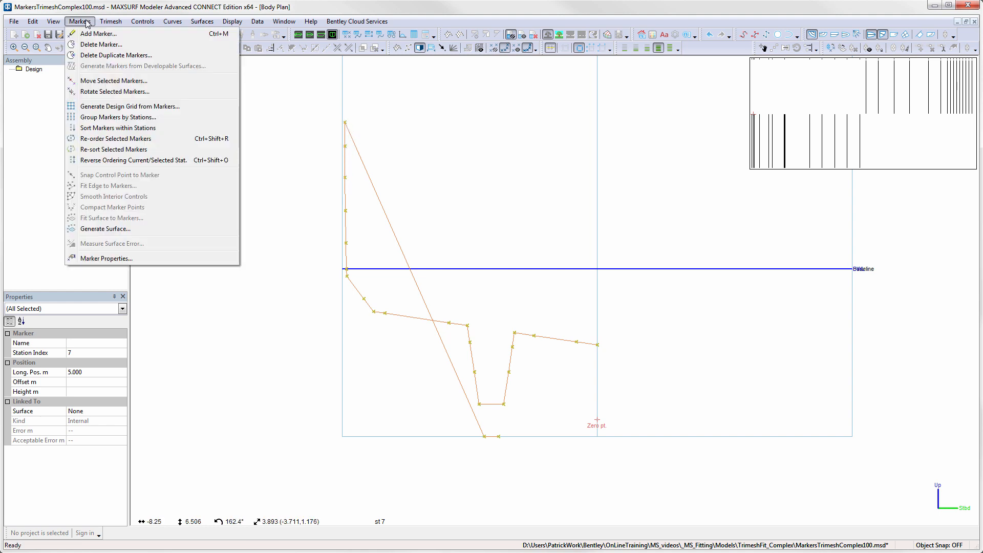
click(117, 143)
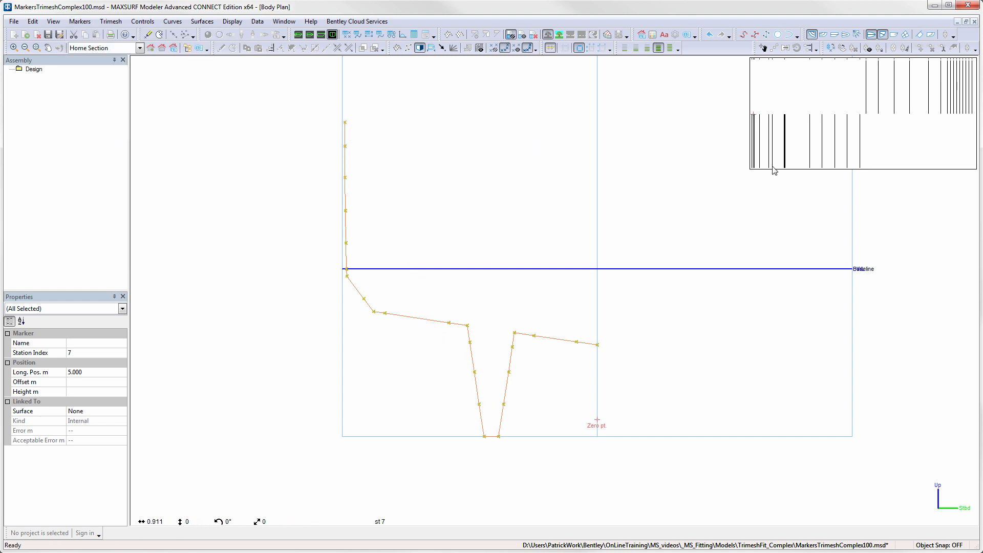
- Move to station 8, select its markers in order from the centreline to the sheer, and re-order them
click(810, 162)
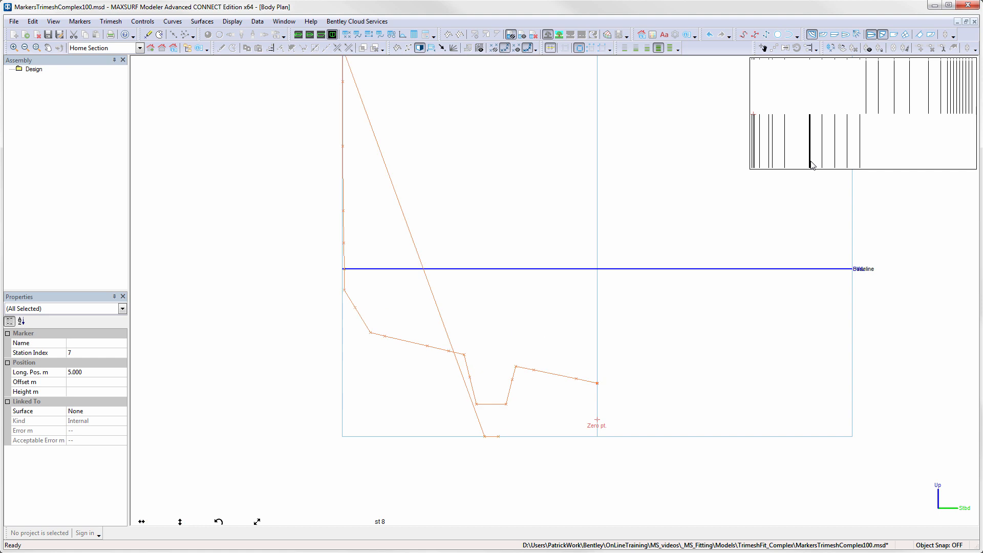
click(598, 382)
shift+click(576, 379)
shift+click(533, 370)
shift+click(516, 366)
shift+click(513, 379)
shift+click(506, 404)
shift+click(499, 436)
shift+click(485, 437)
shift+click(477, 404)
shift+click(471, 378)
shift+click(464, 354)
shift+click(450, 351)
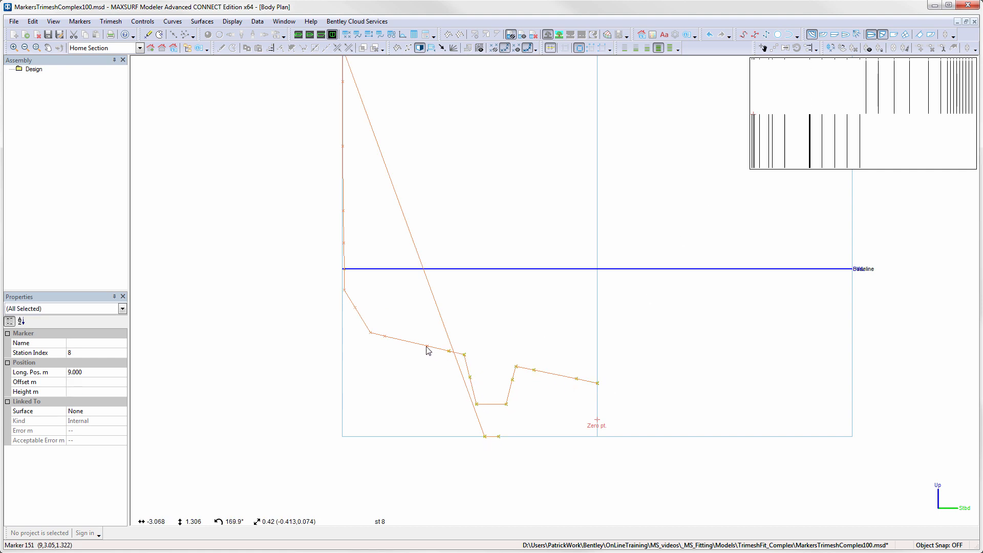
shift+click(385, 336)
shift+click(371, 333)
shift+click(355, 307)
shift+click(344, 289)
shift+click(344, 269)
shift+click(344, 243)
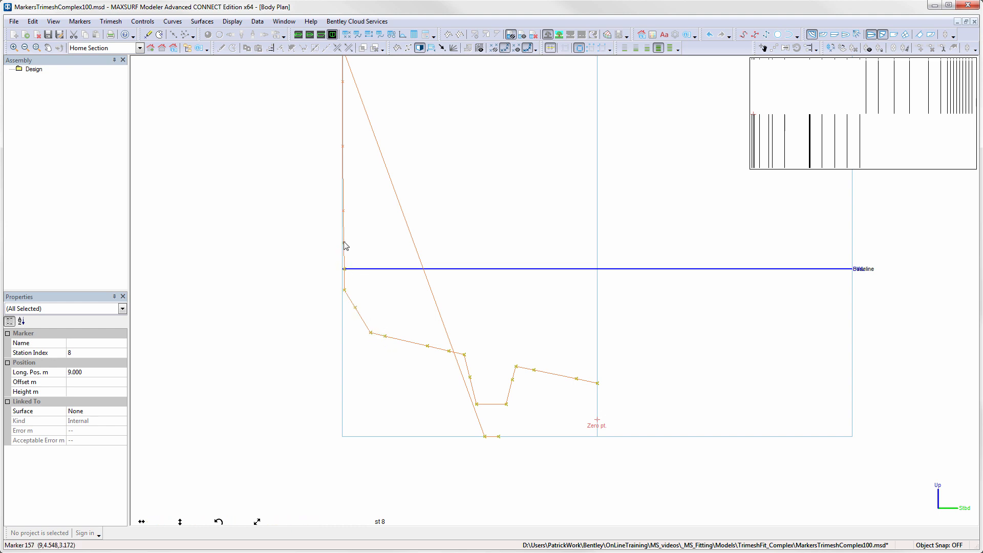
shift+click(344, 211)
shift+click(343, 146)
middle_drag(369, 118, 369, 204)
shift+click(344, 167)
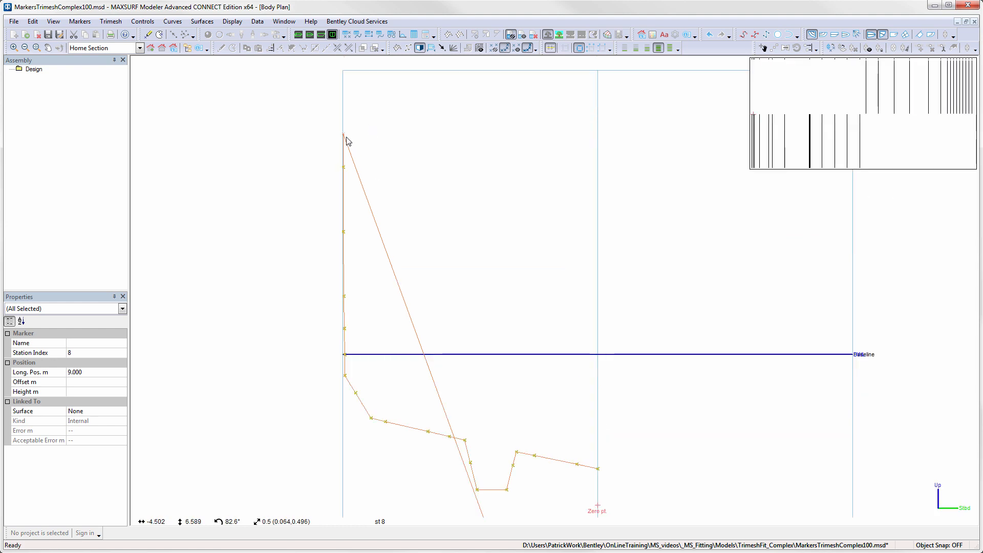
shift+click(344, 135)
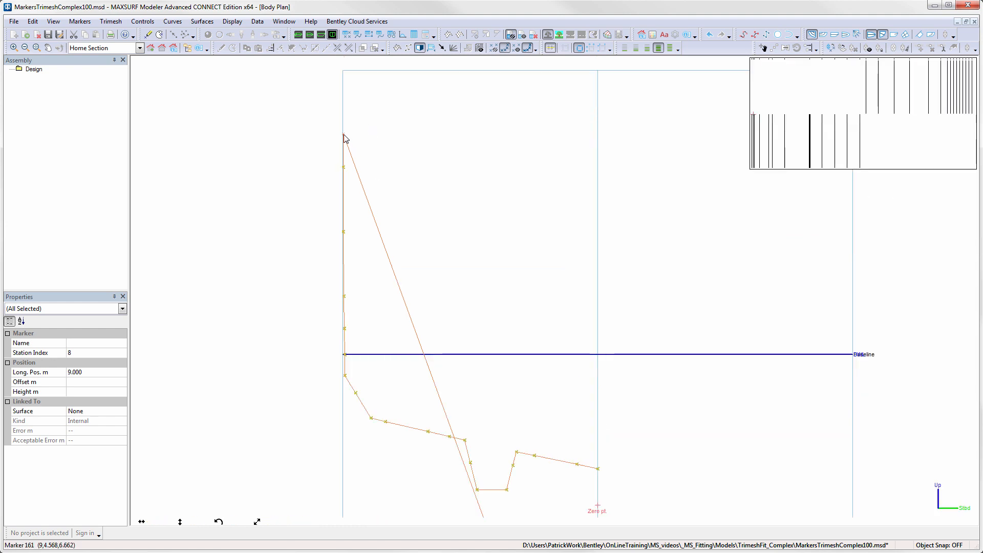
click(84, 25)
click(114, 139)
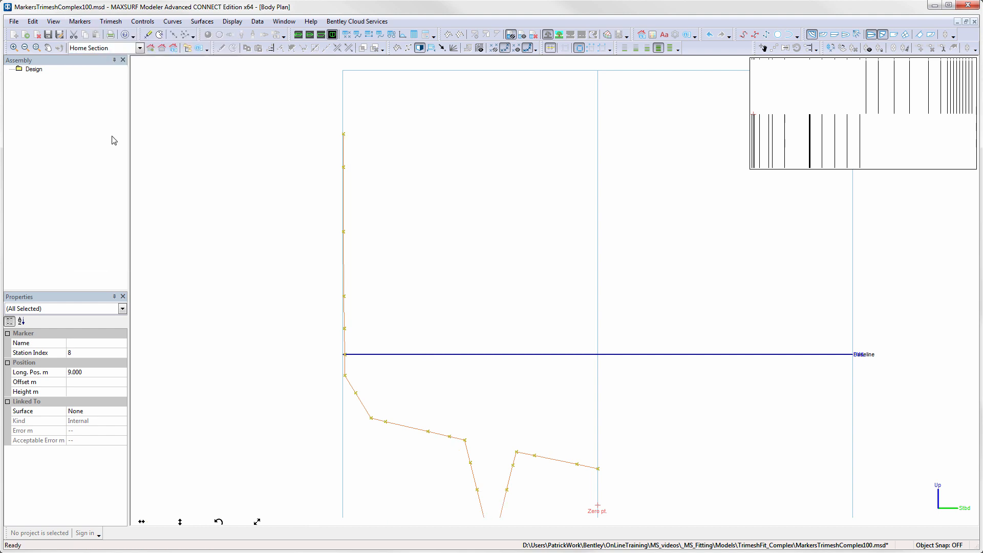
- Move to station 9, select its markers in order from the centreline around the keel to the sheer, and re-order them
click(821, 164)
middle_drag(730, 377, 685, 263)
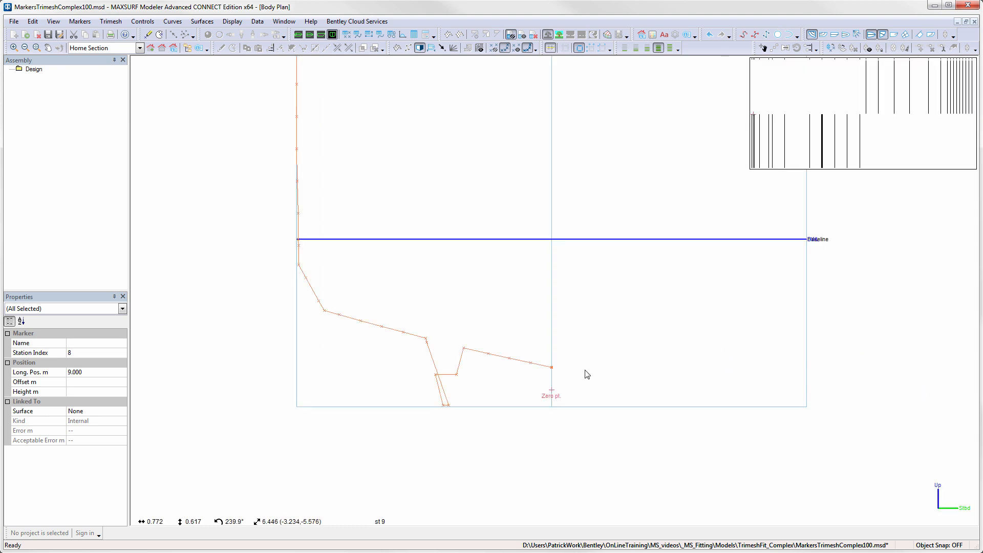
click(553, 368)
shift+click(532, 363)
shift+click(510, 358)
shift+click(489, 354)
shift+click(464, 348)
shift+click(458, 374)
shift+click(449, 405)
shift+click(444, 405)
shift+click(437, 375)
shift+click(427, 343)
shift+click(426, 339)
shift+click(404, 332)
shift+click(382, 326)
shift+click(361, 321)
shift+click(340, 315)
shift+click(324, 310)
shift+click(319, 301)
shift+click(306, 277)
shift+click(299, 265)
shift+click(299, 245)
shift+click(298, 239)
shift+click(298, 213)
shift+click(297, 180)
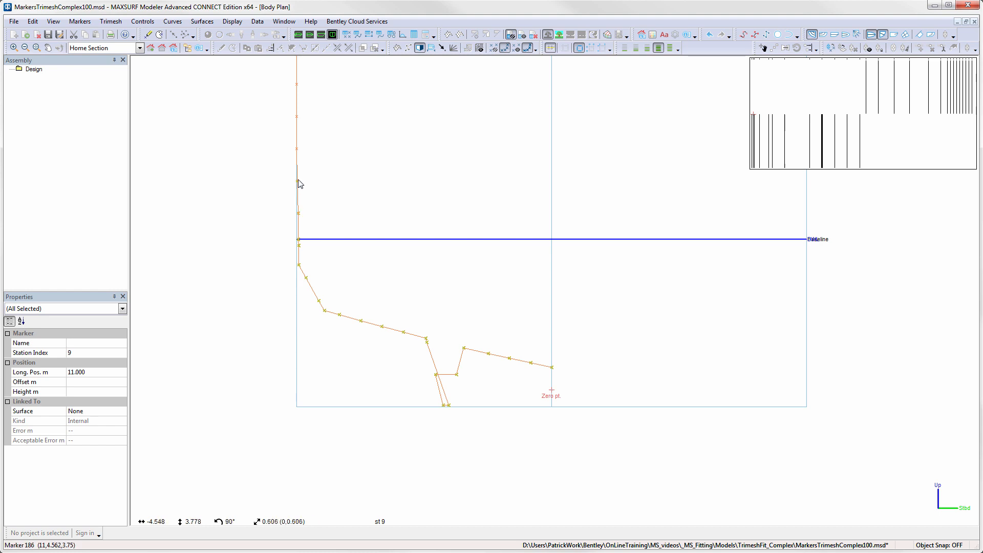
shift+click(297, 148)
shift+click(297, 116)
shift+click(297, 84)
middle_drag(331, 109, 361, 264)
shift+click(327, 205)
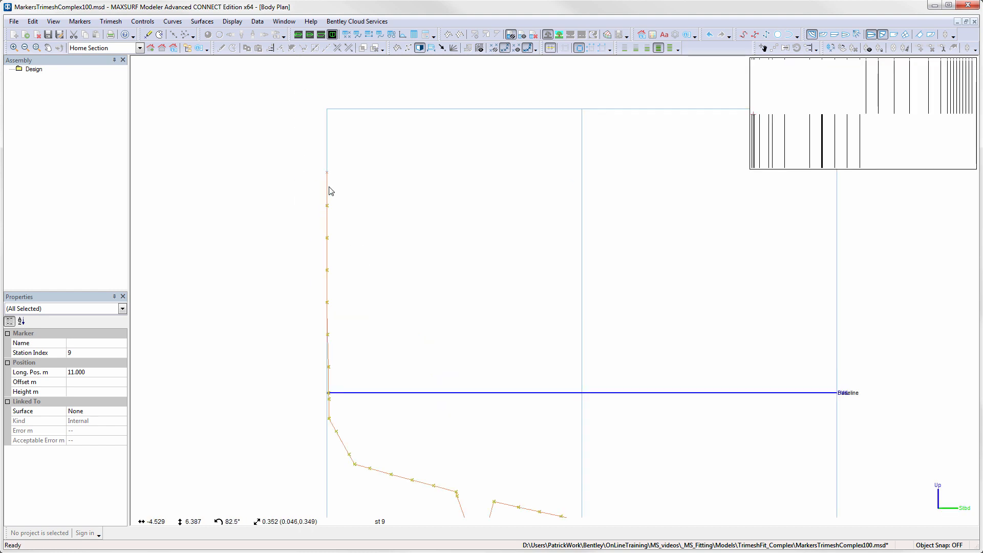
shift+click(328, 173)
click(80, 22)
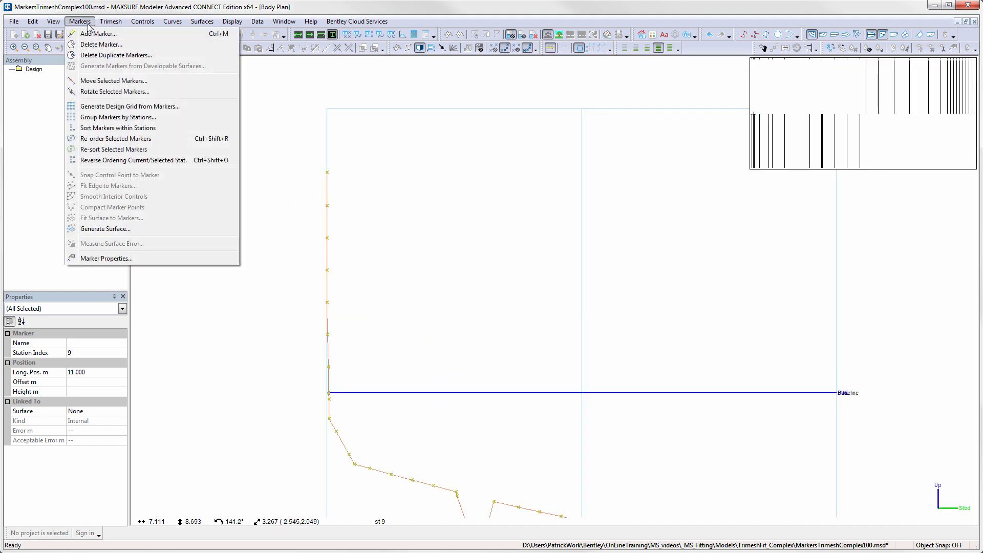
click(108, 138)
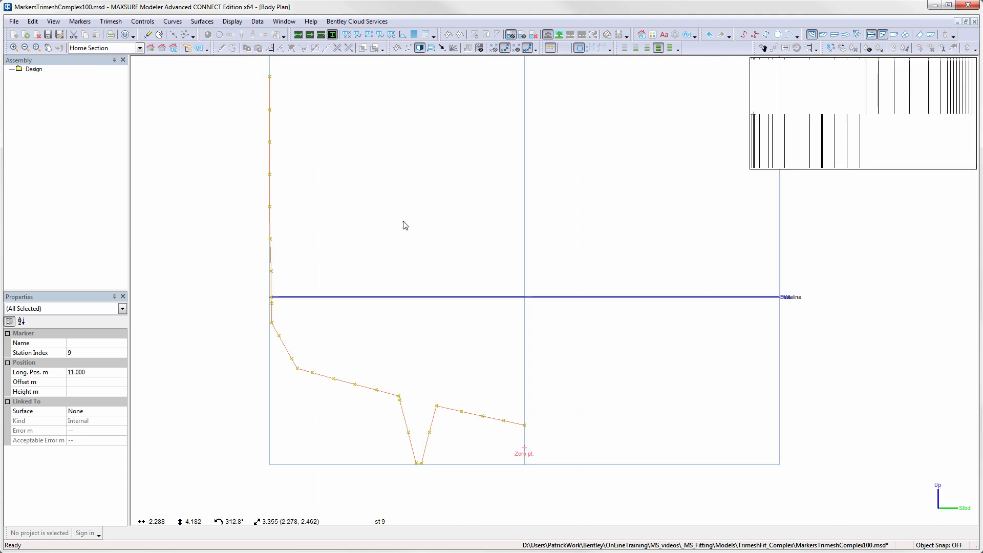
- Step through stations 10 and 11 to check their marker order
click(835, 167)
drag(836, 166, 832, 167)
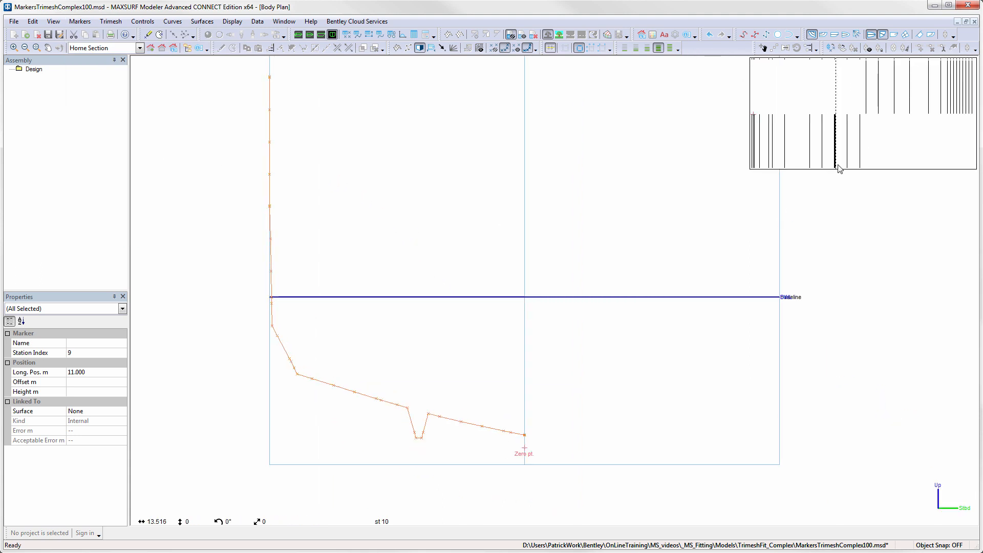
click(848, 163)
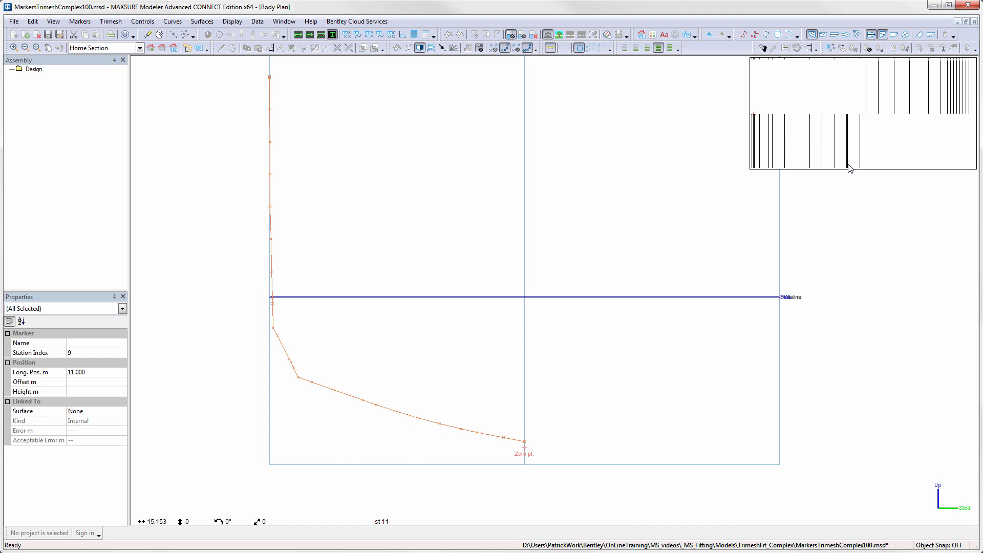
- In the profile view, select the stray markers near the bow's keel and set their station index to 24
click(321, 34)
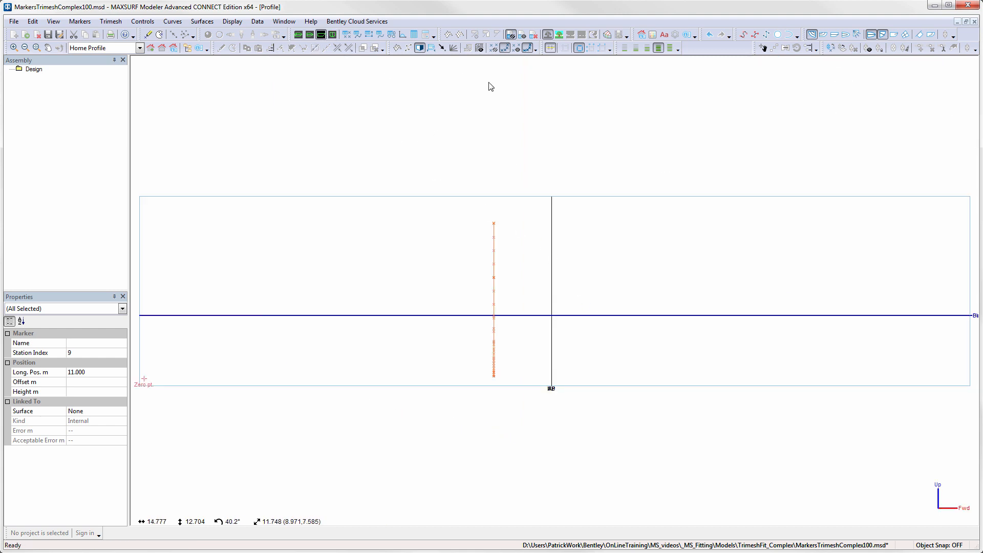
click(518, 48)
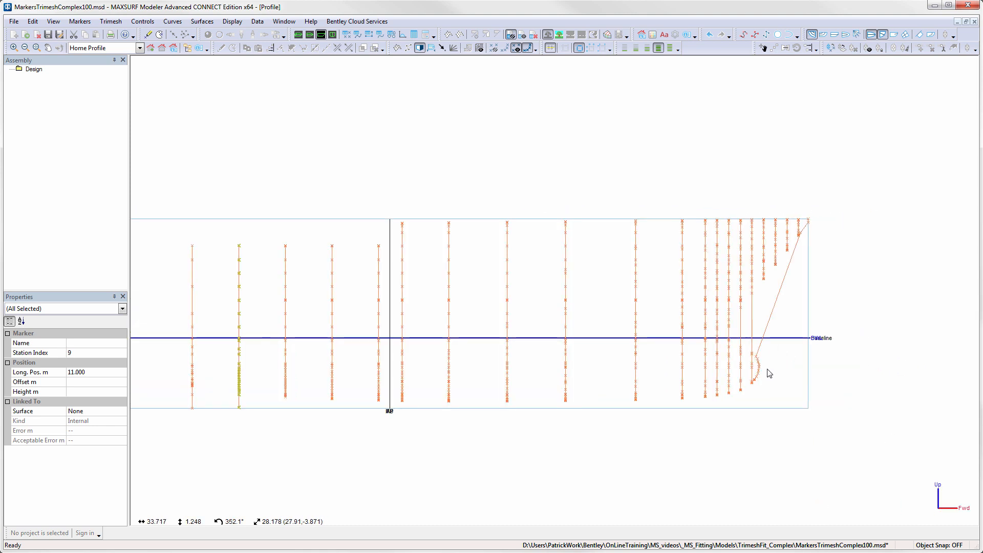
scroll(766, 374, up, 3)
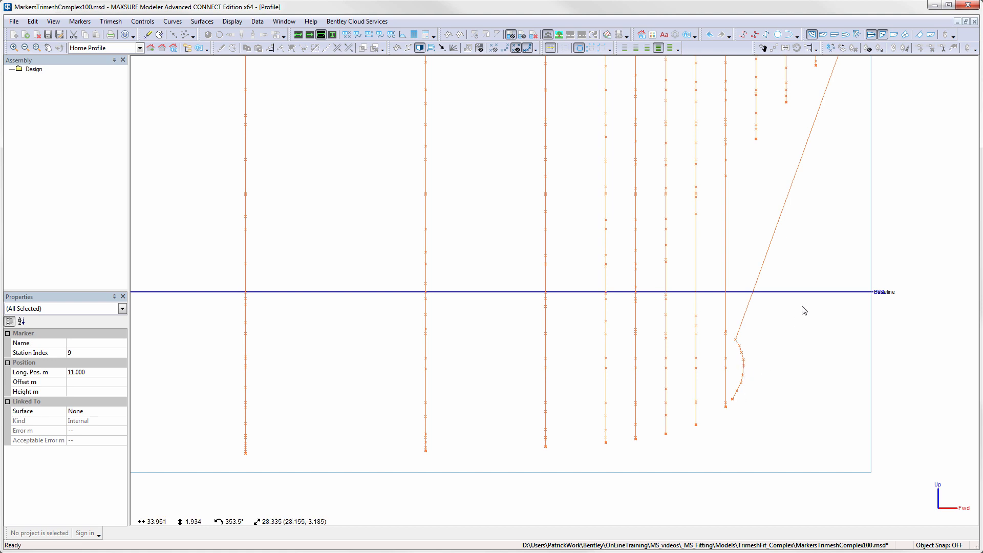
scroll(804, 310, down, 1)
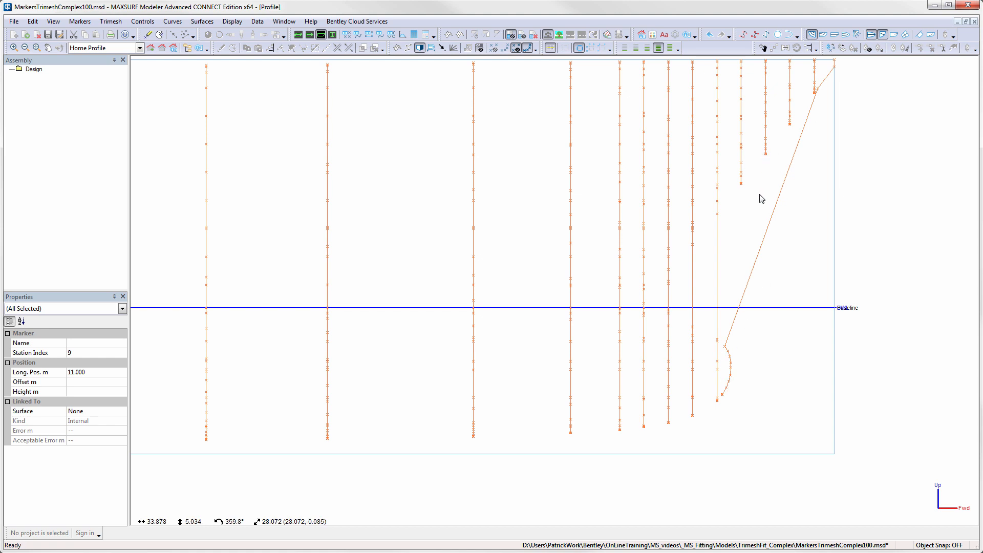
click(743, 186)
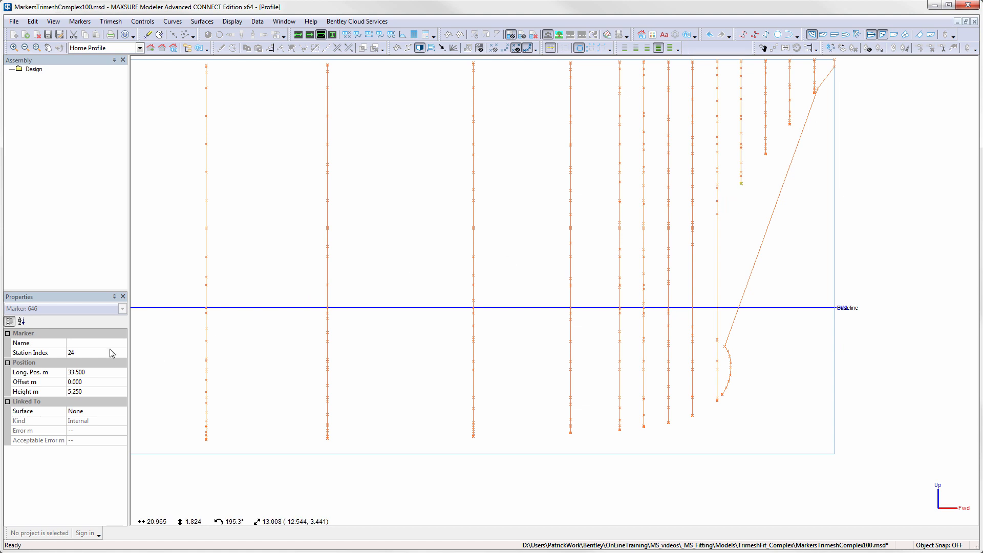
drag(718, 332, 742, 429)
click(88, 353)
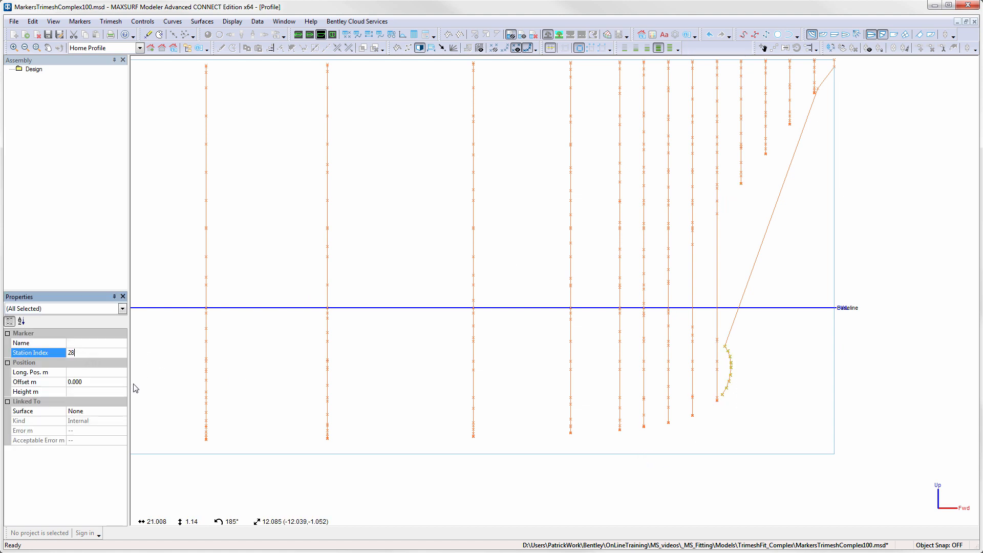
text(4)
key(Return)
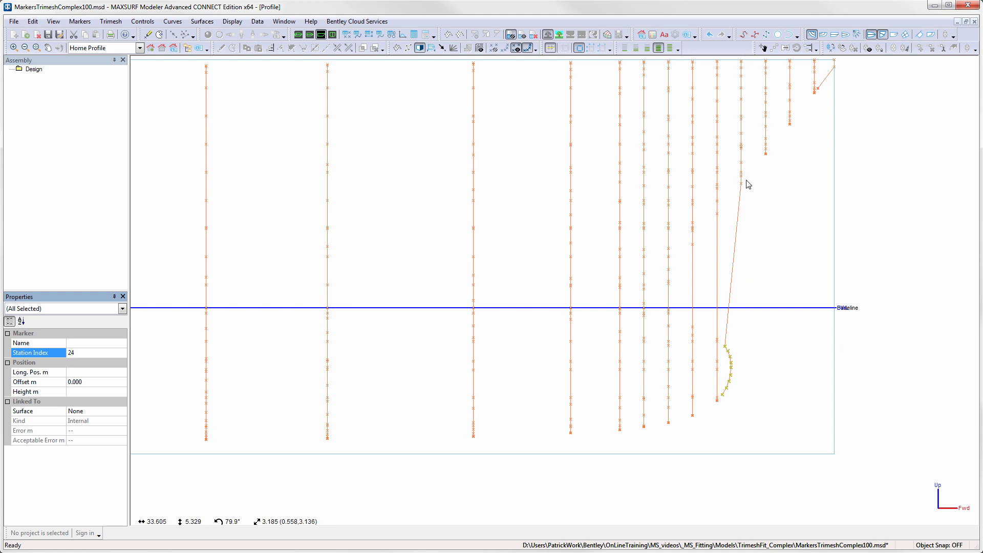
- In the body plan showing only the current station, step through every station from the first to check its marker ordering
click(333, 34)
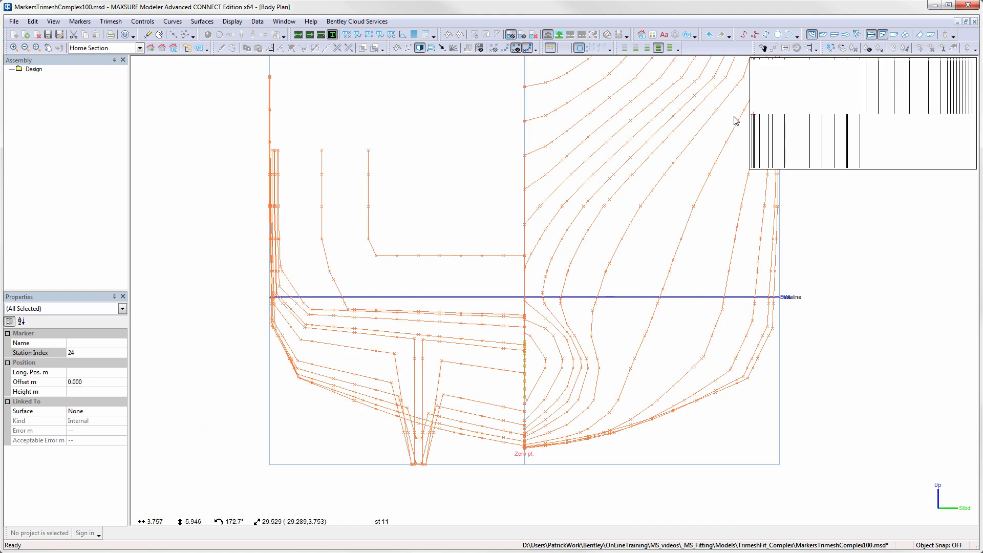
click(504, 47)
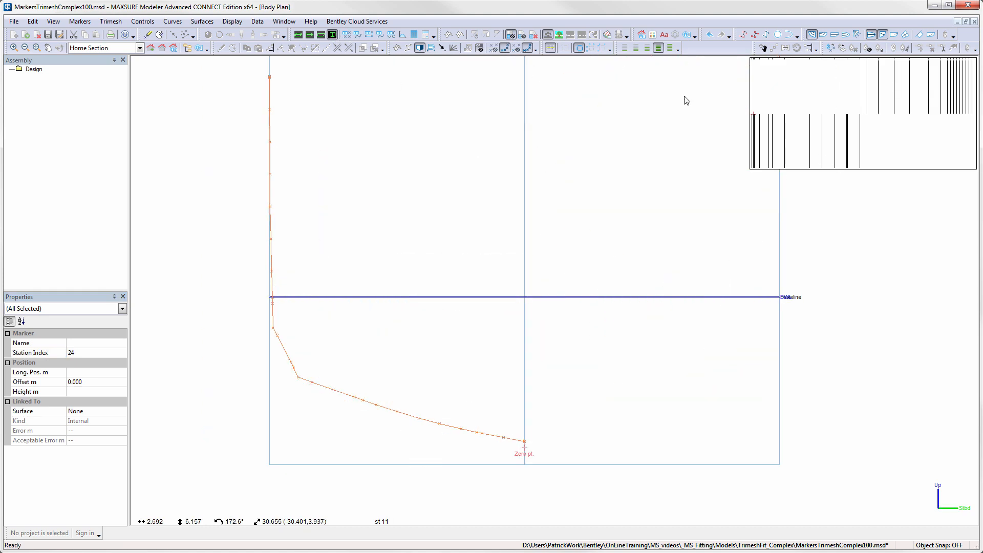
click(753, 123)
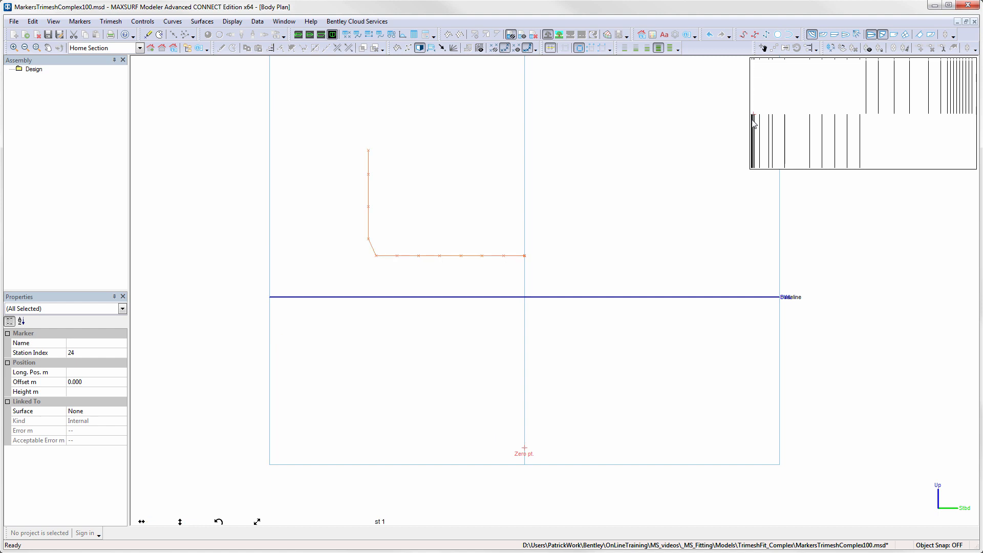
key(Right)
key(Right)
key(Right)
key(Right)
key(Right)
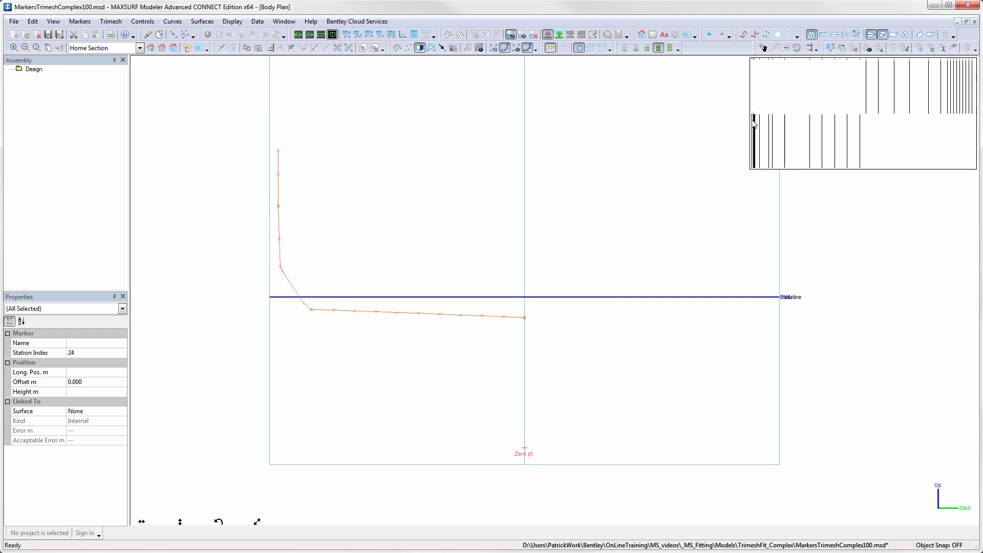
key(Right)
key(Right)
key(Right)
key(Right)
key(Right)
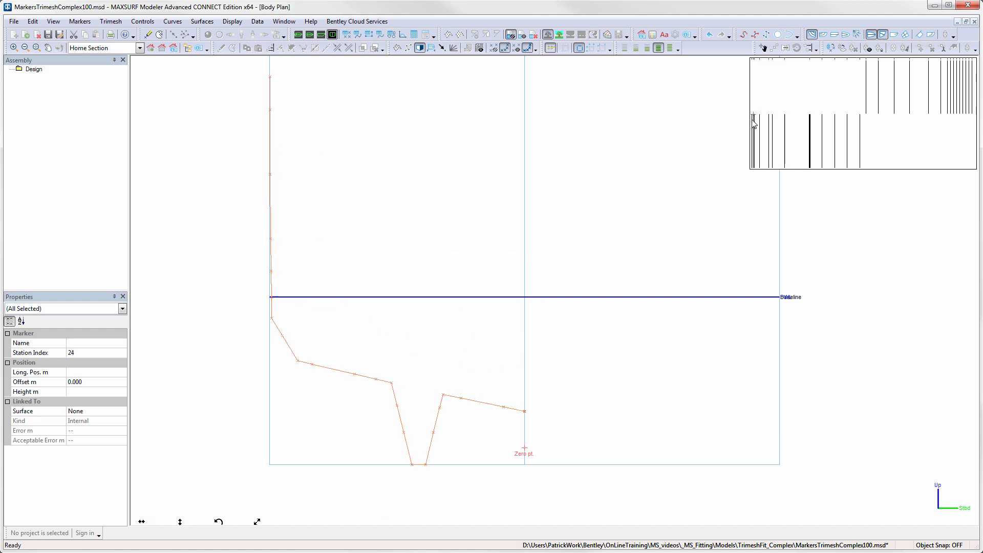
key(Right)
key(Right)
key(Right)
key(Right)
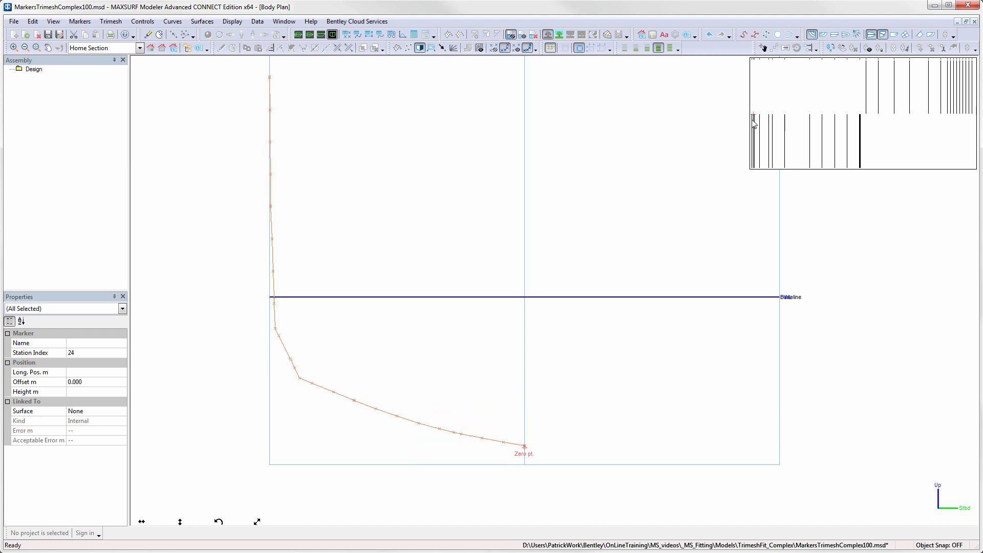
key(Right)
key(Right)
key(Right)
key(Right)
key(Right)
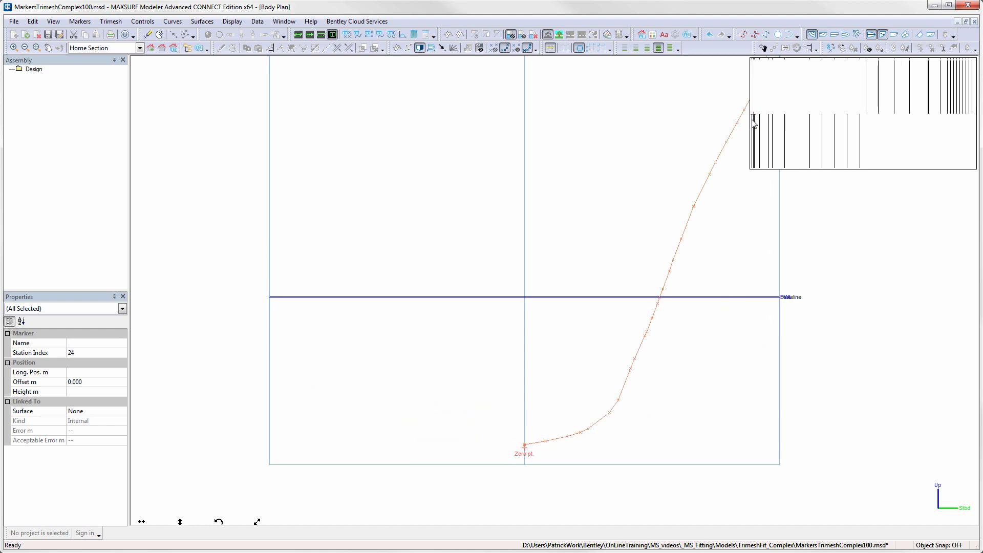
key(Right)
key(Right)
key(Right)
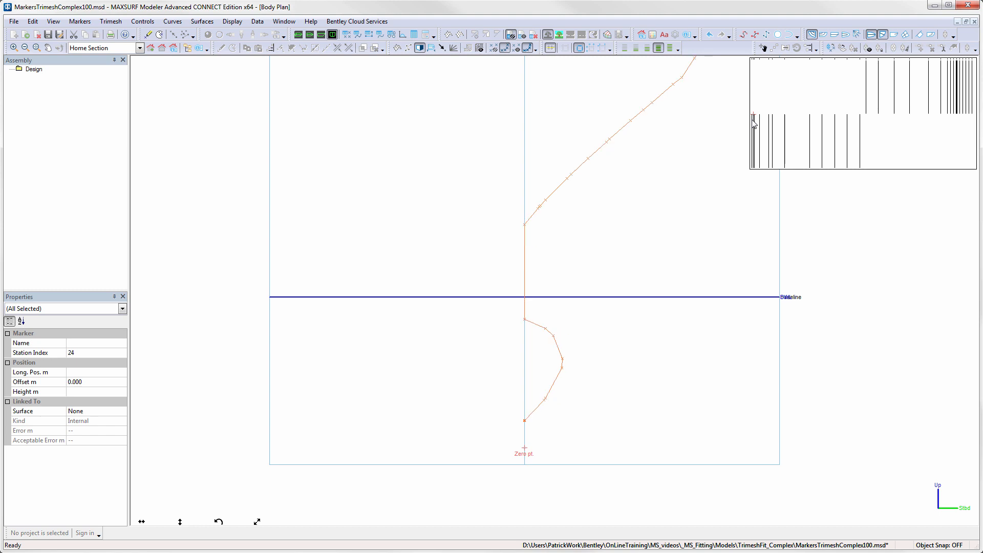
key(Right)
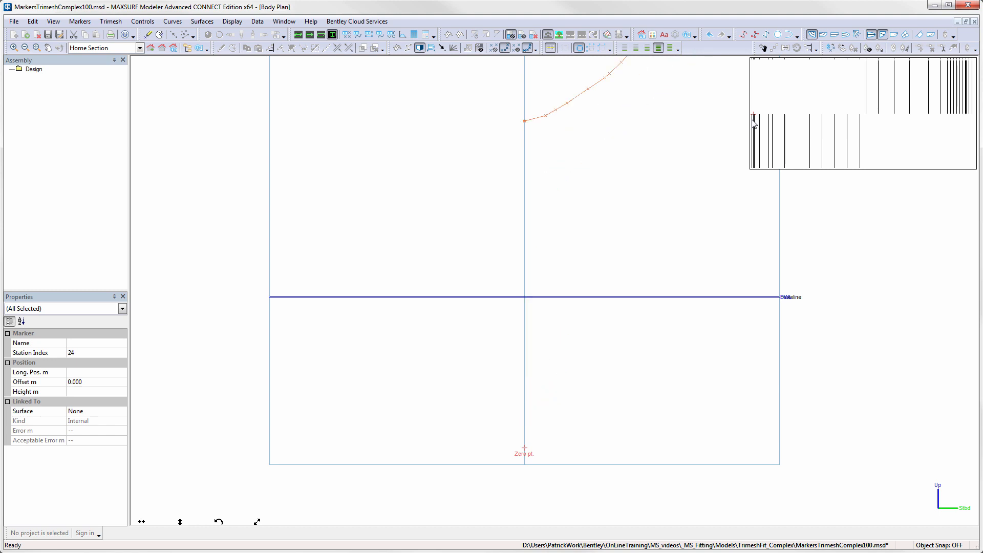
key(Right)
key(Right)
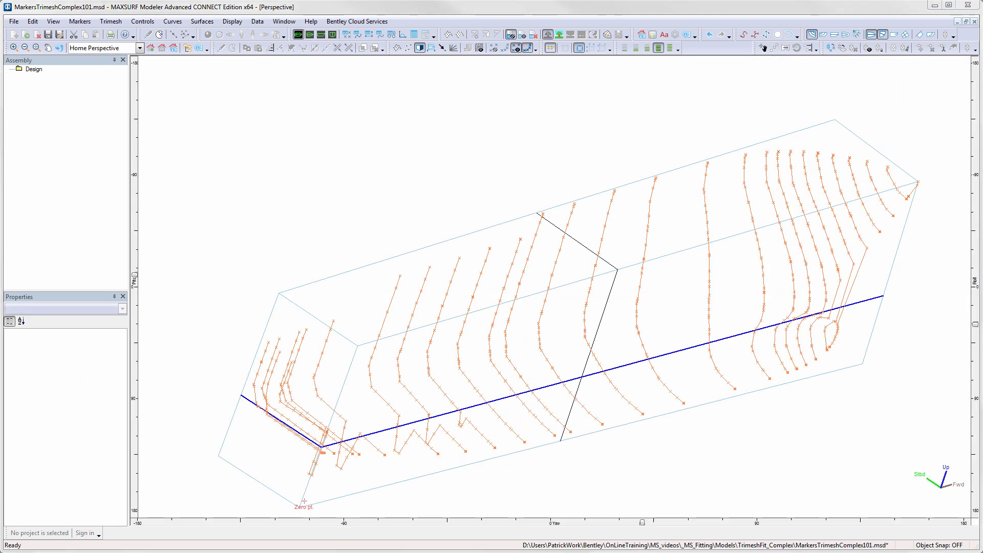
- Generate a trimesh from the markers as a symmetrical half hull, deleting triangles lying on the centreline
click(111, 21)
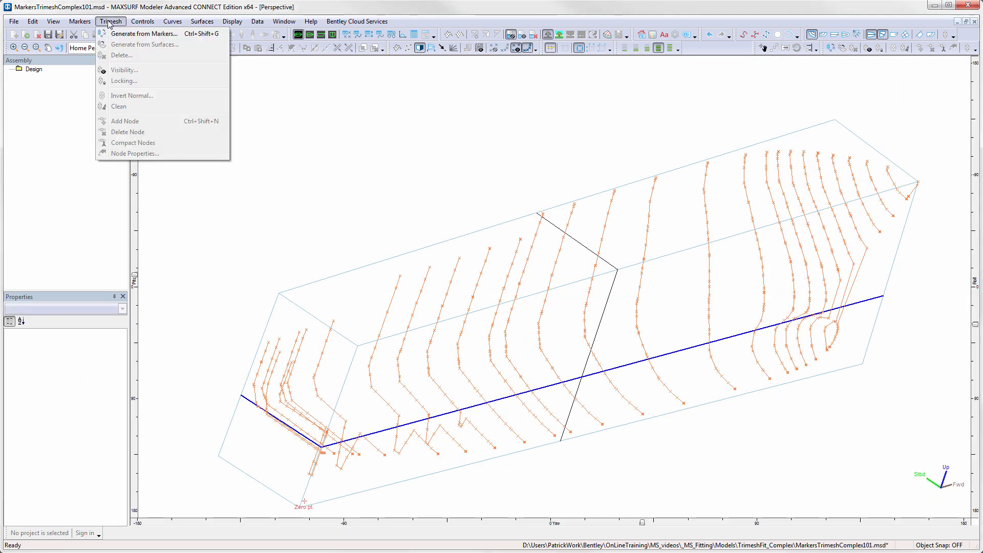
click(135, 35)
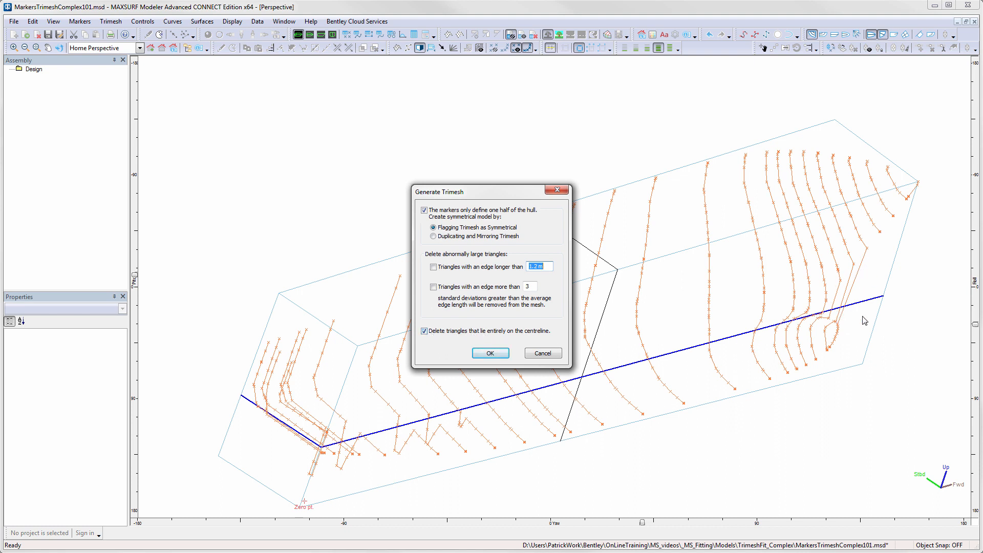
click(490, 353)
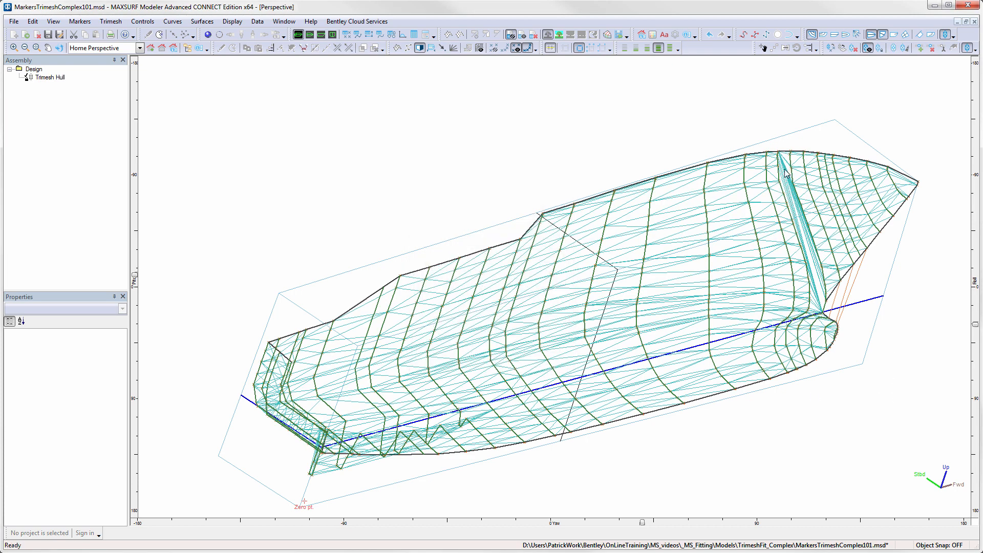
- Zoom in at the bow's sheer, select the stray marker causing the spiky triangles, and delete it
scroll(786, 173, up, 1)
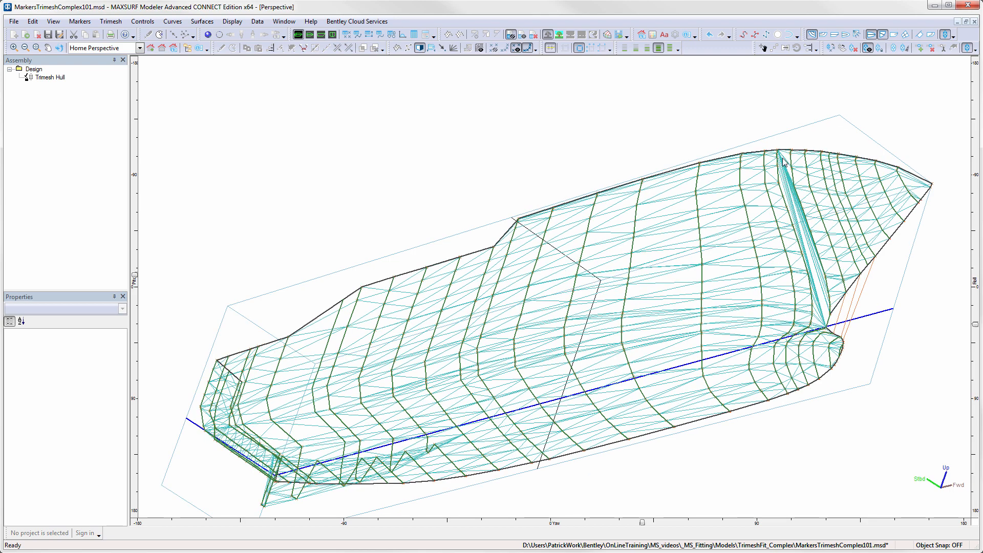
scroll(782, 163, up, 2)
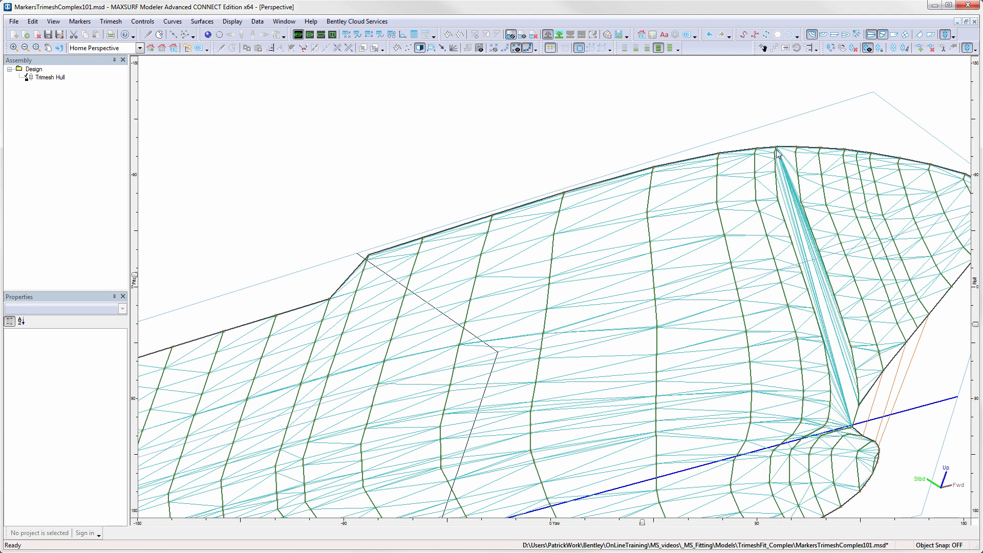
scroll(776, 151, up, 5)
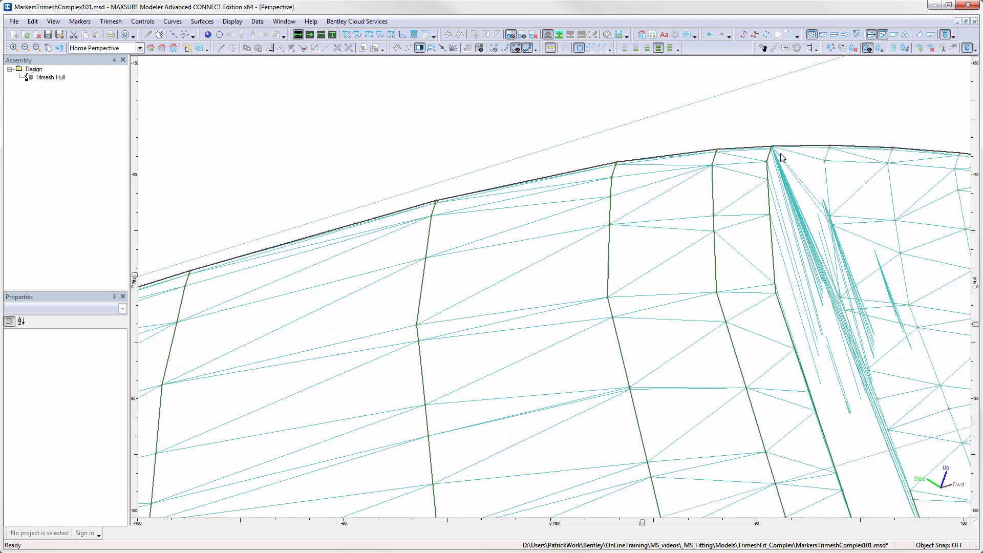
scroll(773, 153, up, 5)
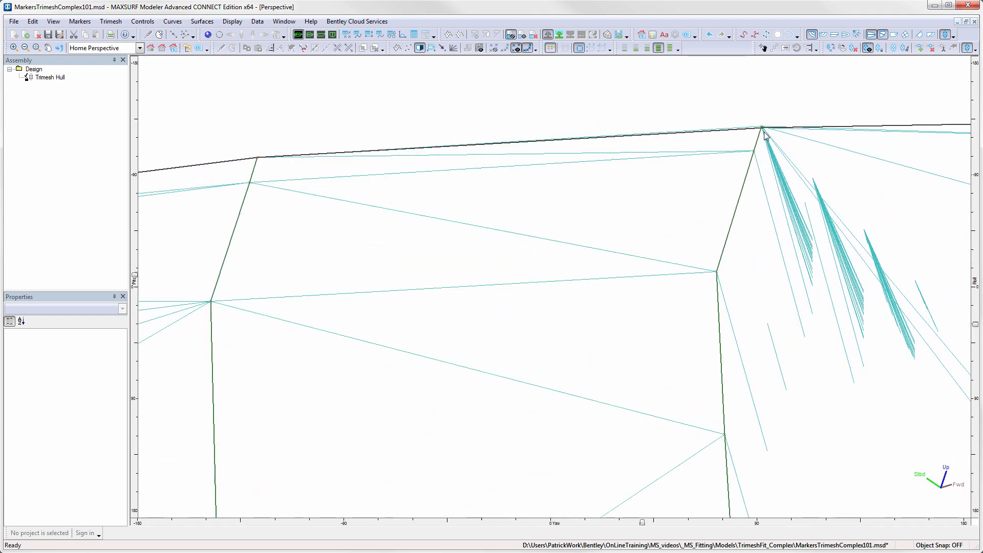
scroll(760, 134, up, 1)
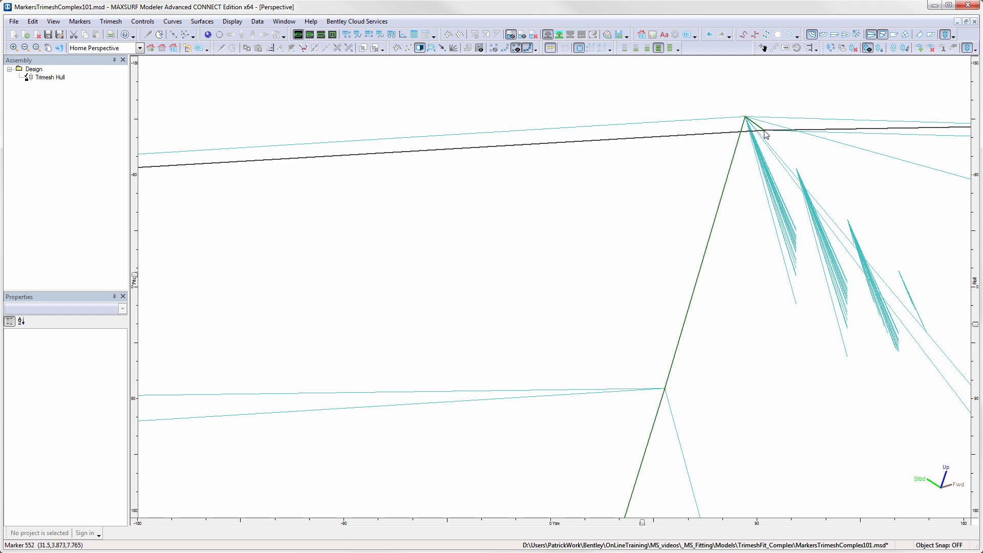
click(764, 130)
middle_drag(850, 172, 688, 170)
scroll(692, 168, down, 6)
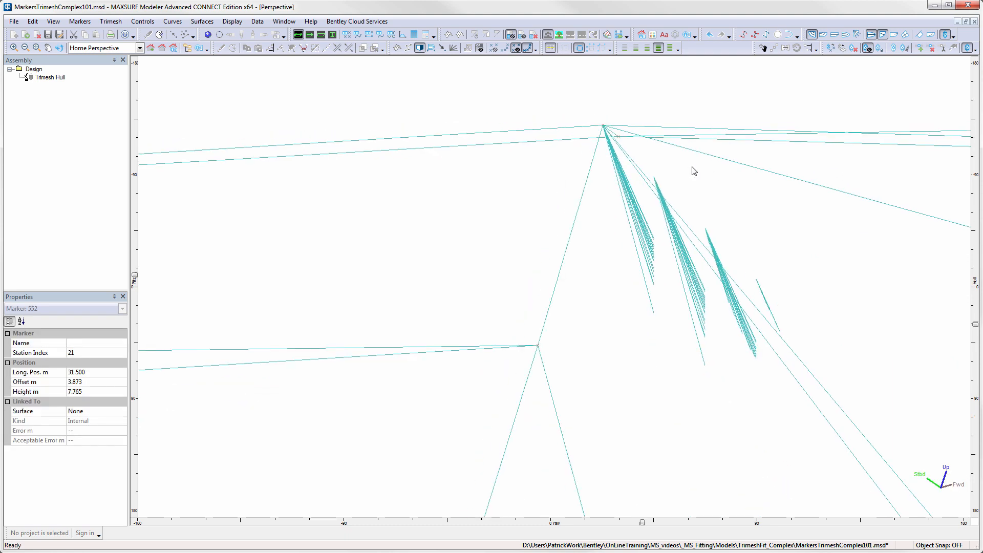
scroll(693, 168, down, 1)
middle_drag(905, 200, 594, 208)
scroll(718, 194, down, 6)
scroll(717, 193, down, 2)
middle_drag(897, 212, 821, 196)
scroll(770, 192, up, 8)
scroll(778, 177, down, 9)
scroll(727, 186, up, 8)
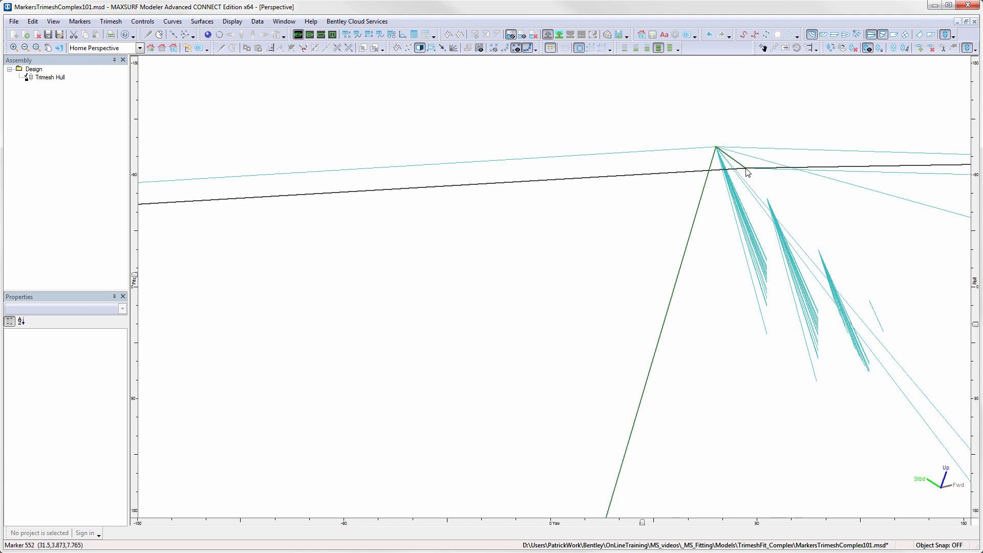
key(Delete)
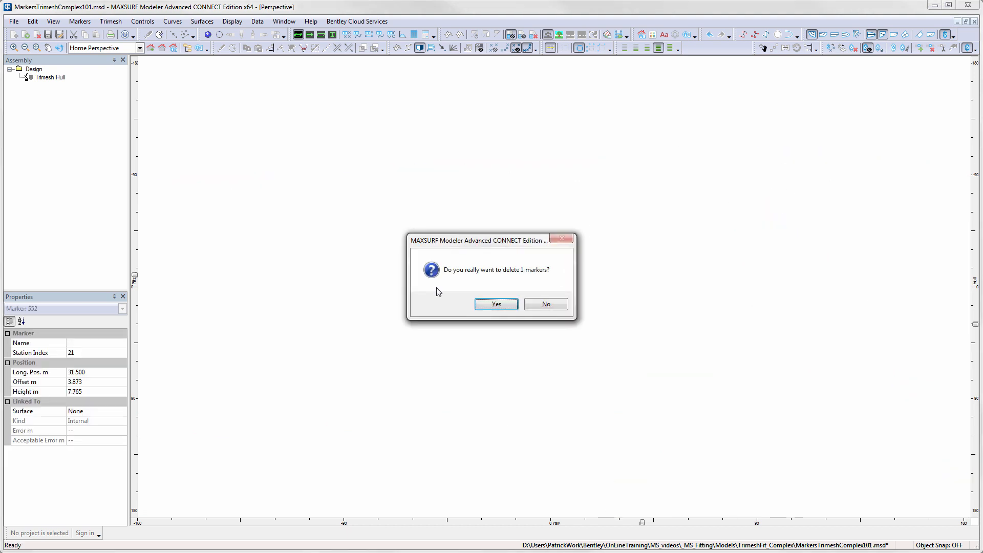
click(495, 305)
- Delete the existing Trimesh Hull from the assembly
scroll(707, 279, down, 8)
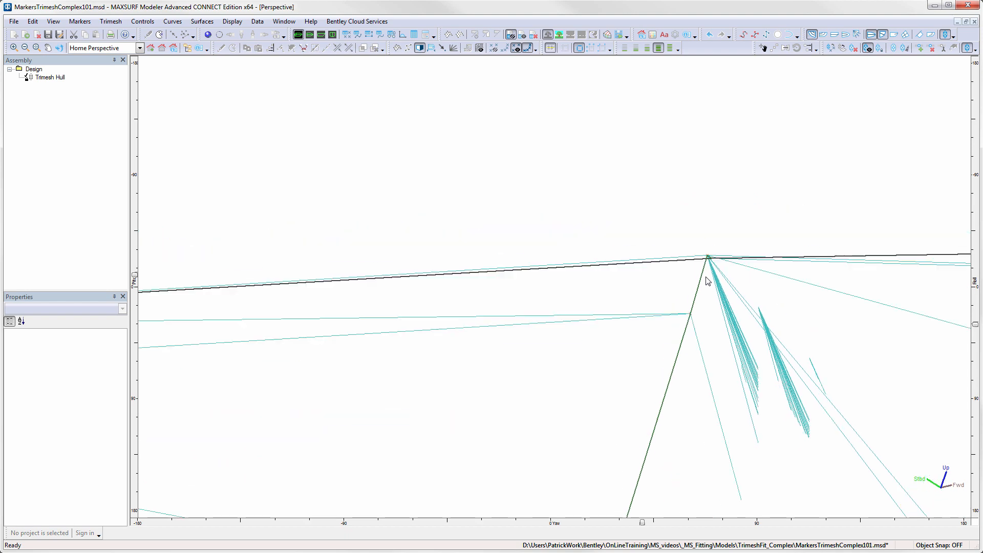
middle_drag(763, 292, 685, 157)
scroll(686, 159, up, 3)
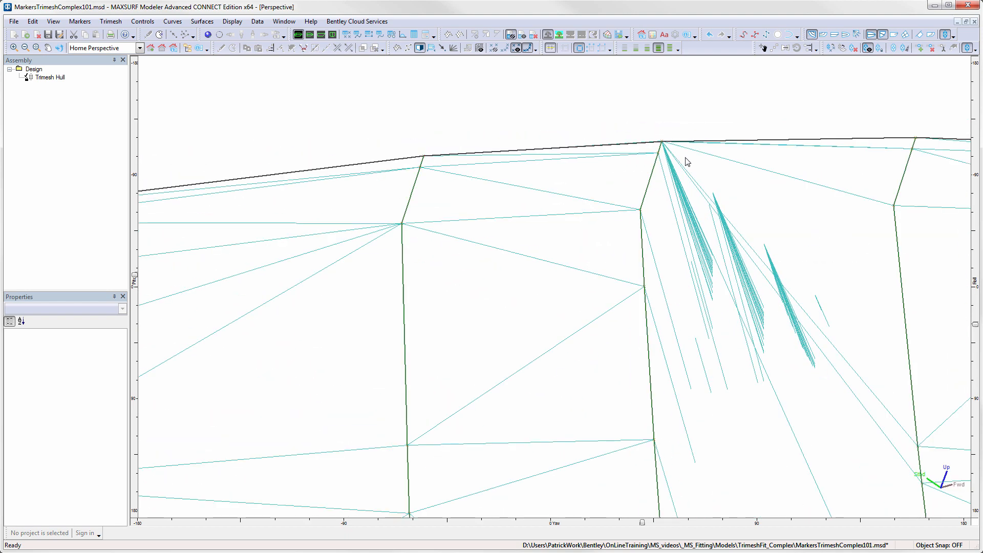
right_click(49, 78)
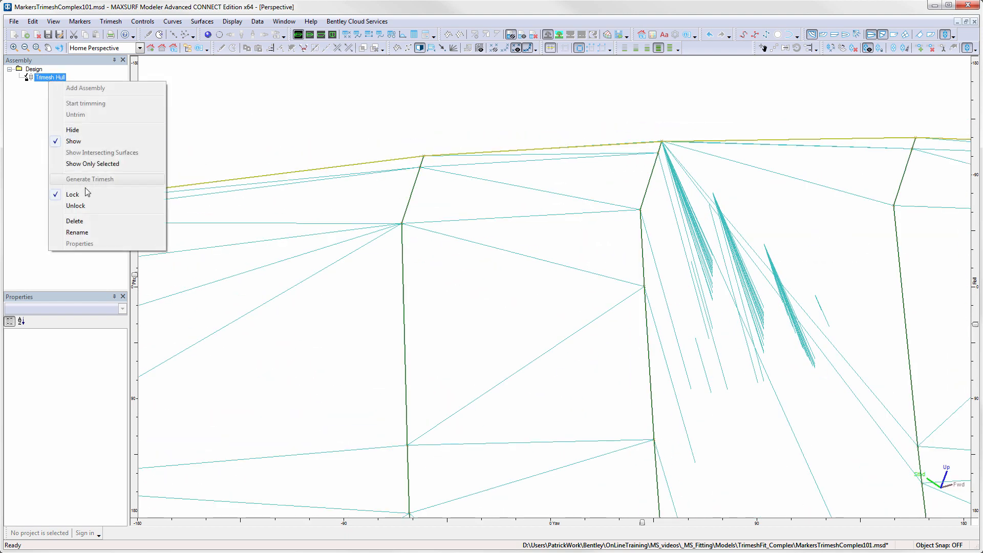
click(85, 224)
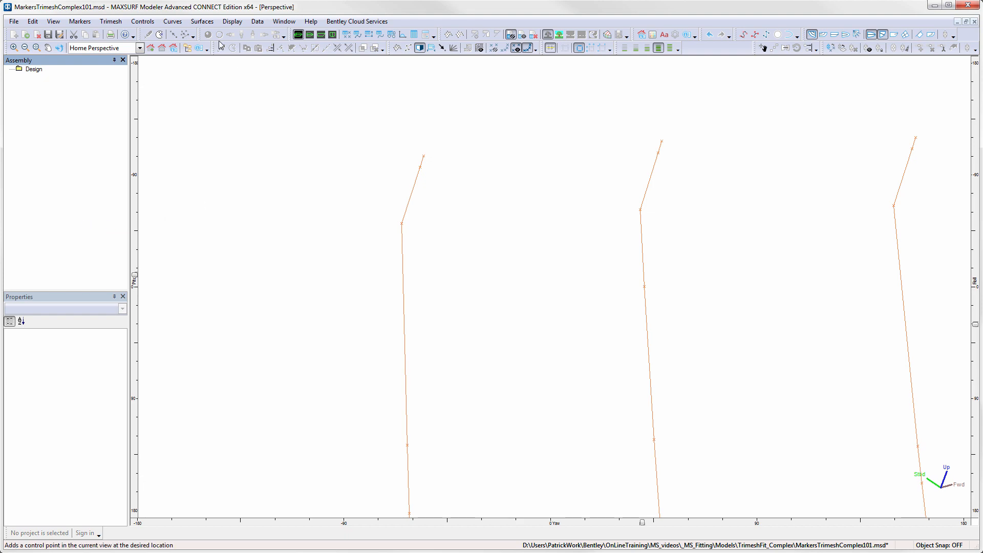
- Regenerate the trimesh from the markers with the same symmetrical half-hull settings
click(113, 22)
click(123, 34)
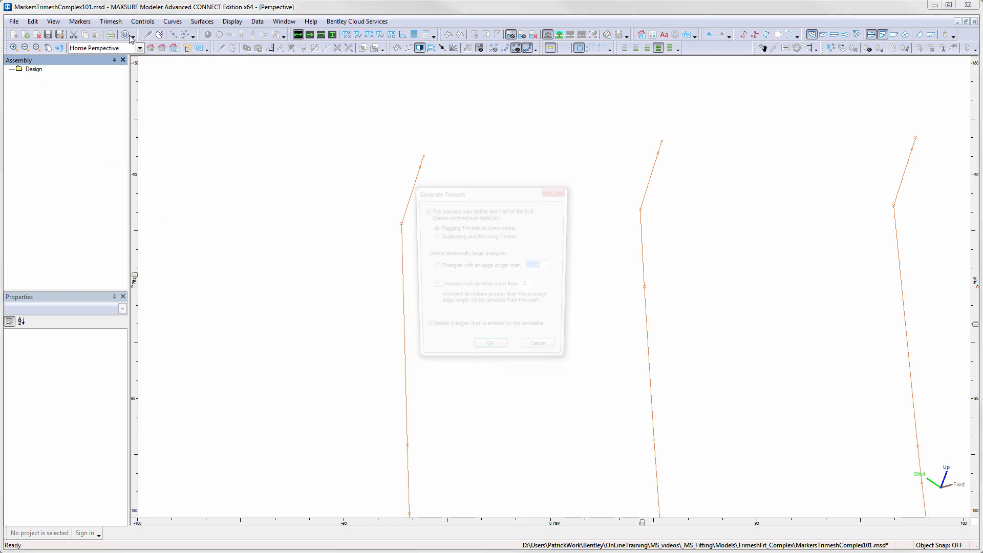
click(490, 354)
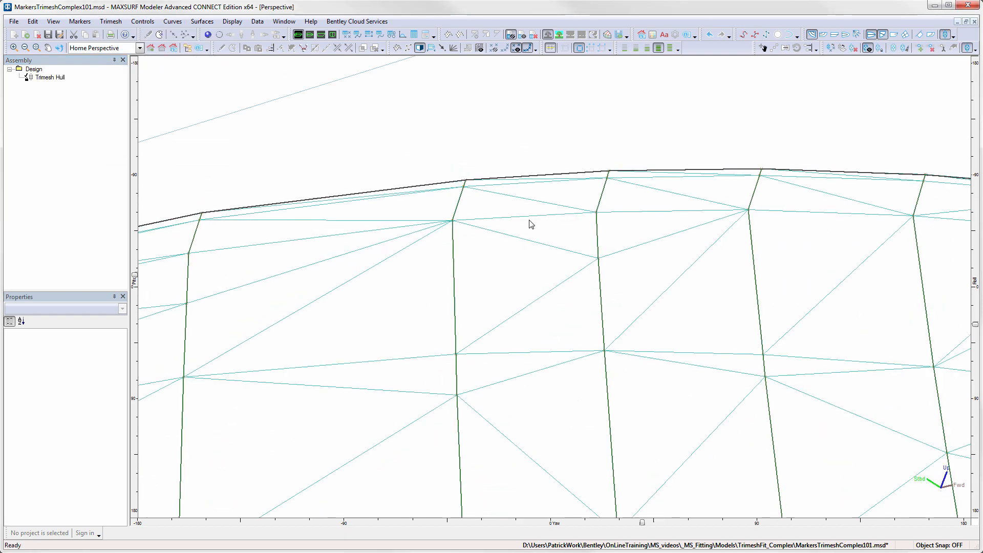
- Inspect the regenerated bow trimesh in shaded display
scroll(595, 185, down, 6)
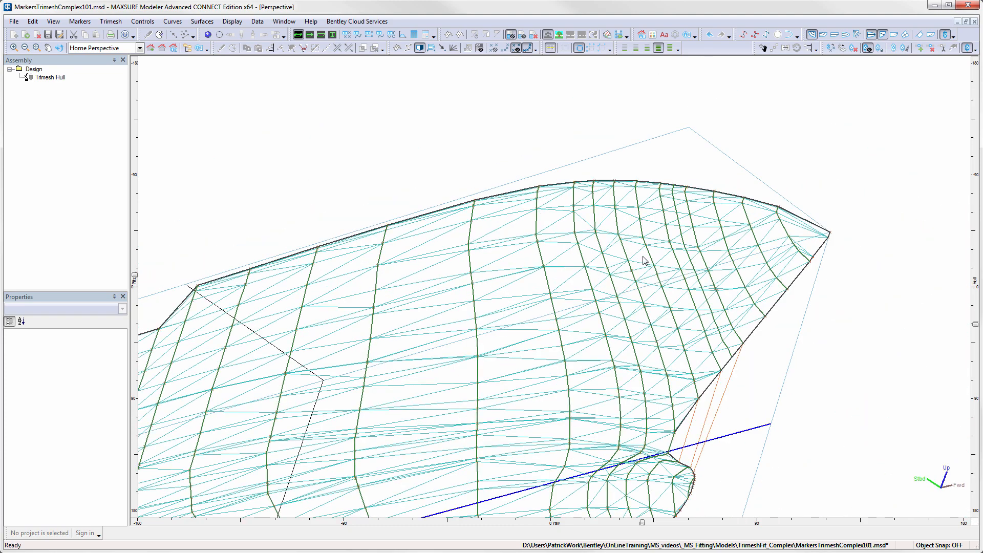
scroll(642, 257, down, 1)
middle_drag(645, 276, 723, 245)
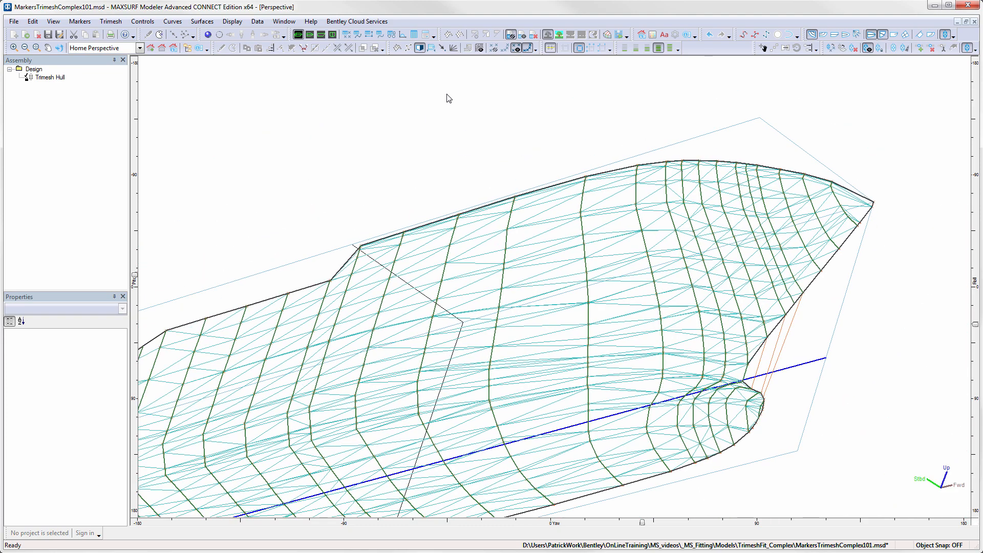
click(207, 35)
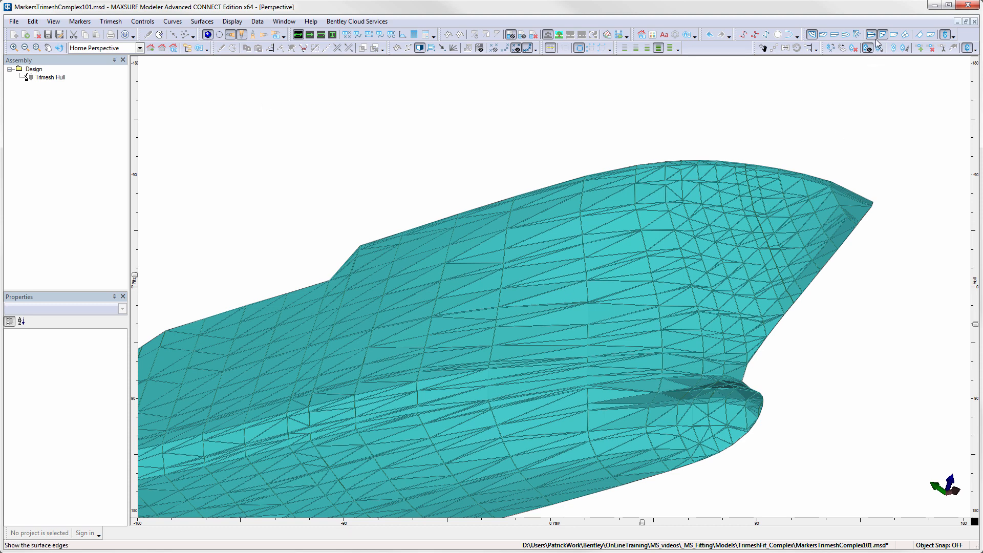
click(822, 36)
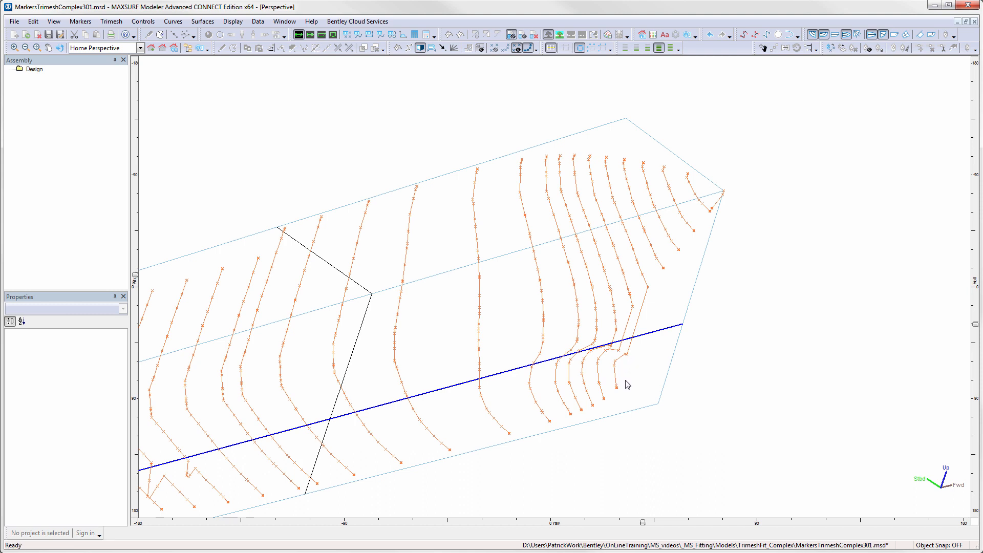
- Generate a trimesh from the markers of the second model, then delete the Trimesh Hull again
click(111, 21)
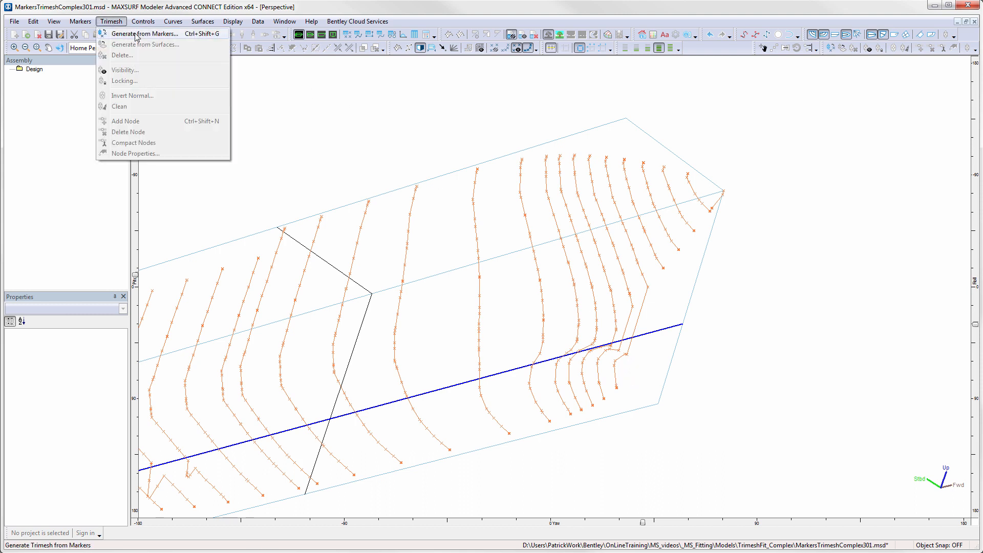
click(136, 34)
click(487, 354)
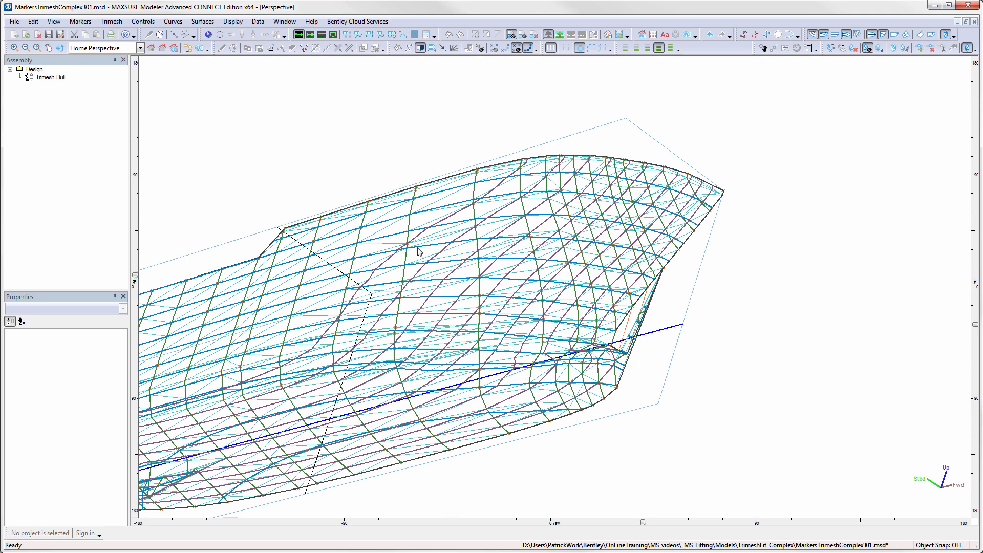
right_click(44, 81)
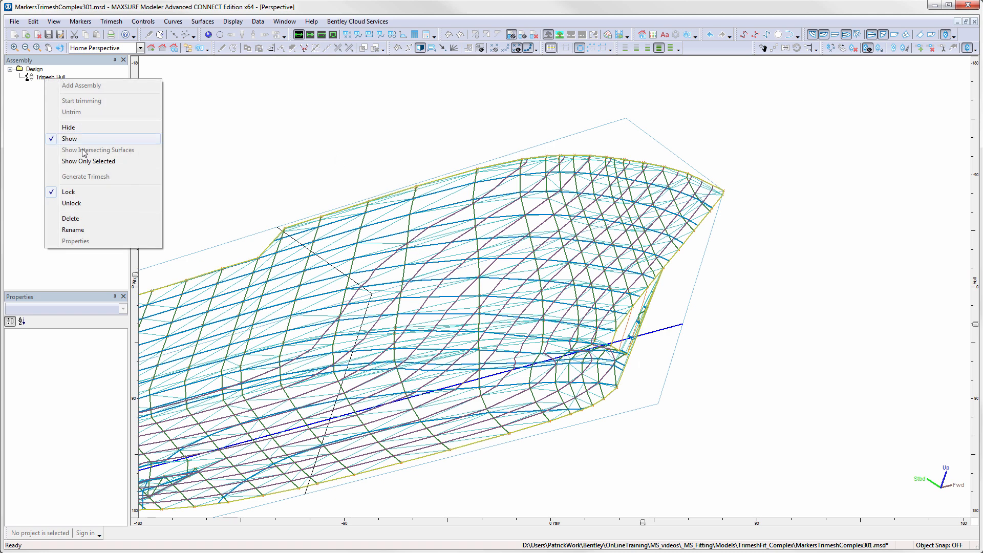
click(82, 219)
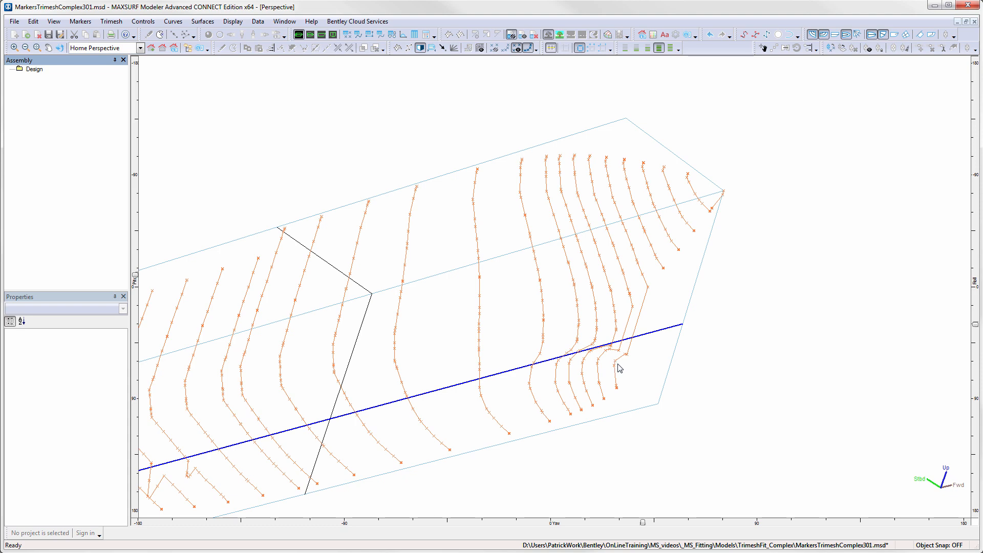
- In the markers table, insert 9 new markers after marker 638
click(348, 36)
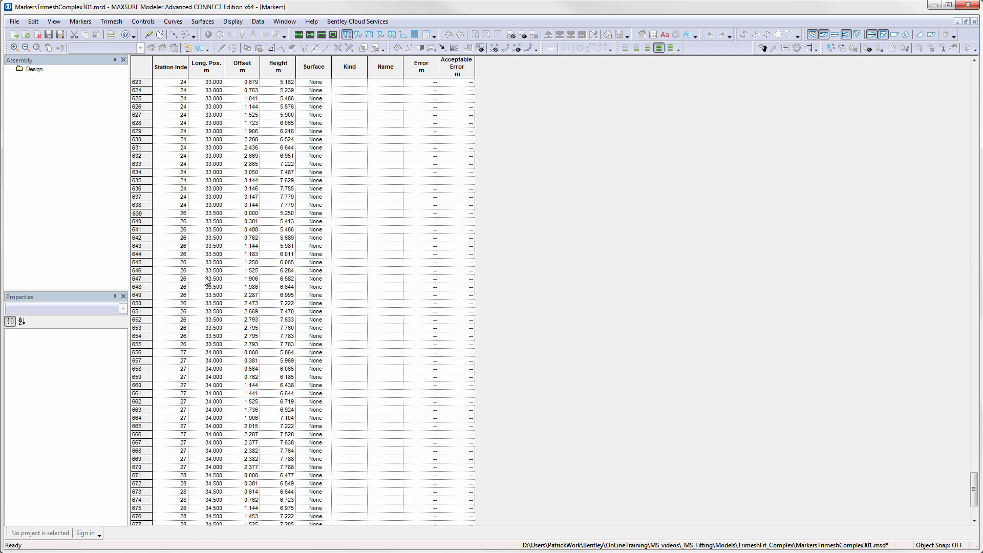
click(139, 204)
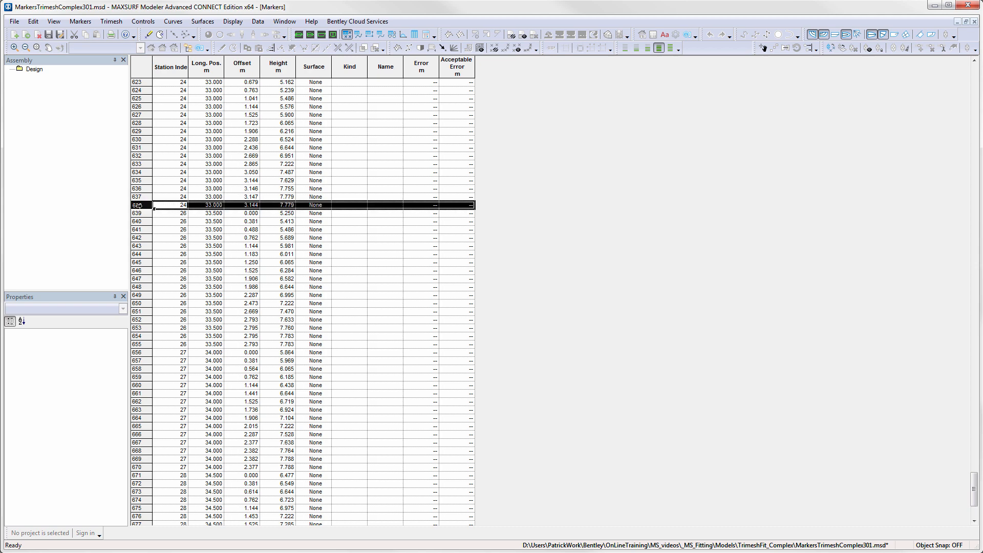
click(81, 21)
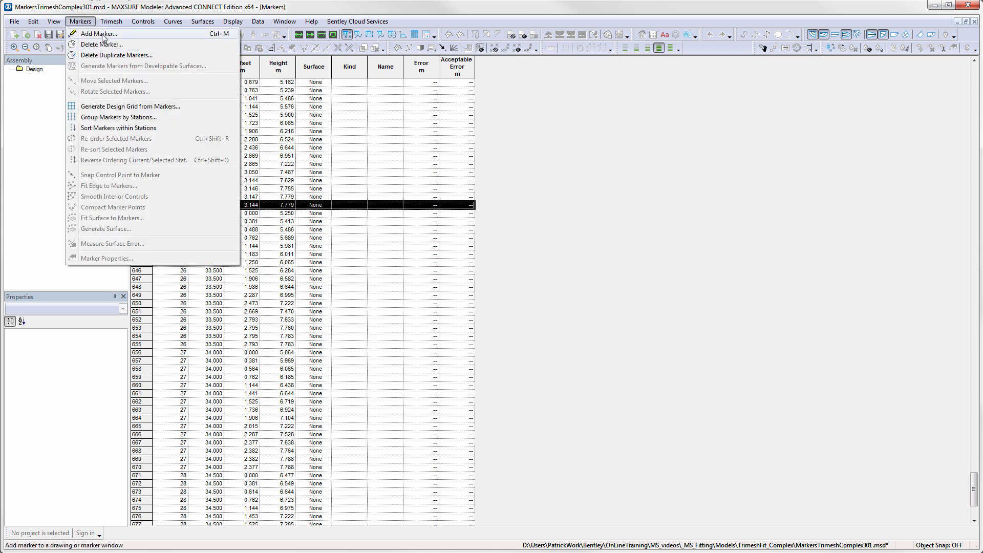
click(102, 32)
text(9)
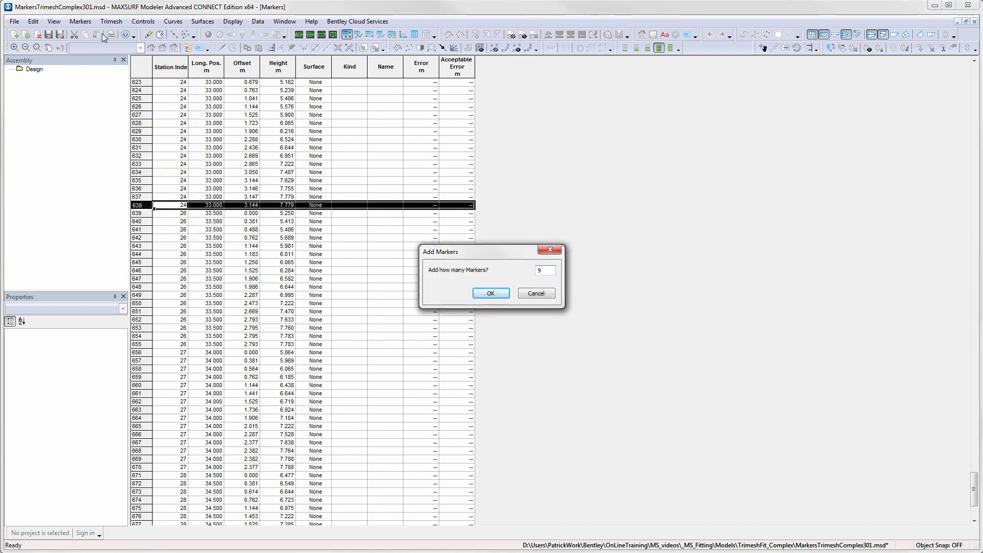
key(Return)
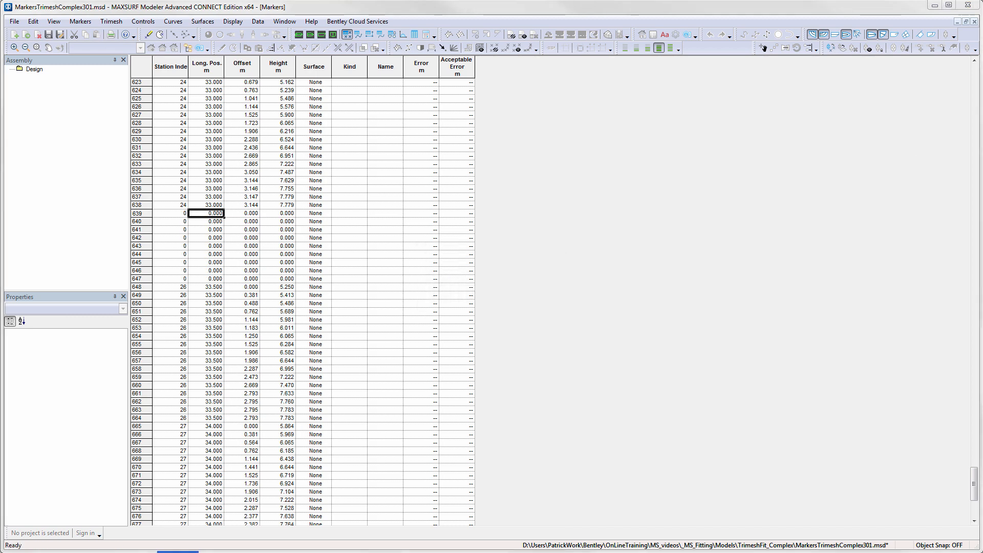
- Paste the copied station 26 keel markers into the nine new rows
right_click(182, 215)
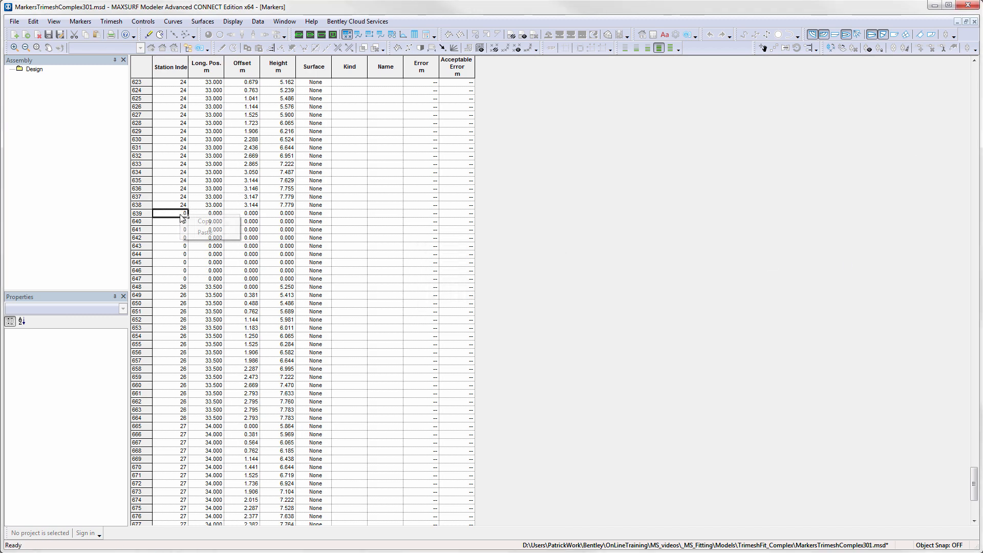
click(200, 238)
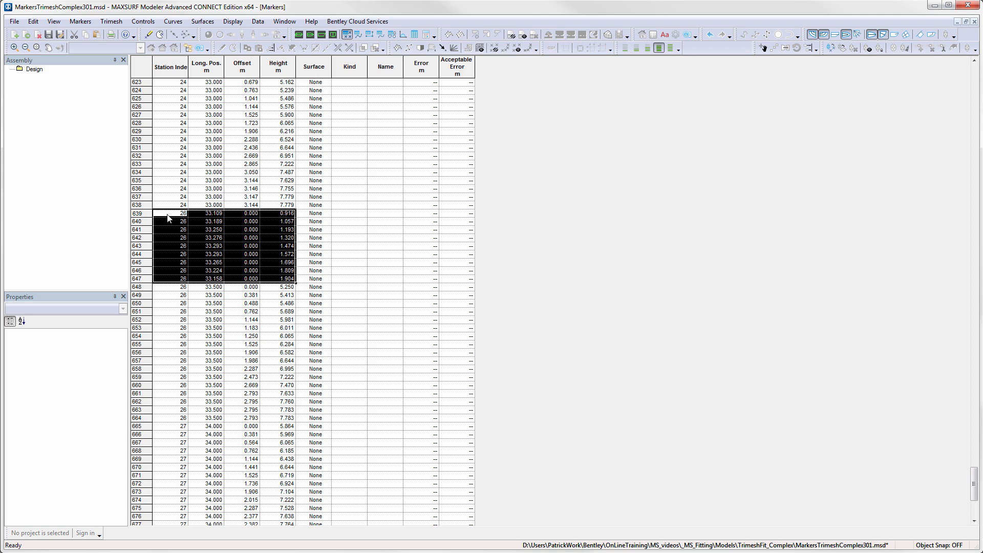
- Generate a trimesh from the markers as a symmetrical half hull, deleting centreline triangles
click(299, 34)
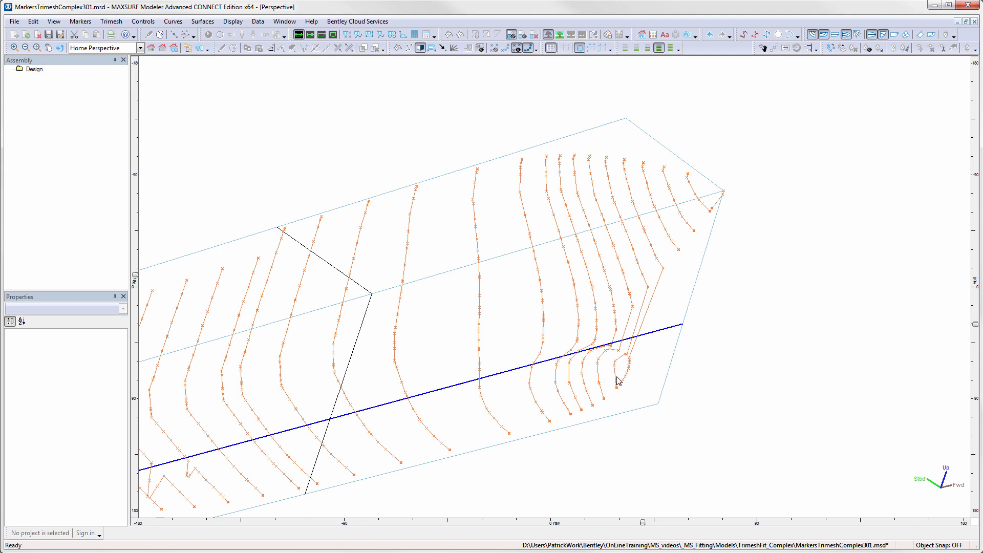
click(122, 25)
click(125, 34)
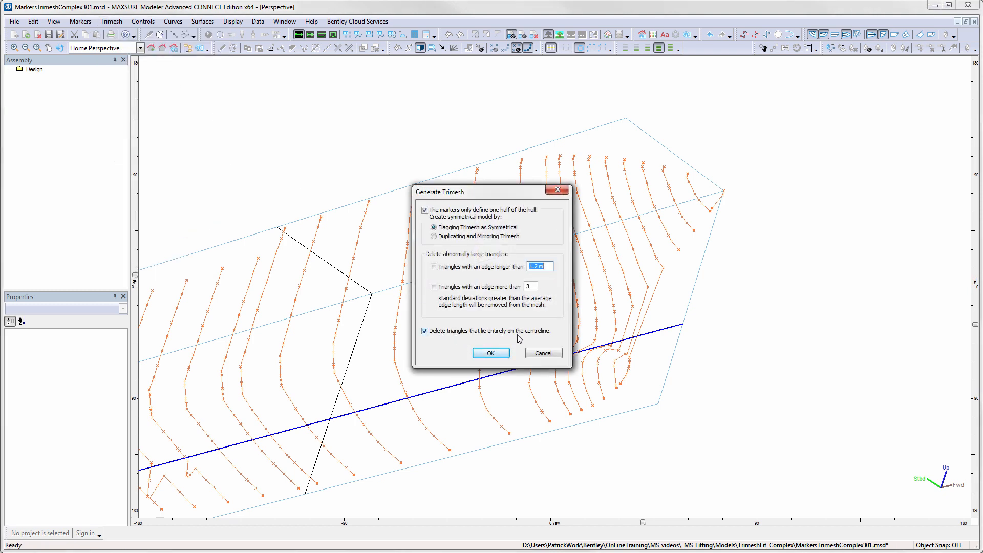
click(492, 353)
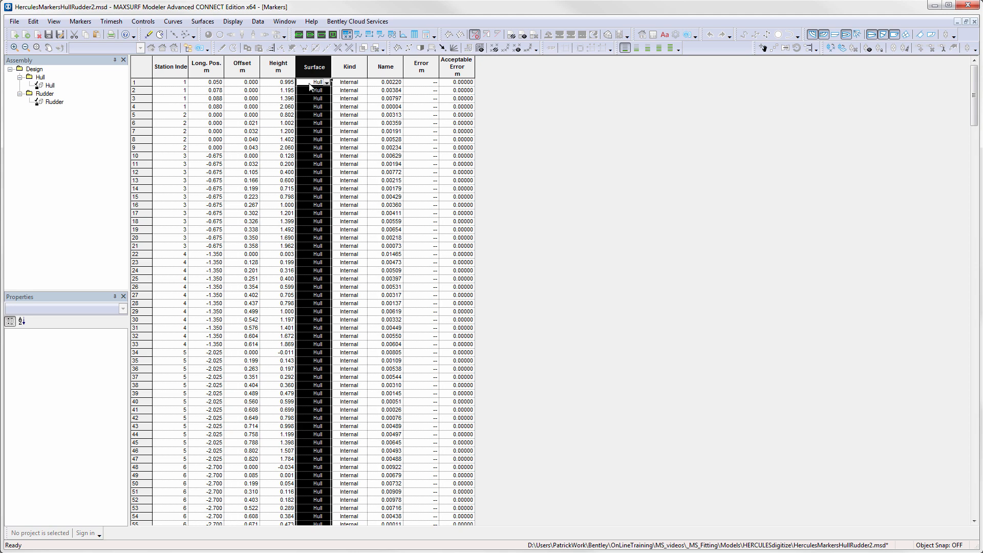
- Check the surface assigned to the rudder markers in the markers table, then return to the perspective view
scroll(324, 134, down, 20)
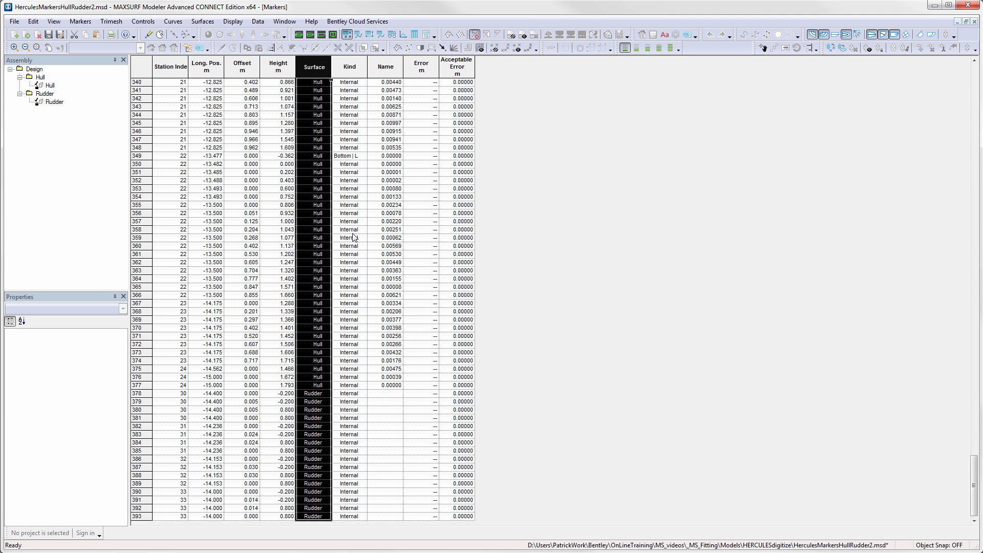
click(326, 394)
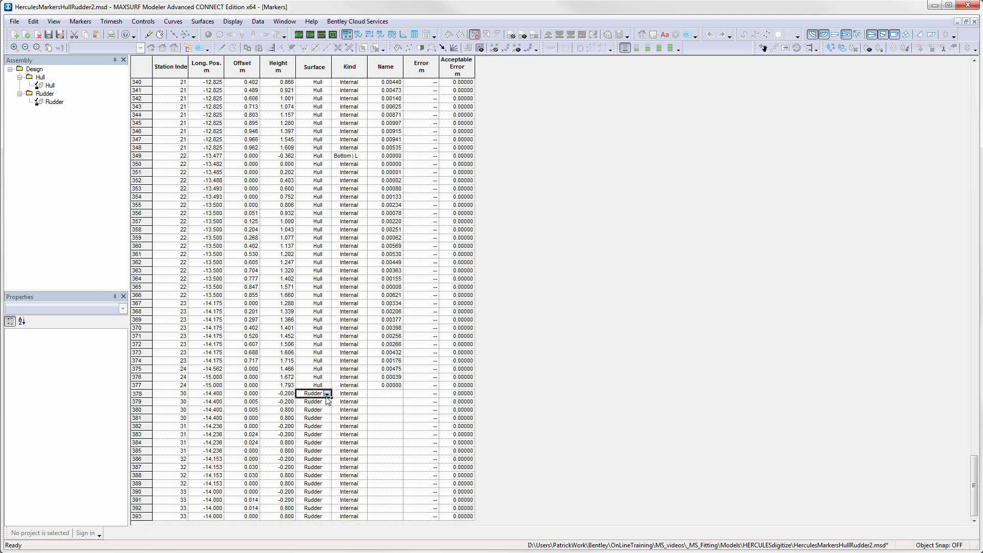
click(326, 394)
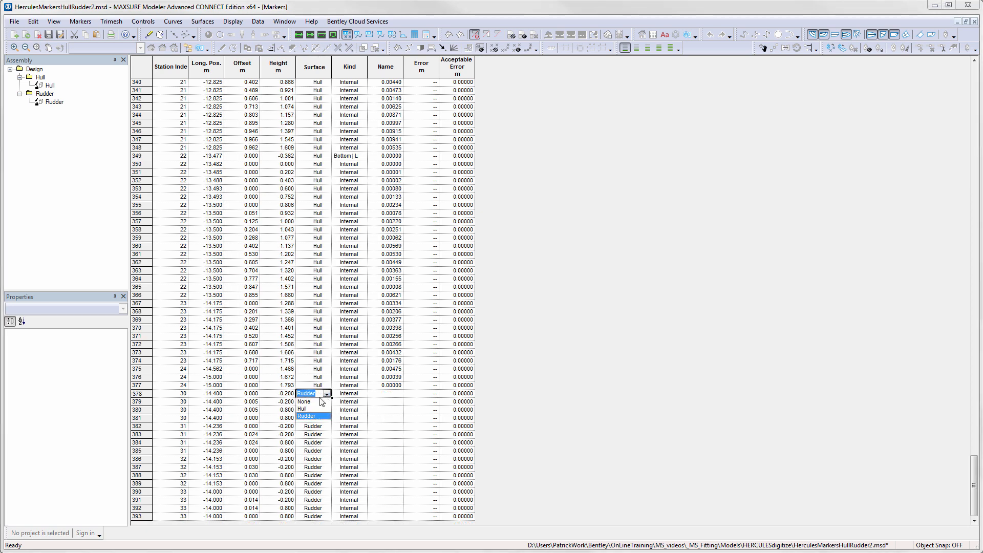
click(382, 412)
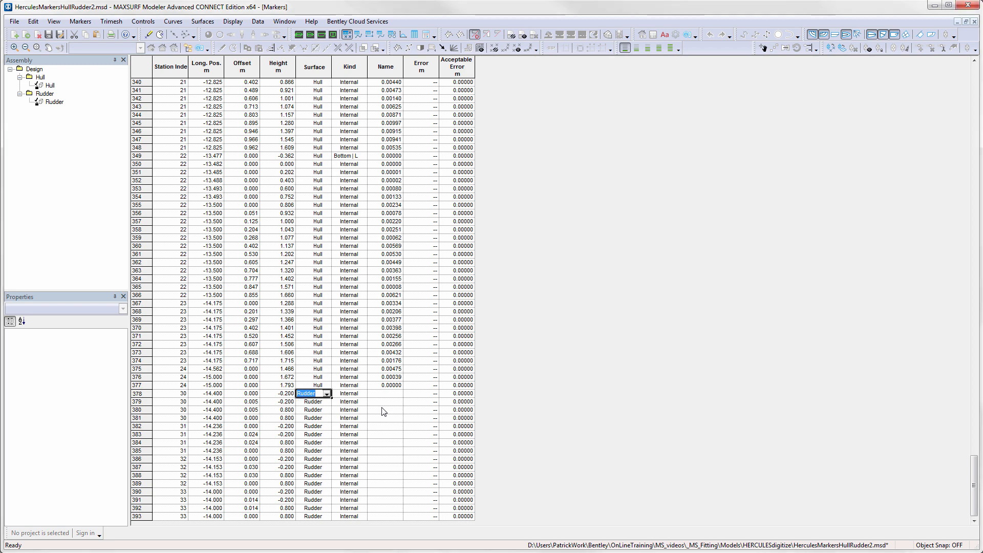
click(300, 34)
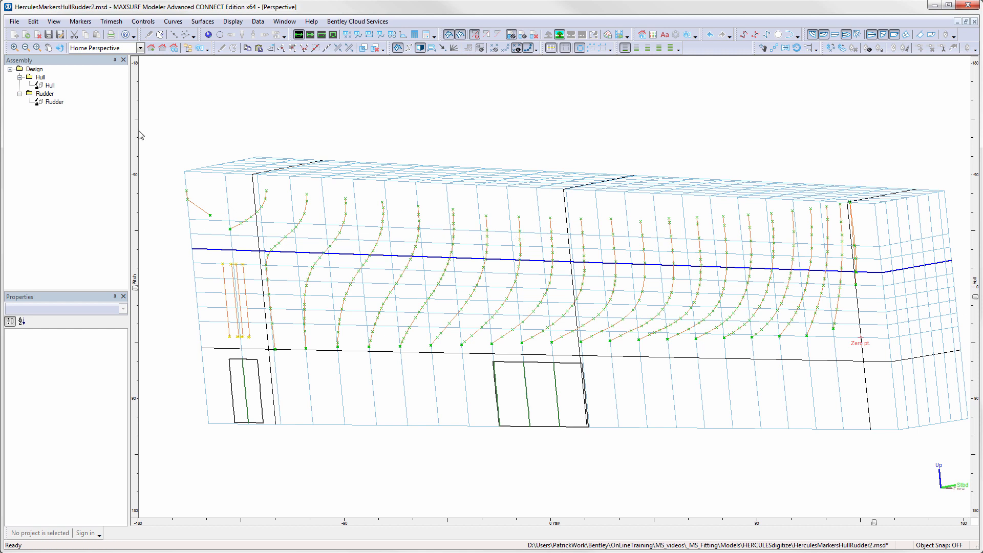
- Show only the Hull surface, select its markers and generate a symmetrical half-hull trimesh from them
right_click(42, 85)
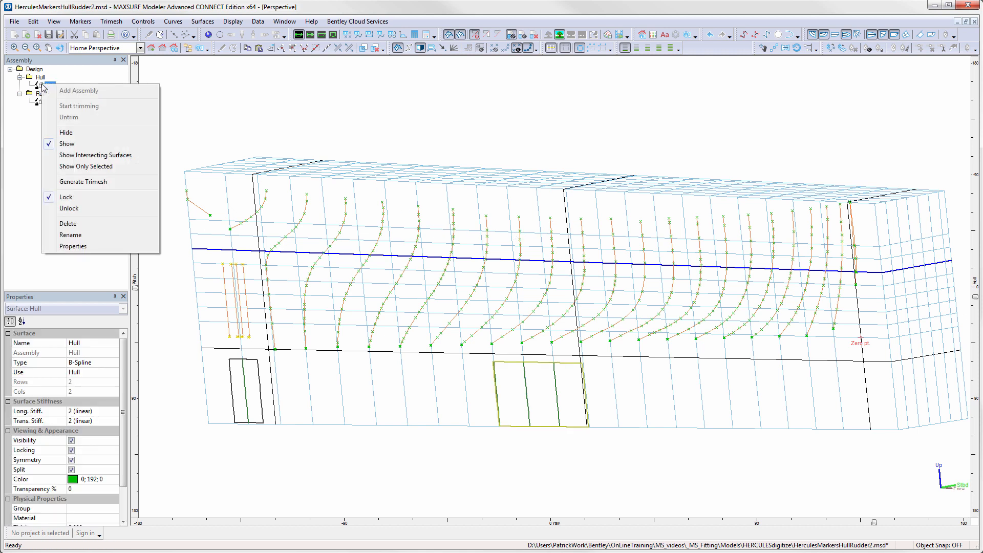
click(105, 167)
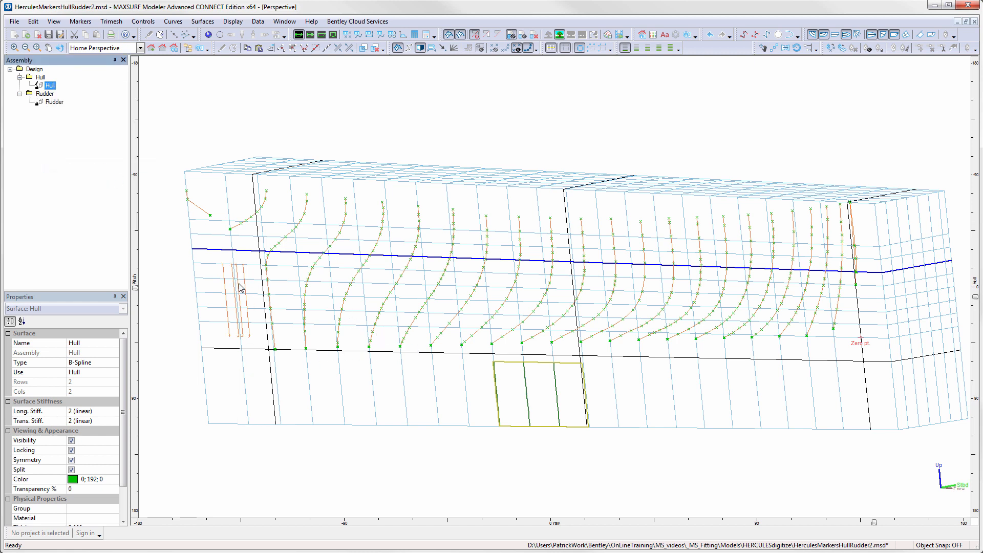
mouse_move(177, 138)
mouse_down()
mouse_move(198, 168)
mouse_move(608, 311)
mouse_move(900, 387)
mouse_up()
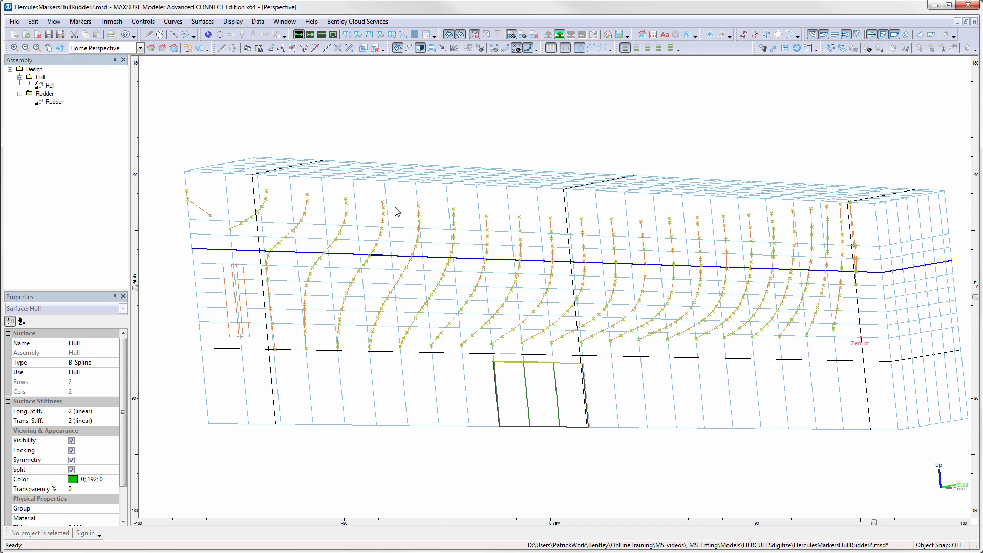
click(111, 22)
click(123, 34)
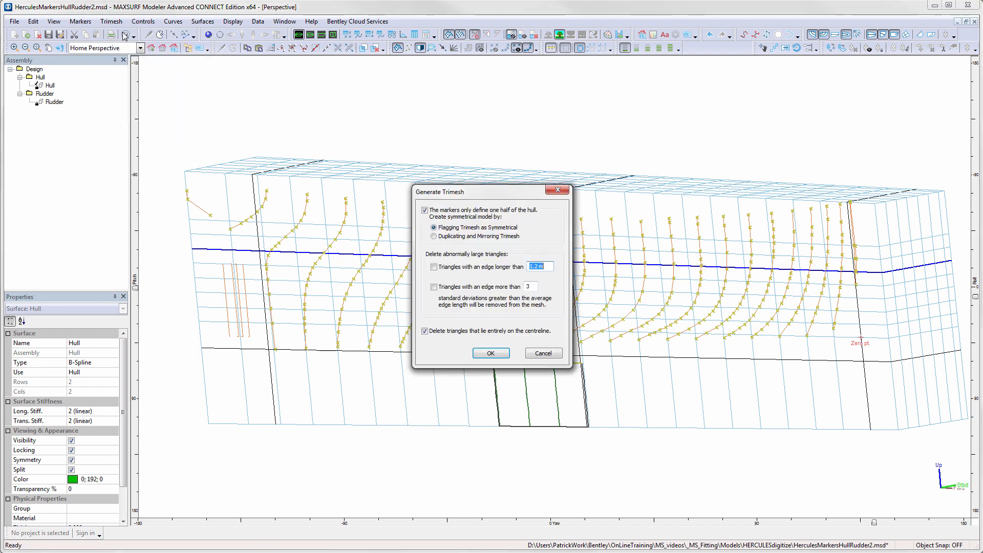
click(497, 353)
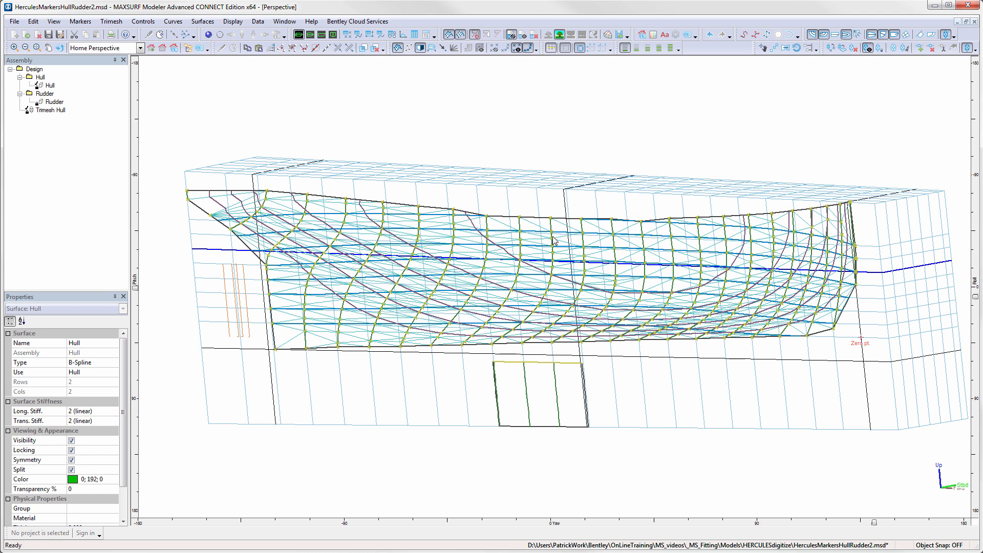
- Show only the Rudder surface, select its markers and generate a symmetrical trimesh from them
right_click(55, 102)
click(104, 186)
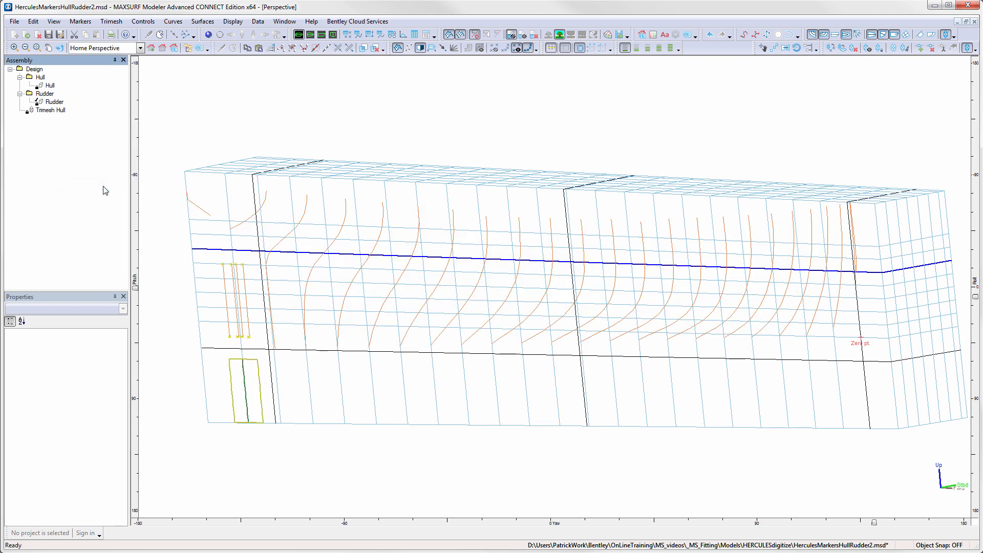
drag(211, 249, 266, 348)
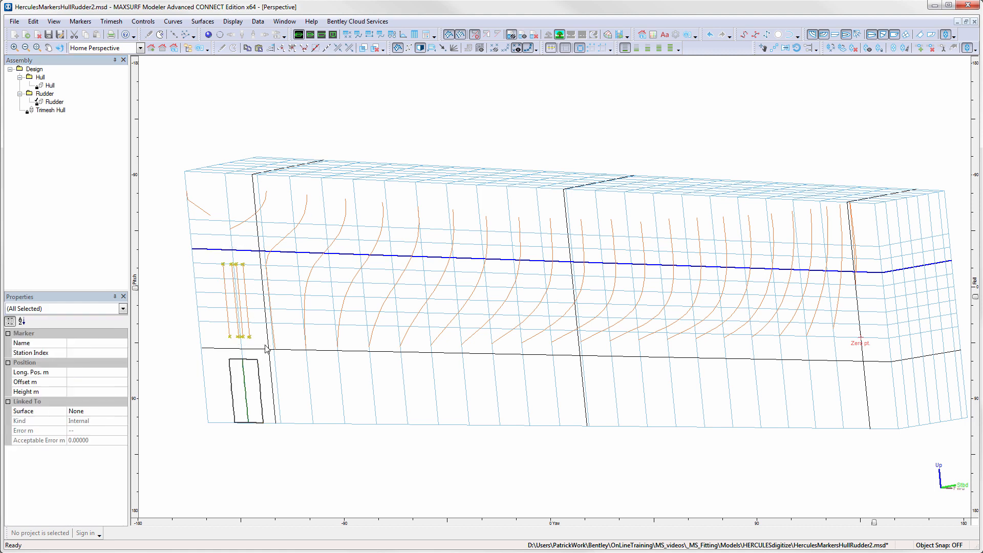
click(113, 21)
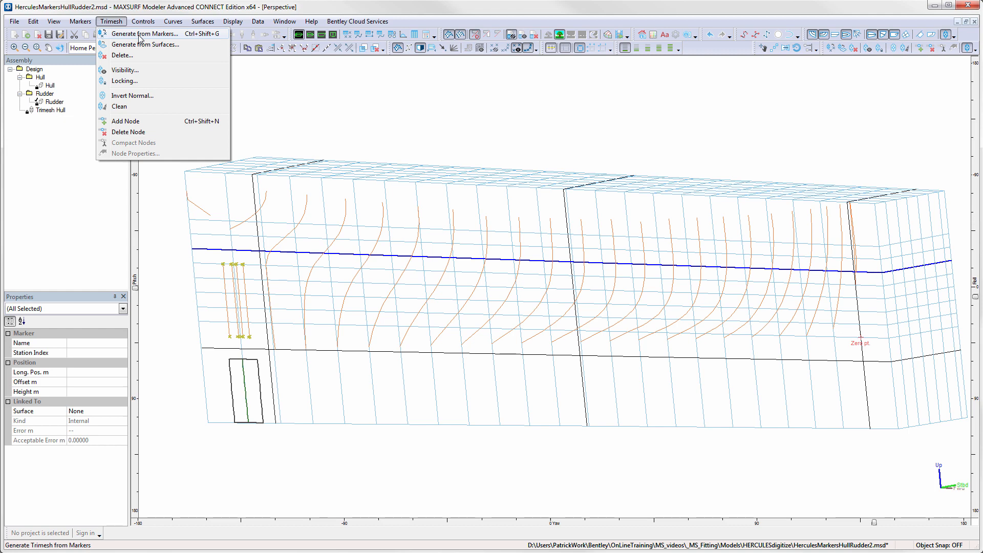
click(140, 34)
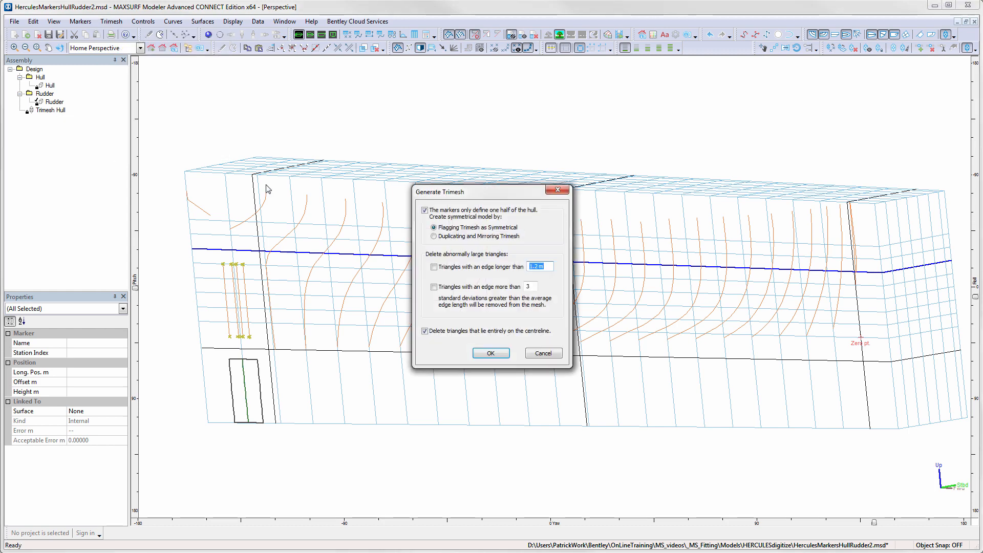
click(490, 354)
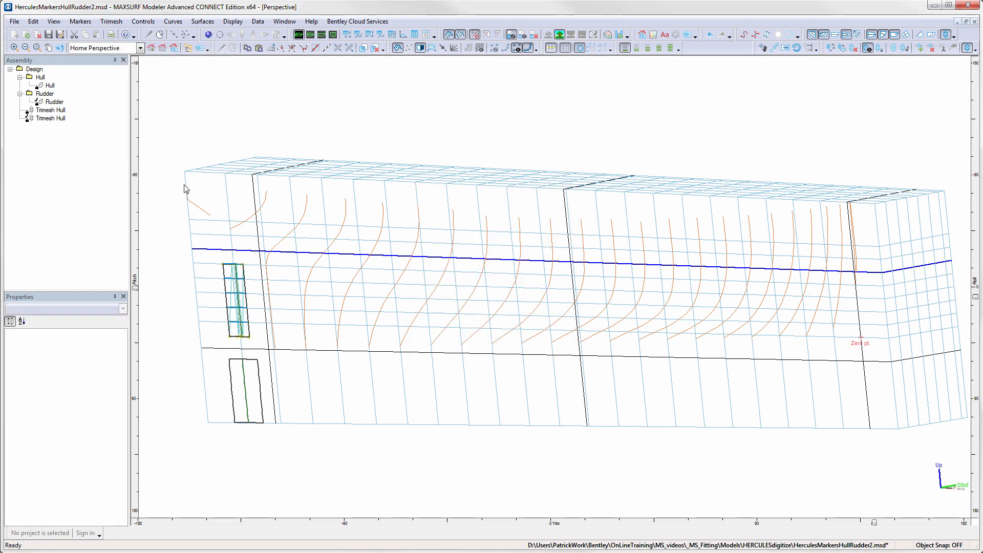
- Show all surfaces of the Design assembly and clear the selection
right_click(34, 70)
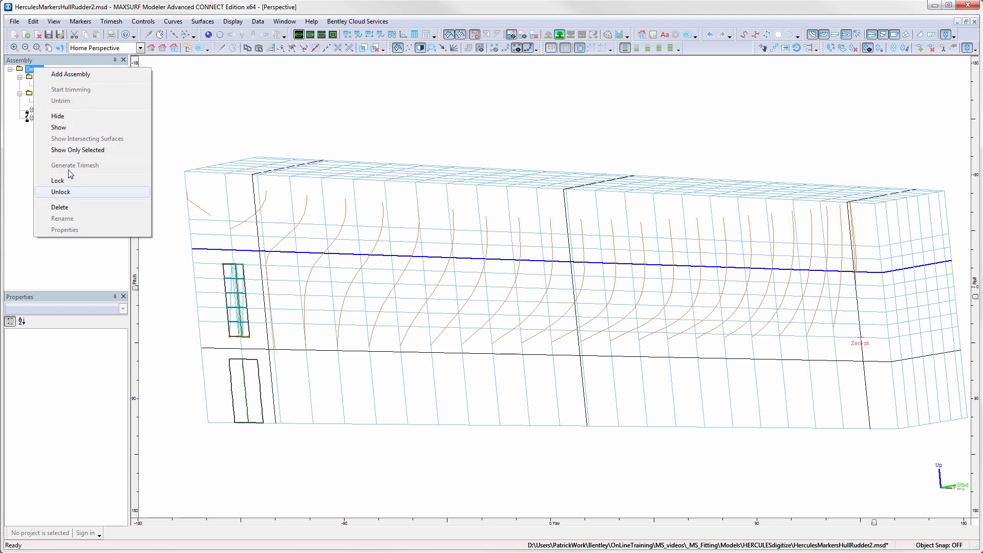
click(59, 127)
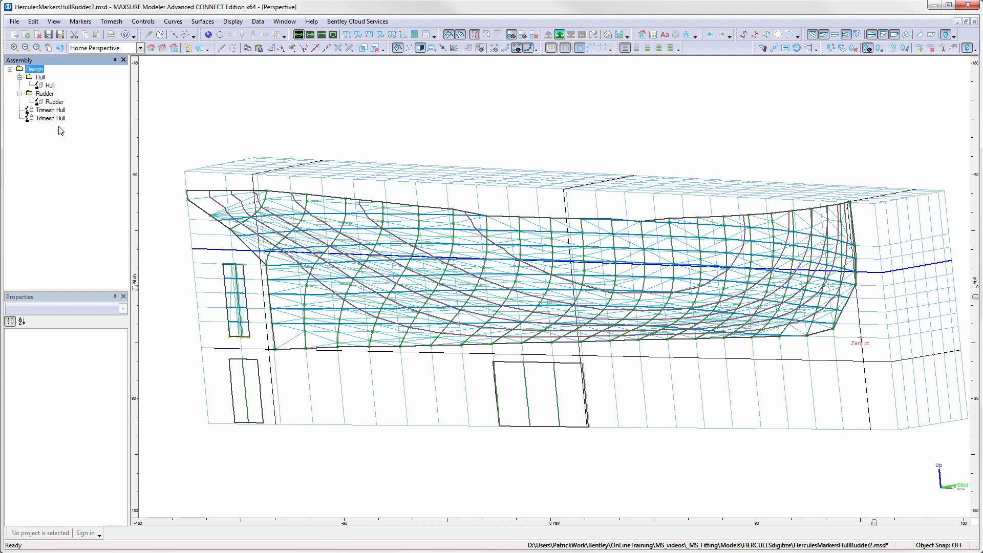
click(386, 369)
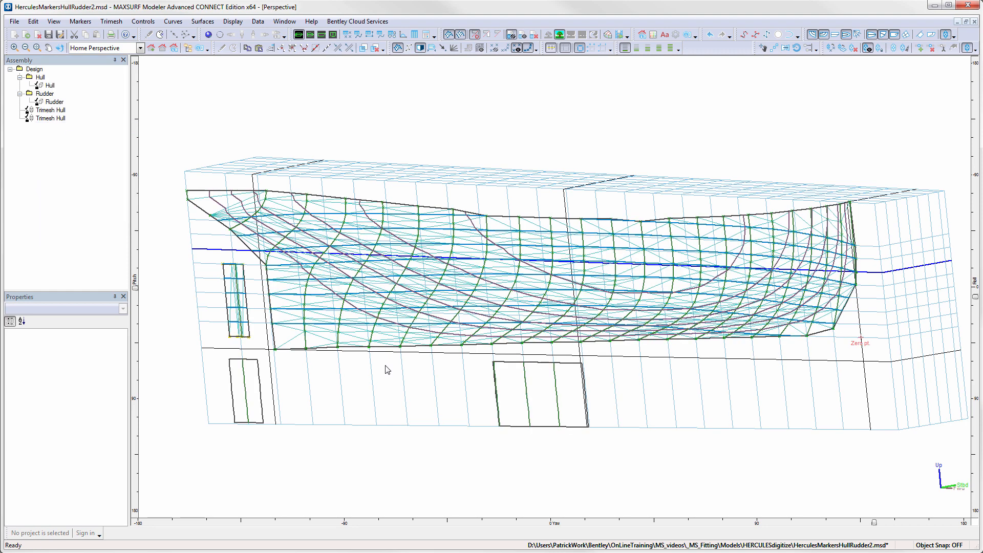
- Rename the second Trimesh Hull item in the assembly tree as Trimesh Rudder
click(60, 119)
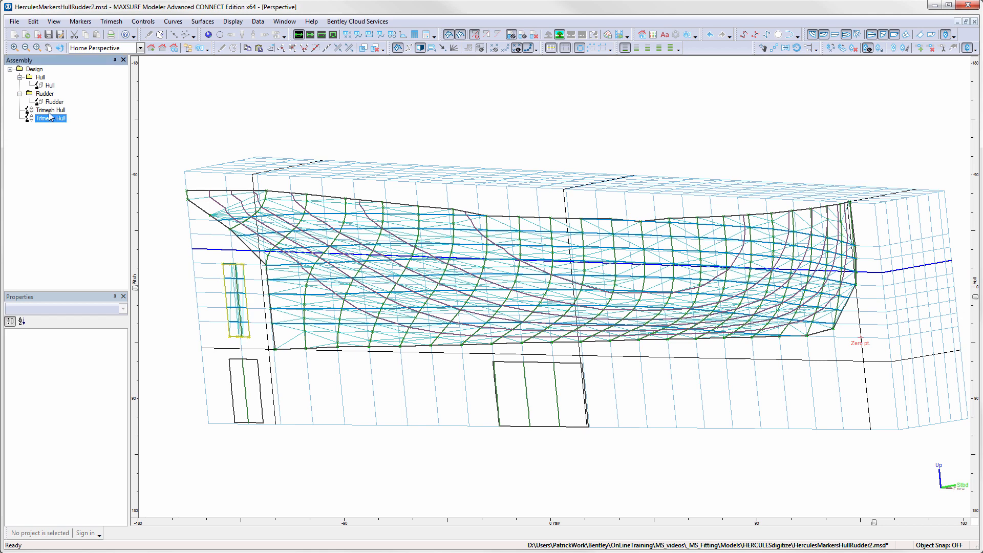
click(60, 119)
click(63, 118)
text(Rudder)
click(60, 111)
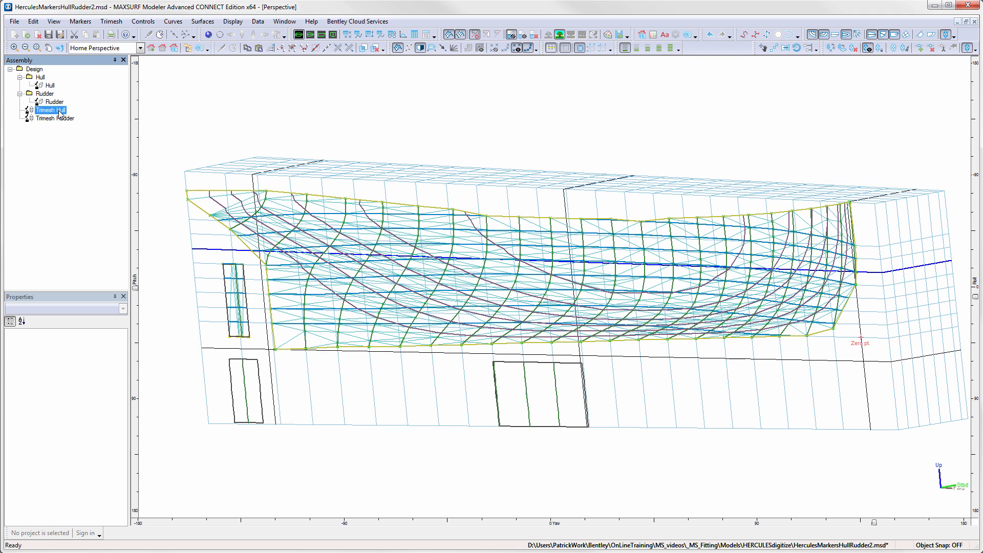